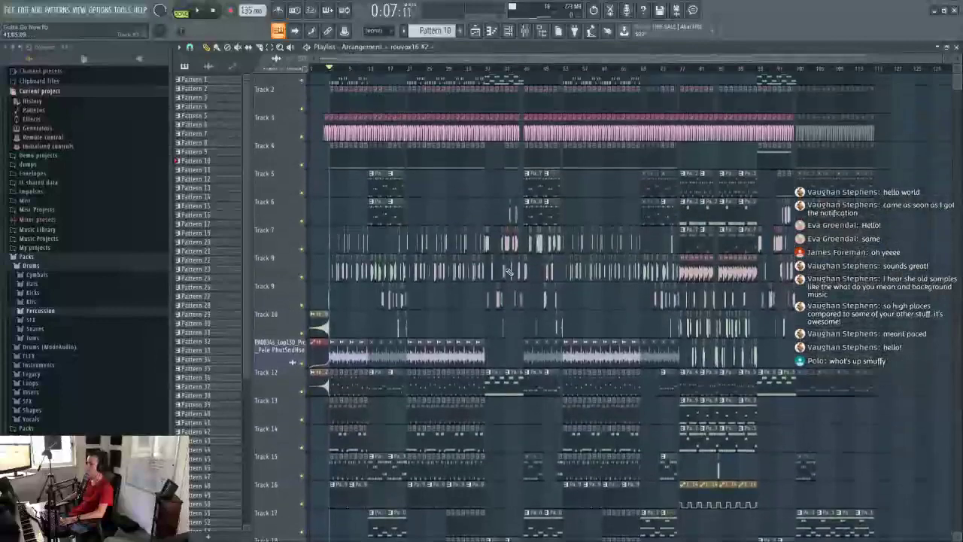
Step: Select the time range from bar 5 to bar 13 in the playlist arrangement
scroll(508, 271, down, 3)
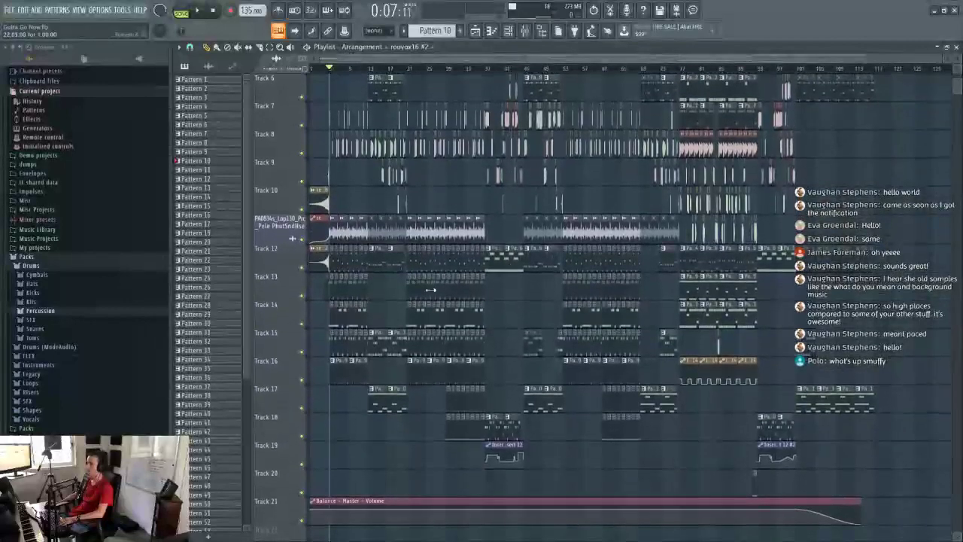
scroll(378, 287, up, 5)
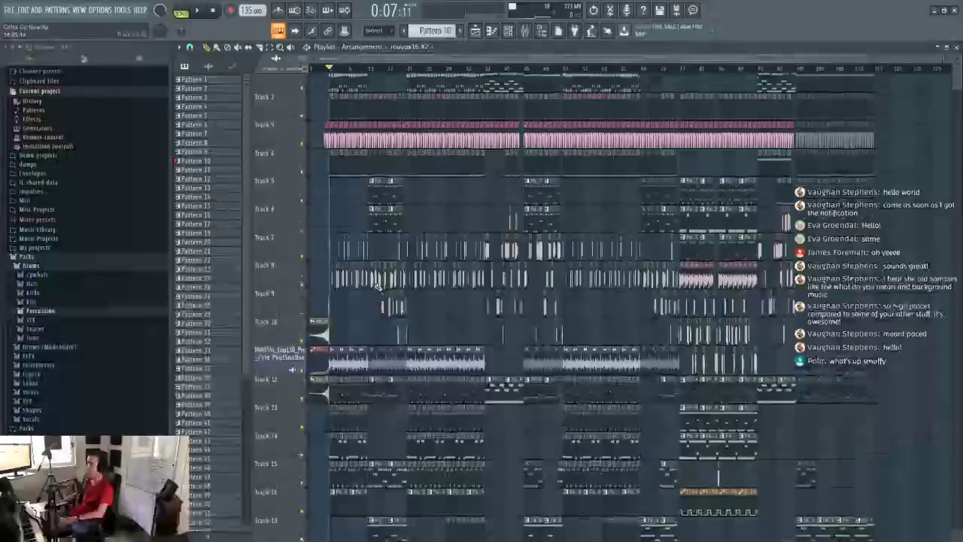
scroll(319, 82, up, 6)
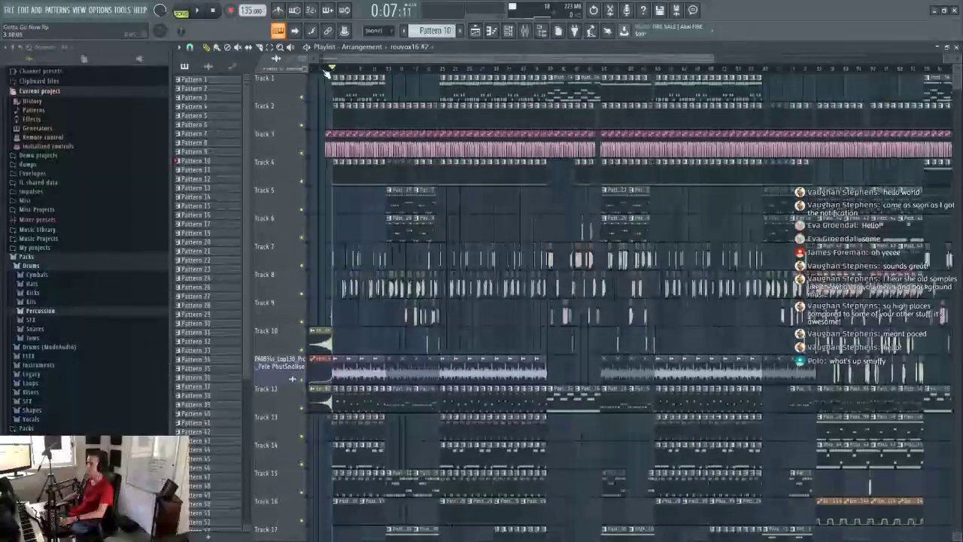
drag(431, 61, 393, 89)
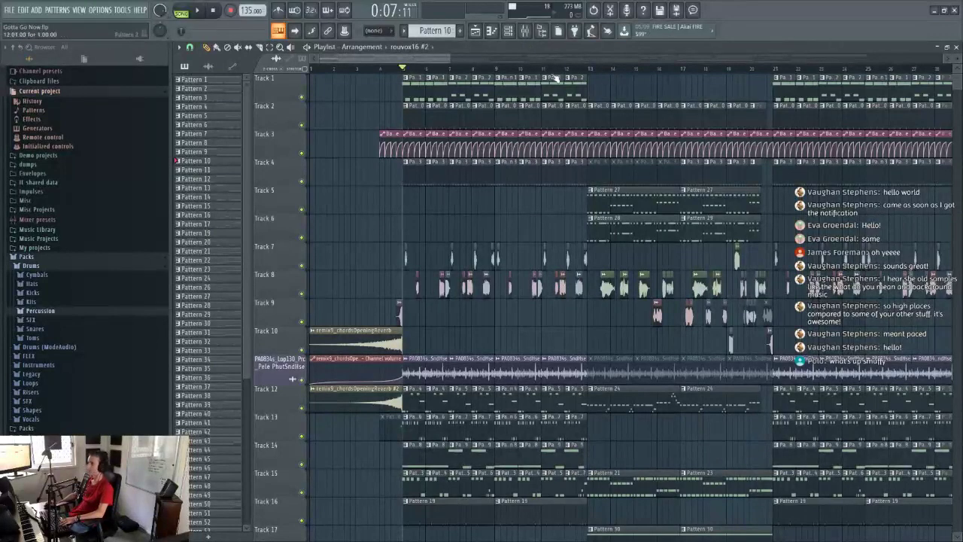
drag(402, 60, 274, 57)
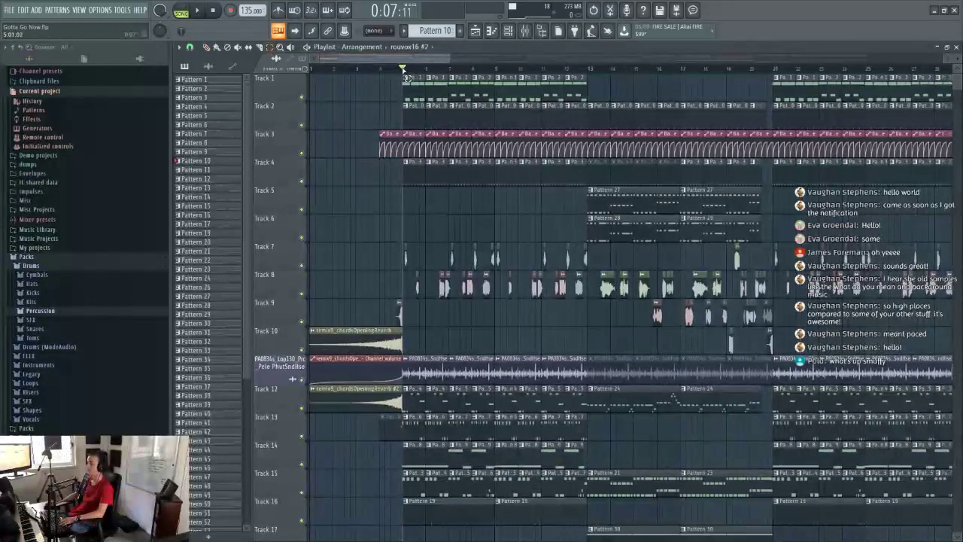
drag(406, 77, 593, 81)
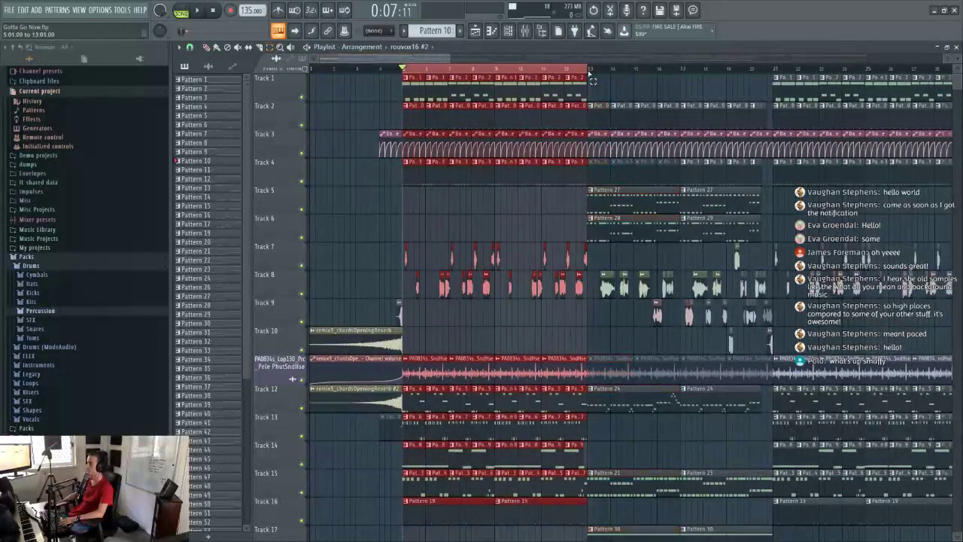
click(451, 70)
drag(591, 78, 413, 85)
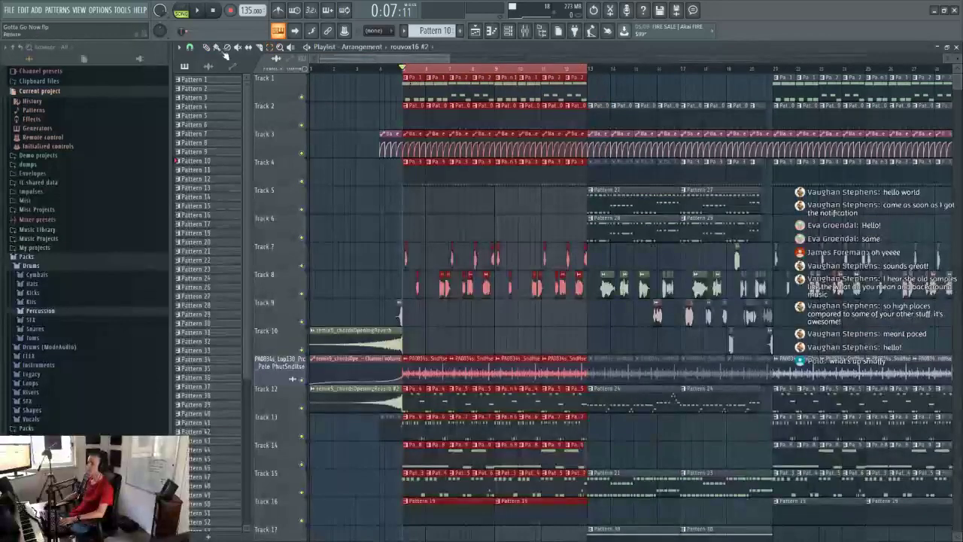
Step: Play the selected section from bar 5 and stop playback after a few bars
scroll(474, 71, up, 3)
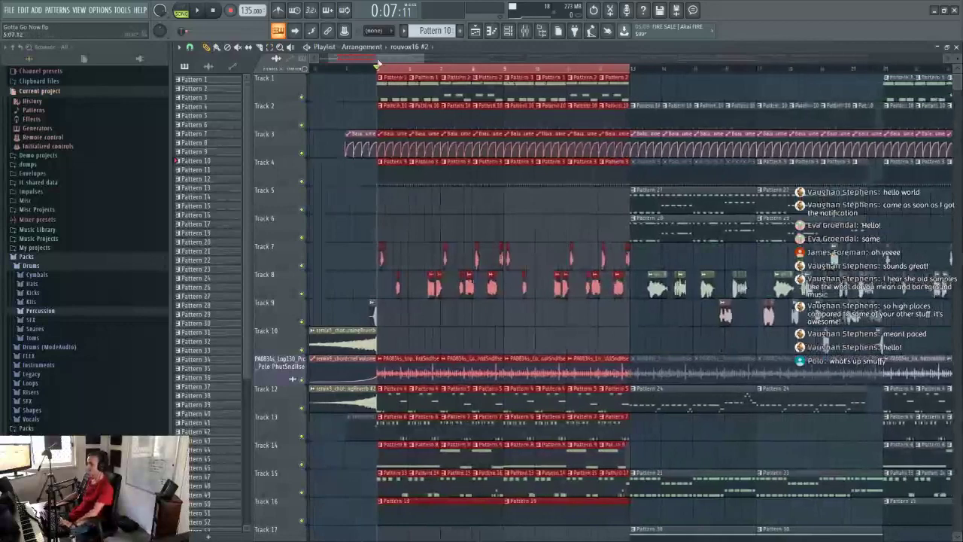
drag(379, 62, 377, 62)
key(space)
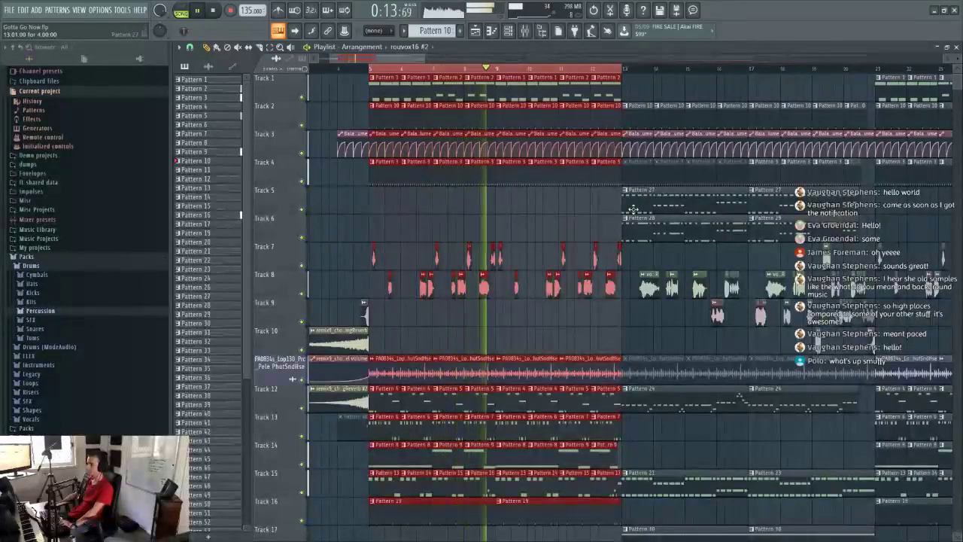
key(space)
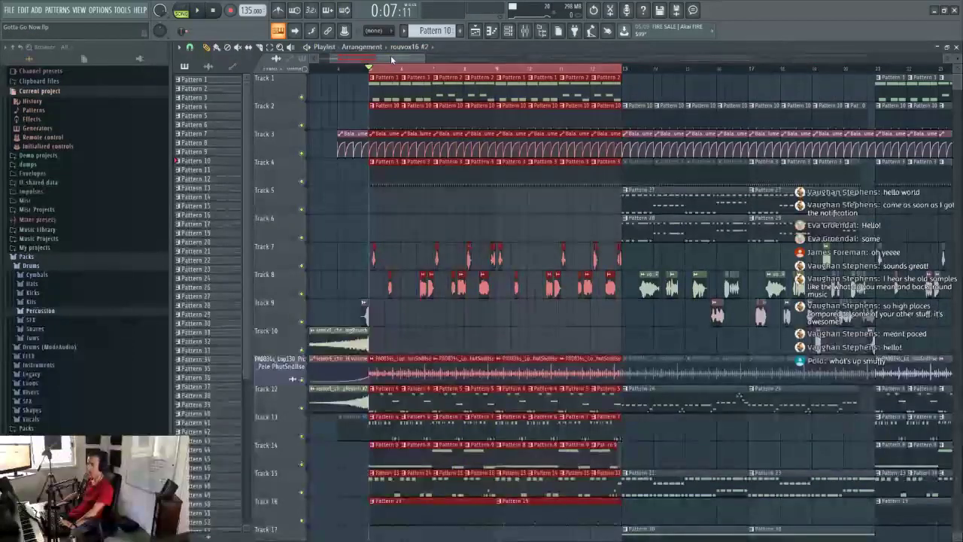
Step: Select the time range from bar 37 to bar 45 and play that section from its start
mouse_move(391, 59)
mouse_down()
mouse_move(361, 70)
mouse_move(407, 55)
mouse_up()
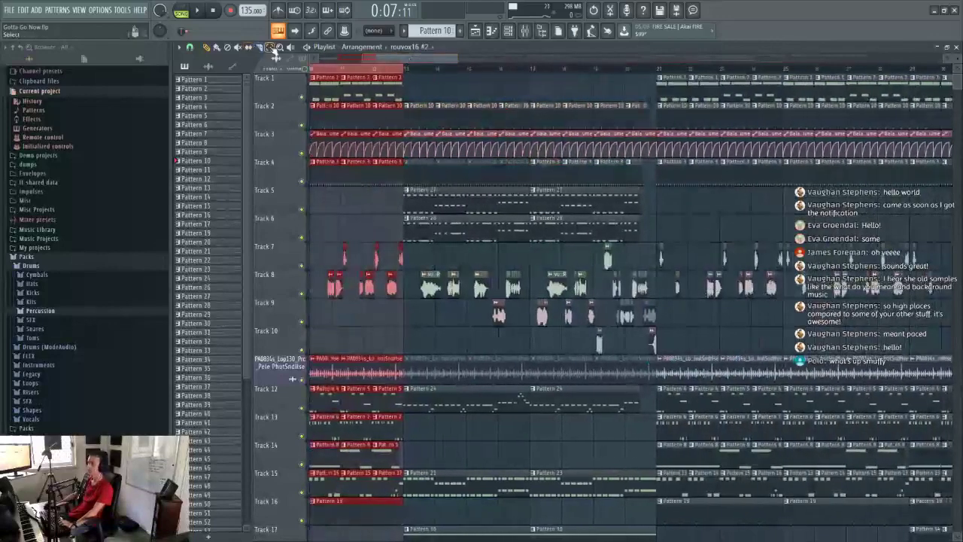
drag(415, 57, 619, 69)
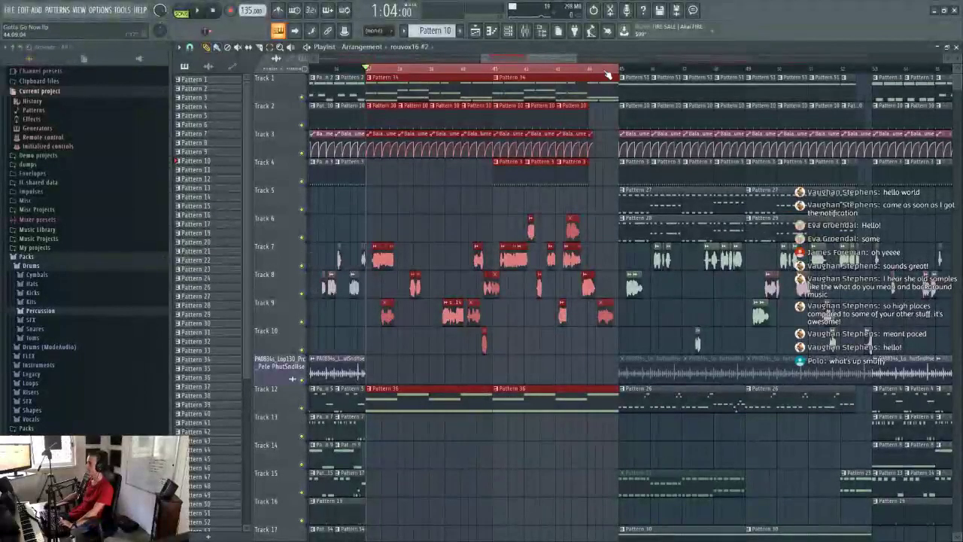
key(space)
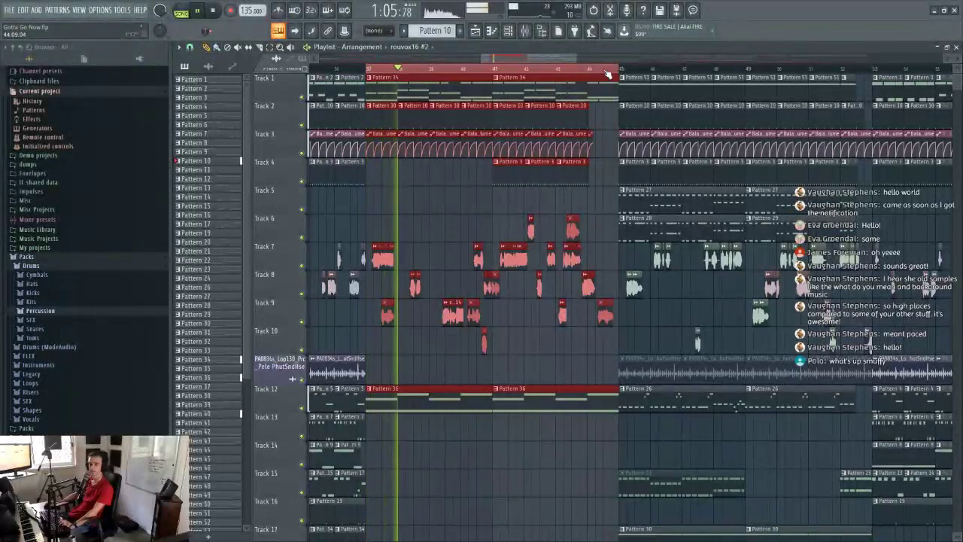
scroll(477, 70, up, 3)
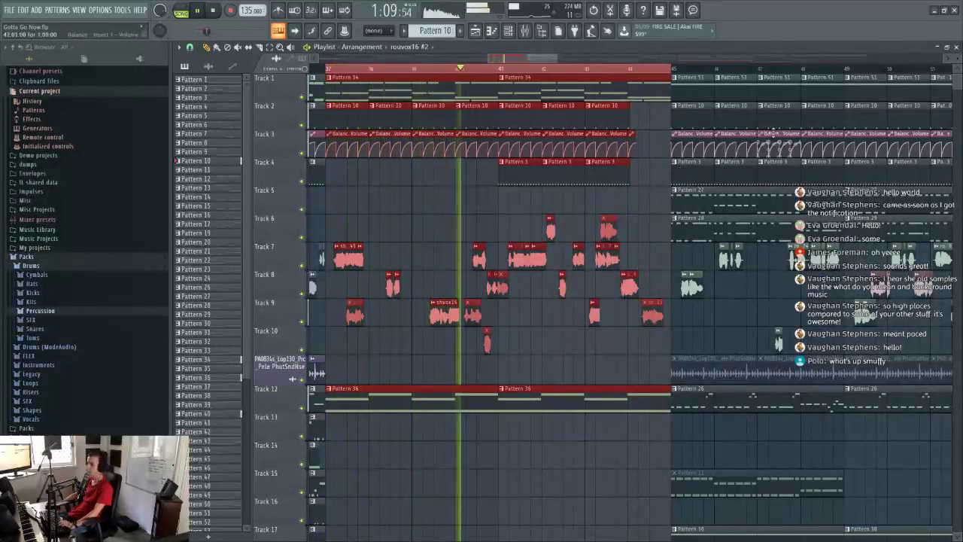
drag(519, 58, 515, 59)
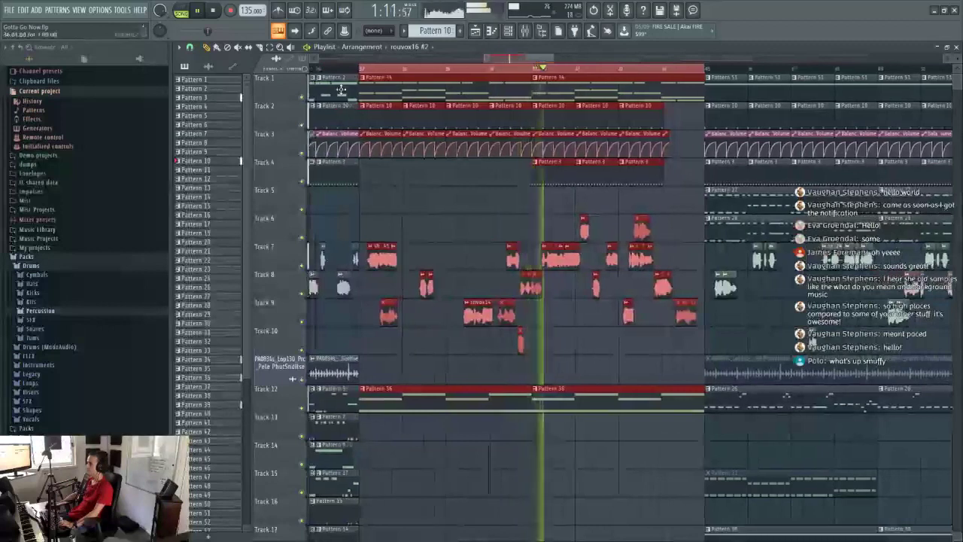
key(space)
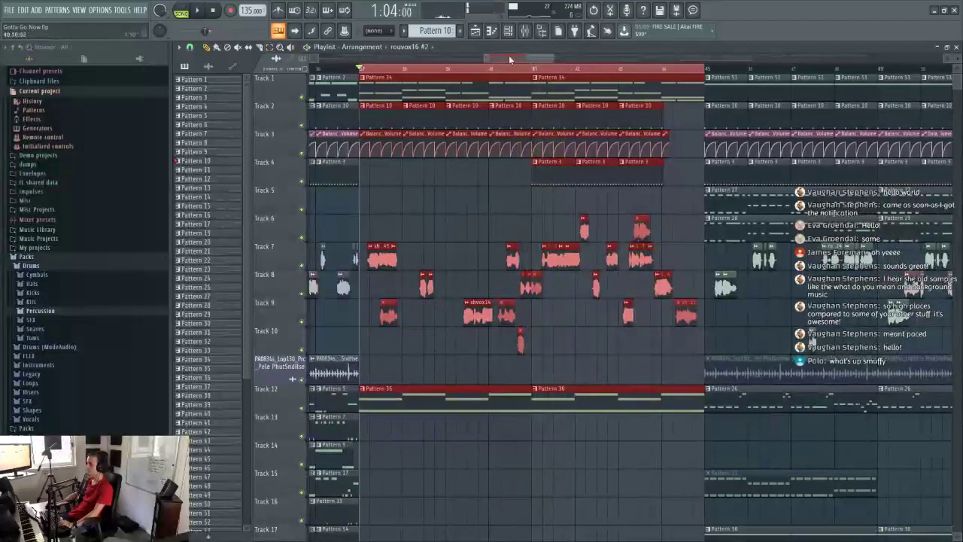
Step: Listen to the second half of the selected section, starting playback at bar 41
click(536, 68)
key(space)
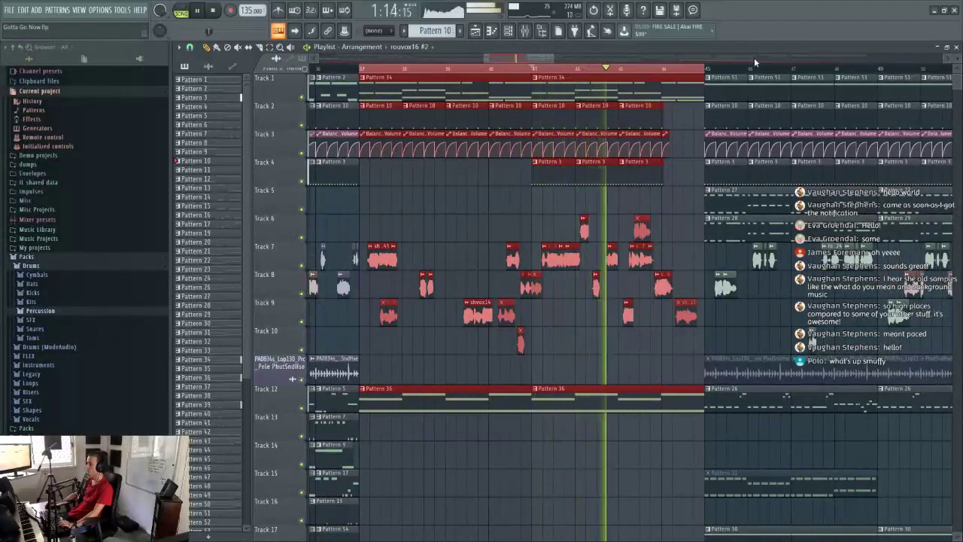
key(space)
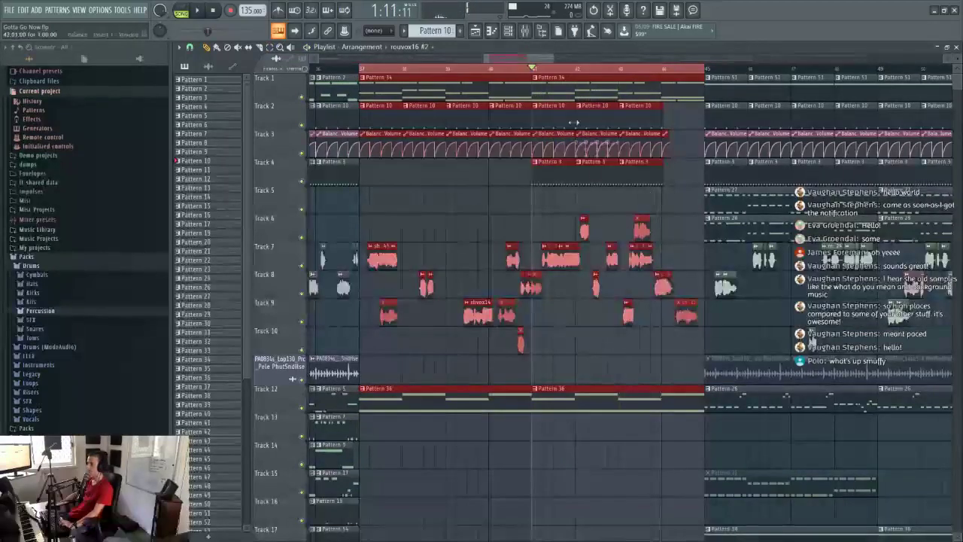
Step: Listen to the first half of the selected section again, starting playback within bar 39
drag(546, 60, 542, 60)
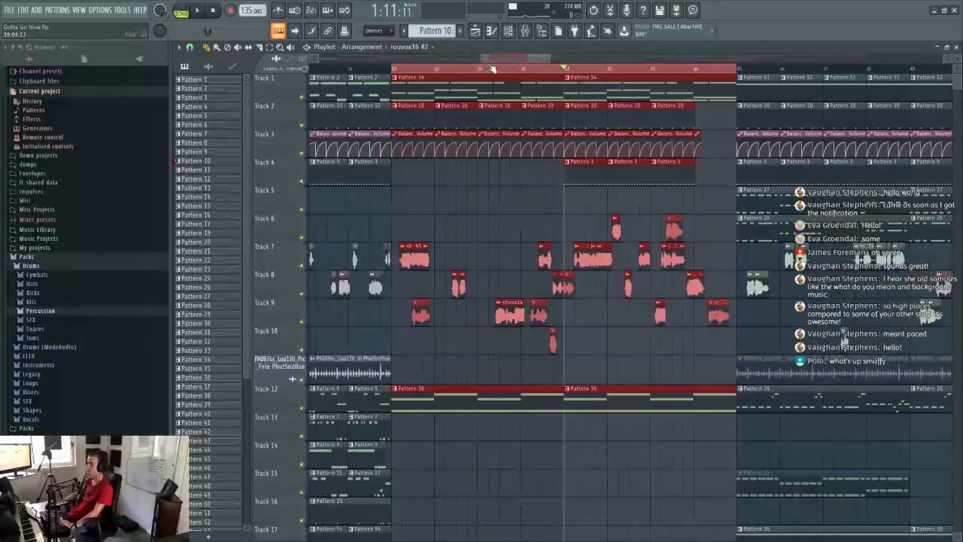
click(491, 69)
key(space)
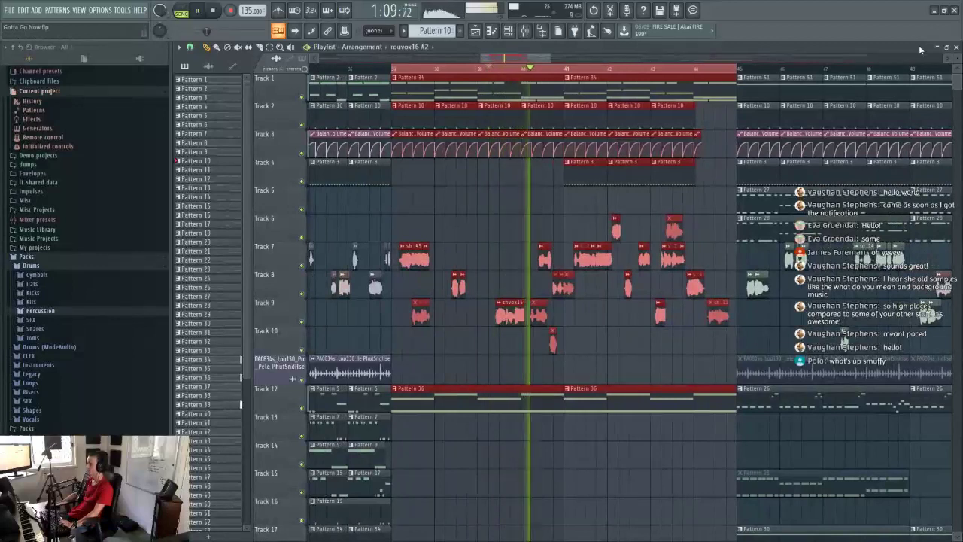
key(space)
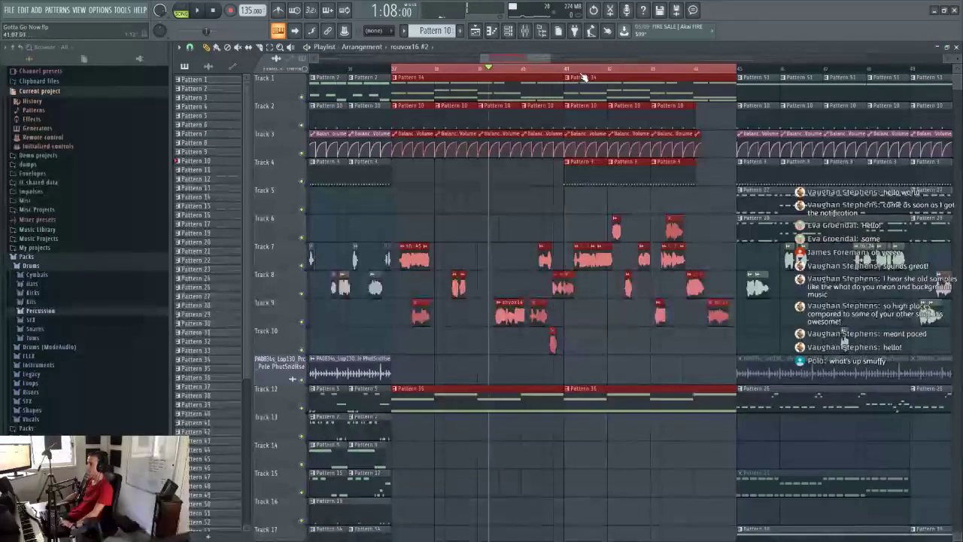
Step: Solo Track 4, listen to it from bar 41, and restore all the tracks
right_click(304, 182)
key(space)
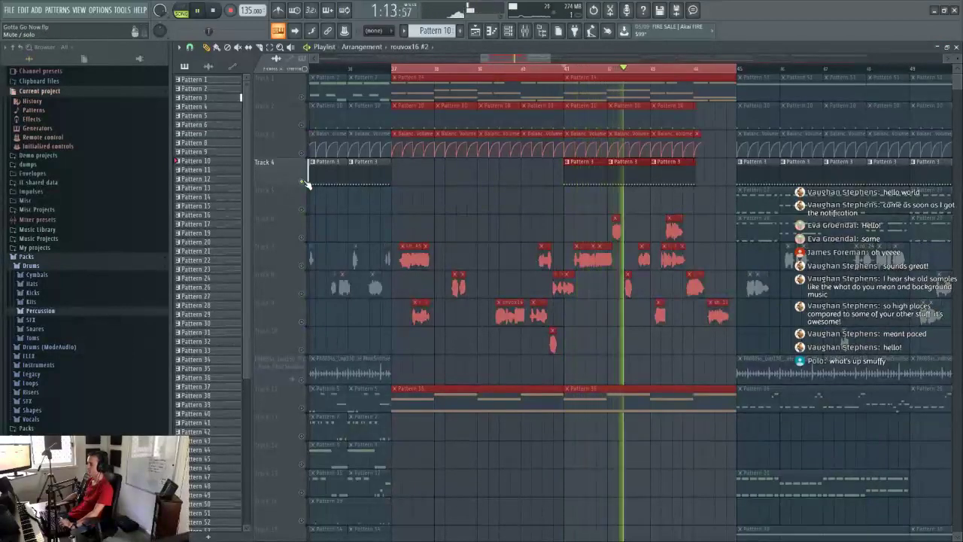
key(space)
right_click(304, 182)
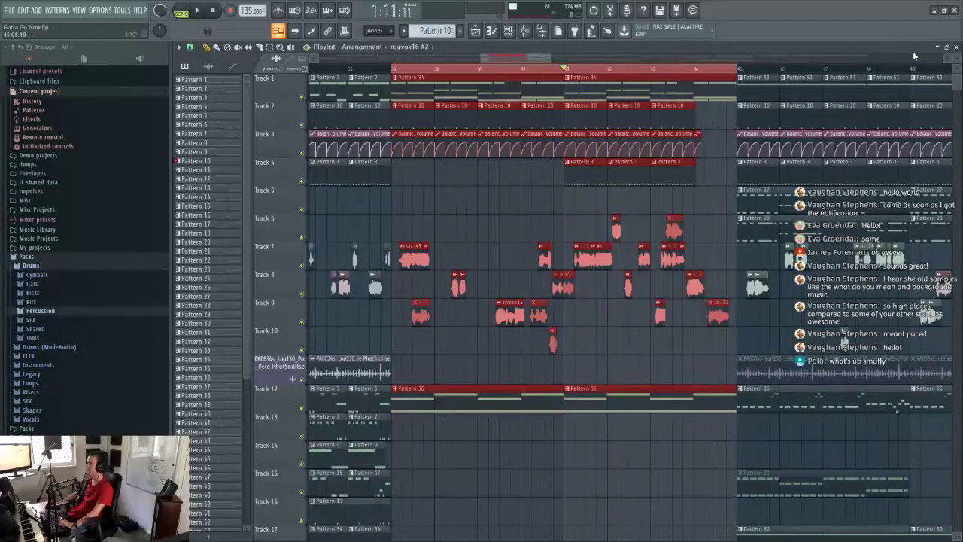
Step: Close the playlist and open the Coco folder within all film samples under Samples & Loops
click(956, 47)
drag(497, 56, 612, 57)
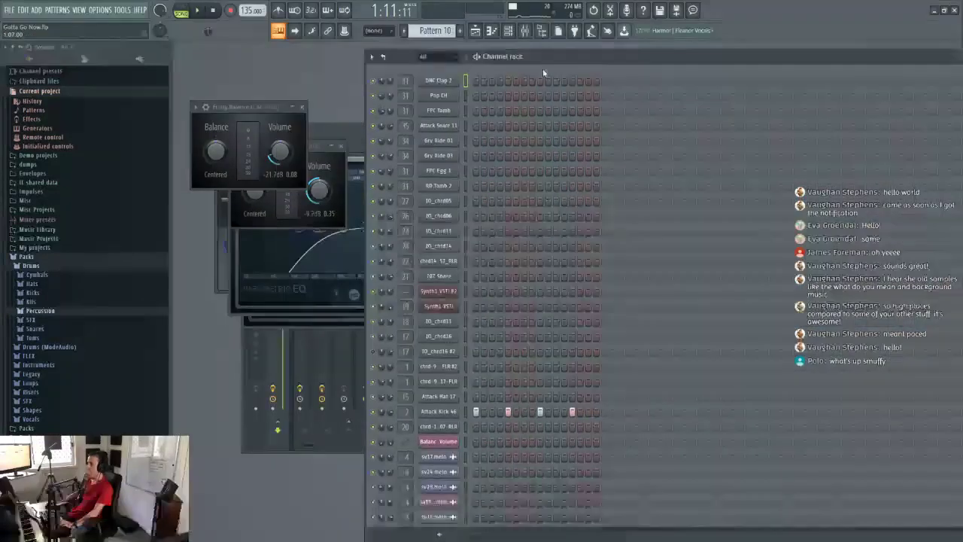
click(62, 259)
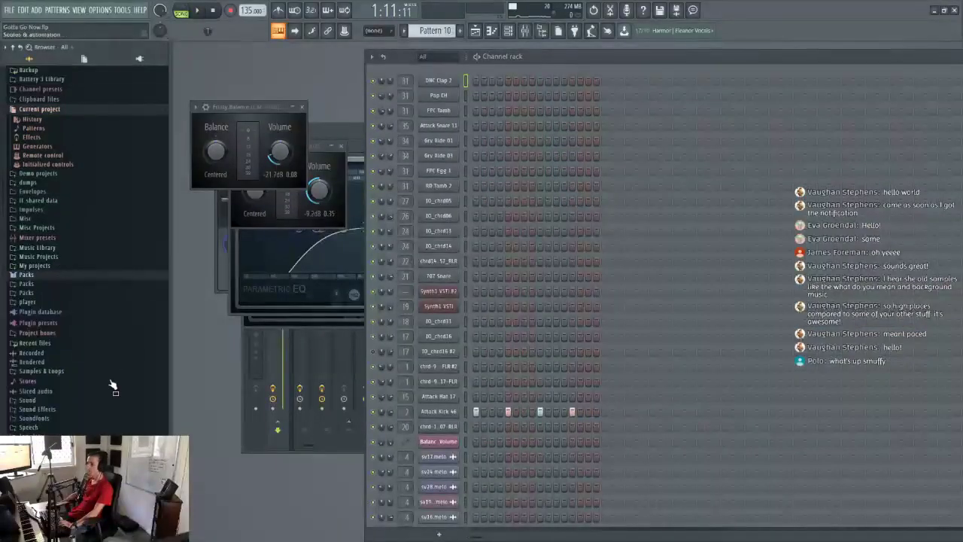
click(45, 371)
click(73, 381)
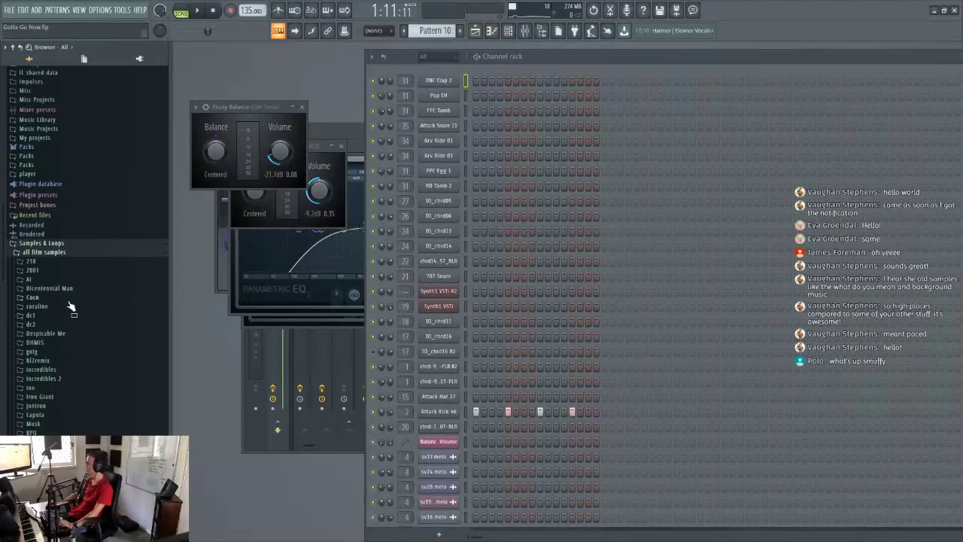
click(33, 298)
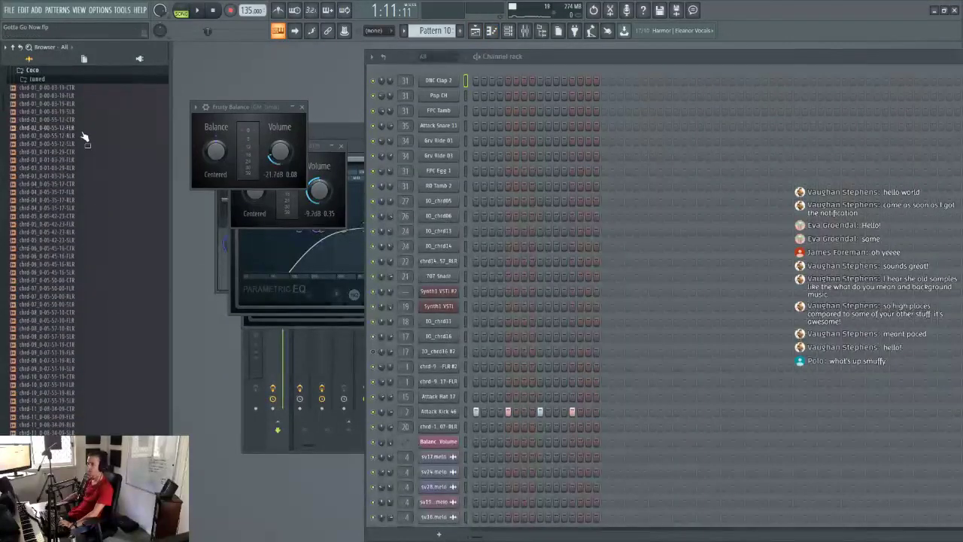
scroll(93, 271, down, 2)
scroll(93, 271, up, 5)
scroll(61, 186, down, 1)
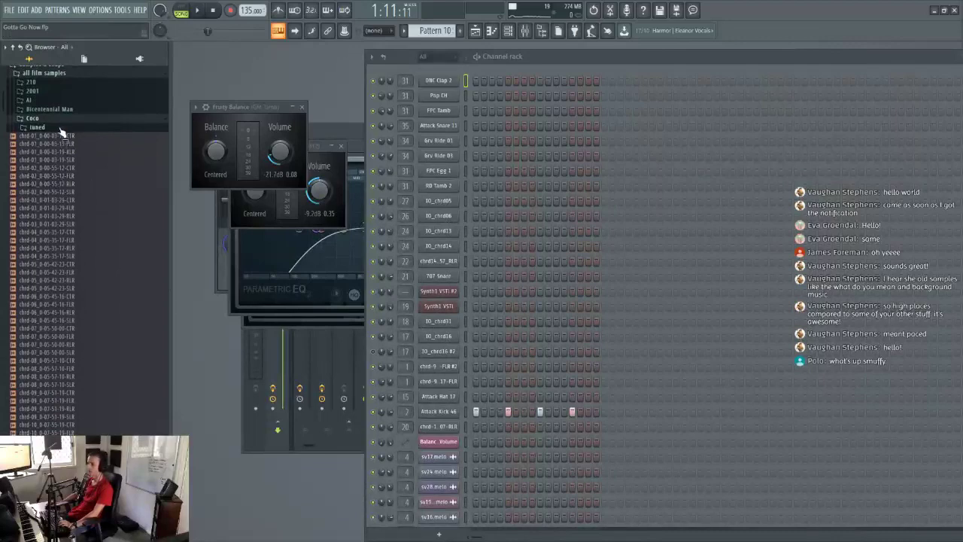
Step: Reposition the channel rack window so all of it is in view beside the browser
drag(547, 55, 436, 47)
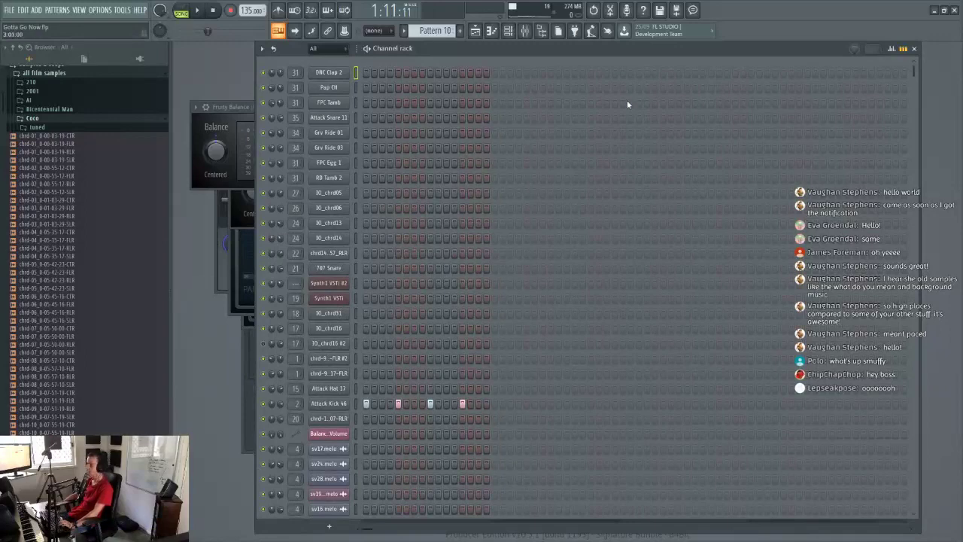
scroll(51, 169, down, 2)
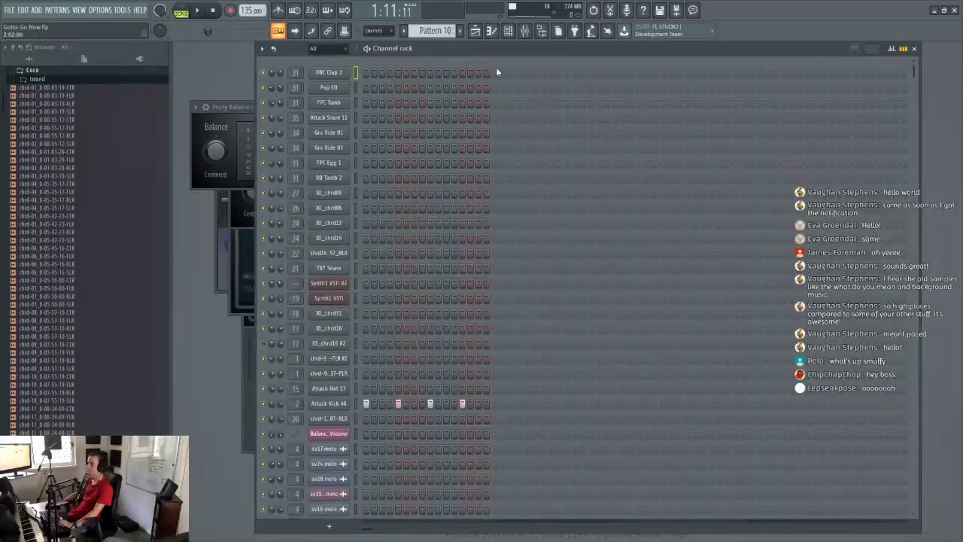
drag(509, 52, 510, 60)
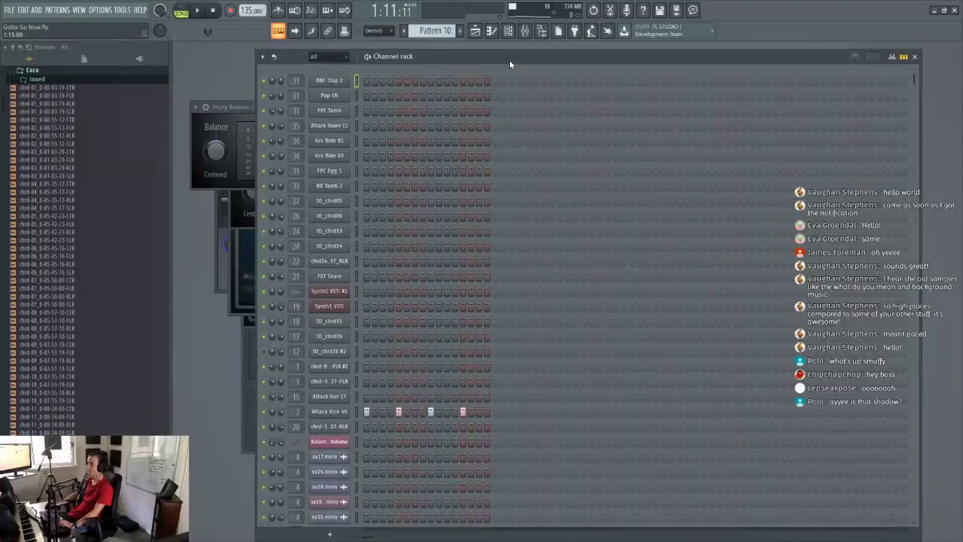
Step: Look through the film sample folders and the chrd samples in the Coco folder
click(61, 78)
scroll(60, 177, up, 4)
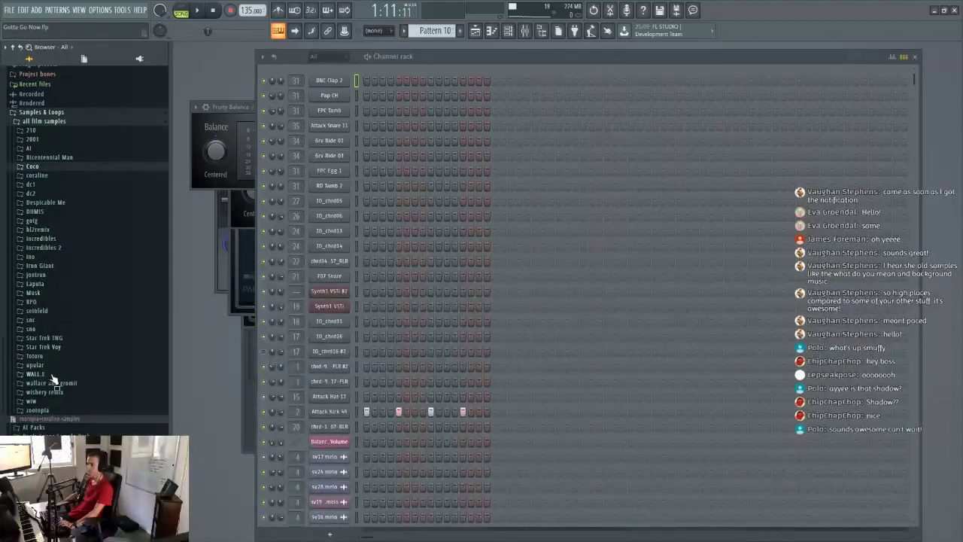
click(47, 168)
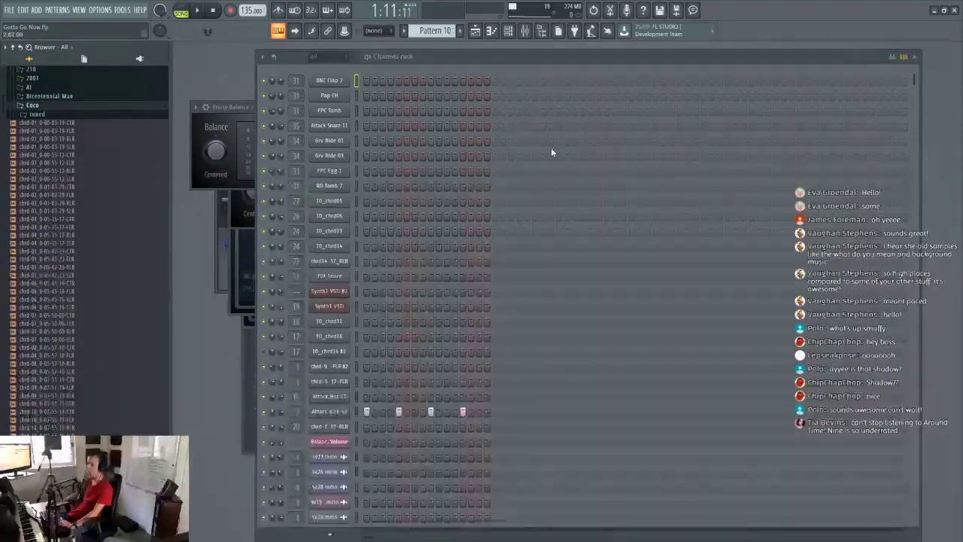
scroll(76, 261, down, 10)
scroll(77, 261, down, 10)
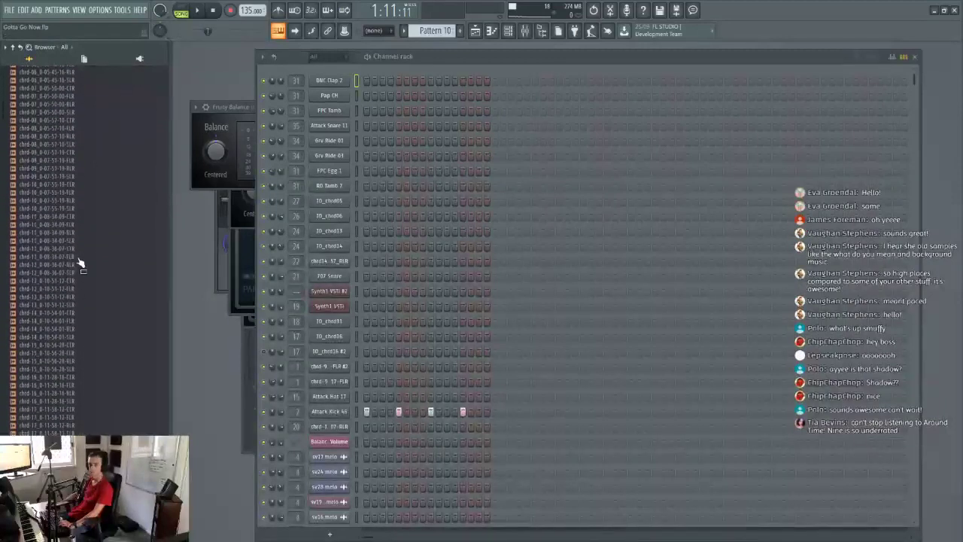
scroll(81, 262, down, 10)
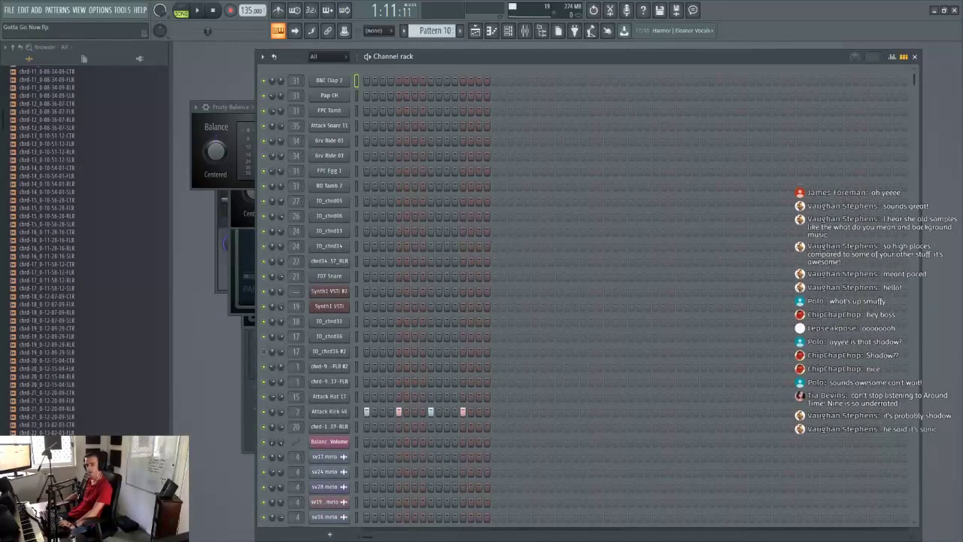
Step: Look through the chrd samples in the Coco folder and audition one of the chrd-01_0-00-03-19 samples
mouse_move(452, 58)
mouse_down()
mouse_move(474, 38)
mouse_move(468, 49)
mouse_up()
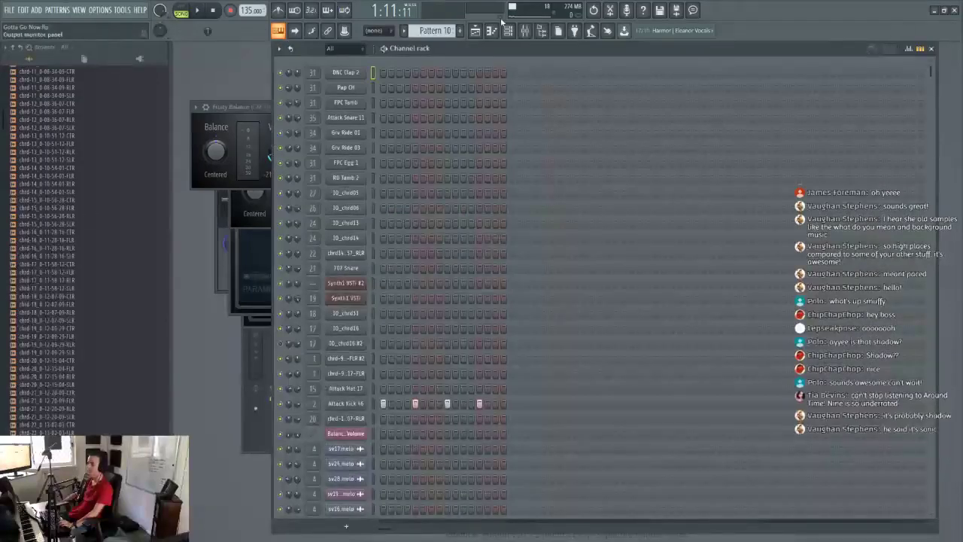
scroll(96, 278, down, 5)
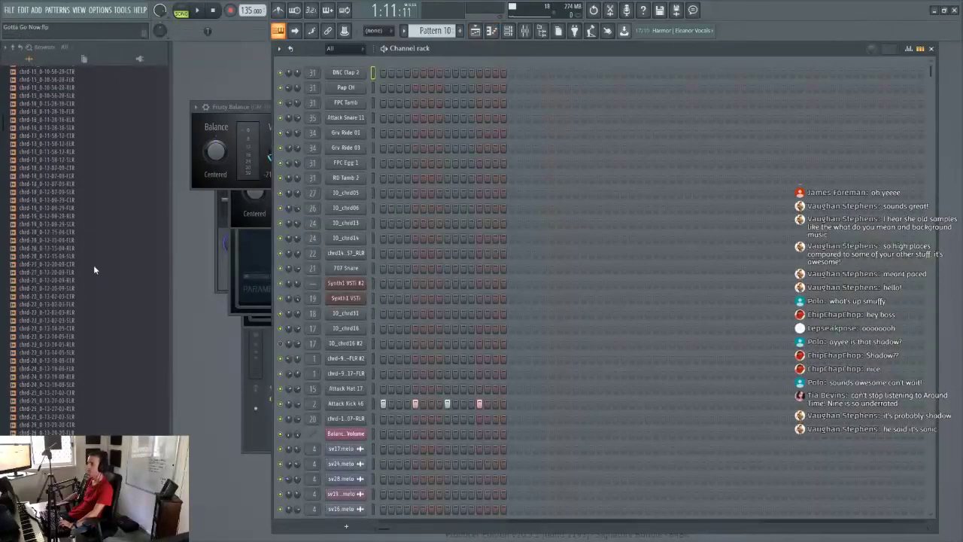
scroll(97, 209, up, 10)
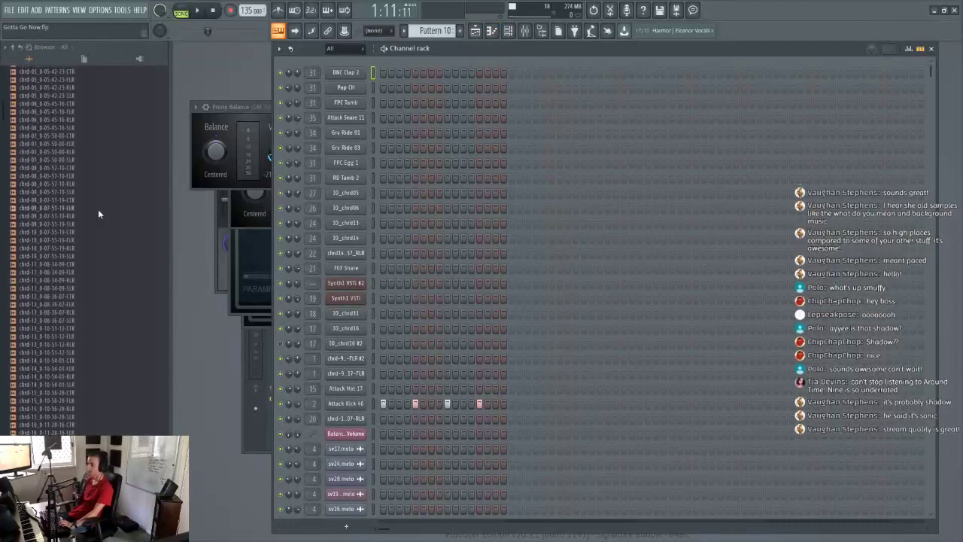
scroll(98, 209, up, 6)
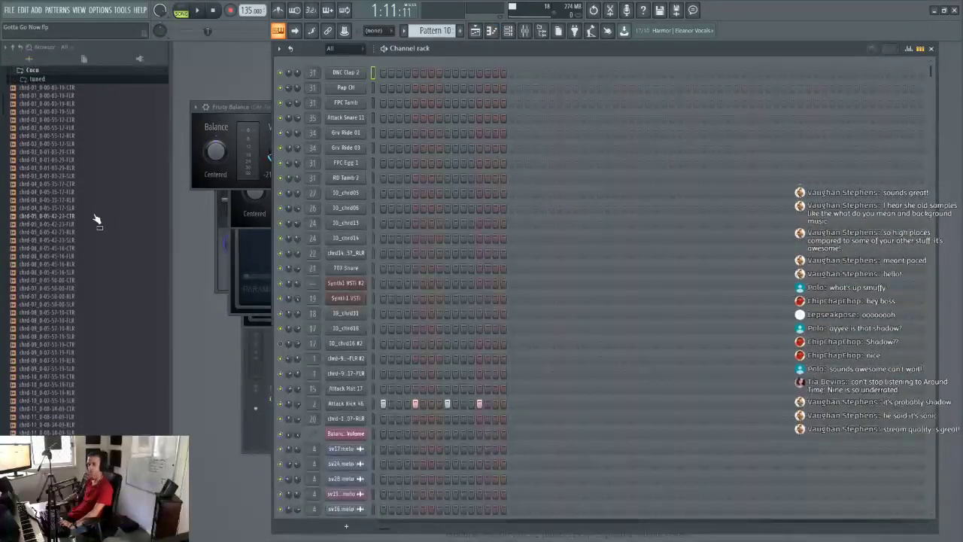
scroll(97, 218, up, 10)
scroll(72, 225, down, 3)
click(74, 151)
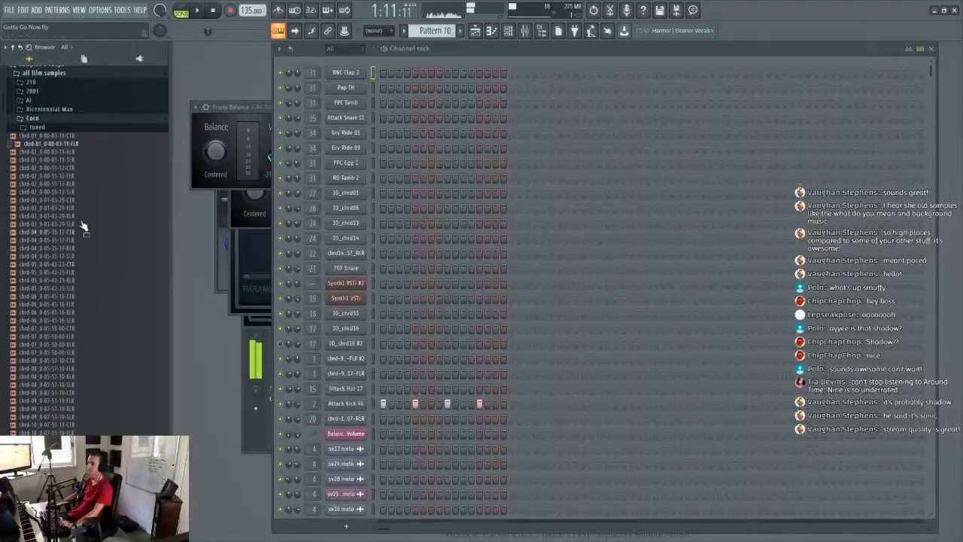
Step: Listen to the looped section from bar 37 in the playlist, stop playback, and close the playlist
click(478, 30)
key(space)
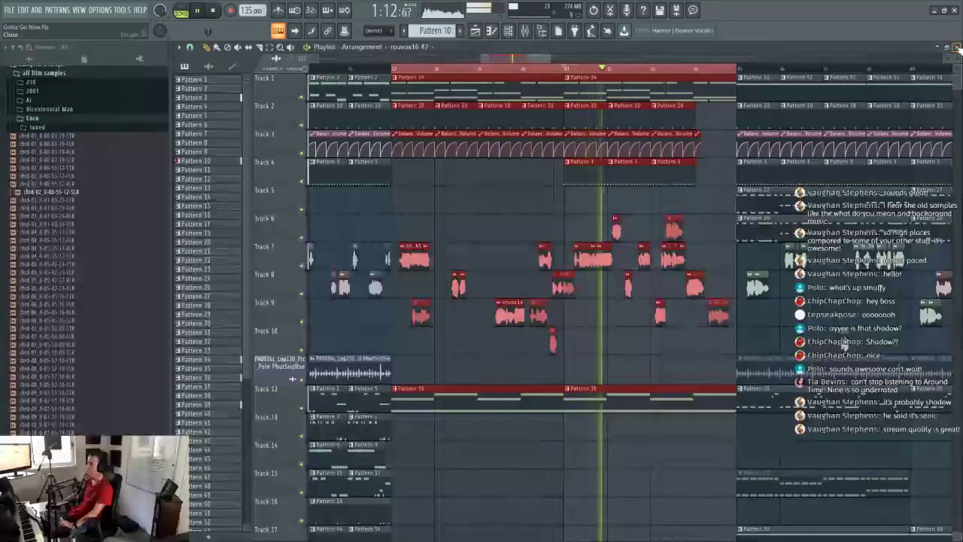
click(412, 68)
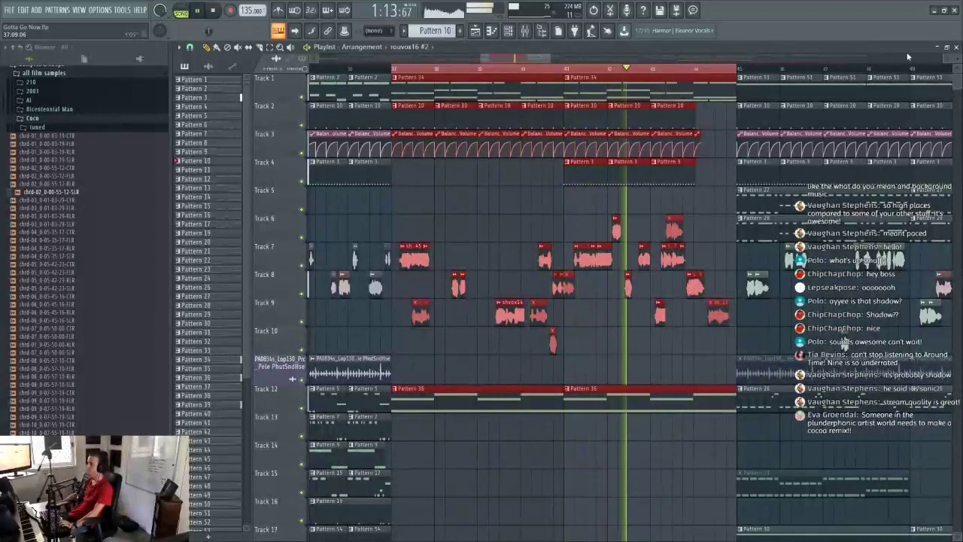
key(space)
click(957, 47)
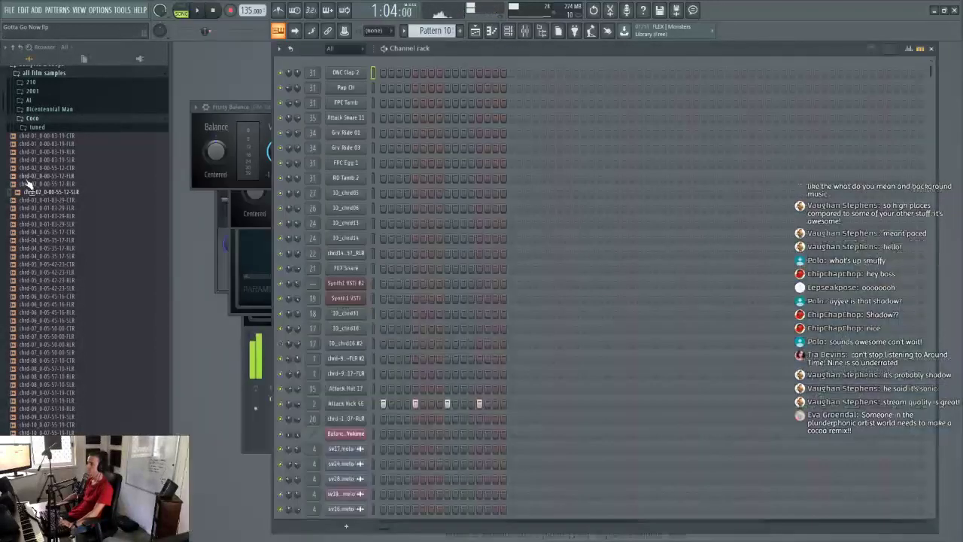
Step: Audition the chrd-02_0-00-55-12 RLR and SLR samples and add the SLR sample as a new channel above DNC Clap 2
click(73, 189)
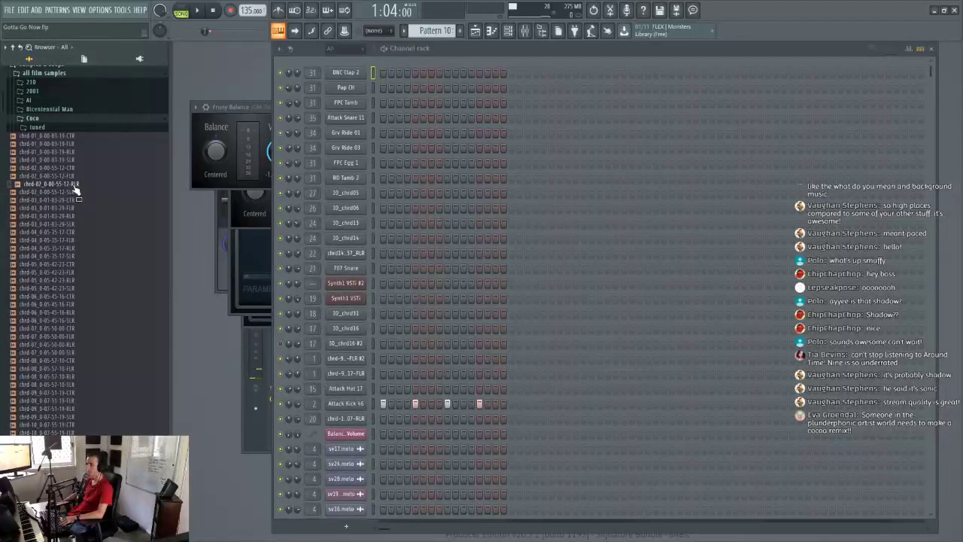
click(68, 193)
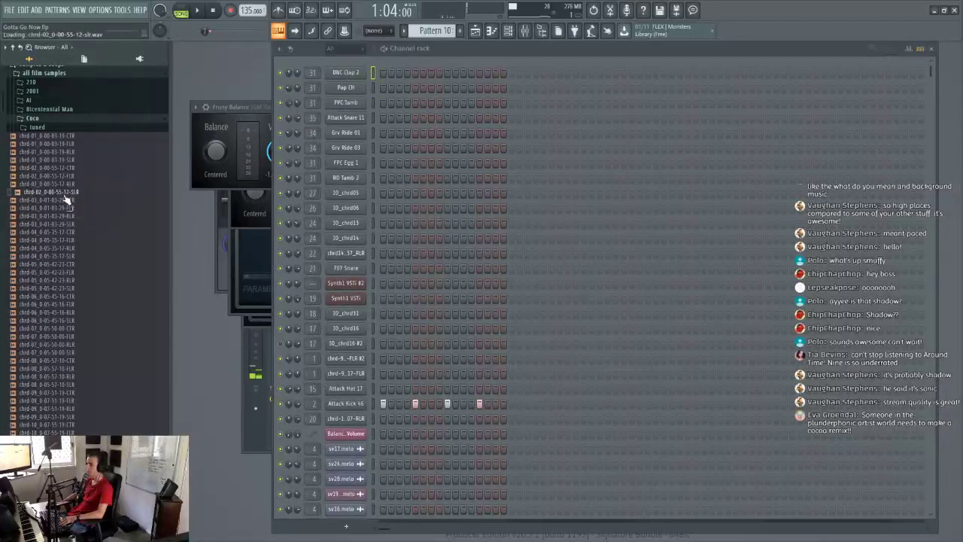
drag(73, 196, 342, 75)
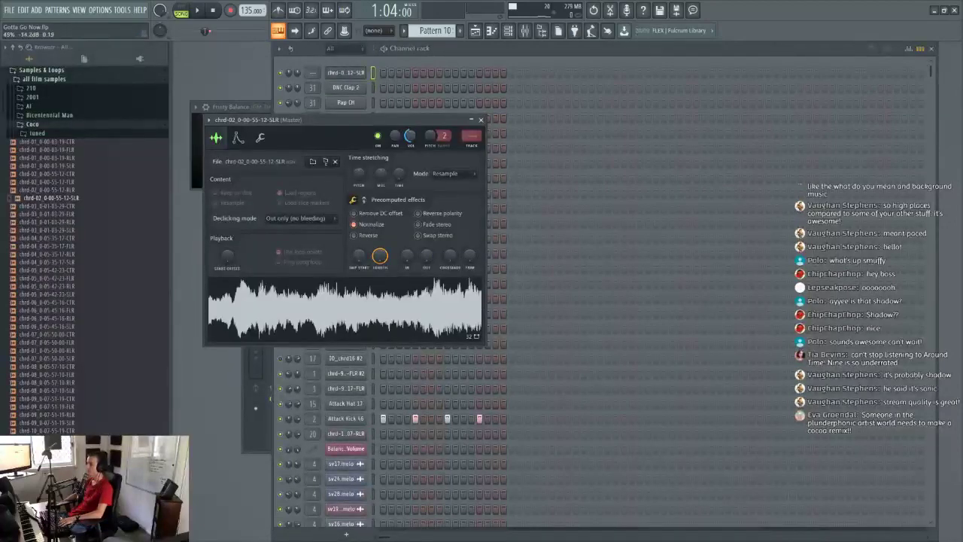
Step: Move the new sample's channel window clear of the channel rack, and narrow the rack beside the browser
drag(408, 120, 737, 146)
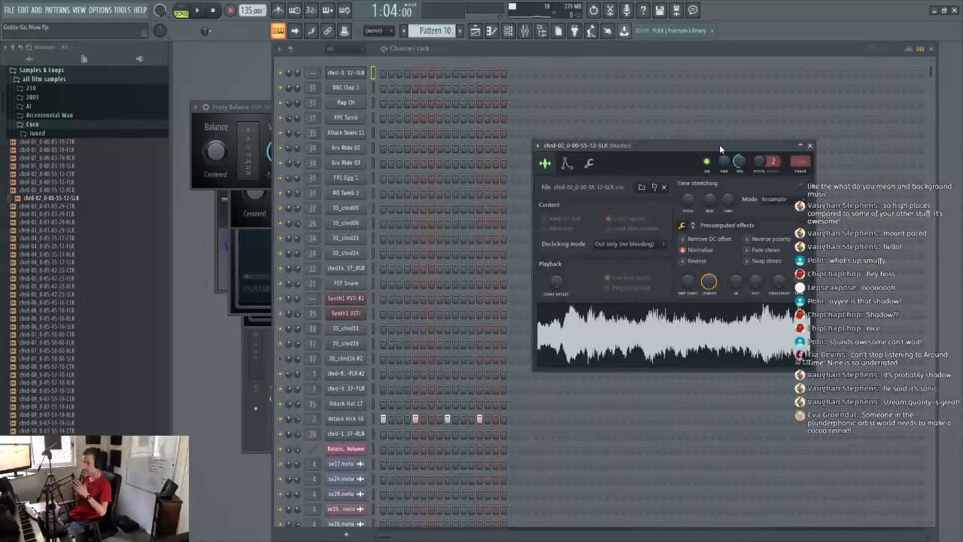
mouse_move(710, 141)
mouse_down()
mouse_move(670, 145)
mouse_move(751, 143)
mouse_move(703, 148)
mouse_up()
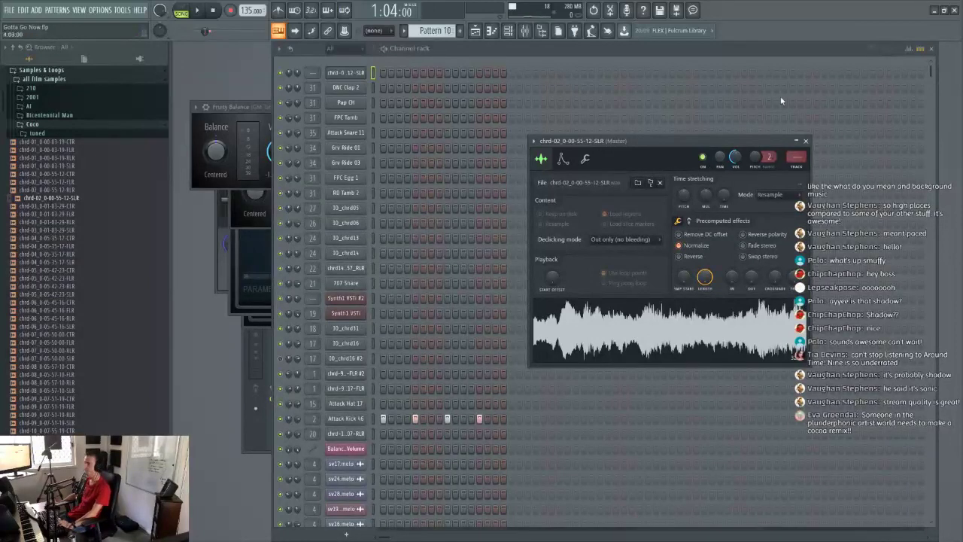
drag(640, 147, 830, 52)
drag(486, 47, 414, 50)
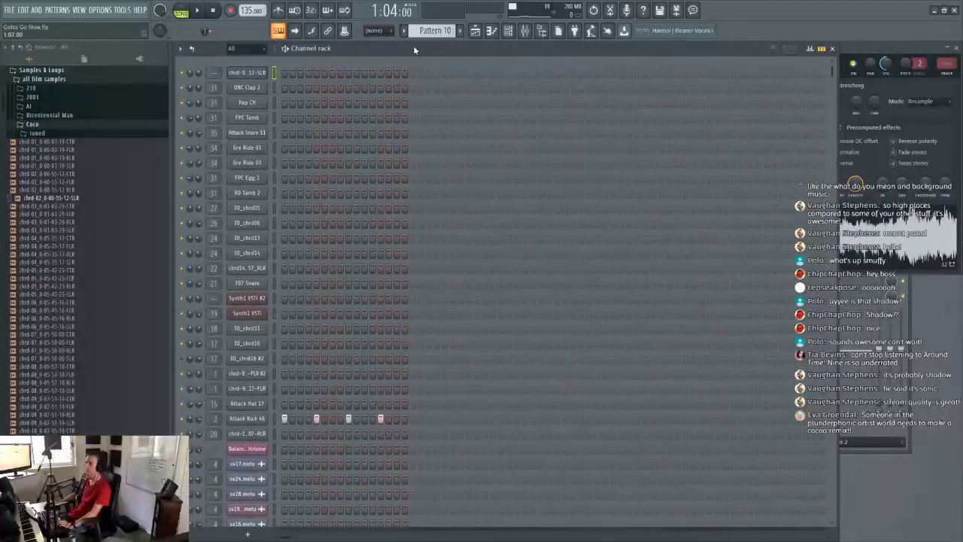
drag(853, 474, 413, 449)
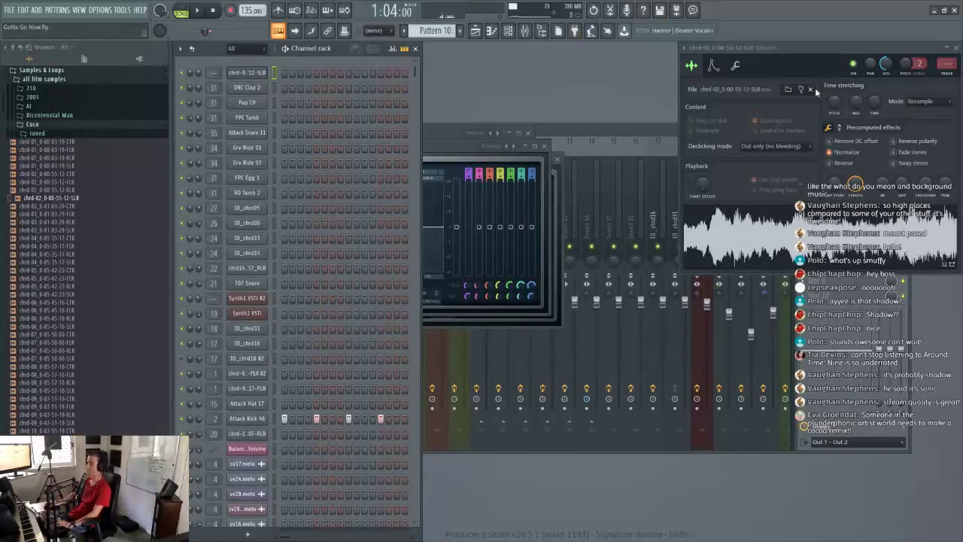
Step: Enable the volume envelope on the chrd-02 SLR channel, with a minimal attack and full sustain
click(713, 66)
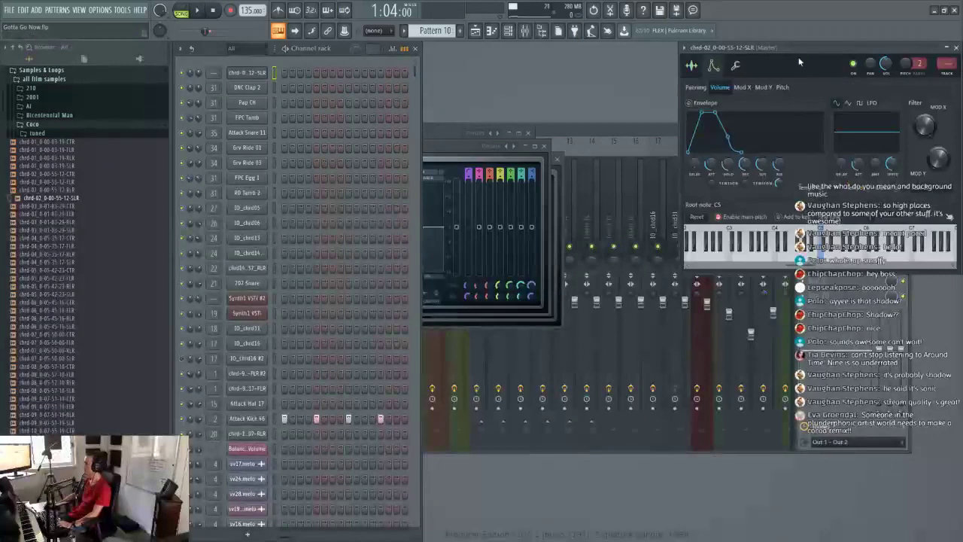
click(690, 65)
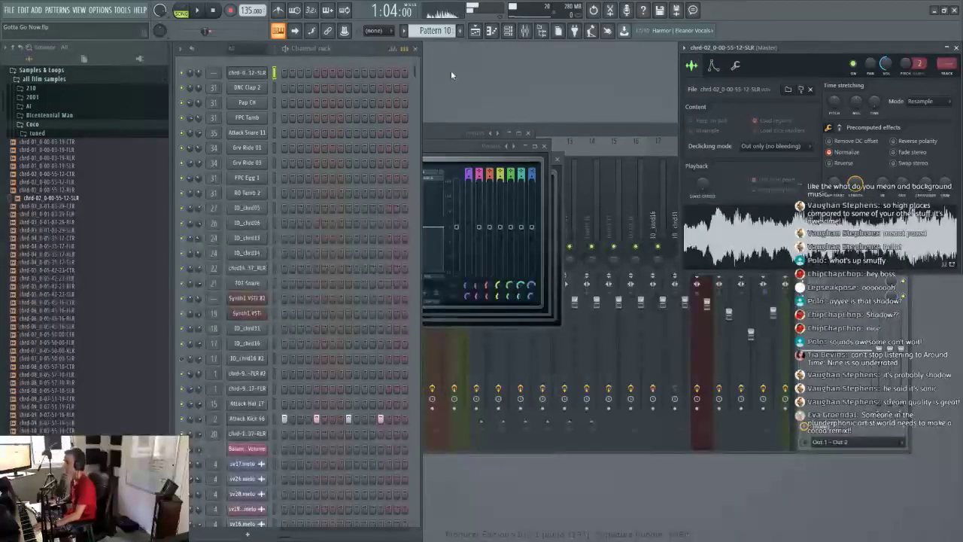
click(713, 66)
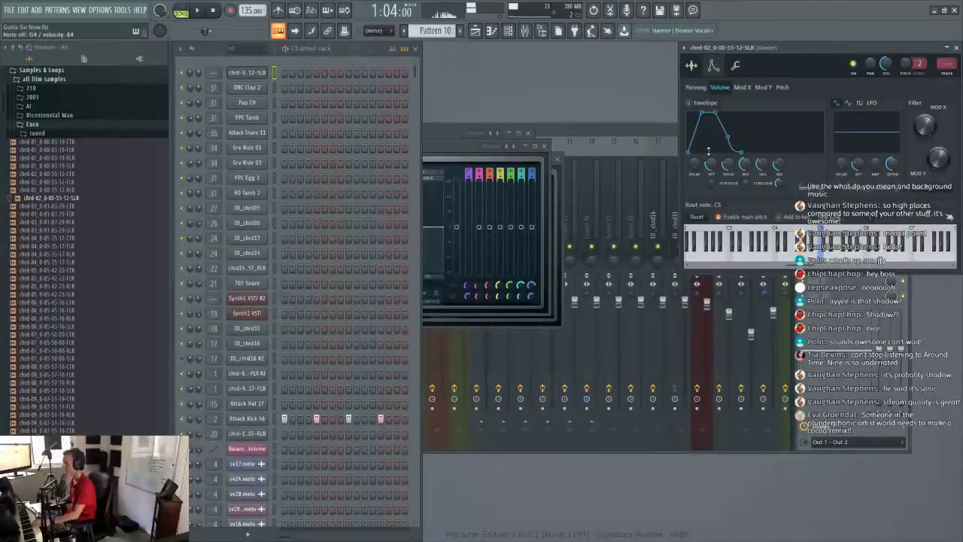
click(691, 65)
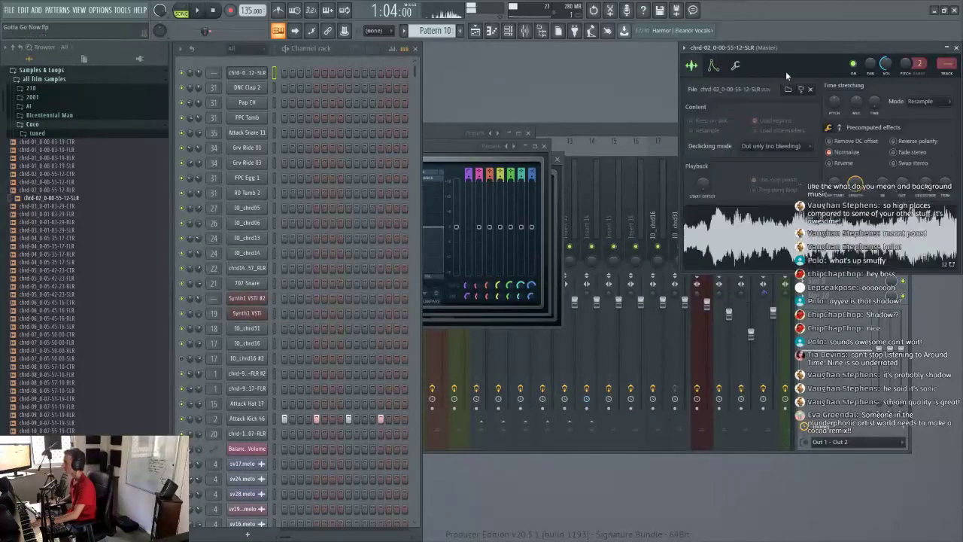
click(714, 65)
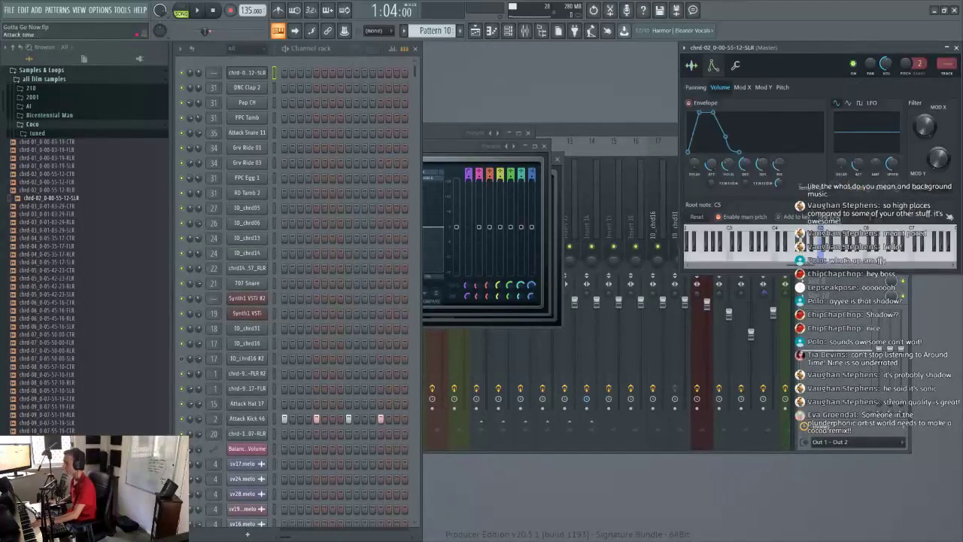
drag(763, 165, 714, 169)
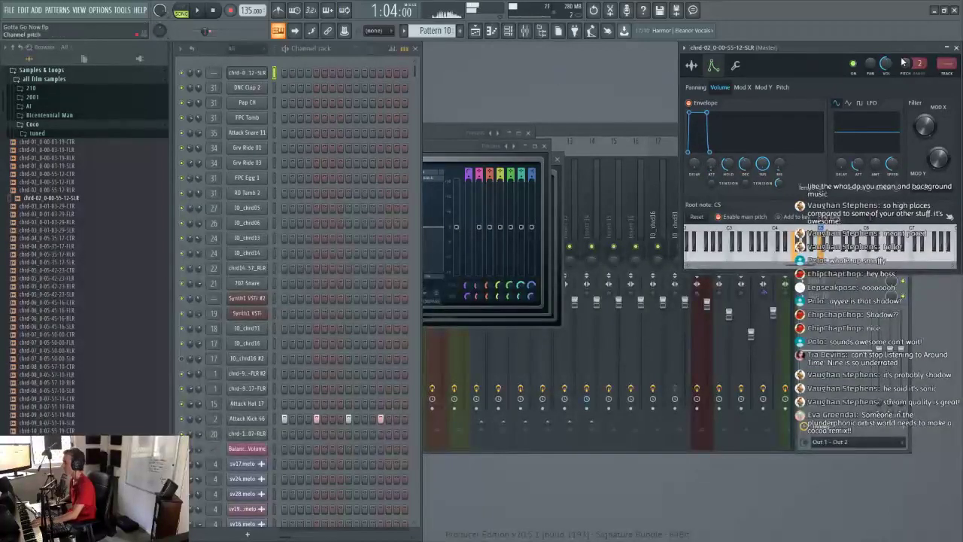
Step: Lengthen the attack and release of the chrd-02 SLR channel's volume envelope
click(688, 66)
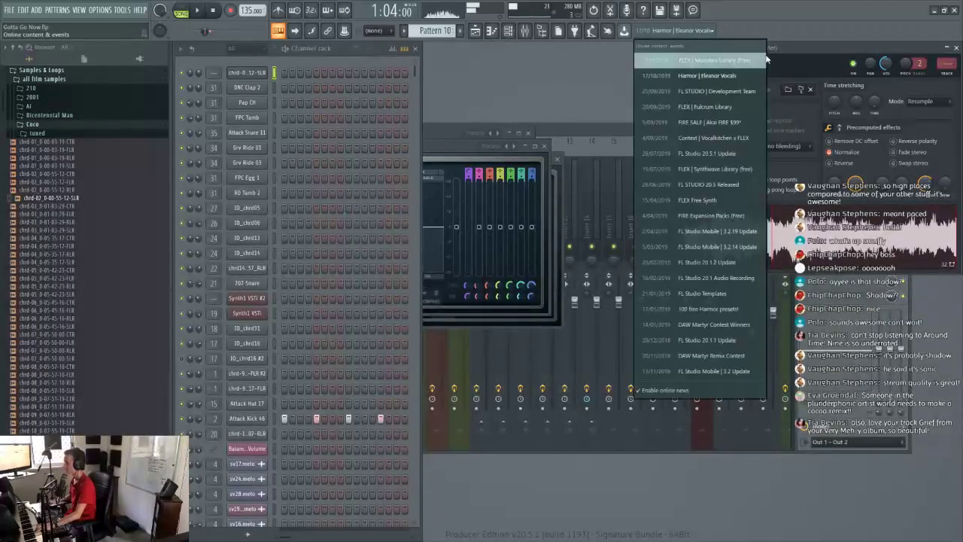
click(712, 66)
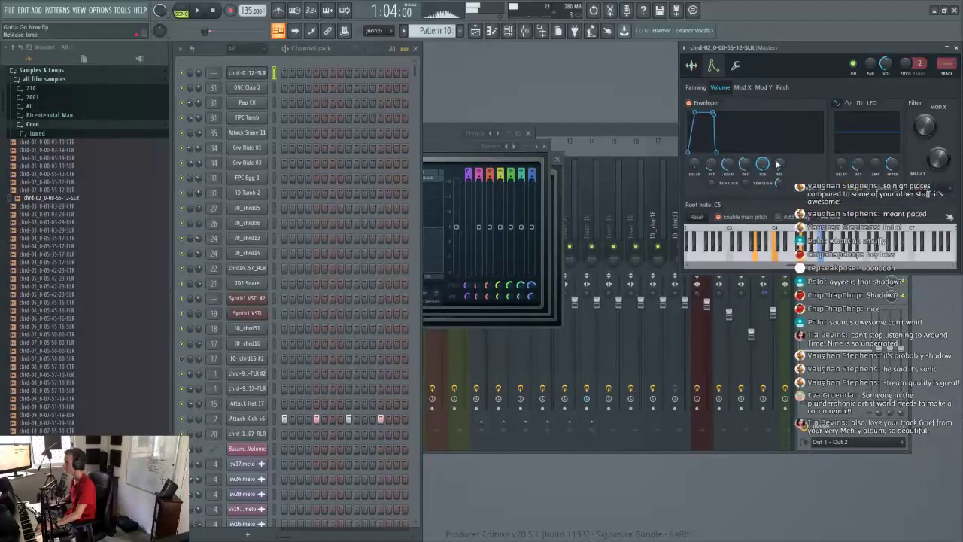
scroll(779, 163, up, 2)
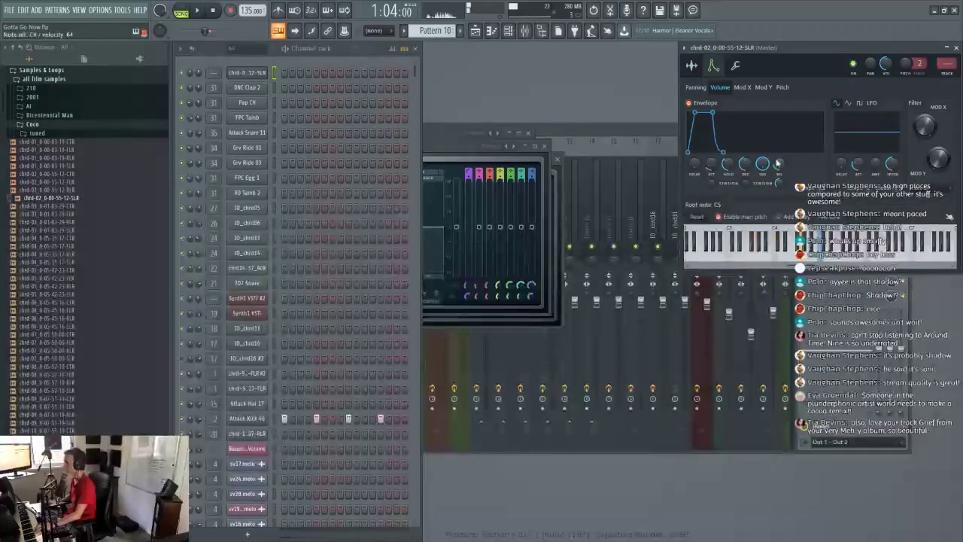
scroll(711, 166, up, 2)
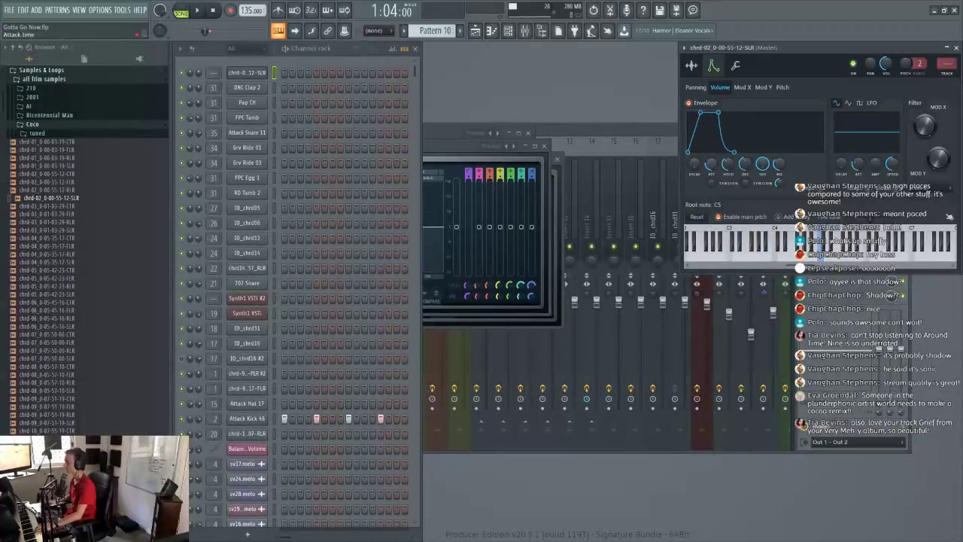
Step: Route the chrd-02 SLR channel to mixer track 36 and load Fruity Parametric EQ 2 in its first effect slot
double_click(946, 68)
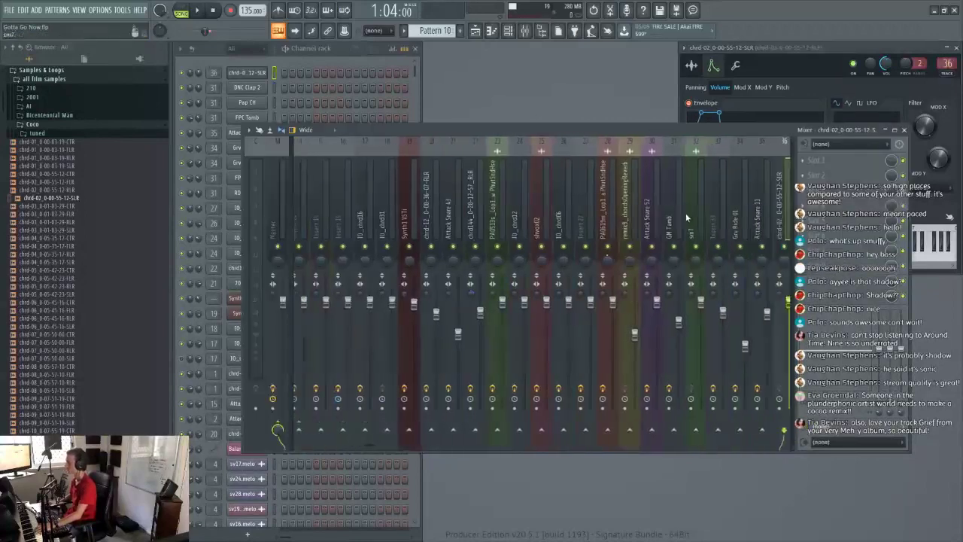
click(814, 160)
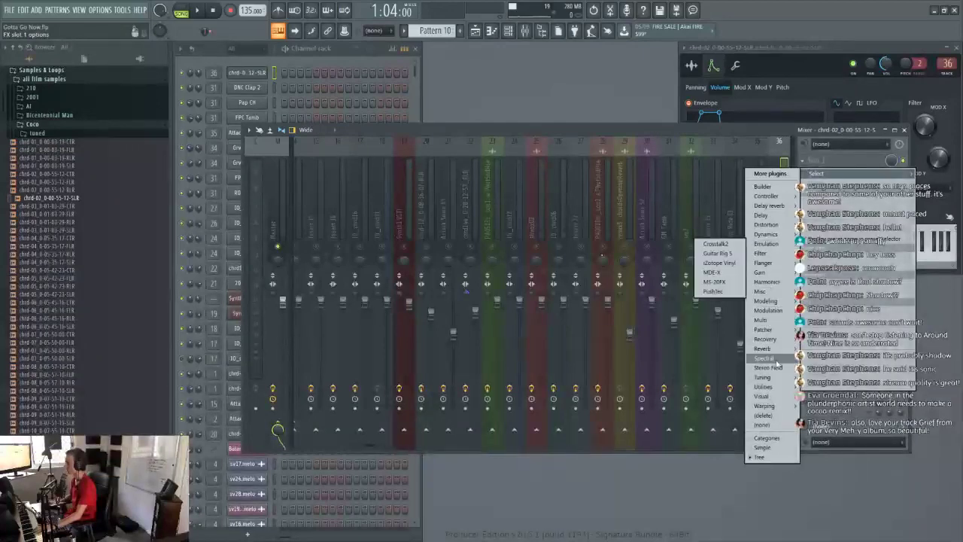
mouse_move(752, 361)
mouse_move(724, 358)
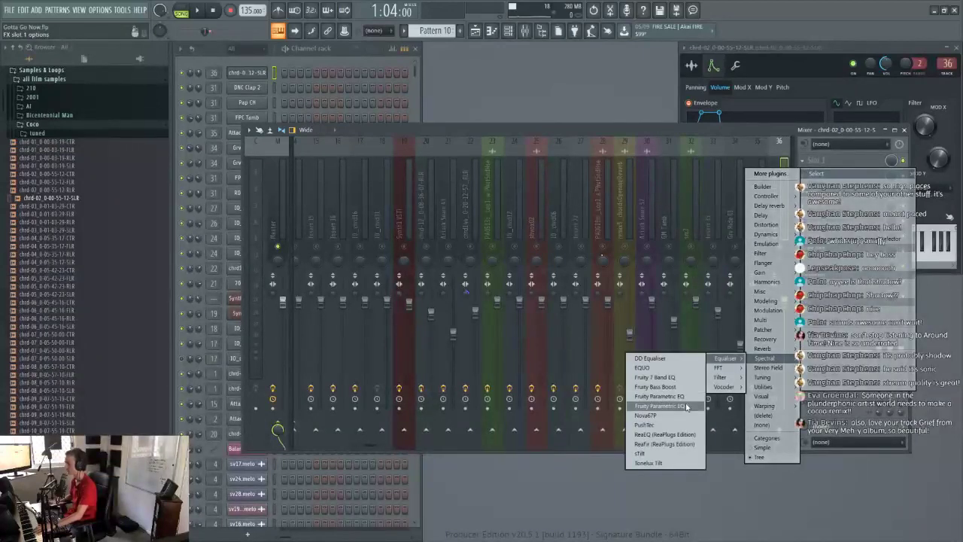
click(662, 404)
Step: Shape the first band of Fruity Parametric EQ 2 into a high-pass curve that cuts the sample's low frequencies
drag(443, 148, 442, 168)
drag(251, 200, 272, 200)
drag(442, 152, 443, 140)
drag(273, 200, 277, 201)
click(556, 128)
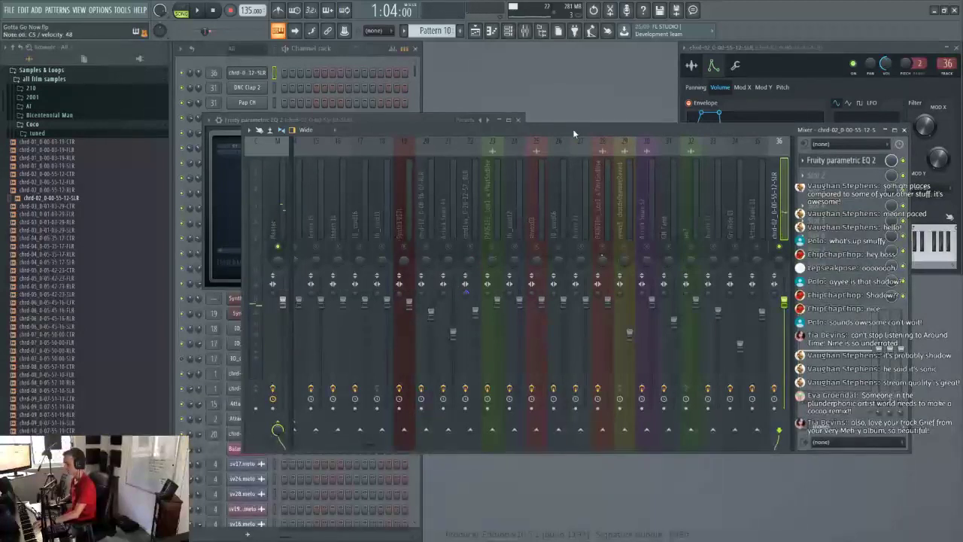
click(850, 161)
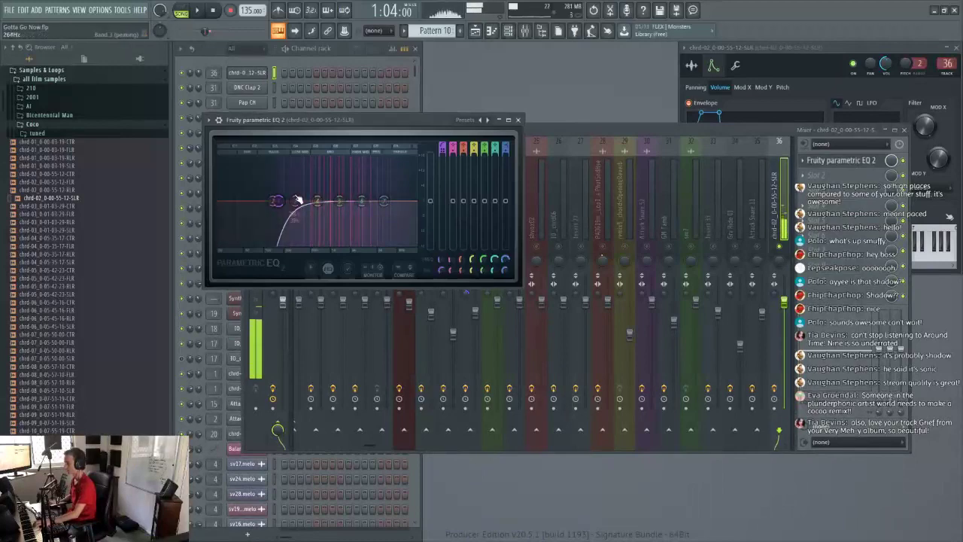
Step: Swap the top channel's sample to chrd-02_0-00-55-12-RLR and on to the FLR version, keeping the channel settings
key(F6)
click(254, 73)
click(254, 74)
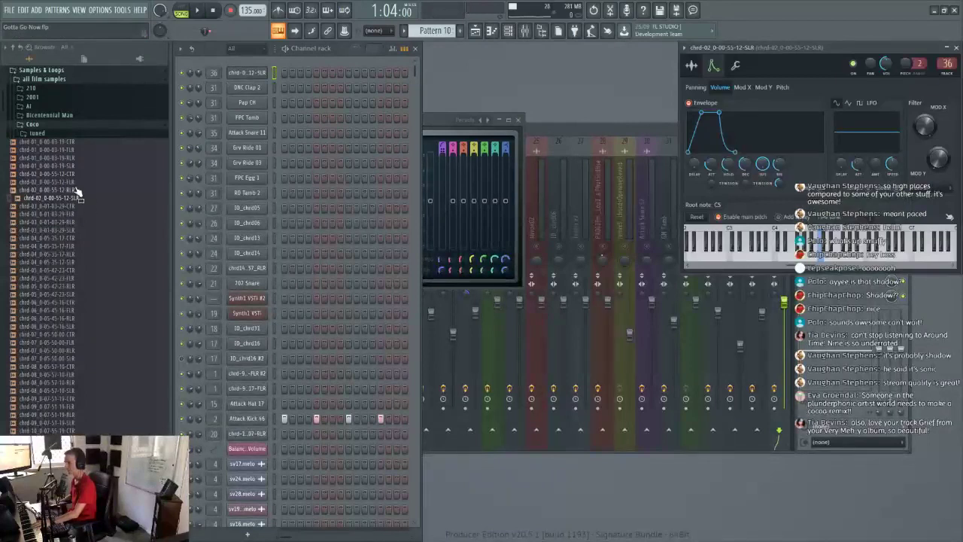
click(77, 190)
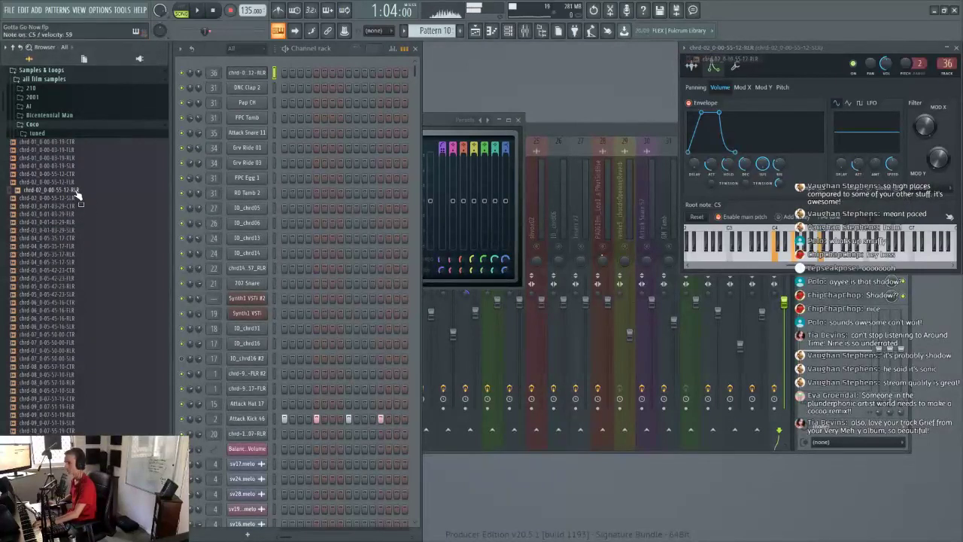
key(Up)
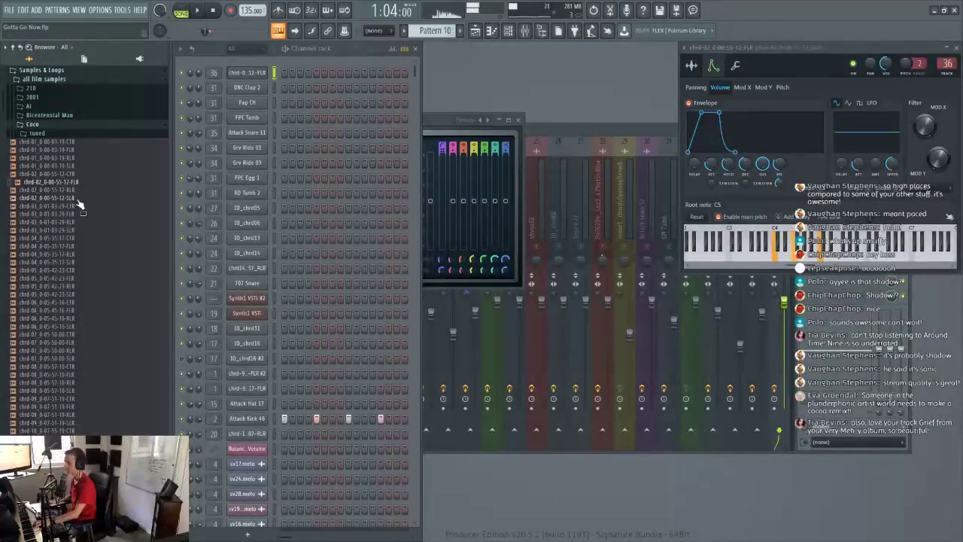
Step: Bring the mixer to the front and shift its window slightly toward the browser
click(578, 137)
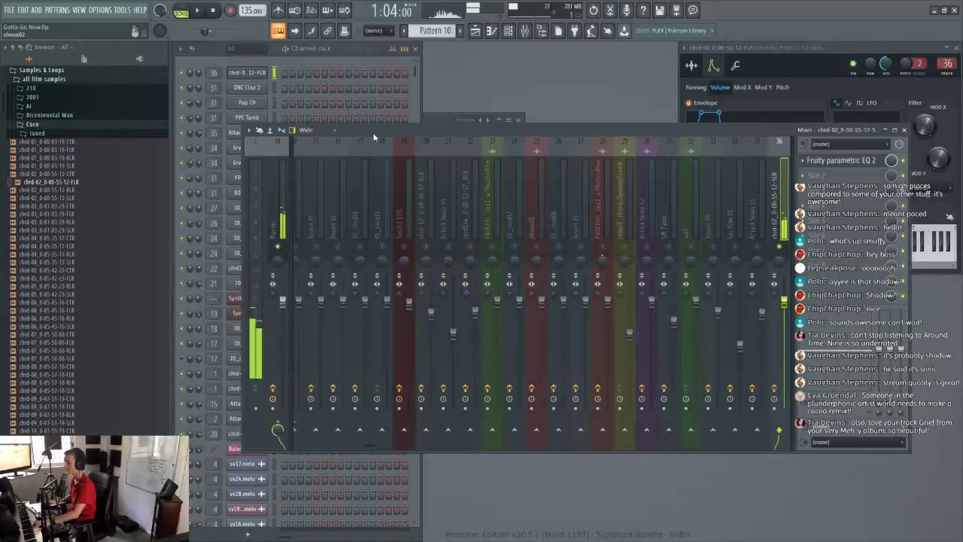
drag(636, 131, 605, 138)
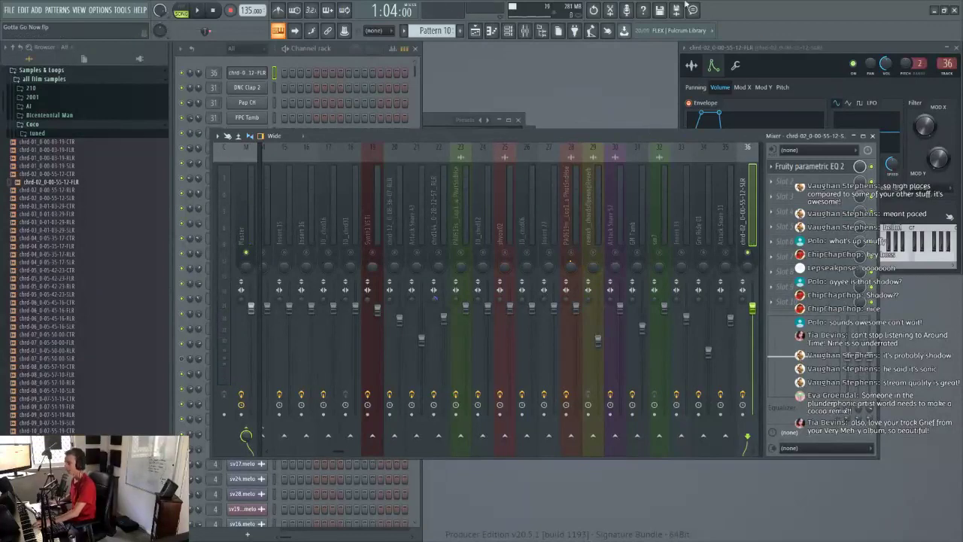
Step: Narrow the mixer window and move it below the channel settings, leaving the channel rack and sample settings uncovered
click(594, 181)
click(615, 181)
click(550, 195)
click(744, 209)
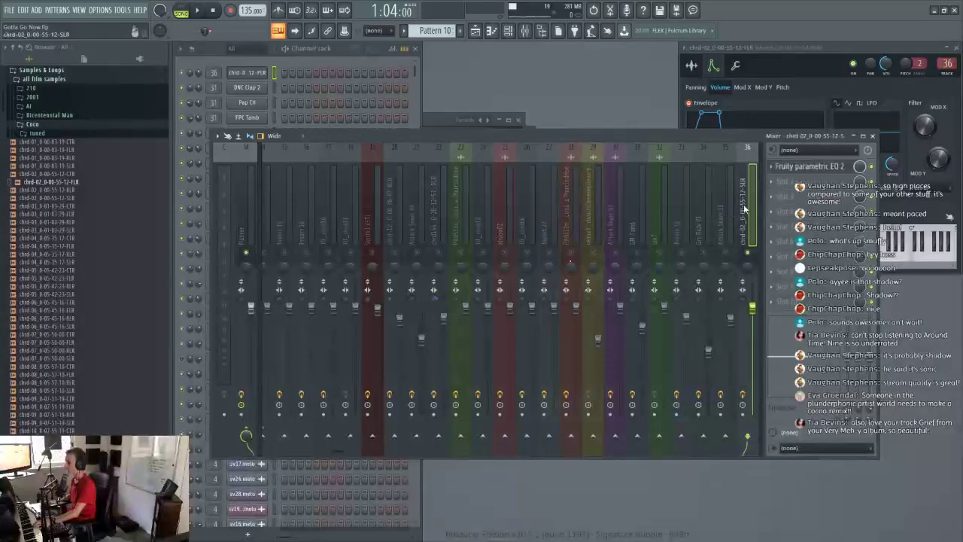
drag(580, 135, 665, 141)
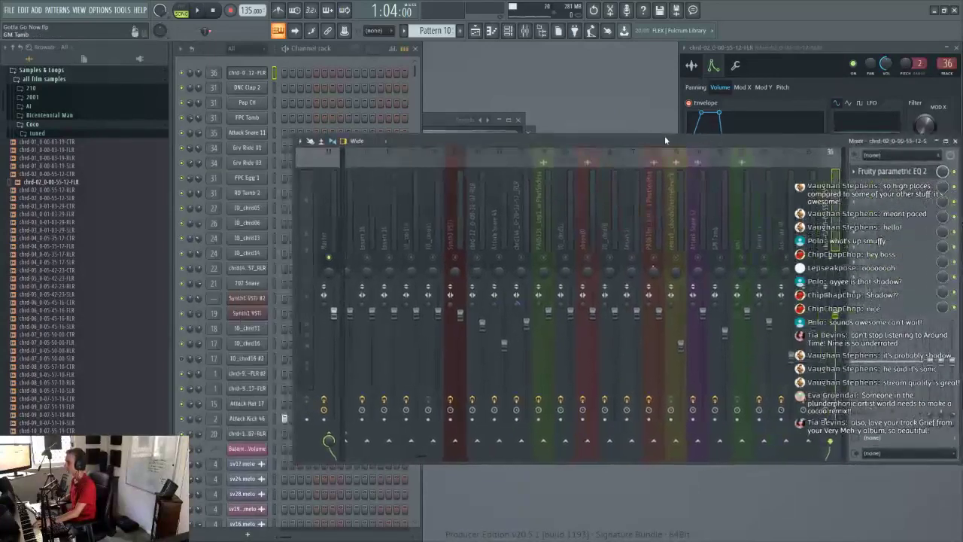
drag(295, 185, 425, 192)
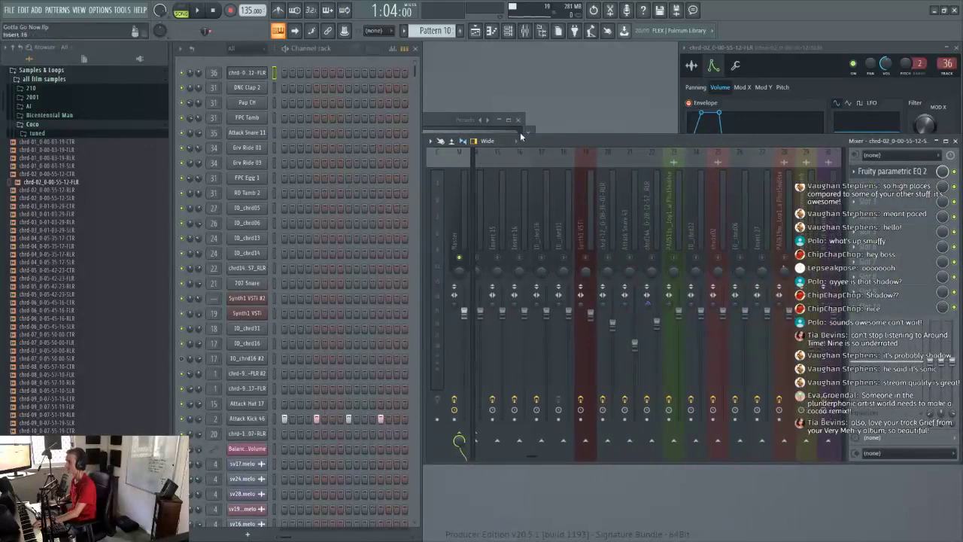
drag(745, 140, 748, 223)
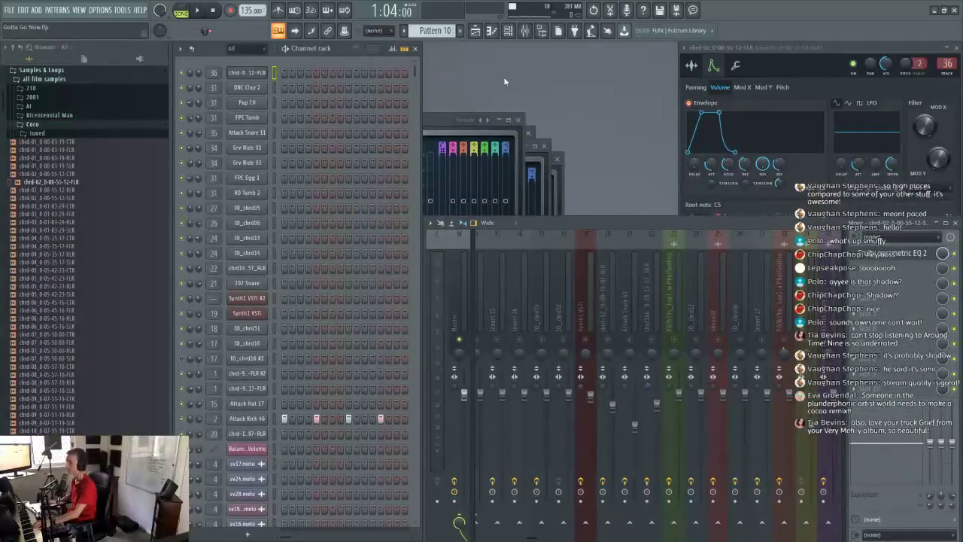
click(764, 50)
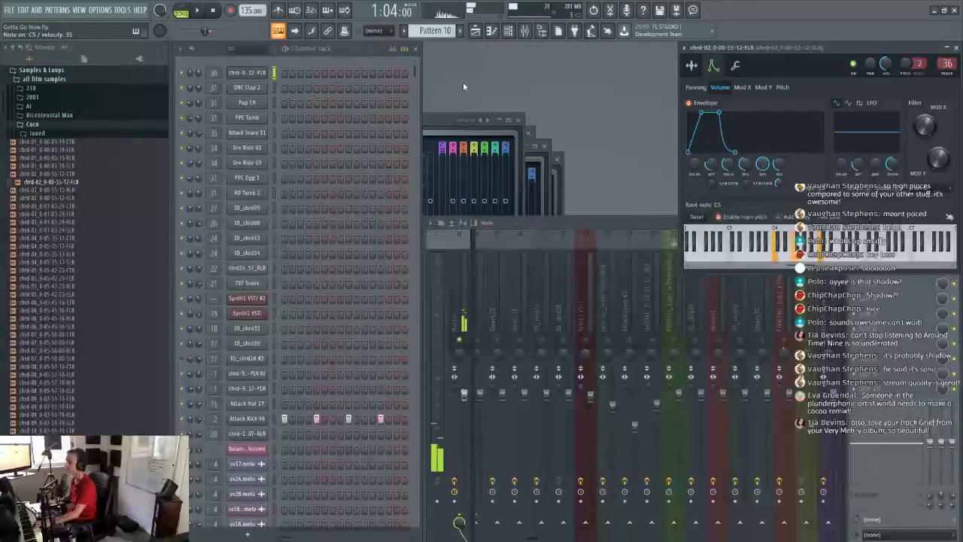
Step: Create empty Pattern 61 and place it on playlist track 13 at bar 41, with the channel rack back in front
click(474, 29)
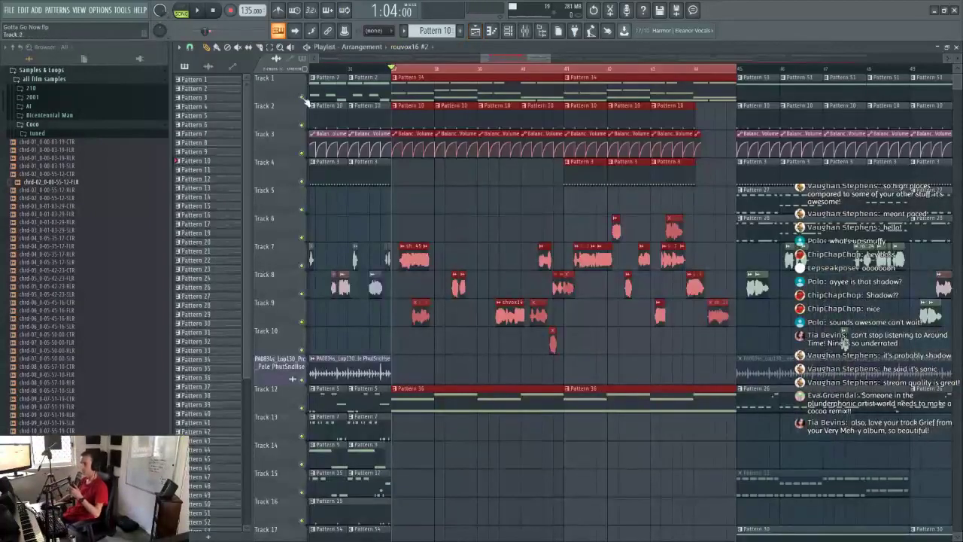
click(435, 30)
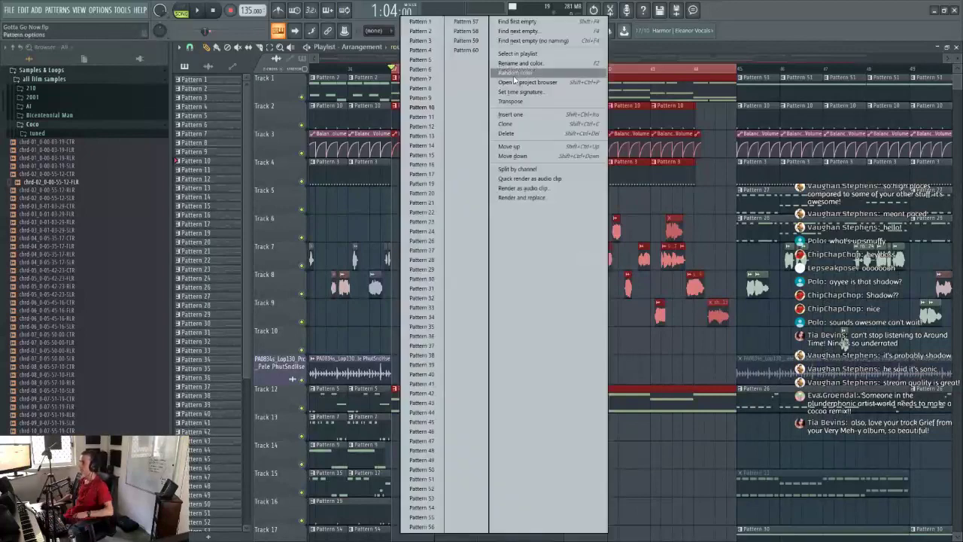
click(469, 51)
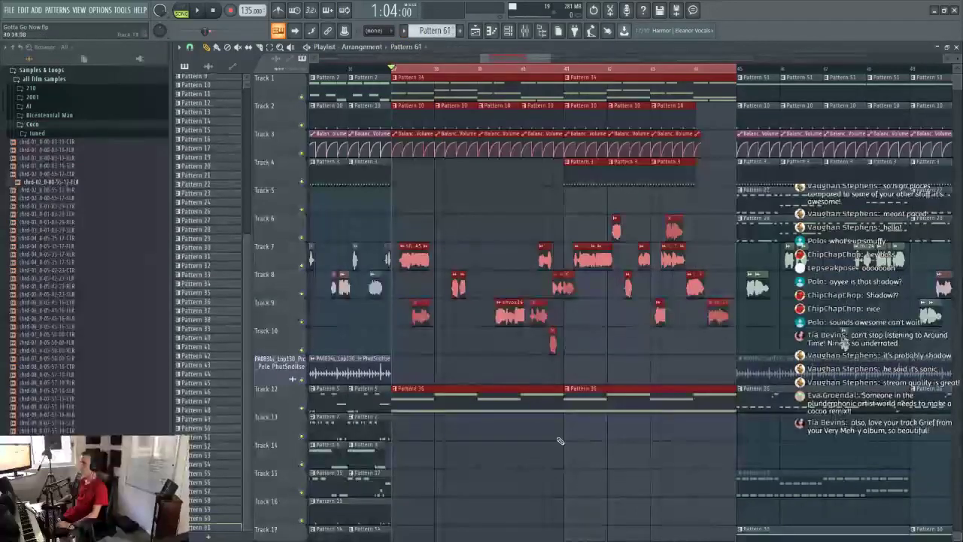
key(F6)
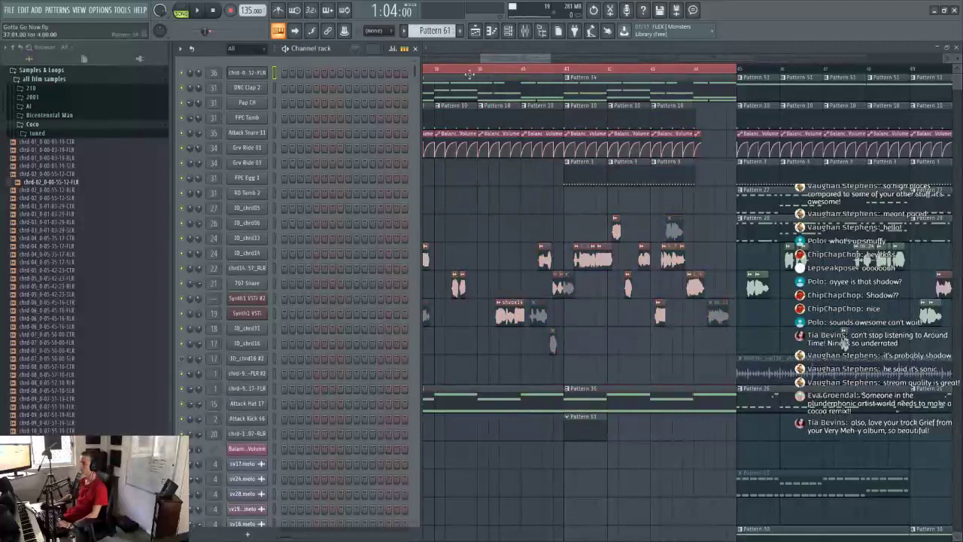
Step: Place a short F3 note at the start of Pattern 61 for the chrd-02 FLR channel and apply quick quantize
click(490, 32)
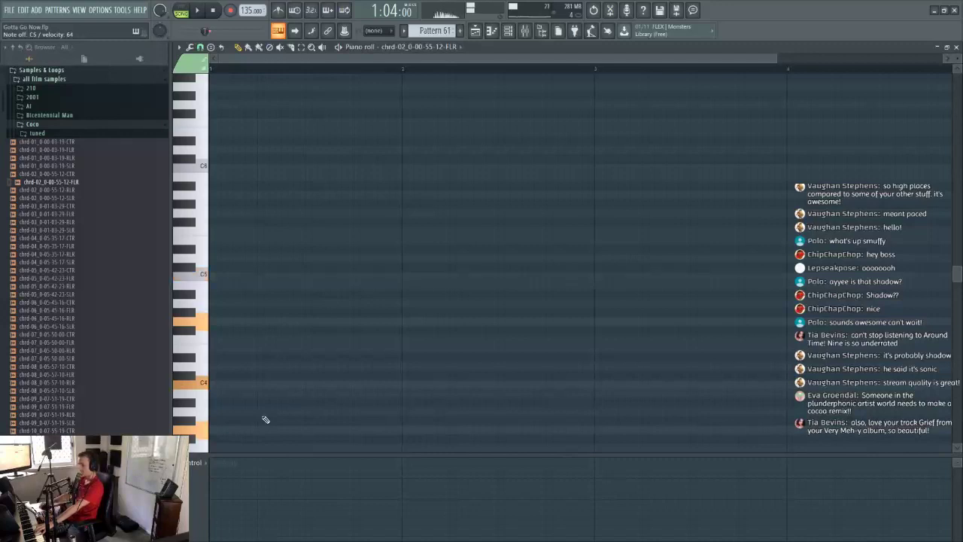
scroll(223, 392, down, 3)
scroll(223, 392, down, 1)
drag(237, 375, 221, 366)
click(180, 46)
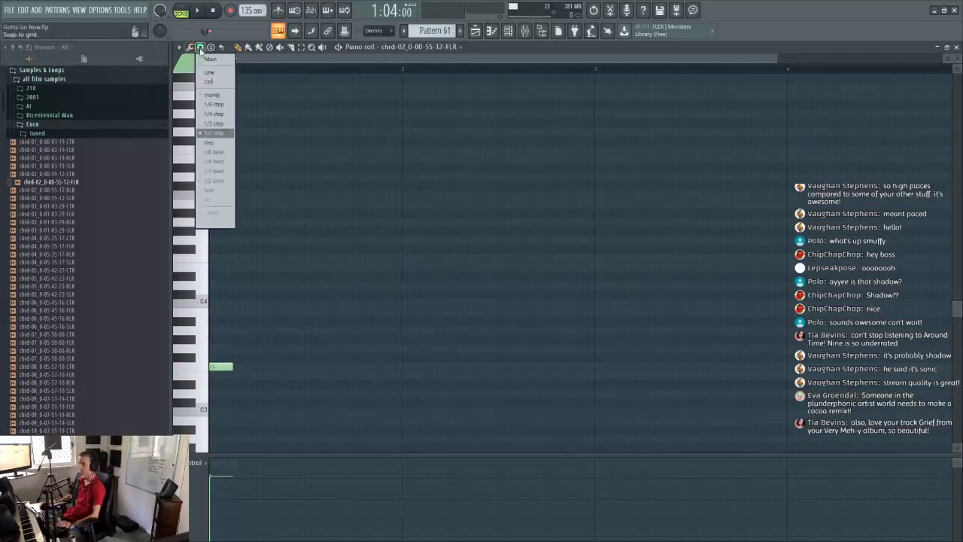
click(190, 48)
click(191, 48)
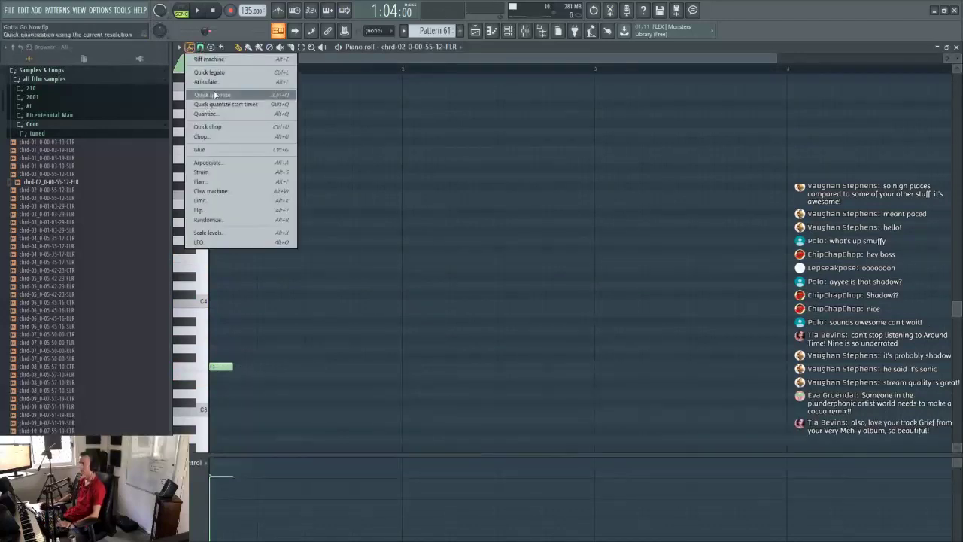
click(211, 94)
Step: Lengthen the F3 note to one bar and add one-bar notes G3, F3 and G3 in bars 2 to 4
drag(230, 367, 427, 366)
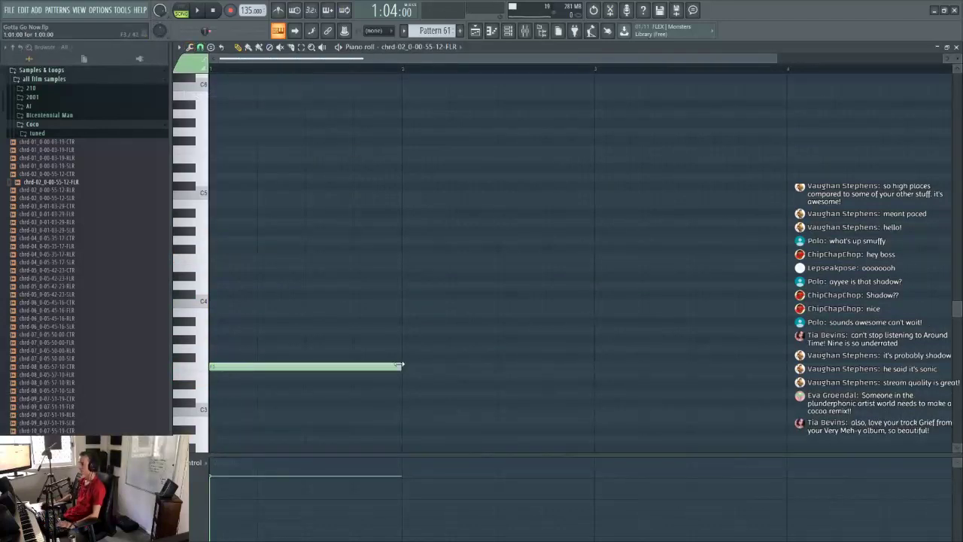
click(406, 348)
click(606, 368)
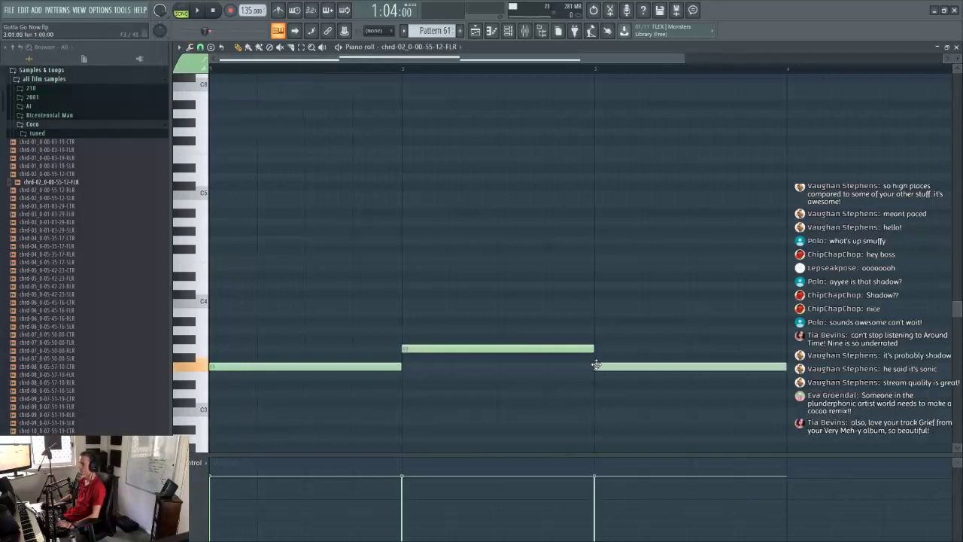
click(792, 348)
Step: Add C4 and C5 notes at bar 1 and stretch both to sustain across all four bars
click(211, 303)
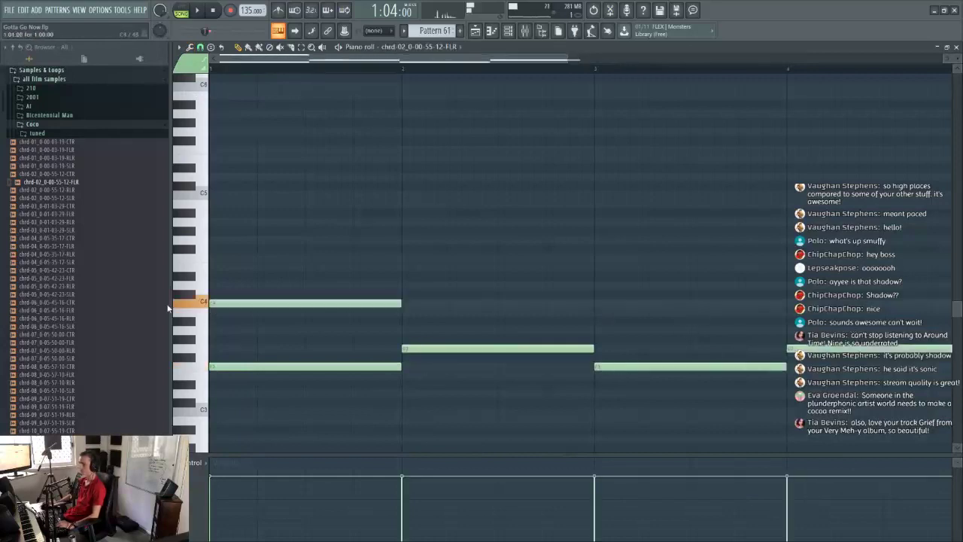
click(223, 194)
drag(401, 195, 792, 227)
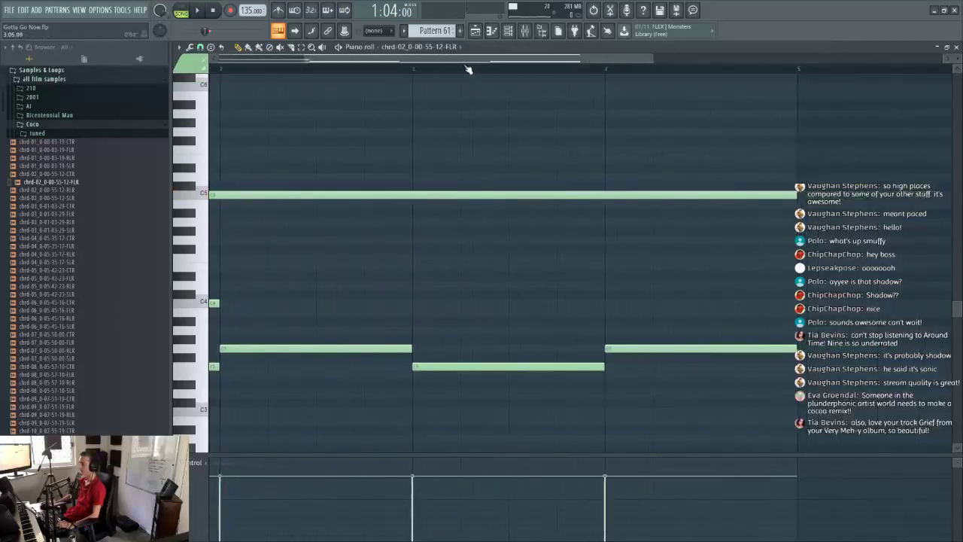
scroll(467, 69, down, 2)
drag(301, 302, 589, 304)
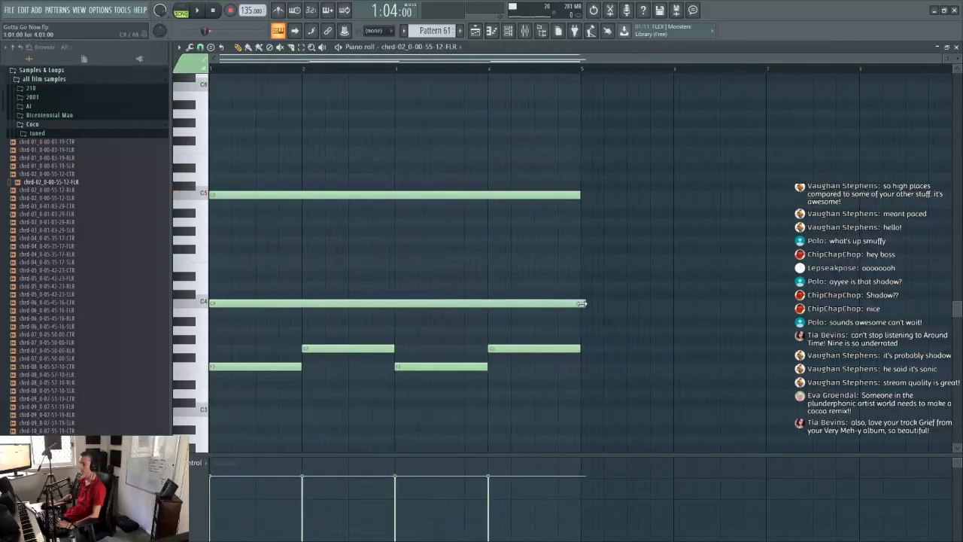
Step: Double the moving bass line an octave up with one-bar notes F4, G4, F4 and G4, and close the piano roll
click(217, 256)
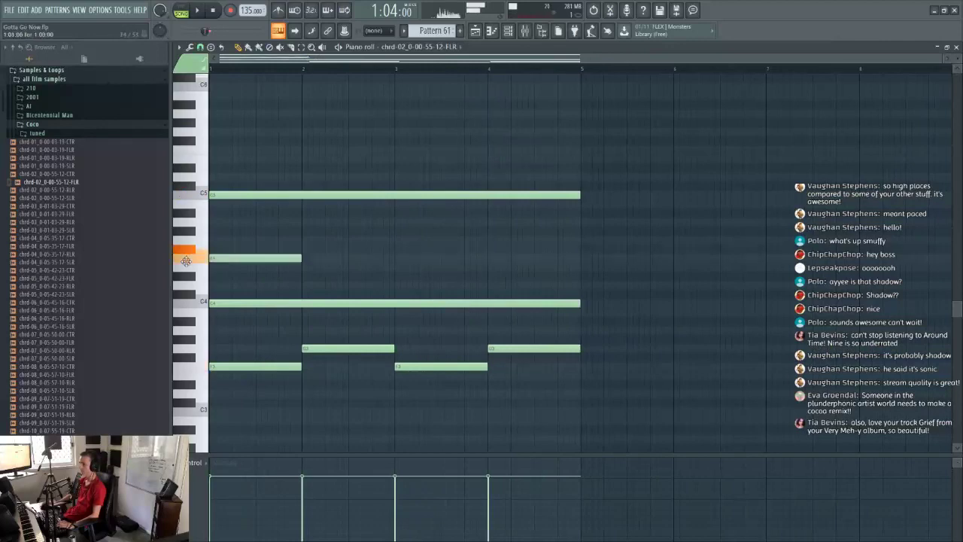
click(301, 240)
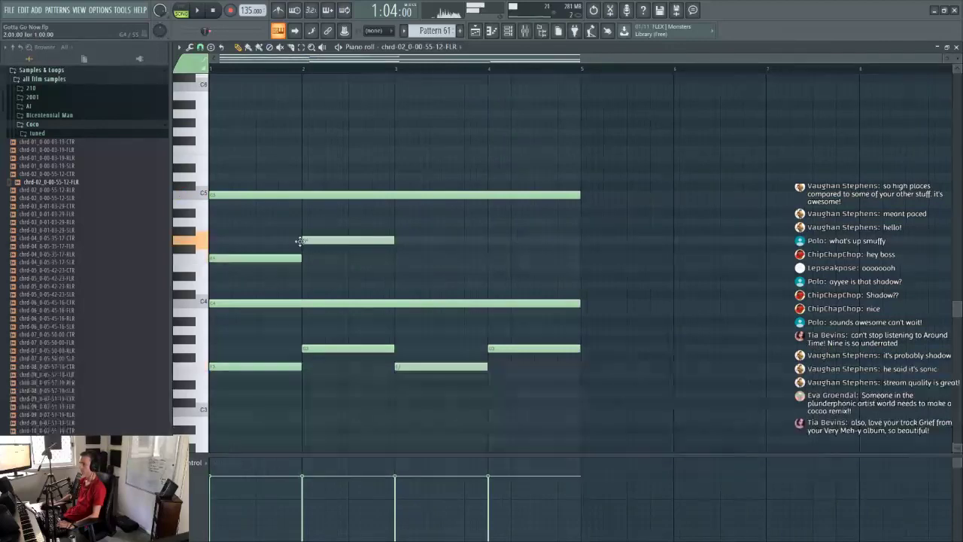
click(397, 258)
click(491, 238)
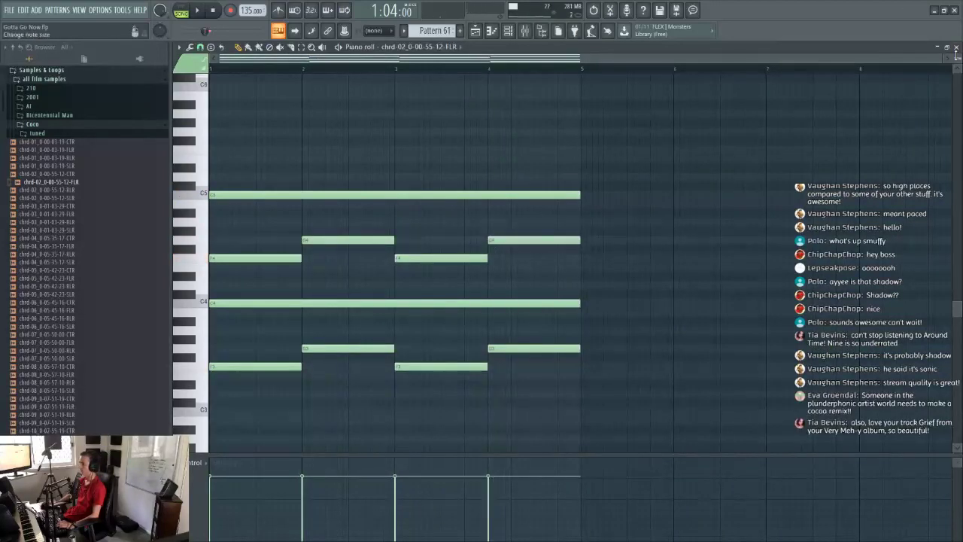
click(956, 47)
Step: Replace the top channel's sample with chrd-02_0-00-55-12-SLR and play Pattern 61 in pattern mode
click(242, 75)
middle_click(69, 198)
click(182, 11)
click(196, 10)
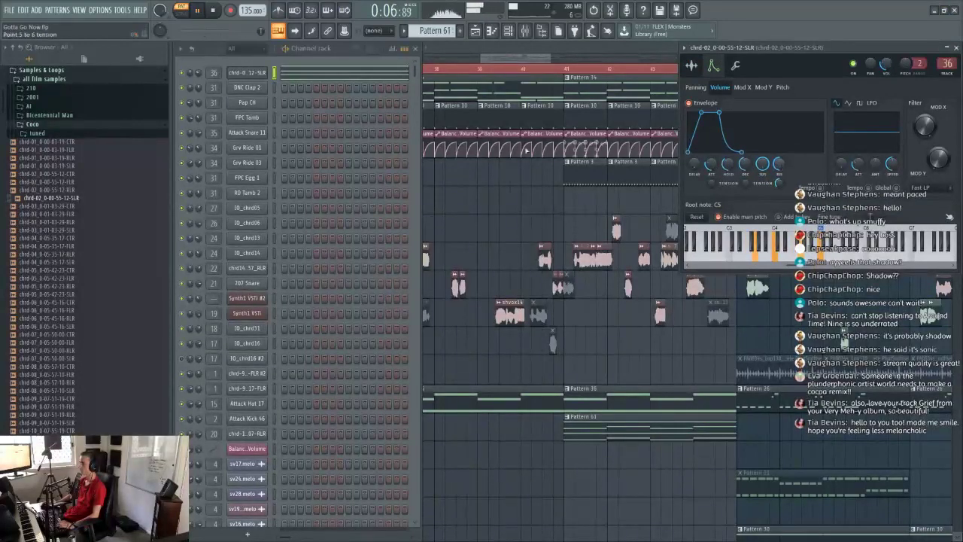
Step: Audition the volume envelope with a near-zero attack time, raise the attack back to a slow fade-in, and stop playback
drag(711, 165, 711, 170)
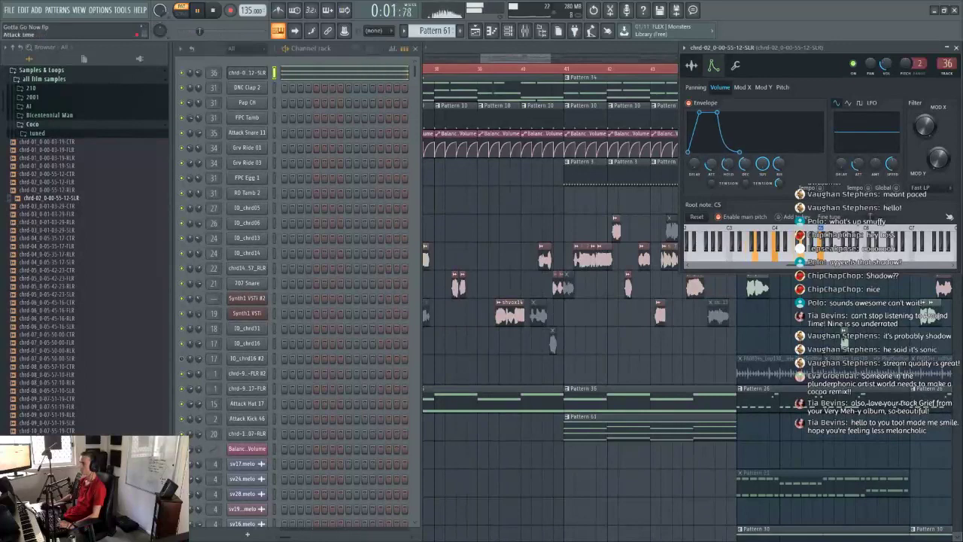
drag(711, 165, 711, 170)
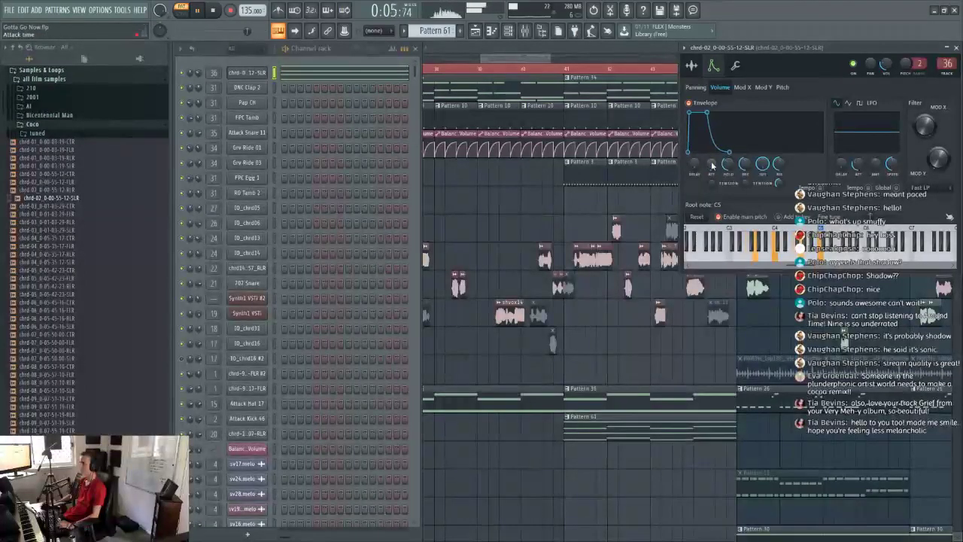
drag(712, 166, 712, 160)
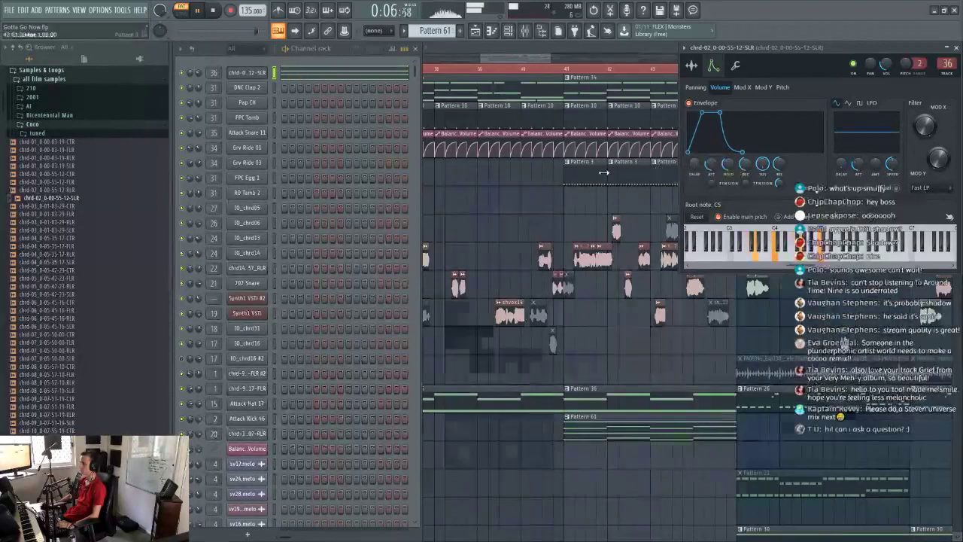
key(space)
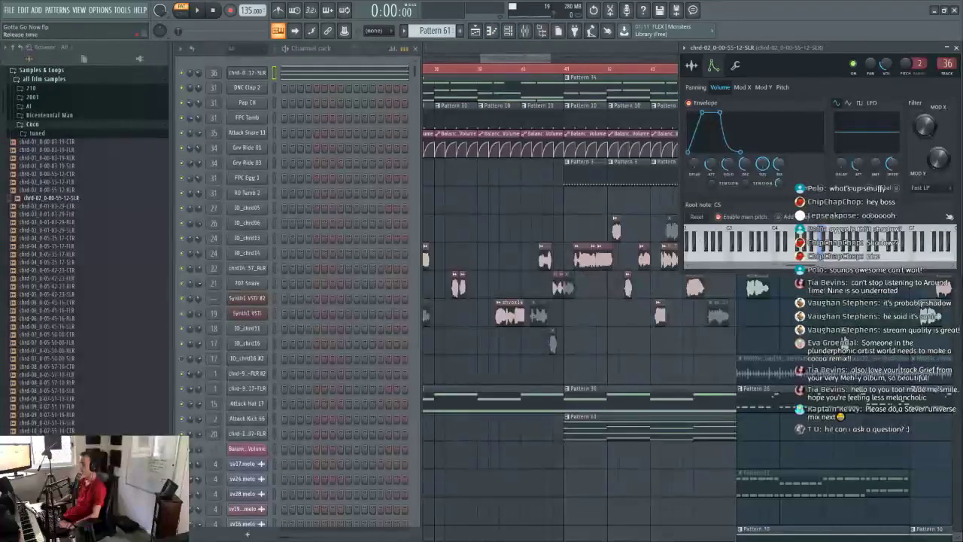
Step: Return to the playlist in song mode, set the song position to bar 40, and play it briefly
click(513, 44)
scroll(580, 69, right, 1)
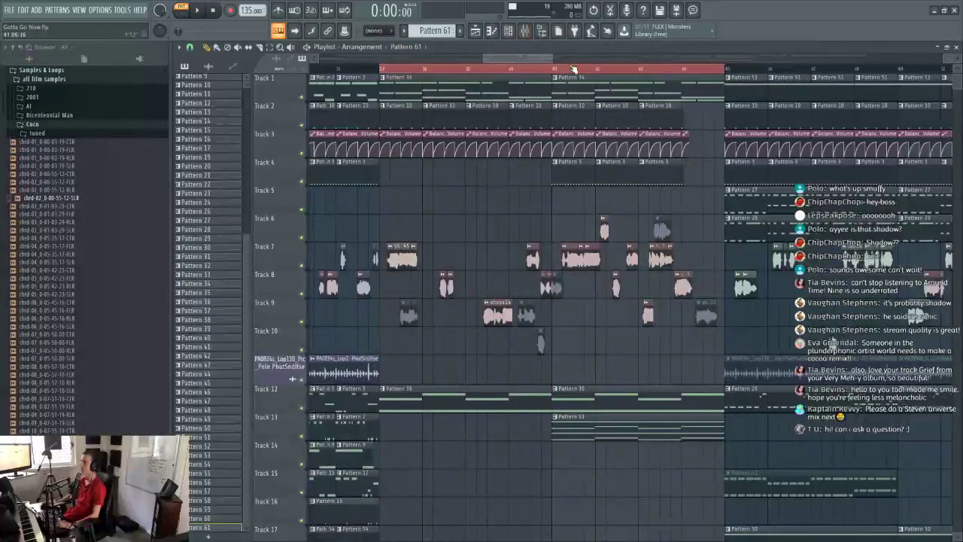
click(539, 68)
click(491, 69)
key(space)
key(space)
Step: Turn band 7 of mixer track 36's Fruity Parametric EQ 2 into a low-pass curve and lower its cutoff frequency
click(524, 30)
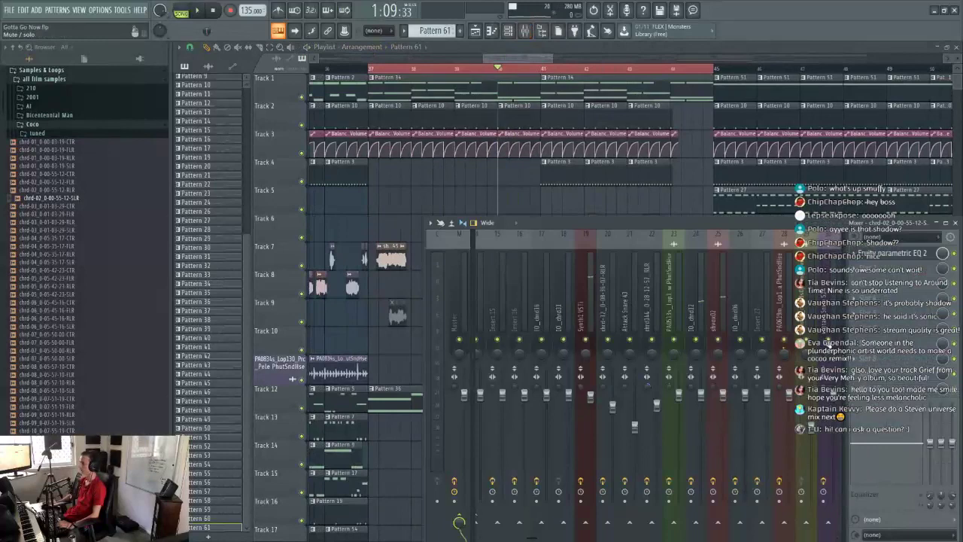
drag(532, 537, 567, 537)
click(896, 252)
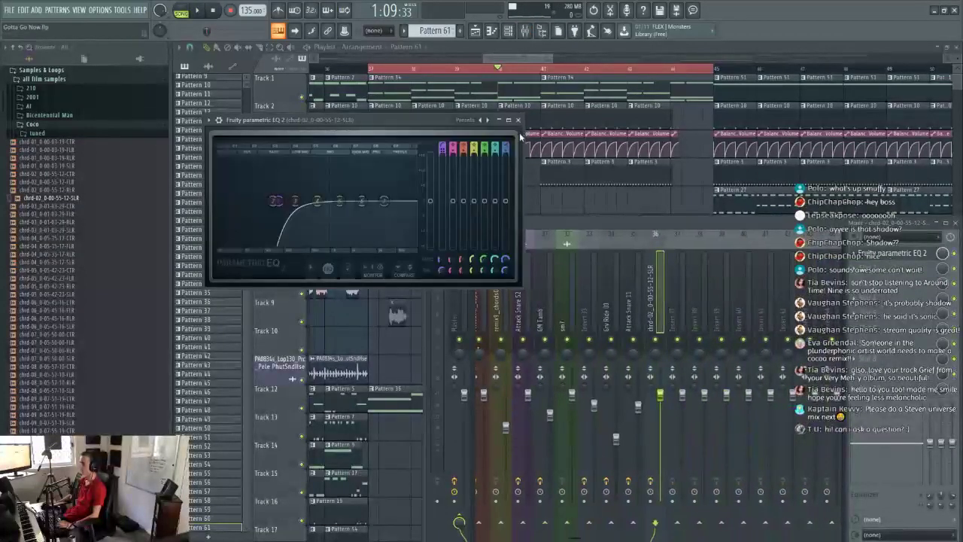
scroll(505, 146, down, 6)
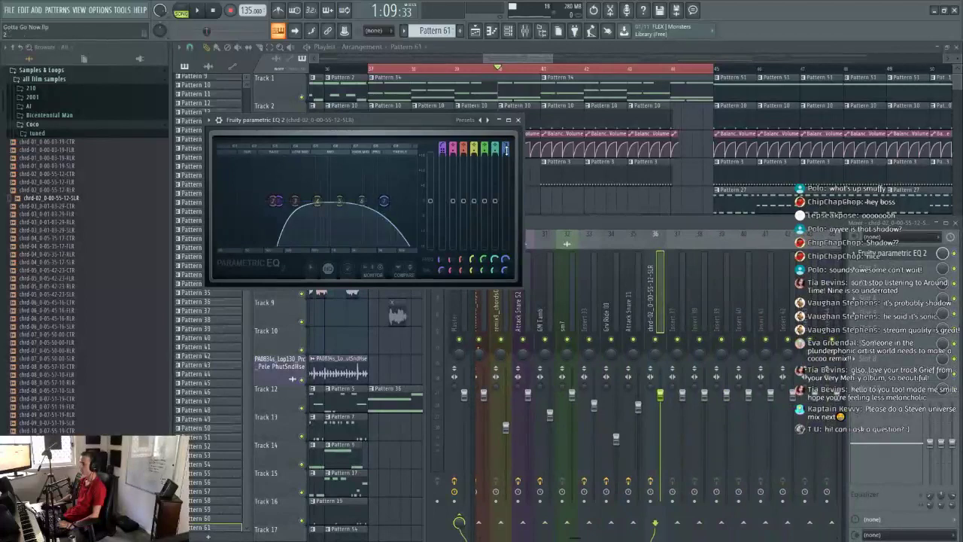
scroll(506, 150, up, 2)
mouse_move(384, 202)
mouse_down()
mouse_move(355, 202)
mouse_move(380, 201)
mouse_move(371, 200)
mouse_up()
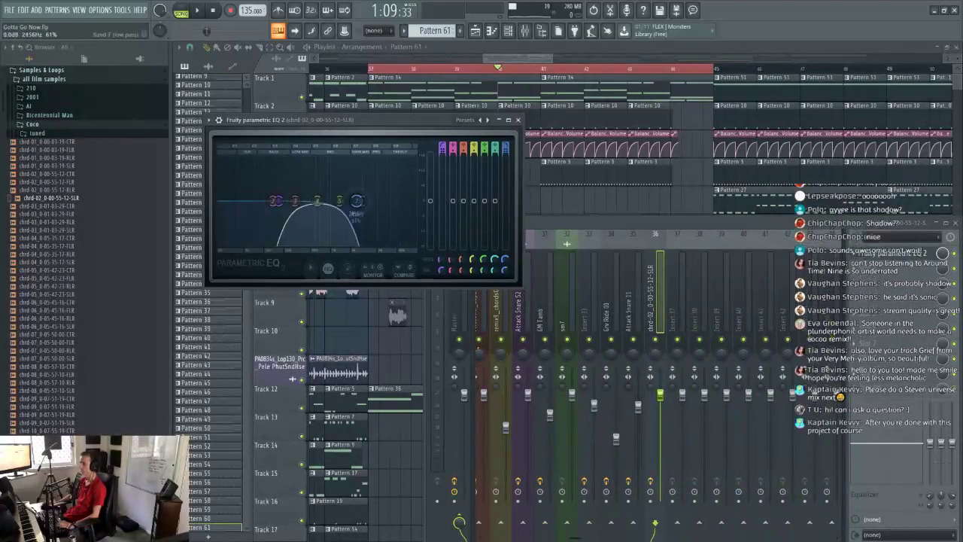
Step: Create an automation clip for the EQ's band 7 frequency across the selected playlist range and dismiss the plugin picker
right_click(506, 259)
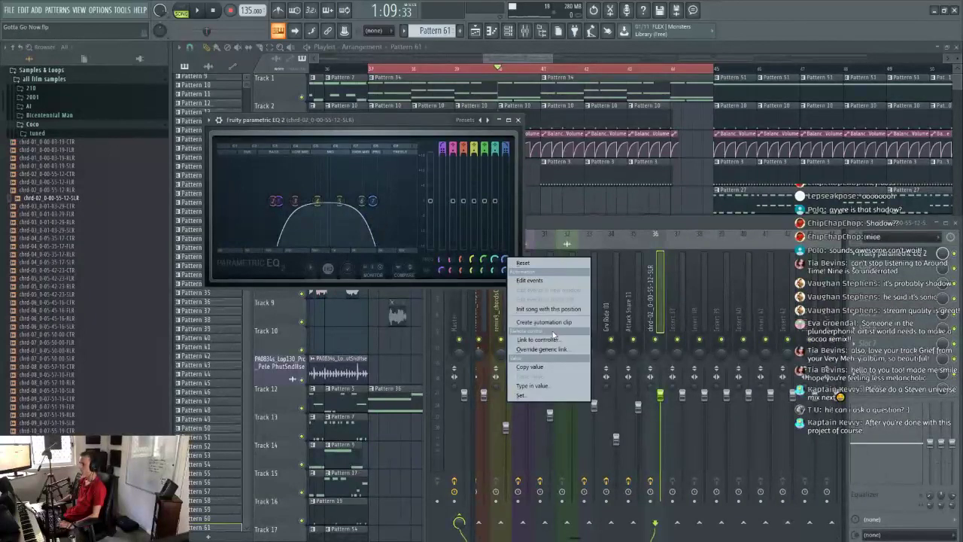
click(544, 322)
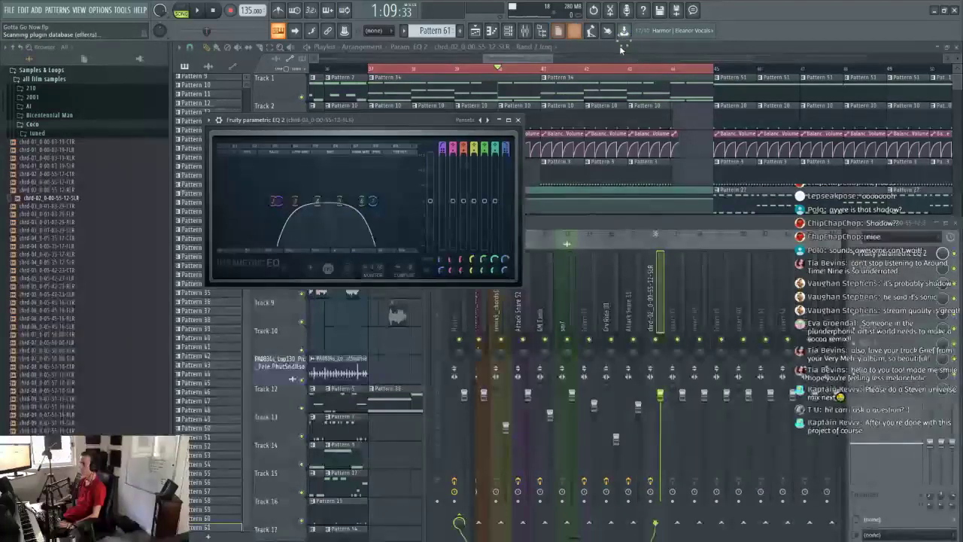
key(F8)
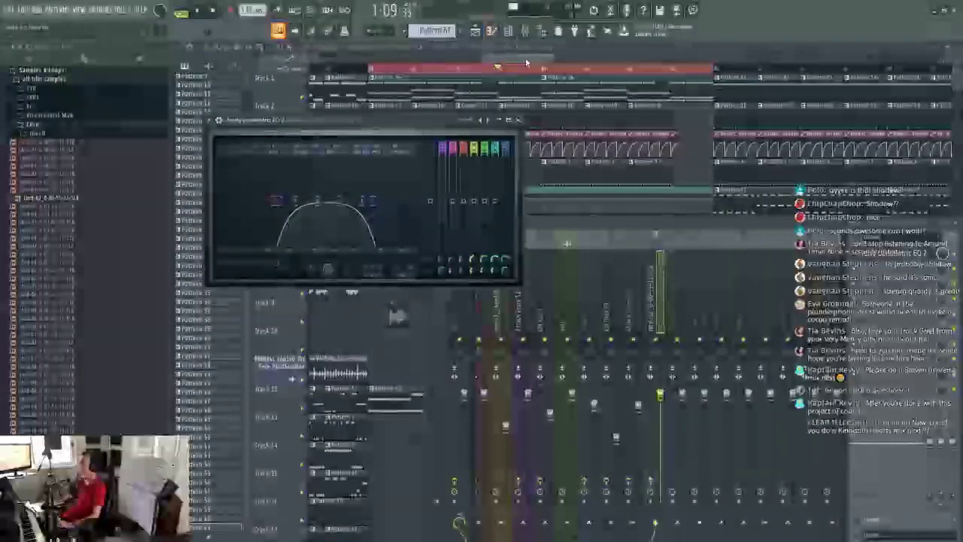
Step: Play the arrangement from the playlist with the mixer and track 36's Fruity Parametric EQ 2 open to watch the filtered signal
key(F5)
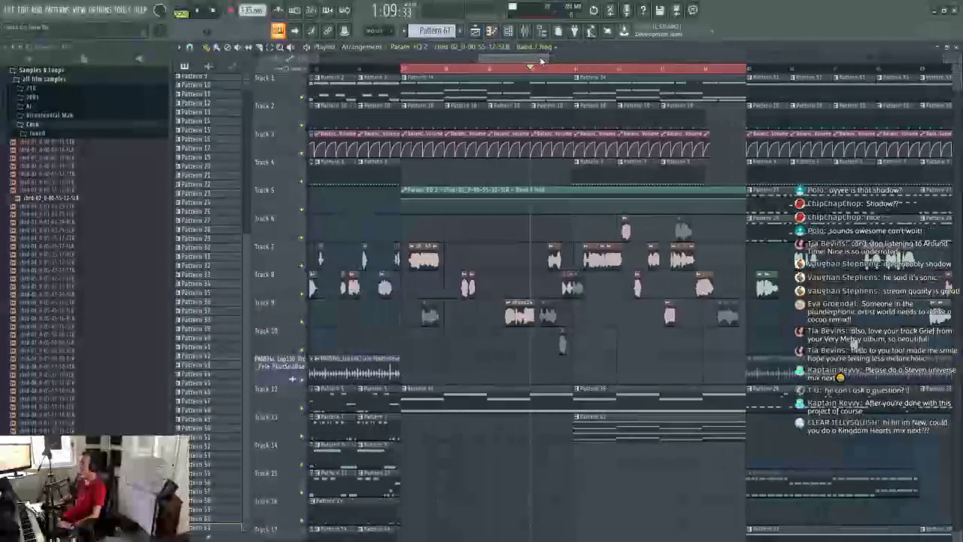
key(space)
key(F9)
click(887, 254)
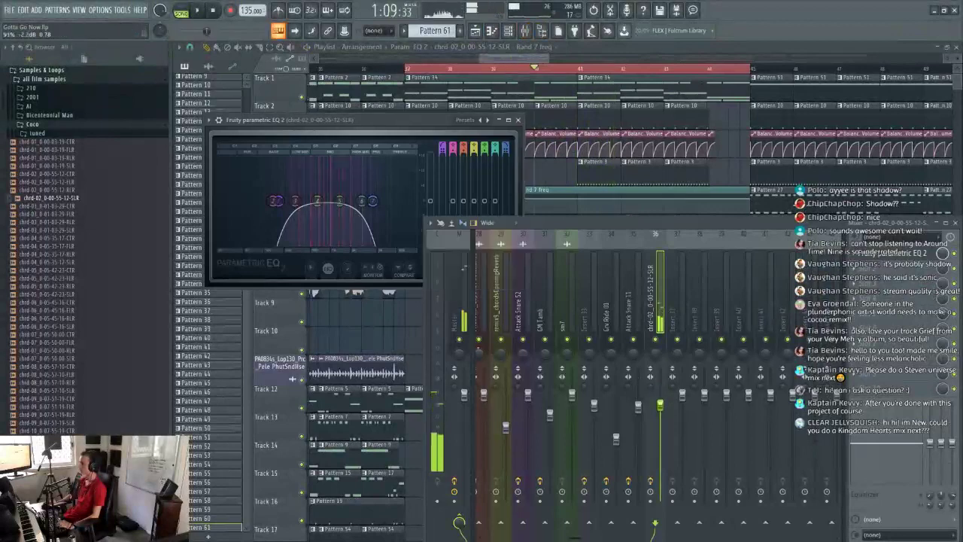
Step: Lower the volume fader of mixer track 36 and set the playlist's song position to bar 41
drag(660, 405, 663, 446)
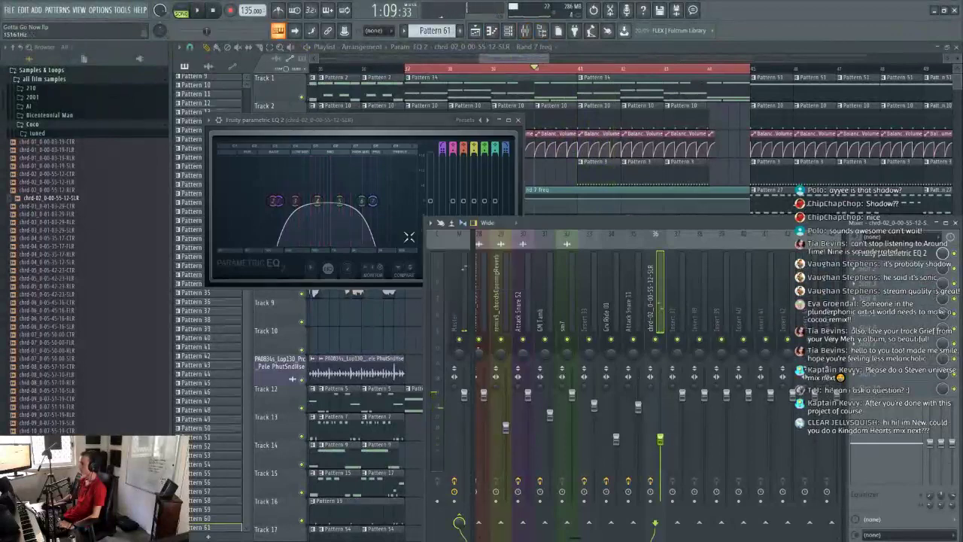
click(637, 50)
scroll(601, 316, down, 2)
click(579, 69)
Step: Add a four-bar C3 note beneath the existing chords in Pattern 61's piano roll
double_click(611, 362)
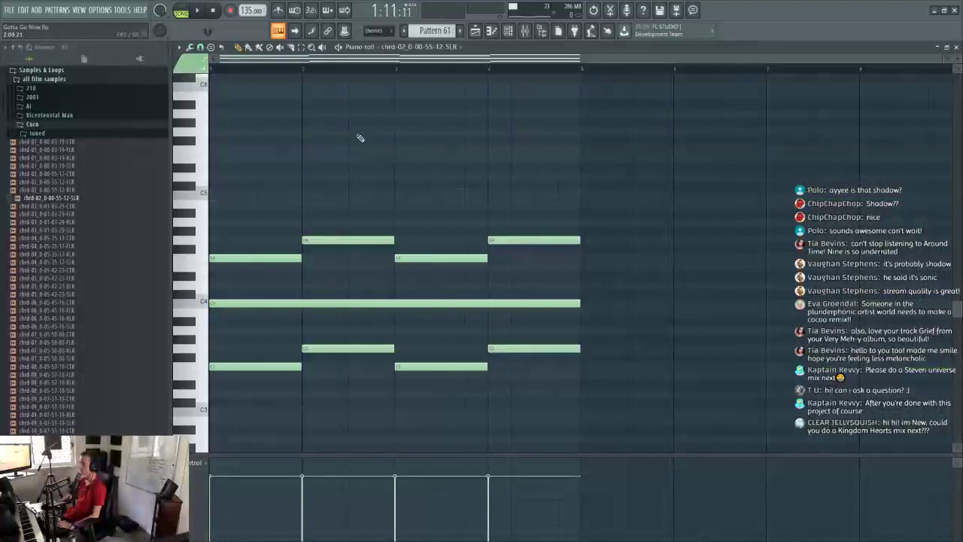
click(264, 412)
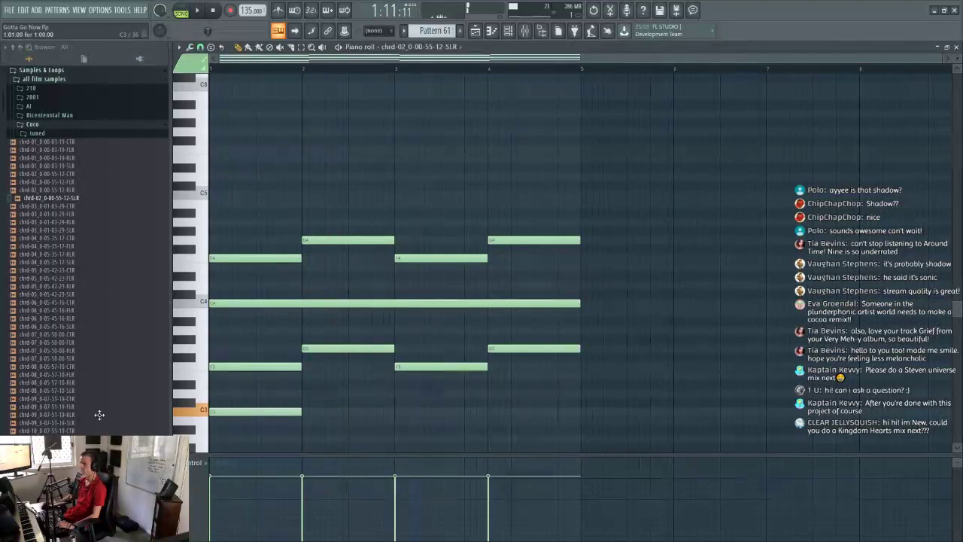
drag(301, 413, 591, 417)
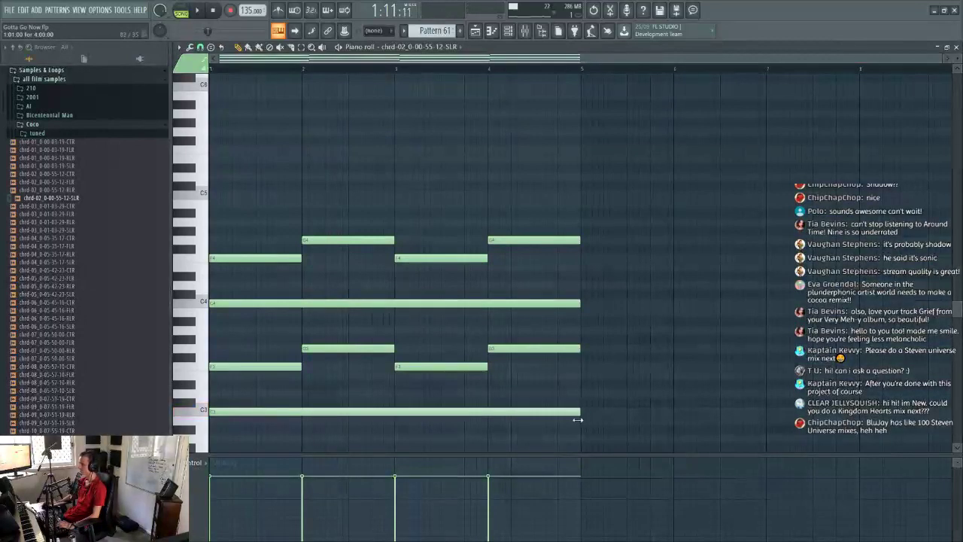
Step: Play the song with mixer track 36 soloed and loop the playlist over bars 41 to 44
click(524, 31)
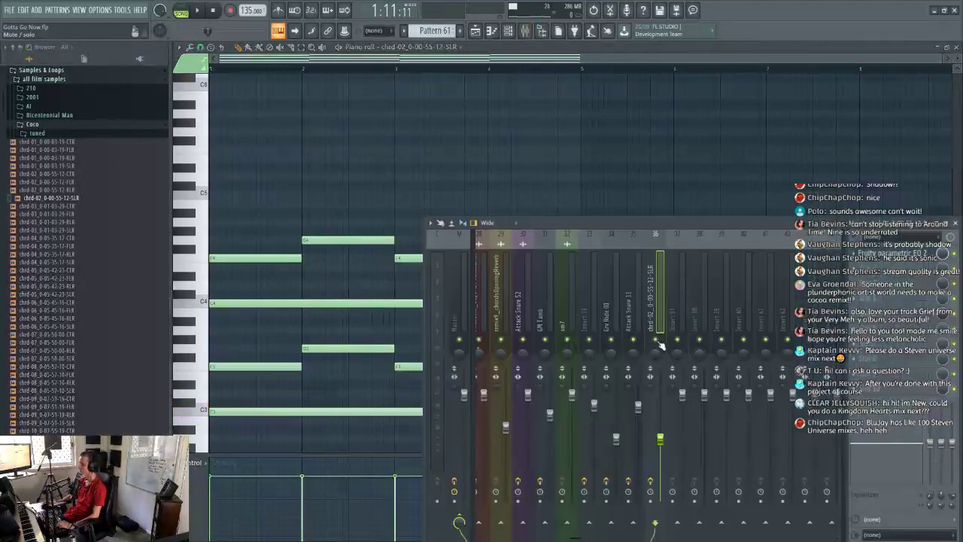
key(space)
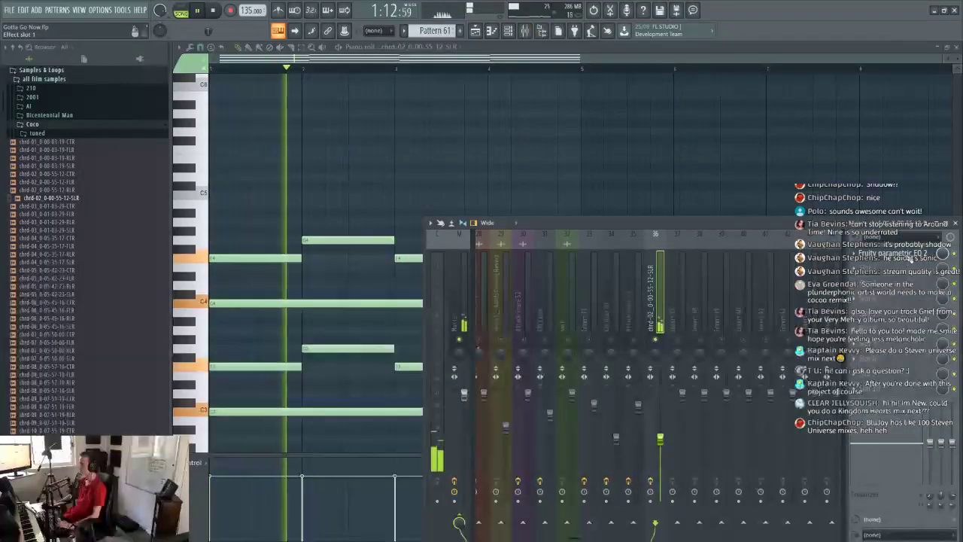
key(F5)
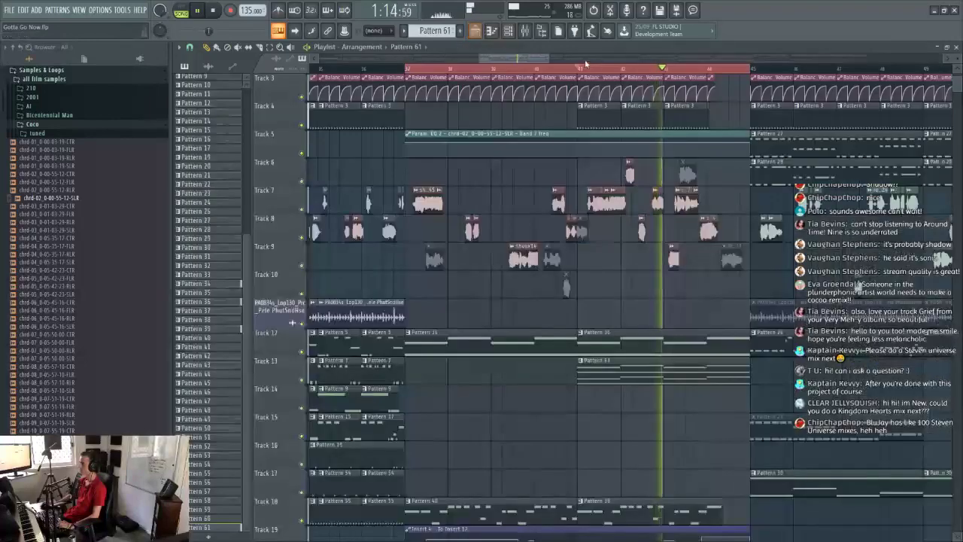
drag(579, 70, 745, 71)
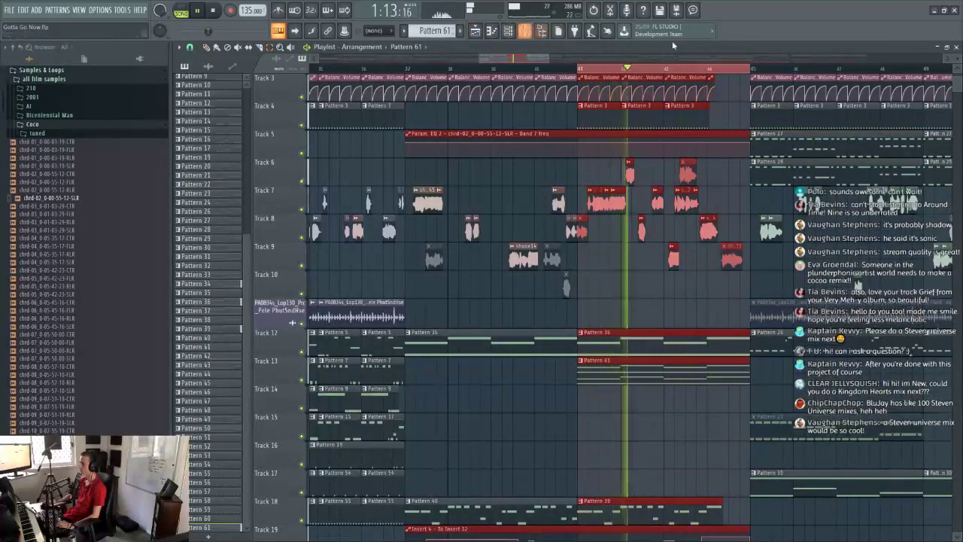
key(F9)
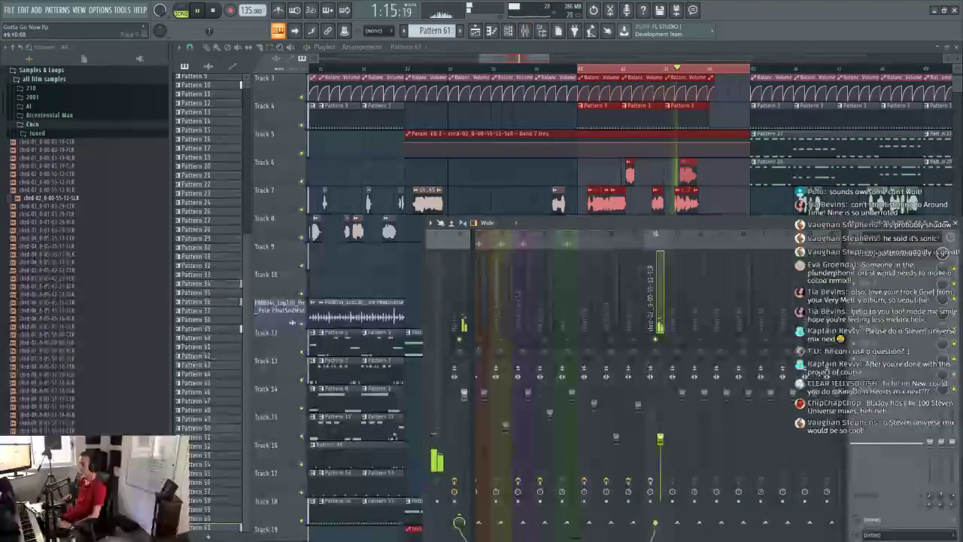
Step: Close the editor windows, open the chrd-02_0-00-55-12-SLR channel settings, and examine its sample and volume envelope
click(955, 48)
click(956, 47)
scroll(271, 124, down, 10)
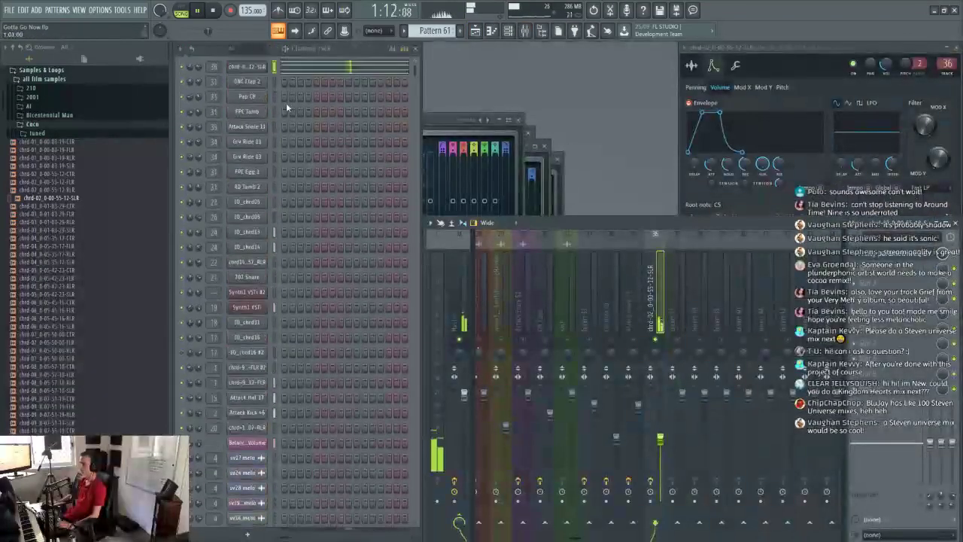
click(261, 73)
click(260, 73)
click(694, 67)
drag(837, 47, 747, 75)
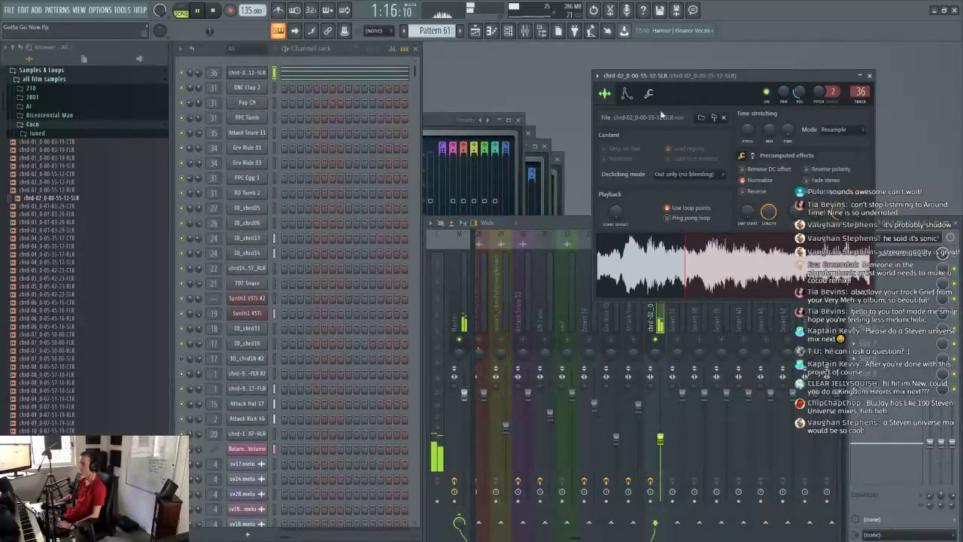
drag(759, 75, 648, 75)
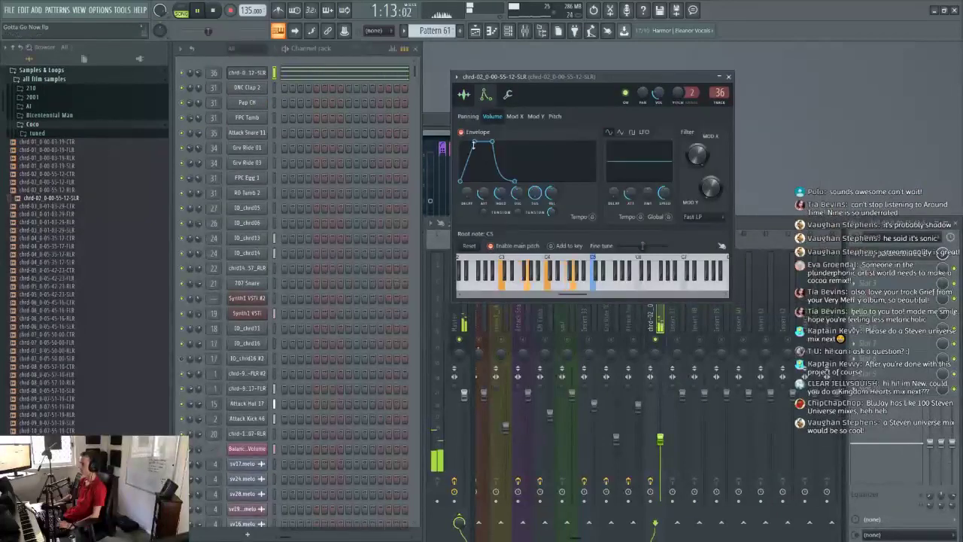
Step: Try the Stretch time-stretching mode on the chrd-02_0-00-55-12-SLR sample during playback and return it to Resample
click(464, 96)
click(712, 130)
click(698, 161)
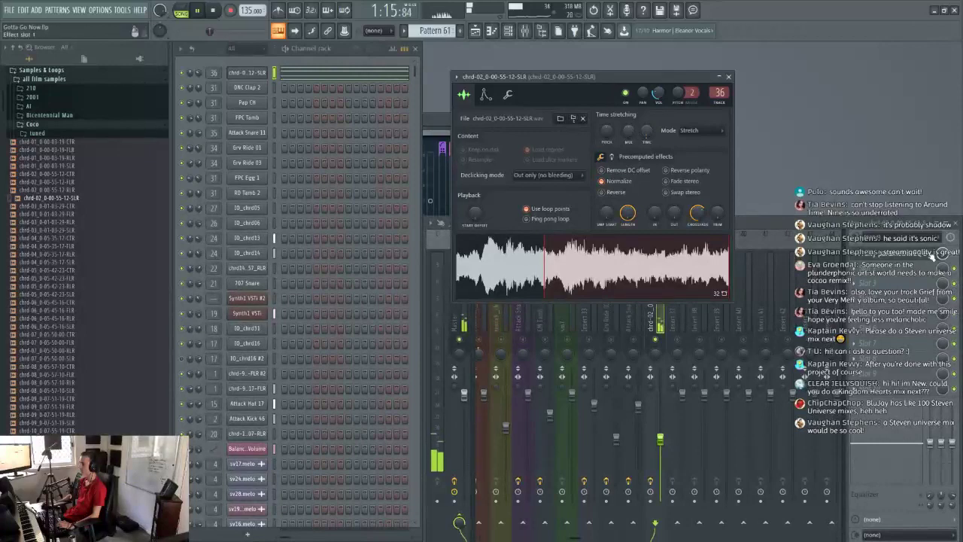
click(956, 255)
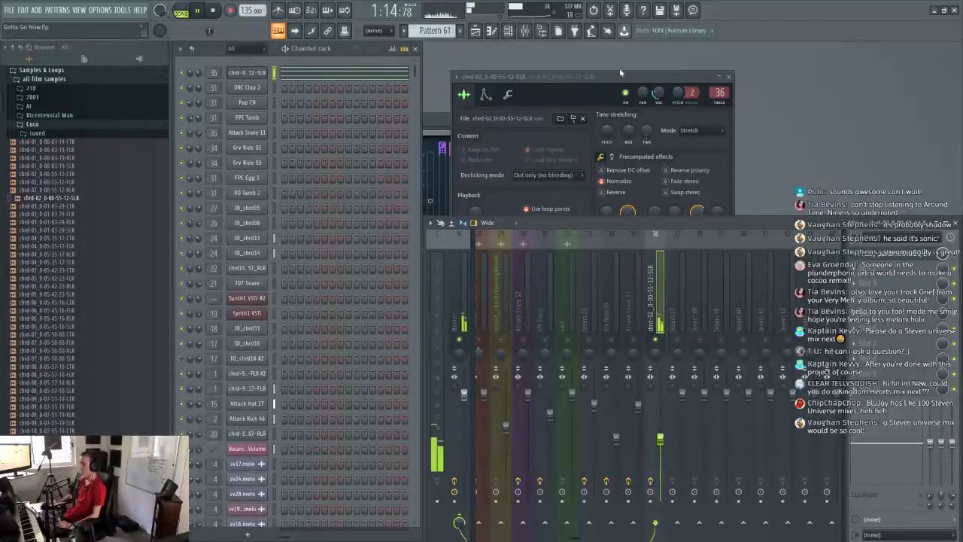
click(473, 97)
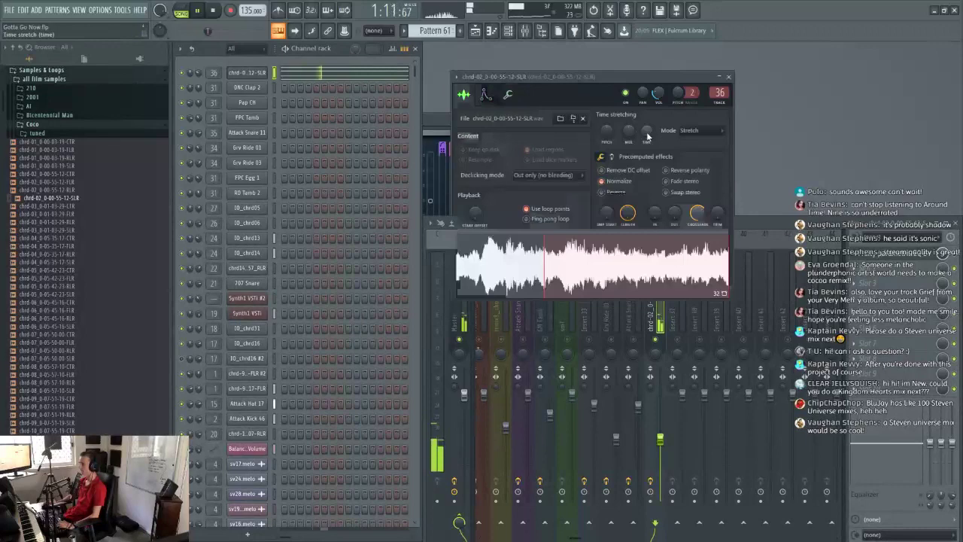
click(687, 130)
click(693, 148)
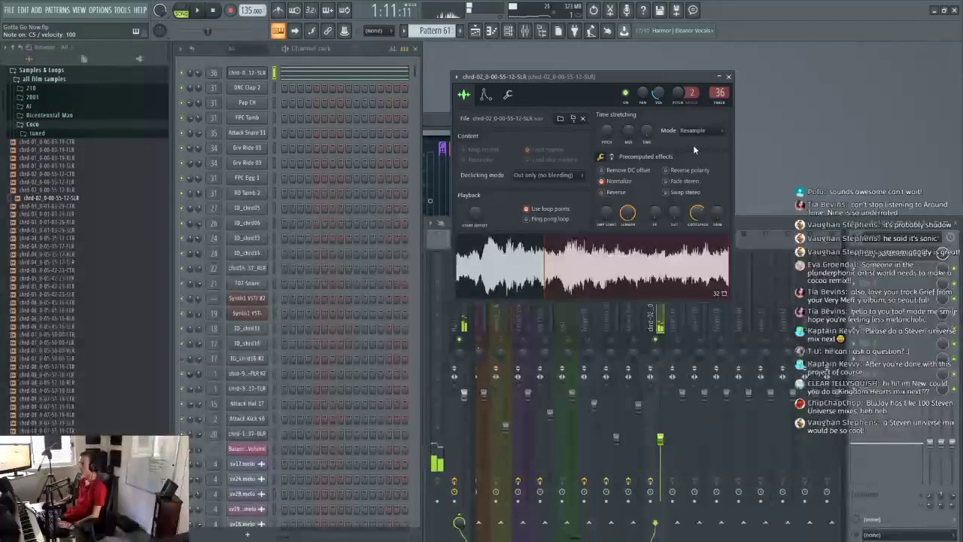
click(705, 133)
click(681, 107)
Step: Audition other Coco chord samples in the browser, finishing with chrd-09_0-07-51-19-RLR
drag(619, 70, 768, 75)
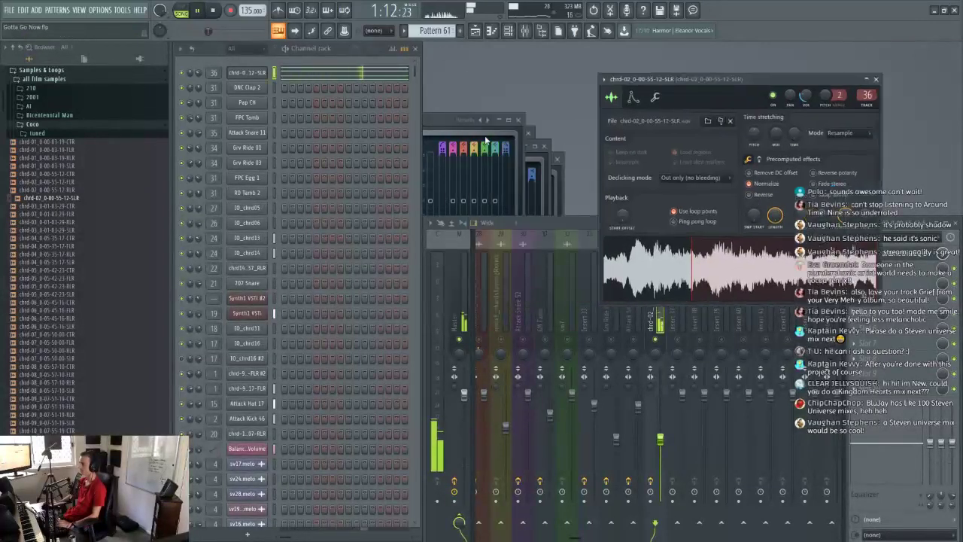
click(560, 226)
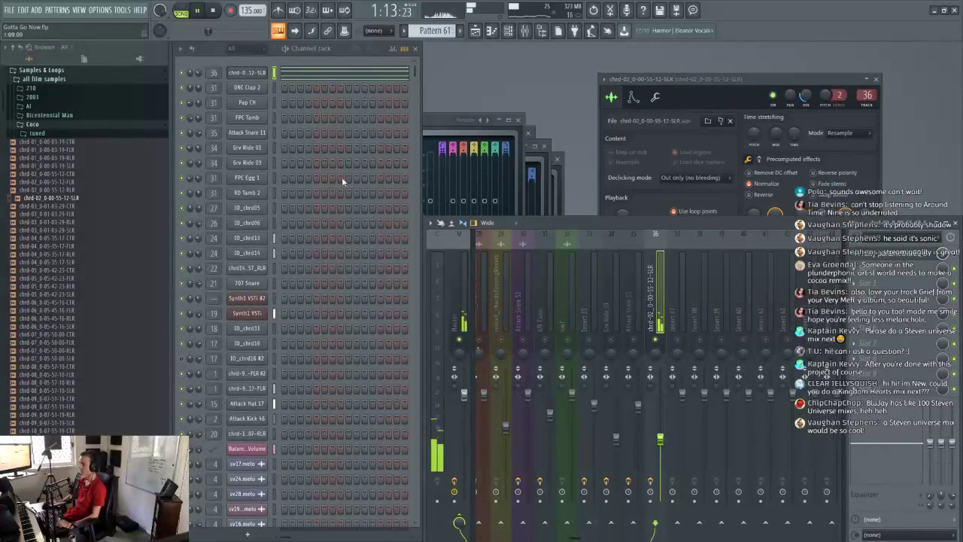
click(78, 190)
click(74, 223)
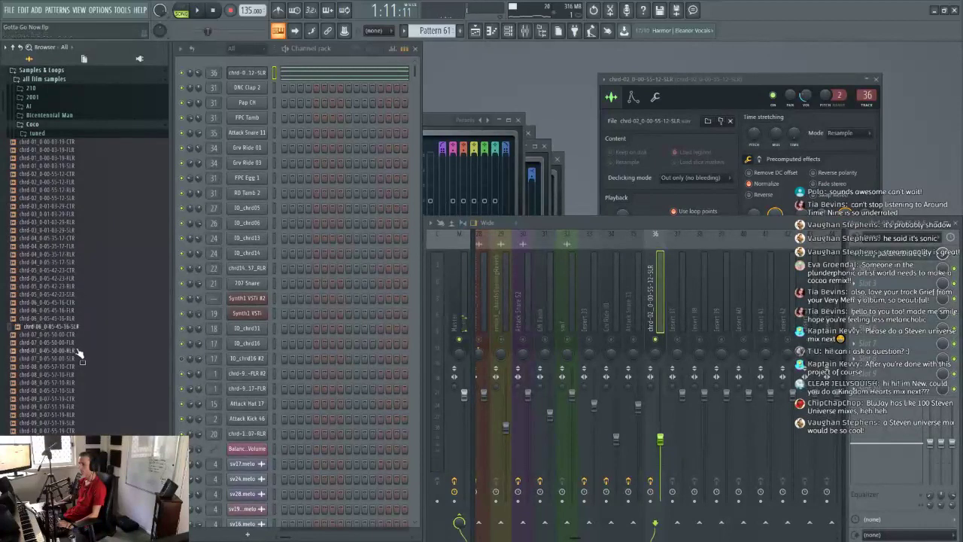
click(76, 383)
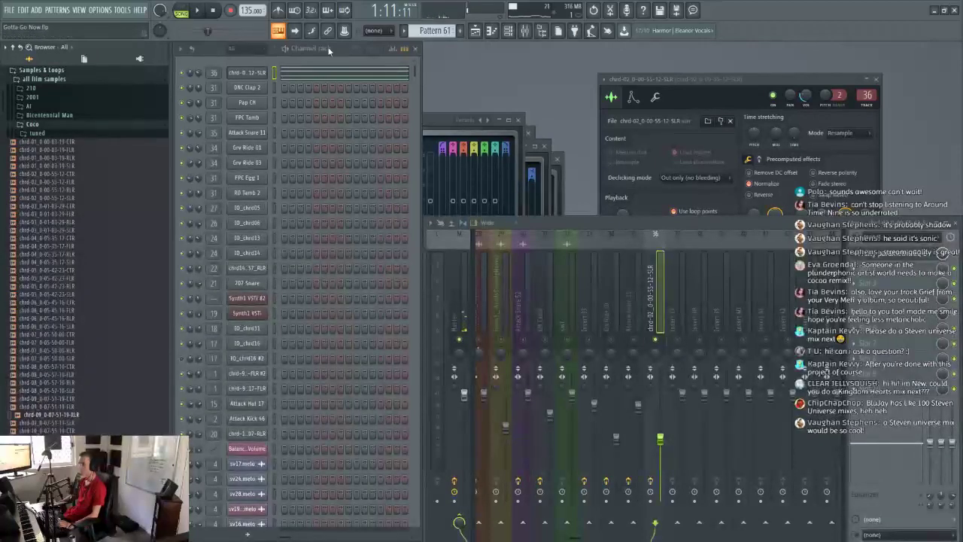
Step: Return to the playlist and play the looped section while looking over its tracks
key(F5)
key(space)
scroll(614, 198, down, 6)
scroll(447, 125, up, 7)
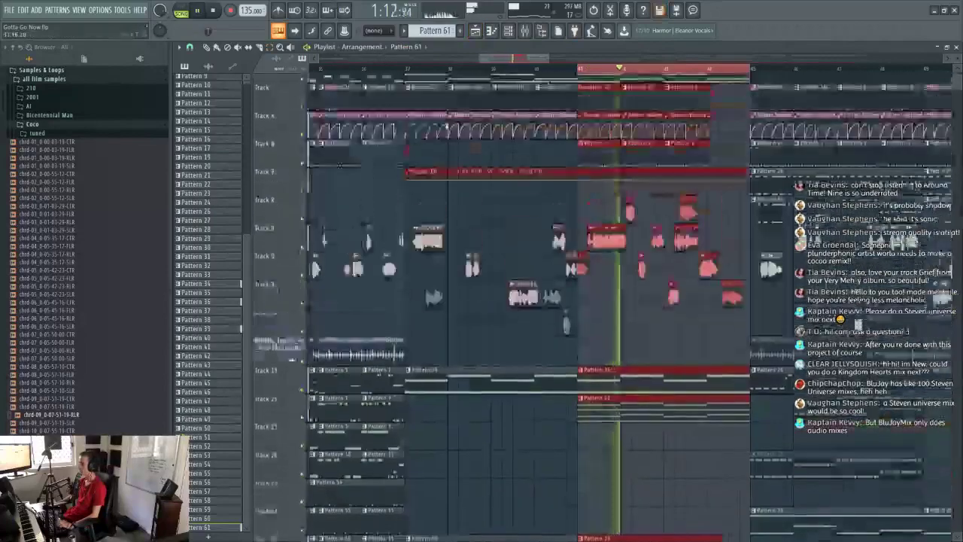
Step: Clear the clip selection, move only the Band 7 frequency automation clip to track 16 starting at bar 41, and stop playback
drag(496, 174, 504, 421)
key(ctrl+z)
scroll(519, 188, down, 2)
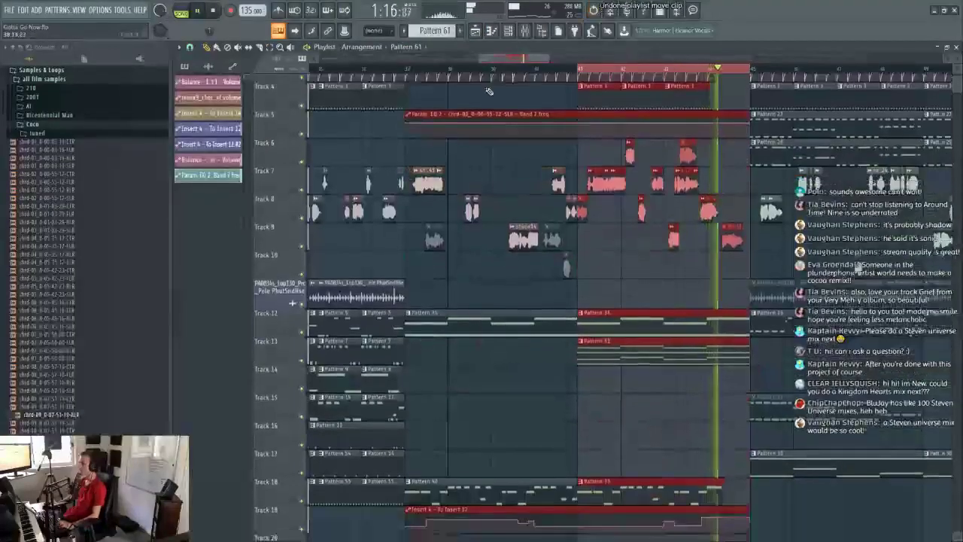
click(493, 154)
right_click(515, 139)
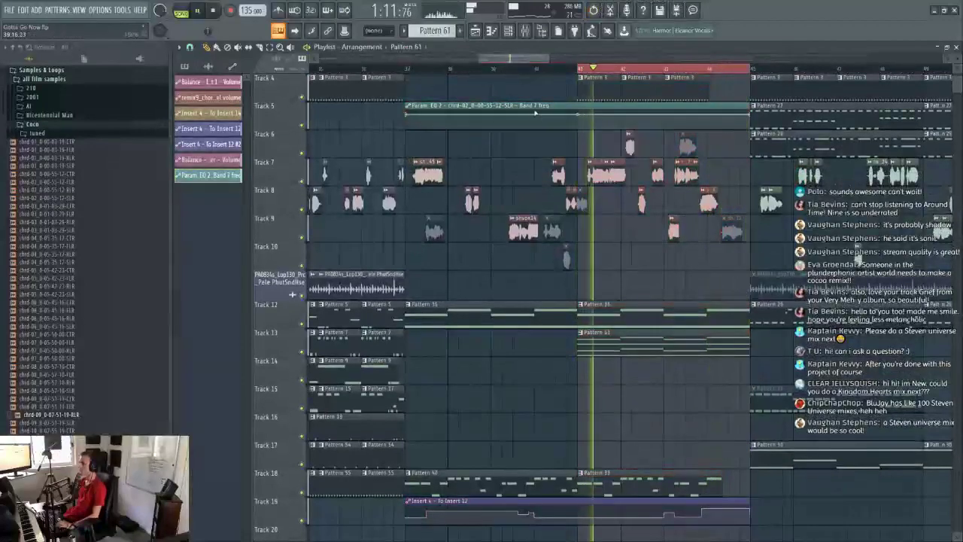
drag(536, 113, 638, 409)
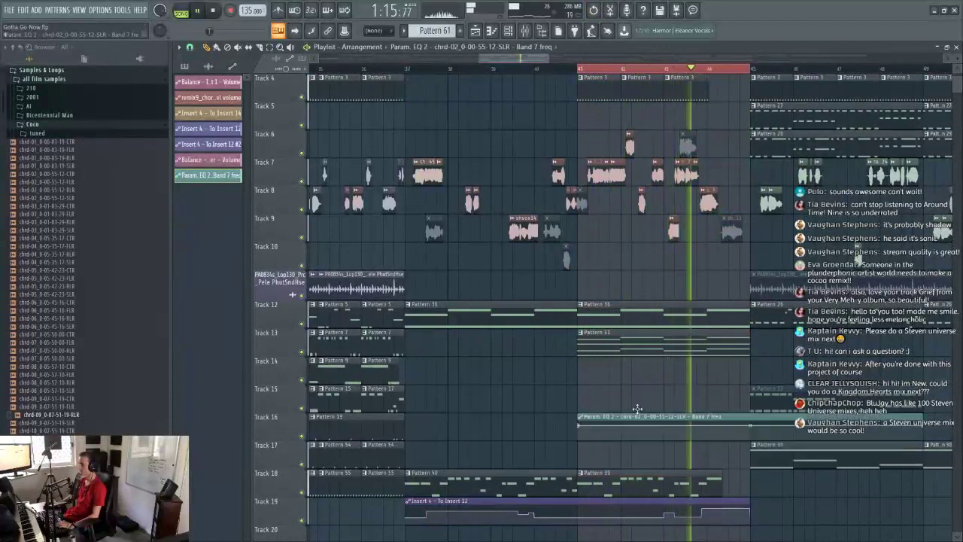
key(space)
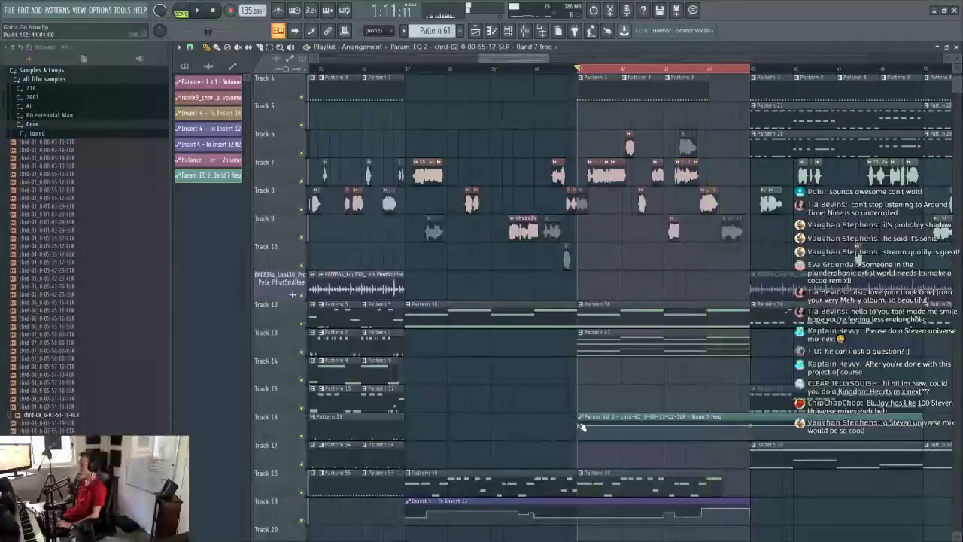
Step: Unsolo mixer track 36 and briefly play the looped section with all tracks audible
right_click(295, 301)
click(280, 321)
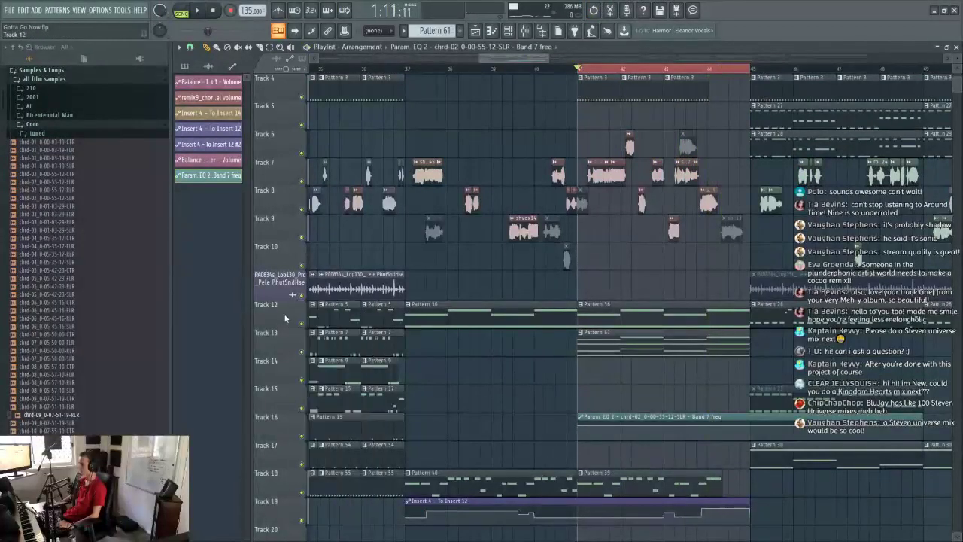
click(524, 30)
key(space)
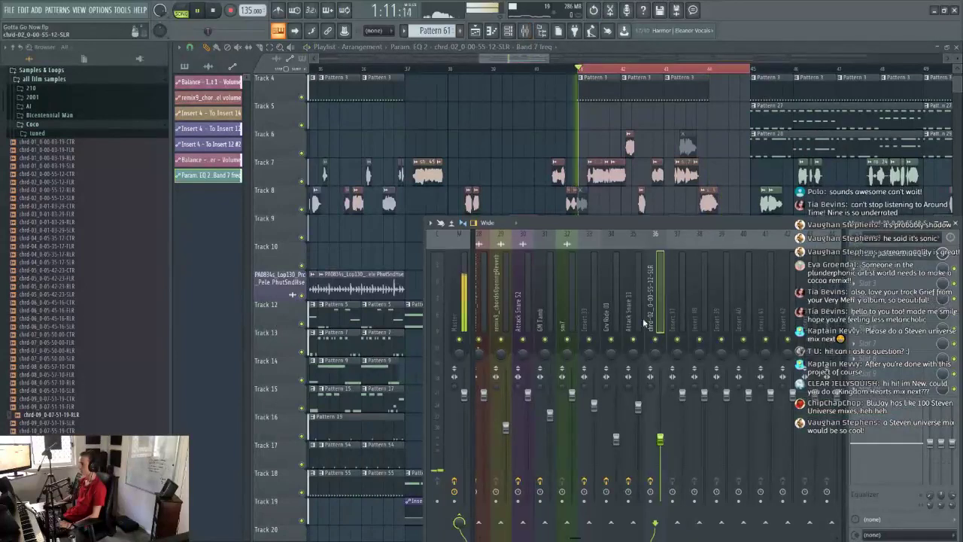
key(F9)
key(space)
Step: Shape the Band 7 frequency automation to rise to a peak midway through bar 43 and fall, trimming the clip to the end of bar 44
drag(579, 427, 578, 441)
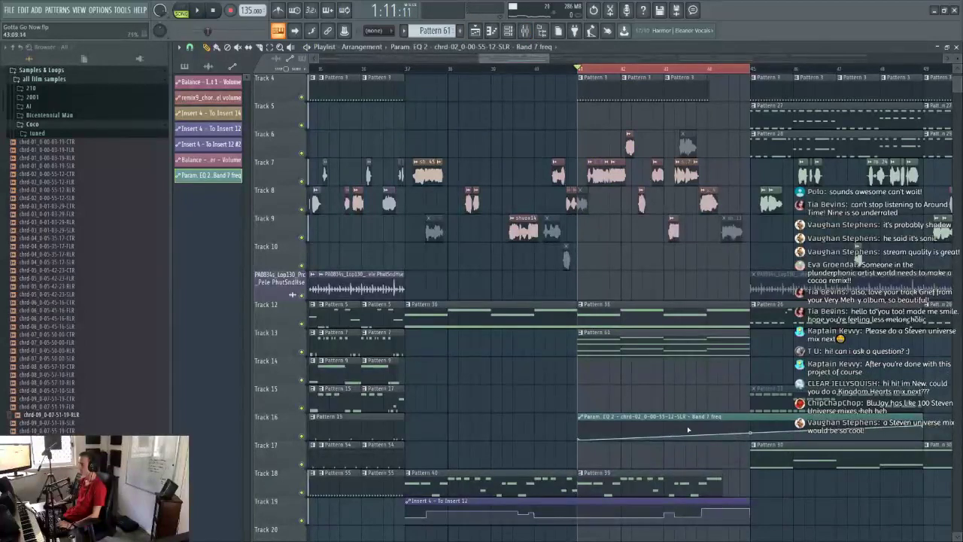
right_click(686, 427)
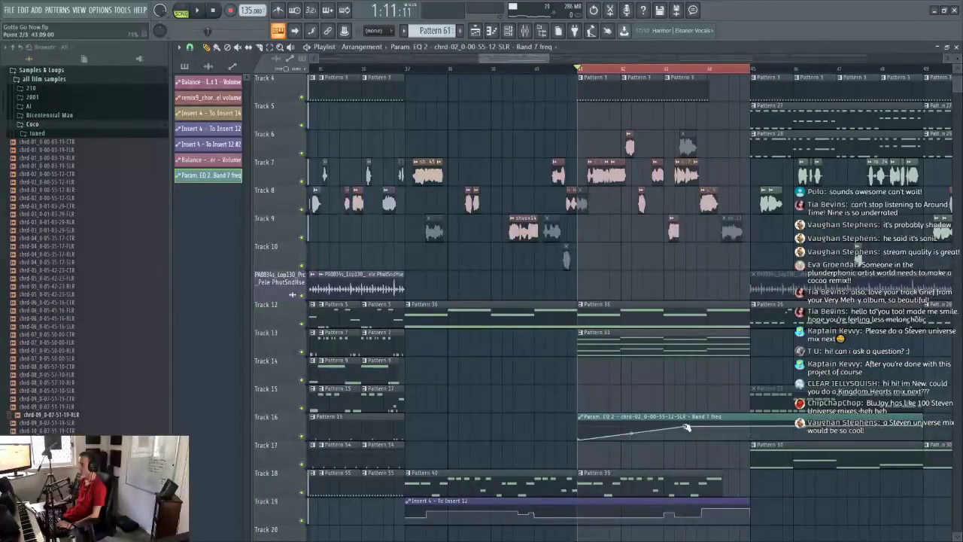
right_click(729, 441)
drag(923, 426, 742, 459)
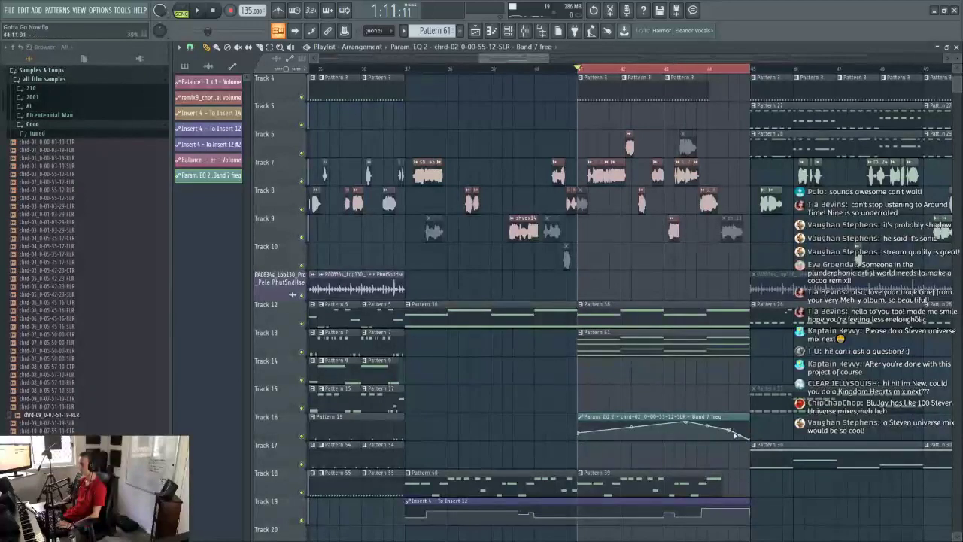
Step: Play the looped section and solo mixer track 36 to hear the filter automation on the chords
key(space)
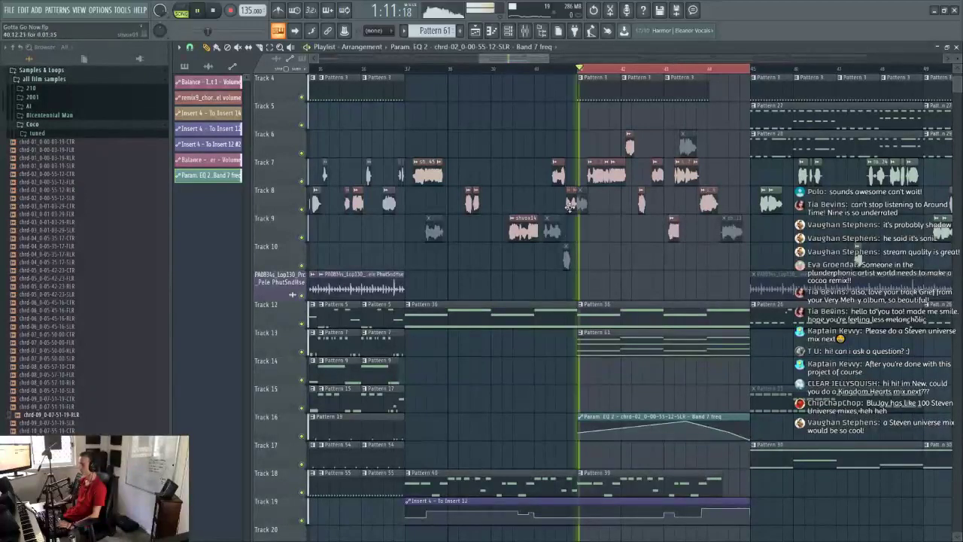
key(F9)
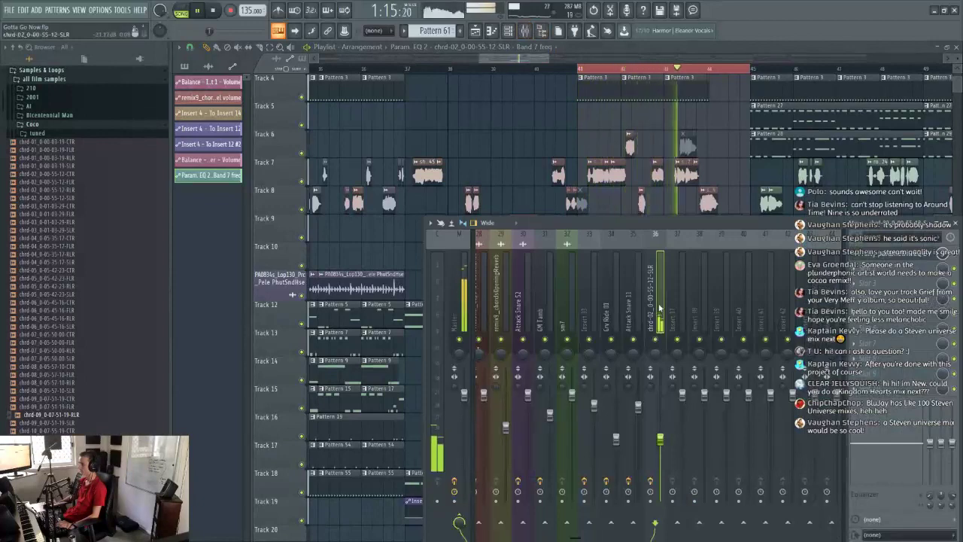
right_click(655, 339)
key(space)
key(space)
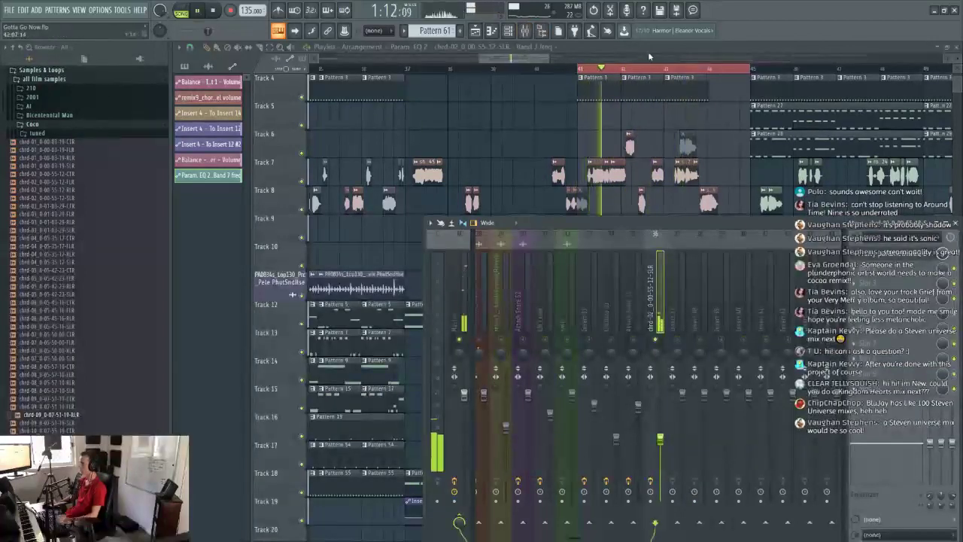
key(F9)
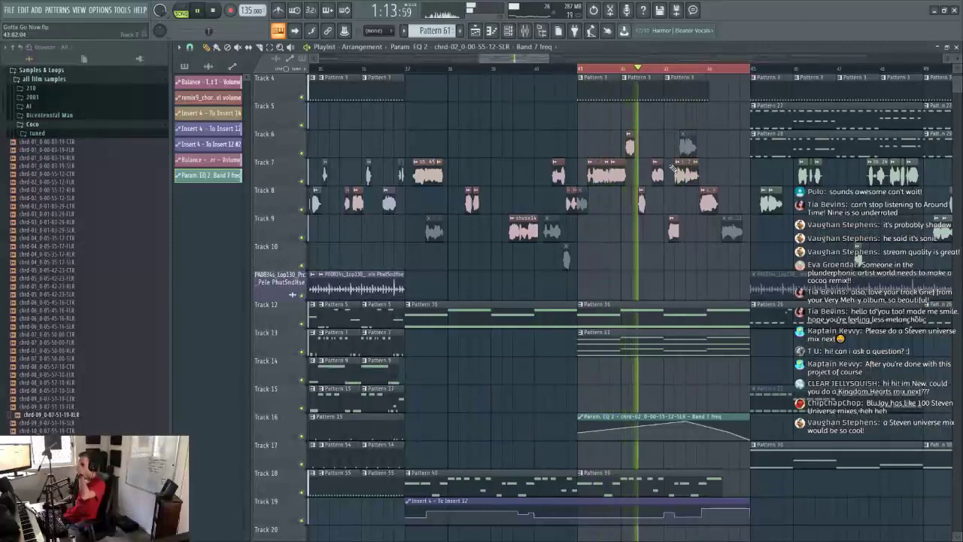
Step: Review the chord notes of Pattern 61 in the piano roll, return to the playlist and stop playback
double_click(665, 332)
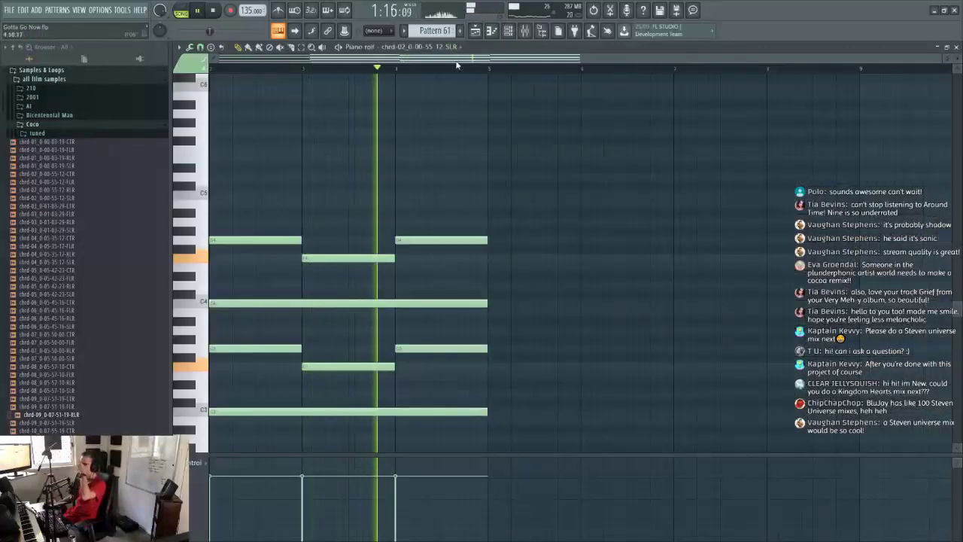
drag(454, 60, 364, 63)
drag(304, 407, 275, 194)
click(475, 32)
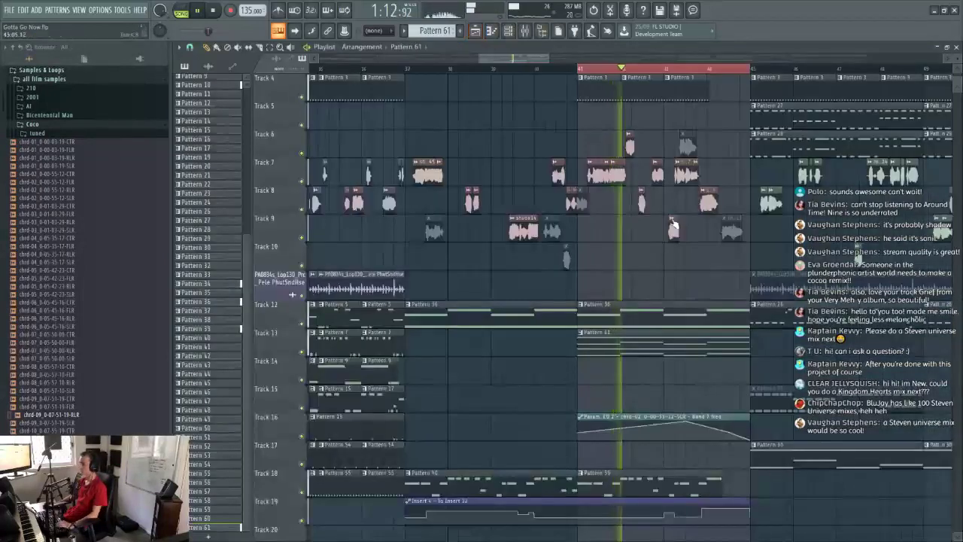
key(space)
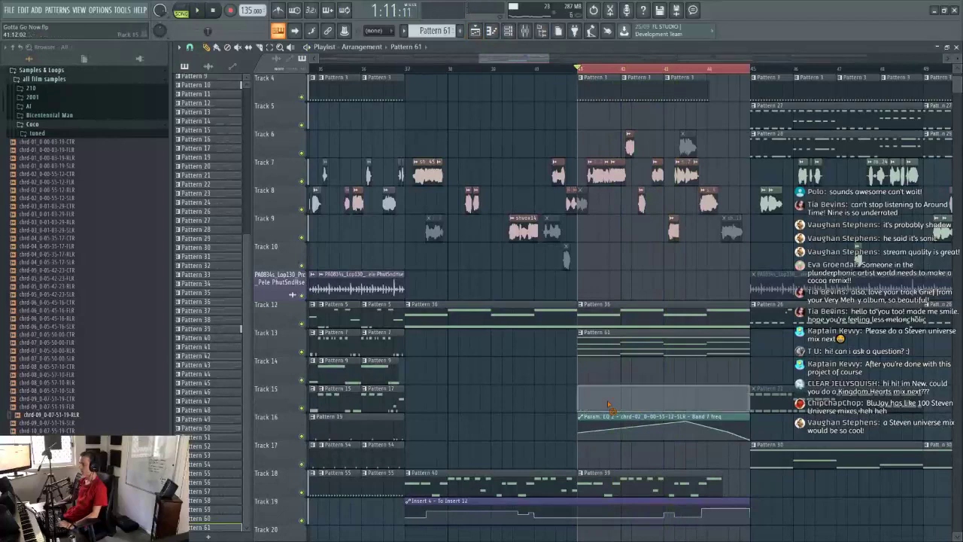
Step: Extend the Band 7 frequency automation clip back to bar 37, keeping it nearly flat until bar 41 before the rise
drag(601, 416, 578, 429)
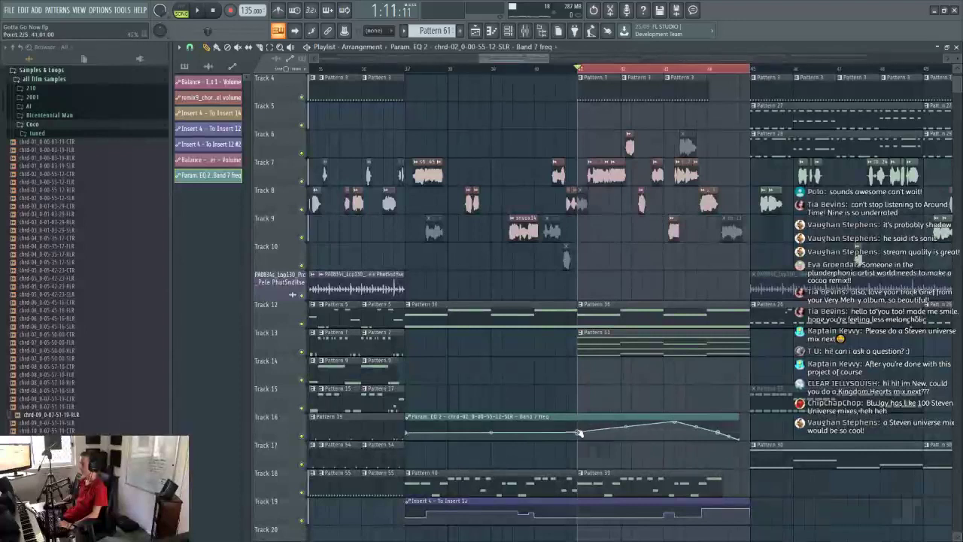
drag(584, 433, 599, 433)
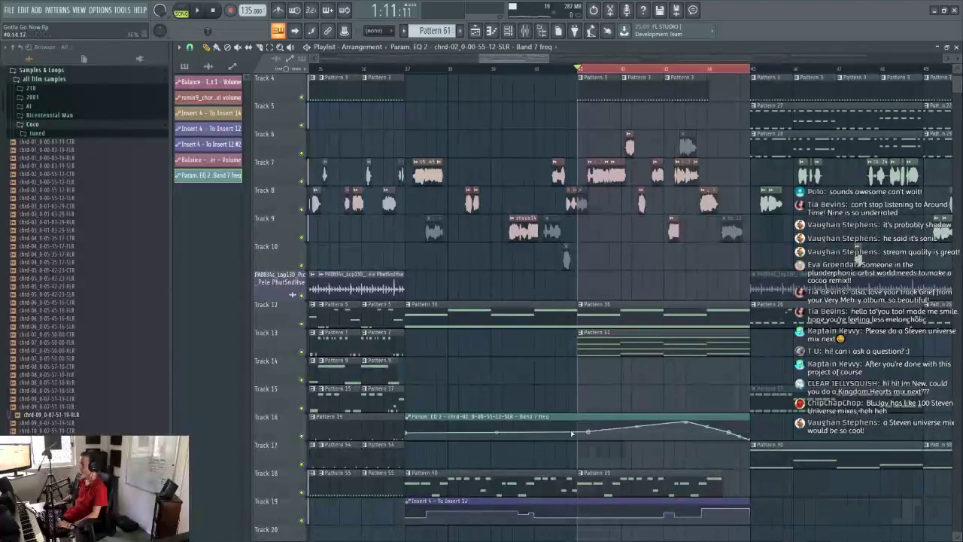
right_click(588, 431)
click(606, 362)
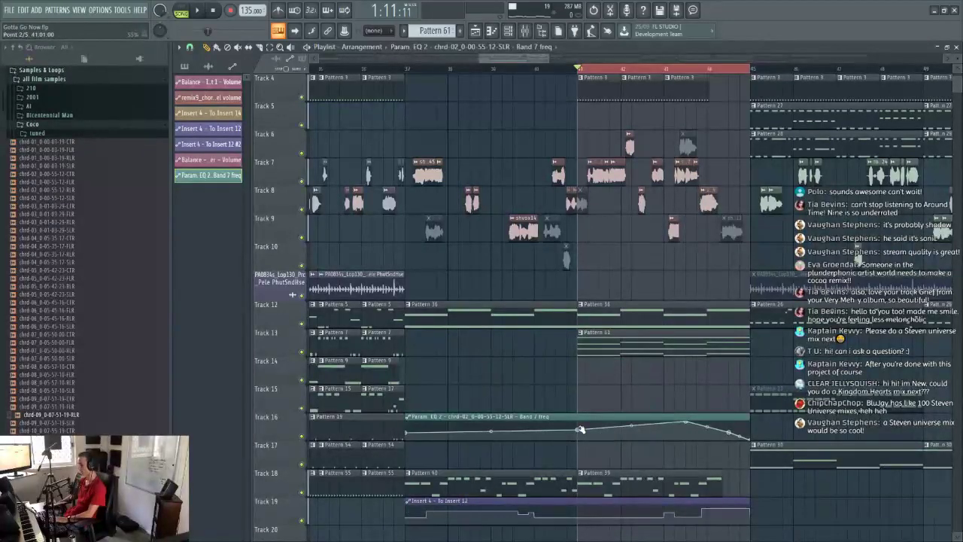
Step: Play the section from bar 37 with the mixer open and check mixer insert 1 while it runs
click(414, 69)
click(524, 30)
drag(650, 225, 659, 60)
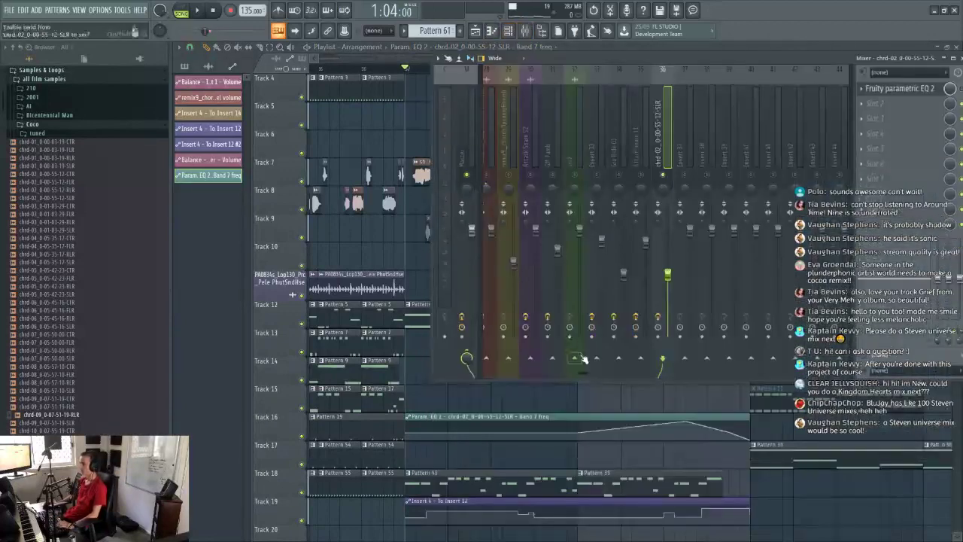
key(space)
click(498, 175)
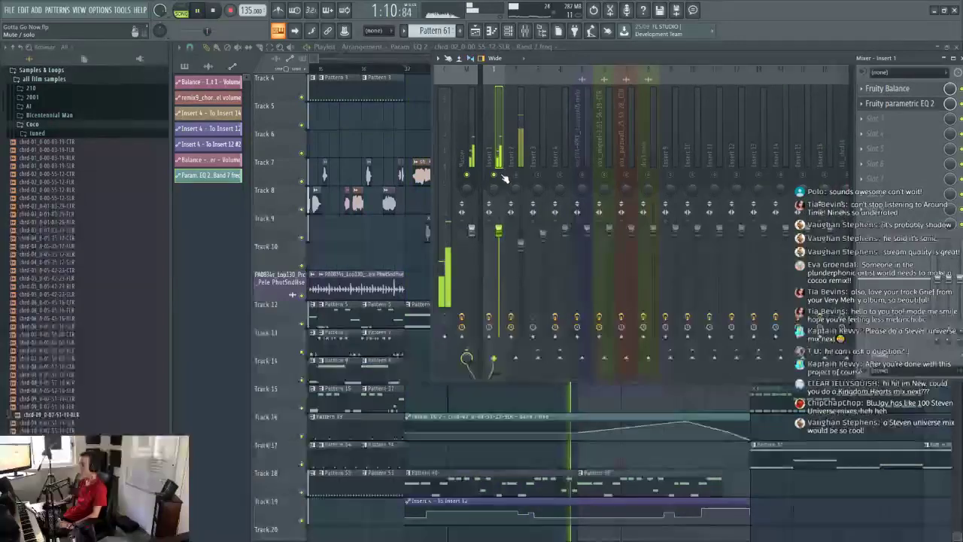
drag(493, 373, 594, 359)
key(space)
key(space)
click(579, 131)
click(831, 104)
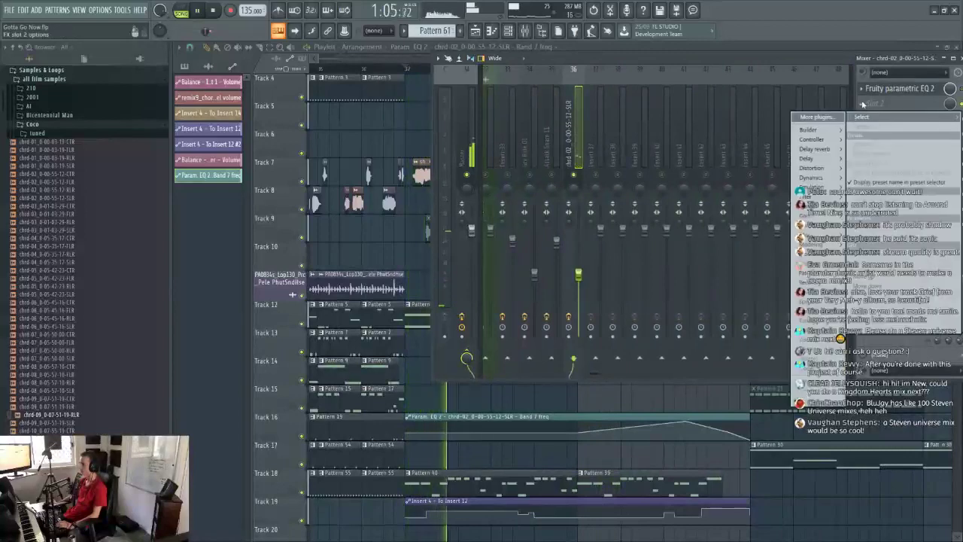
click(568, 137)
click(955, 58)
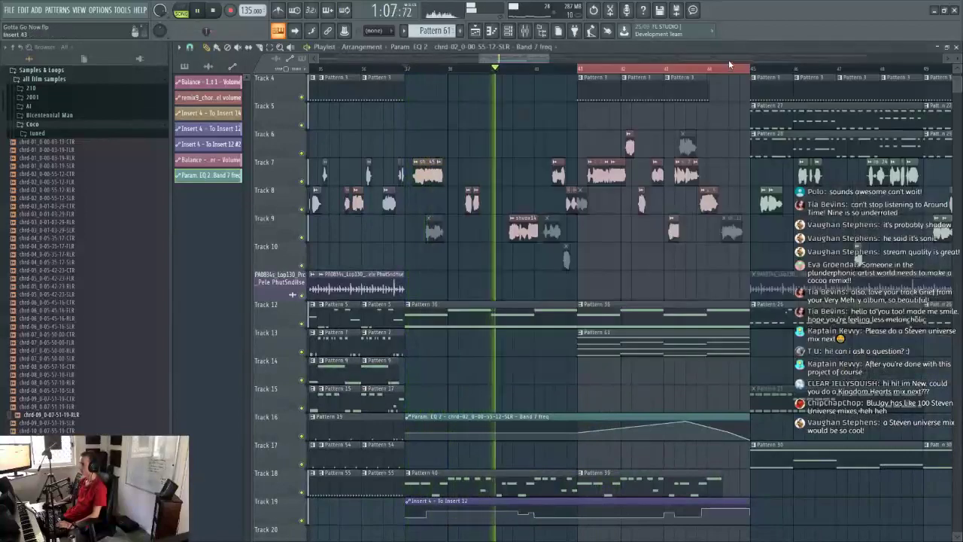
Step: Raise mixer track 36's fader slightly during playback and open its Fruity Parametric EQ 2
click(542, 32)
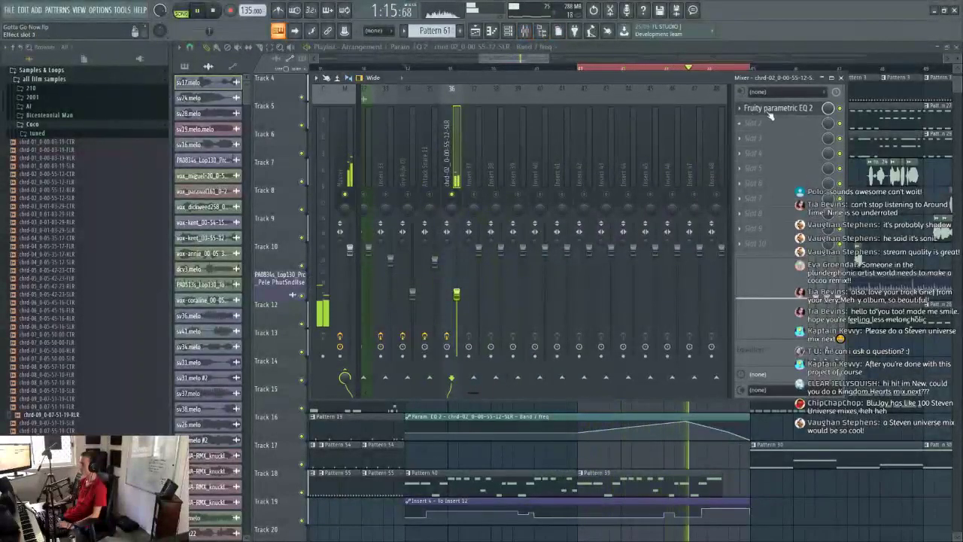
key(space)
key(space)
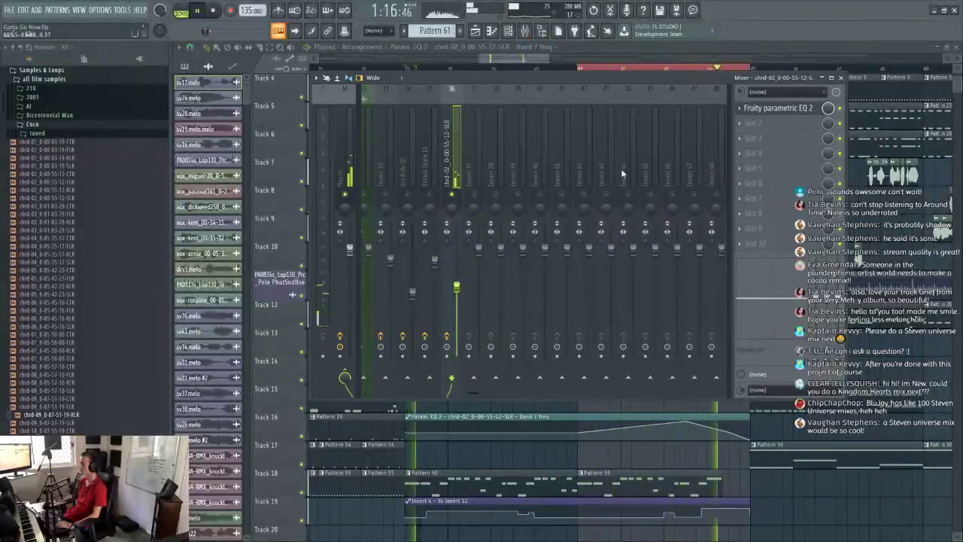
click(807, 109)
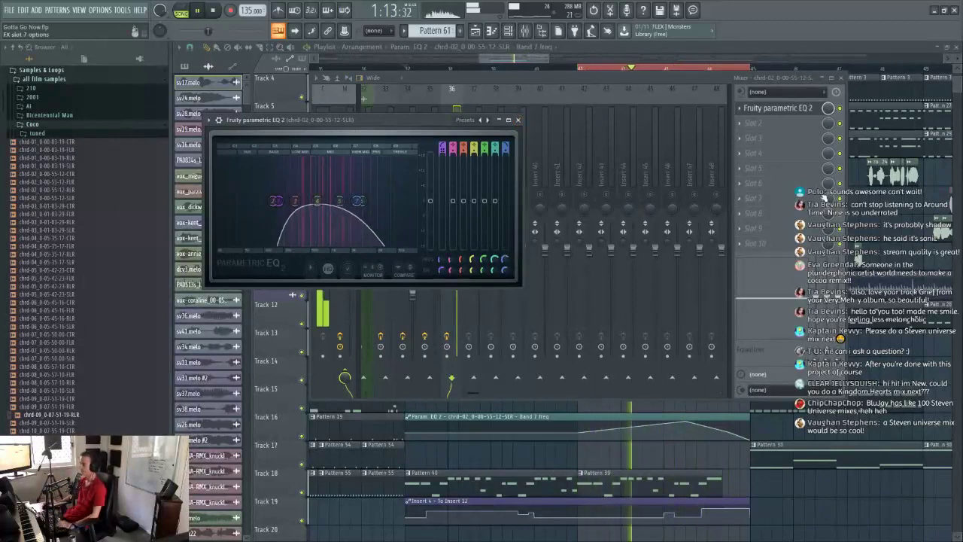
Step: Add Fruity Balance to effect slot 2 of mixer track 36
click(741, 125)
mouse_move(755, 136)
mouse_move(865, 331)
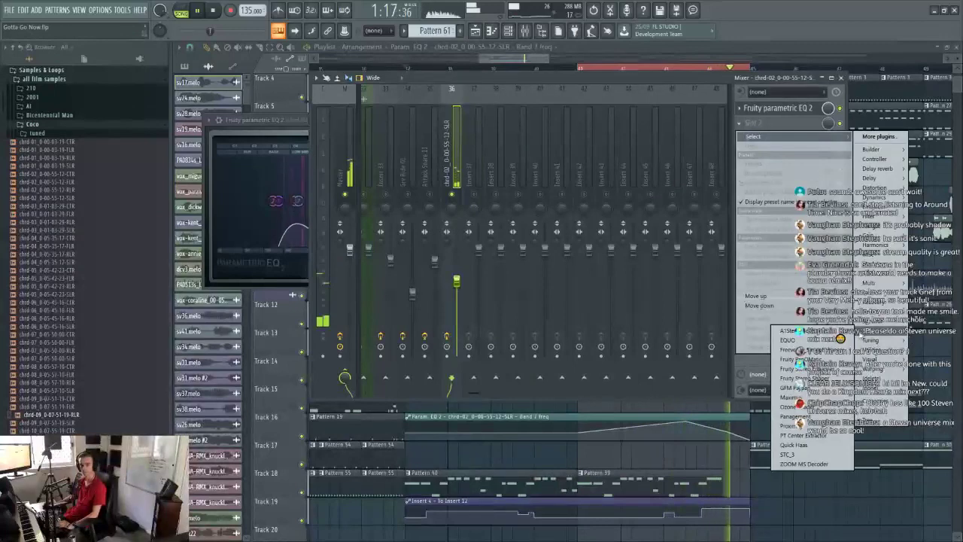
mouse_move(876, 352)
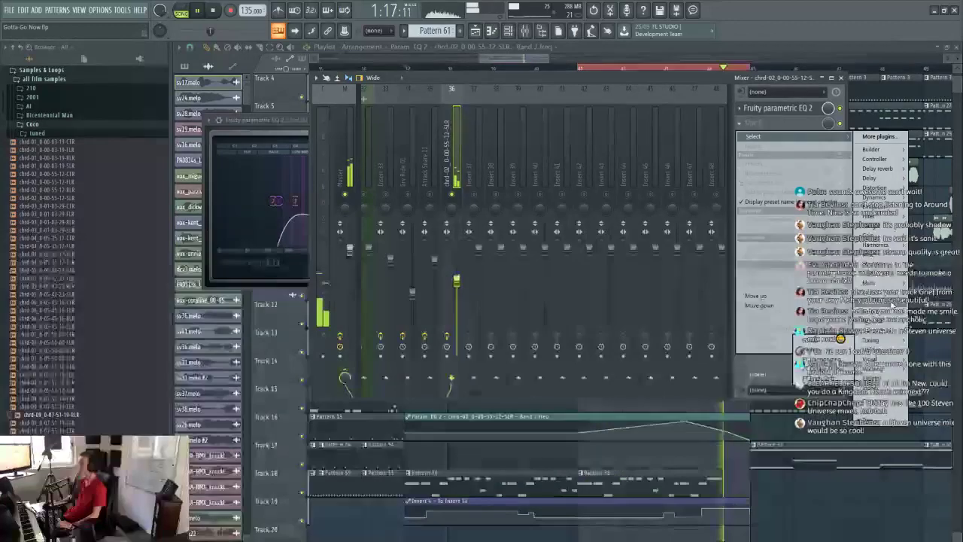
mouse_move(882, 350)
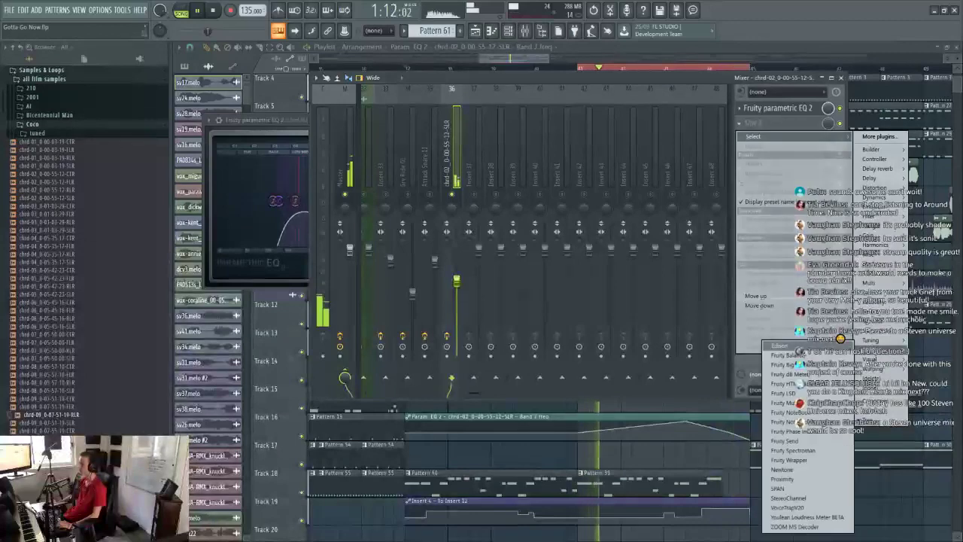
click(787, 354)
Step: Link the Fruity Balance volume to the Balance - Insert 1 - Volume automation clip with the mapping formula Input*0.5+0.4
right_click(322, 180)
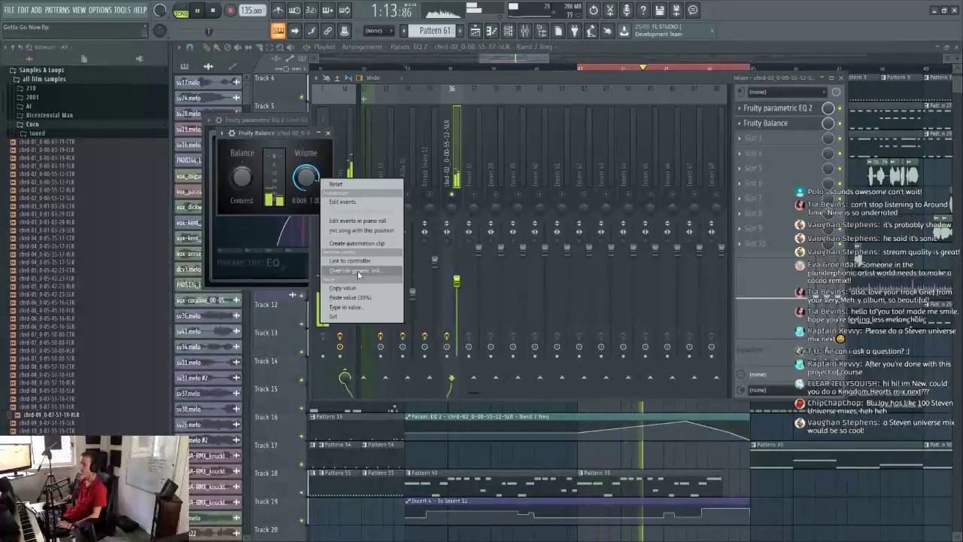
click(369, 260)
click(481, 250)
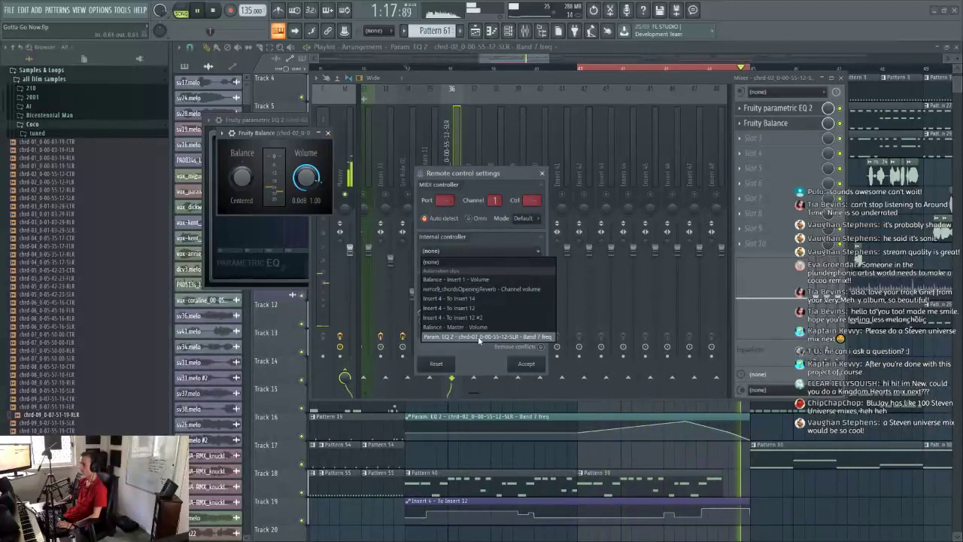
click(473, 280)
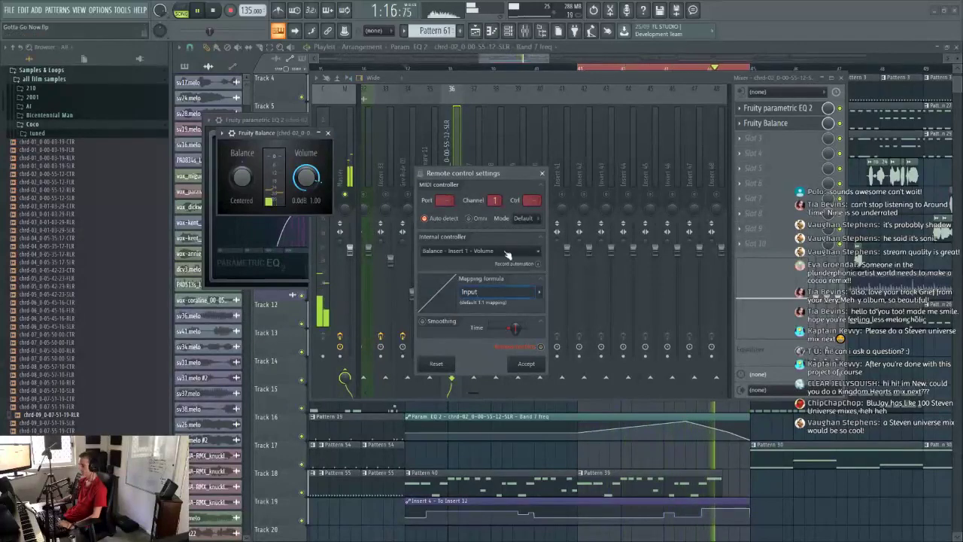
text(^0)
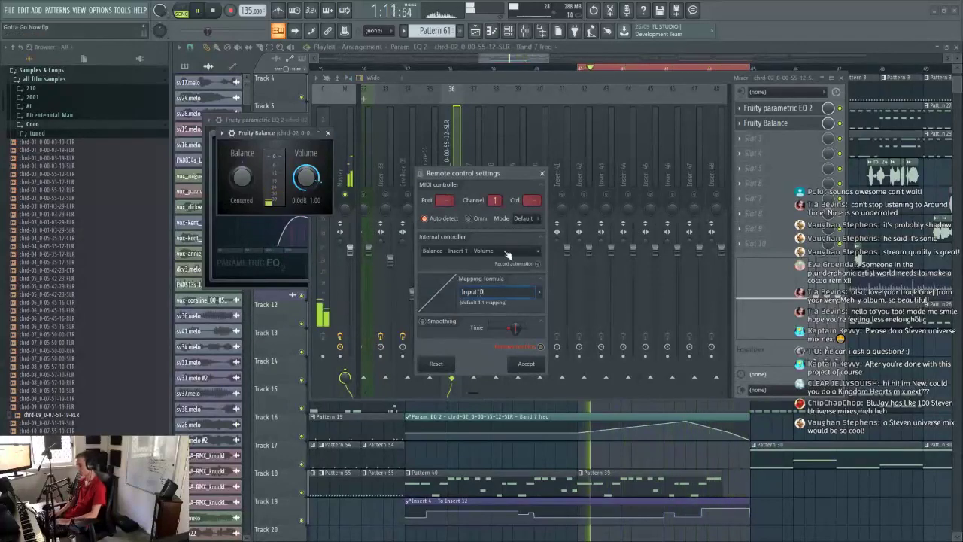
text(.5)
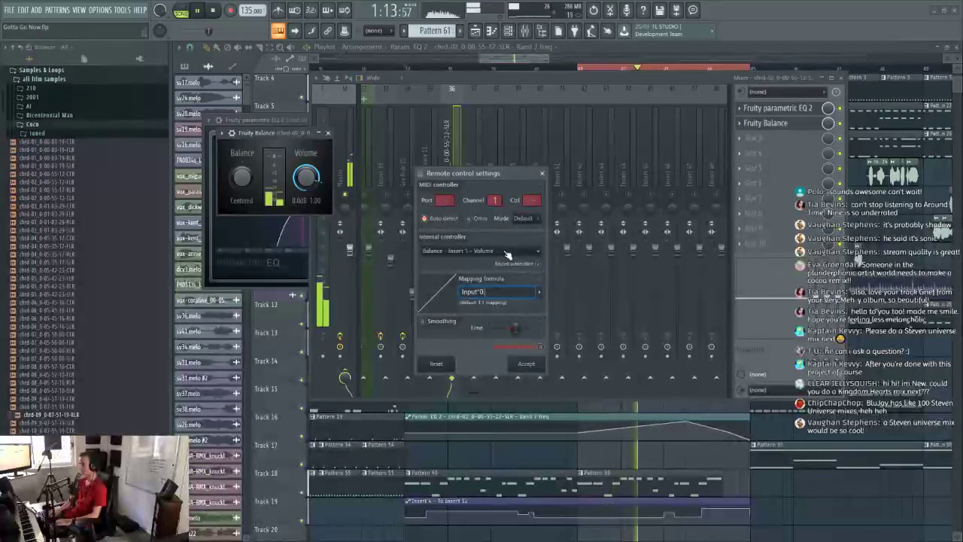
text(-0.4)
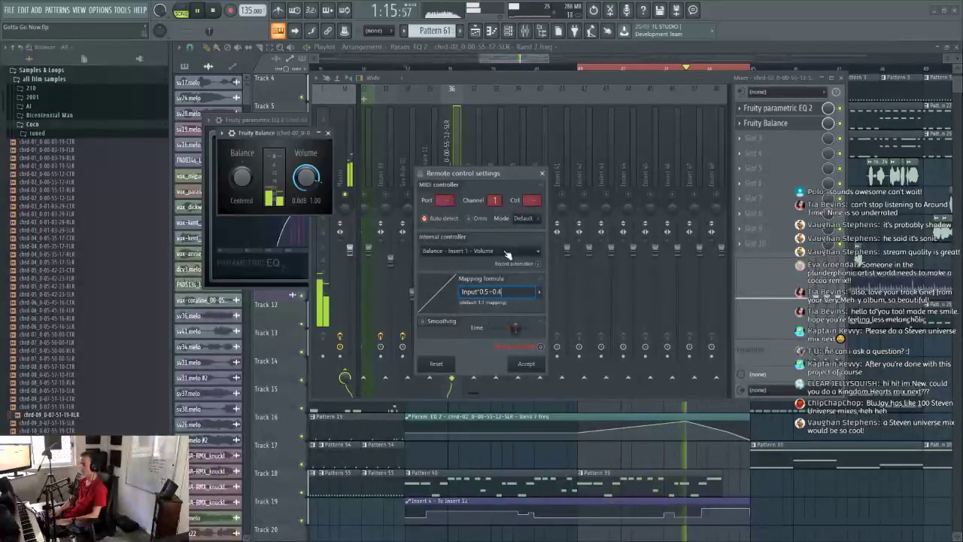
click(534, 364)
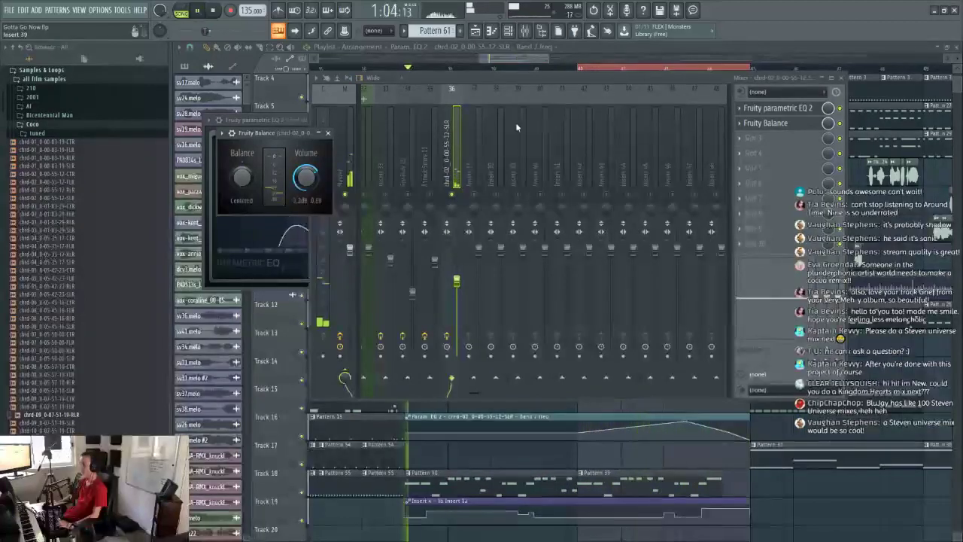
Step: Close the playlist and piano roll, and move the mixer aside to expose the channel rack
click(594, 47)
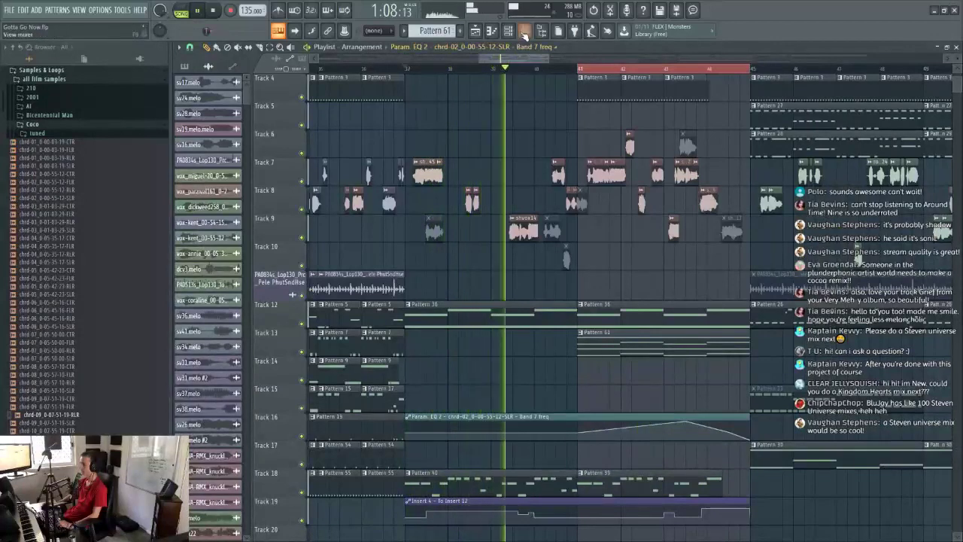
key(F9)
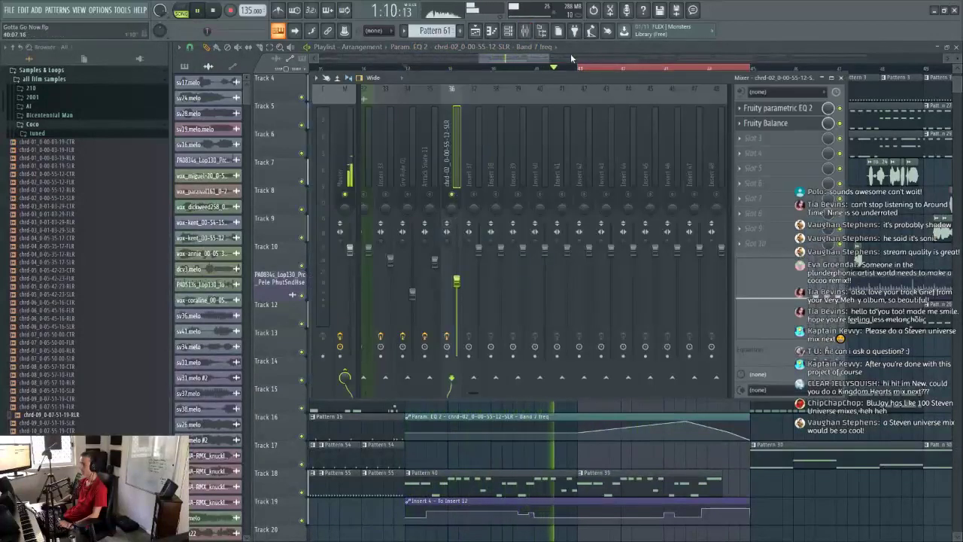
click(956, 47)
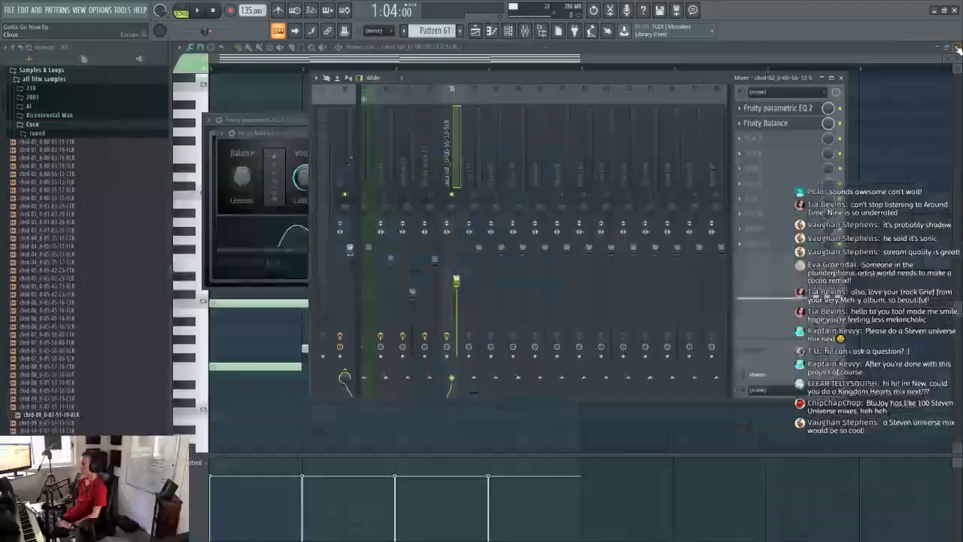
click(955, 47)
drag(692, 78, 842, 104)
click(330, 53)
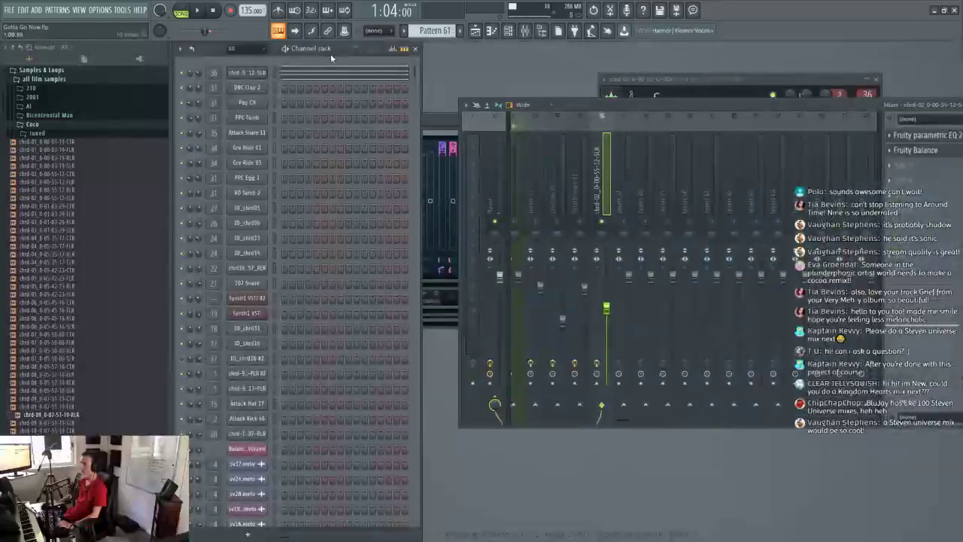
Step: Load the Coco sample chrd-11_0-08-34-09-RLR as a new channel above the chrd-02 channel and route it to mixer track 36
scroll(72, 338, down, 10)
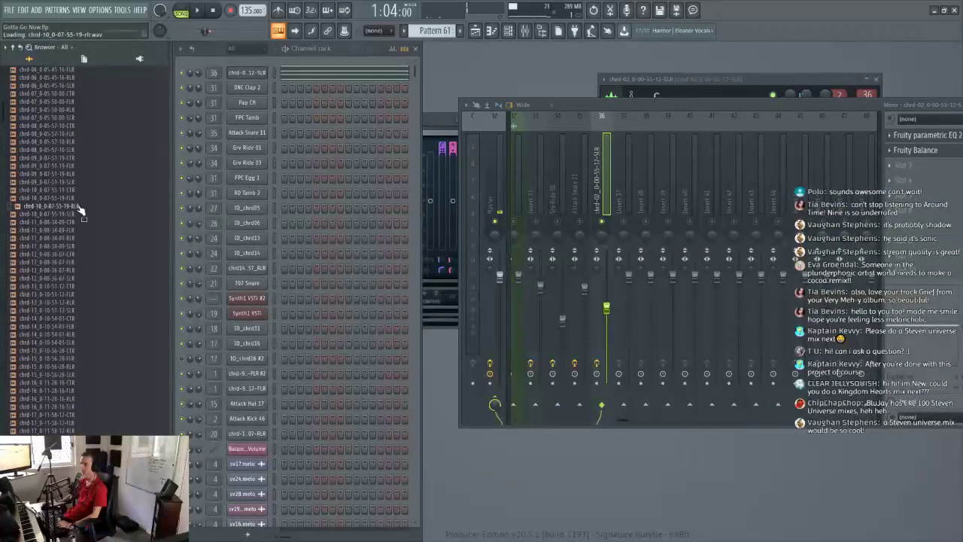
drag(217, 86, 244, 72)
scroll(217, 73, up, 20)
scroll(217, 72, up, 8)
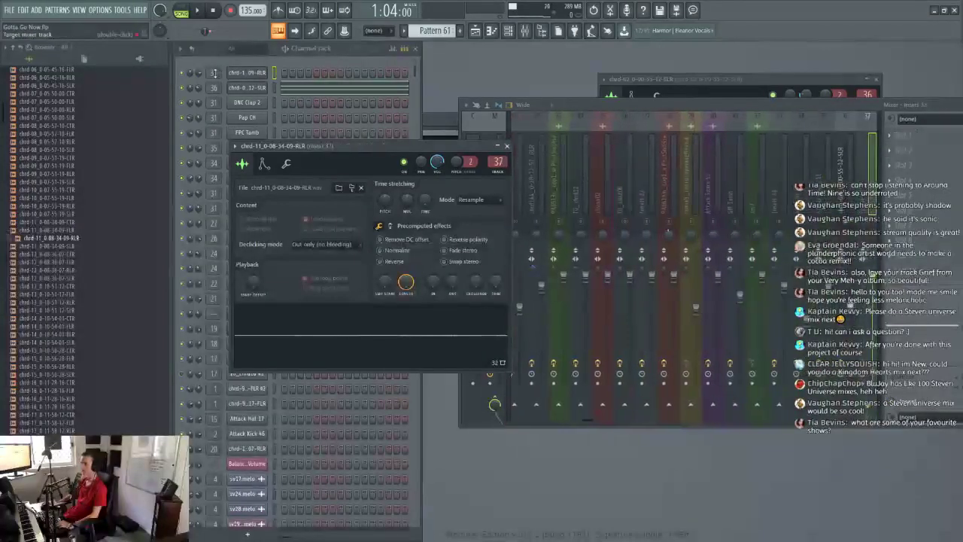
scroll(216, 72, down, 1)
Step: Normalize the chrd-11 sample and reopen its channel settings after selecting the chrd-02 channel
click(392, 249)
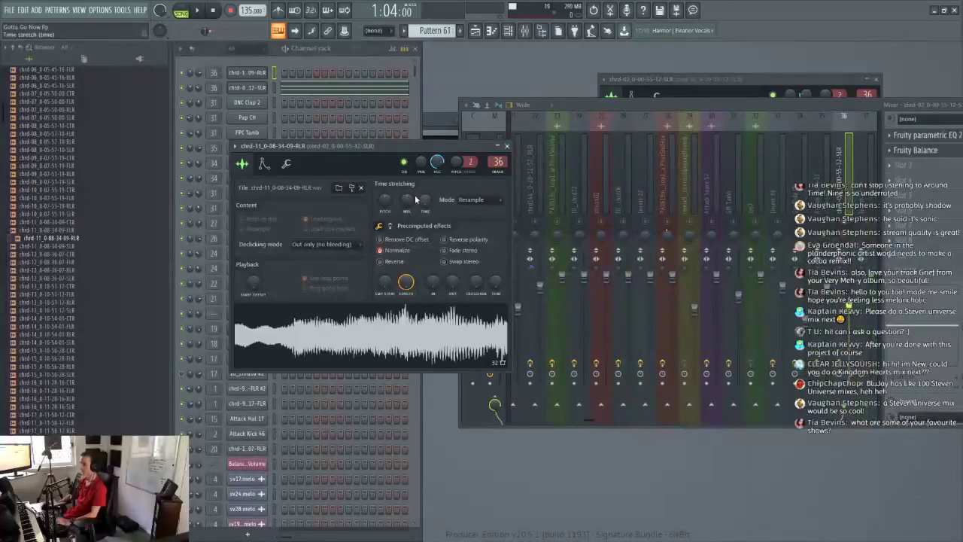
click(276, 91)
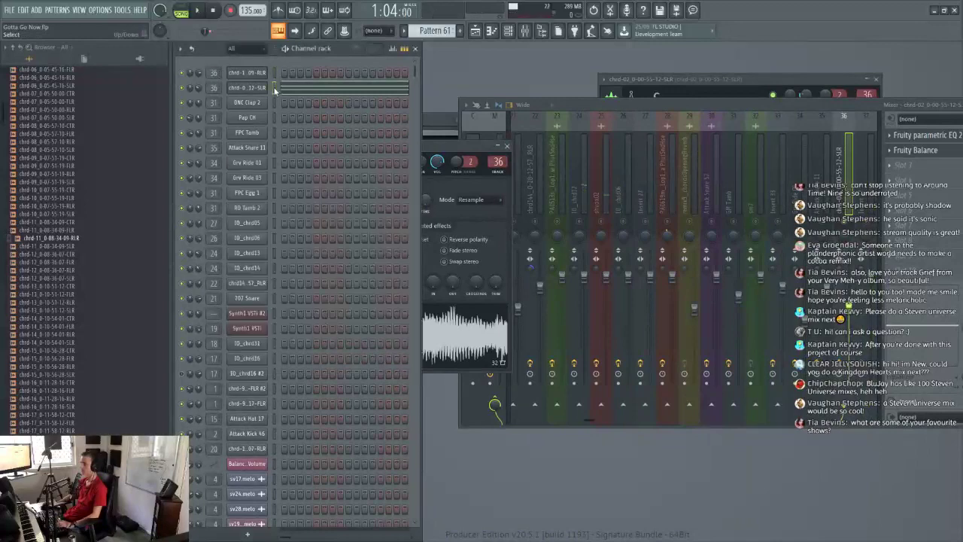
click(246, 74)
click(246, 74)
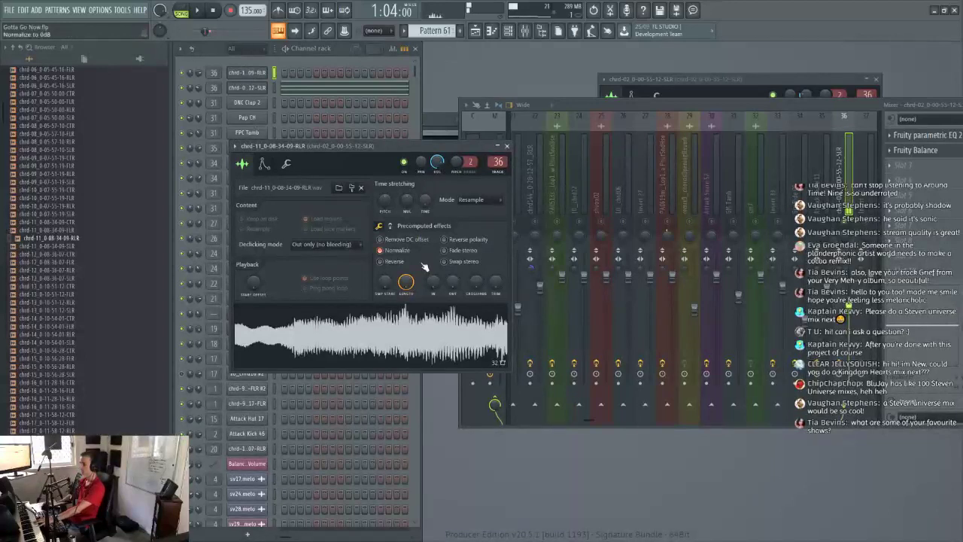
Step: Loop the chrd-11 sample in ping pong mode from near its beginning, without crossfade, and adjust the sample length
drag(477, 283, 477, 267)
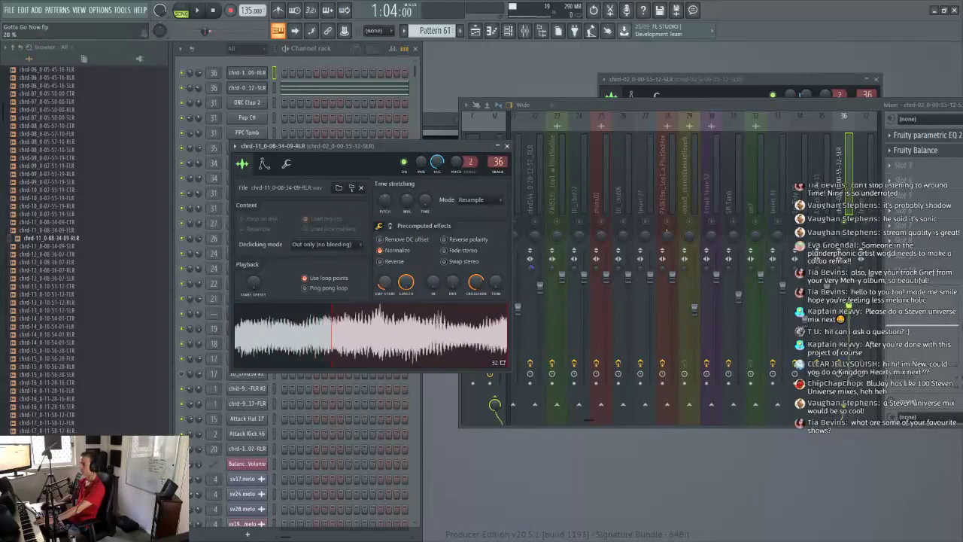
click(339, 288)
drag(485, 293, 486, 310)
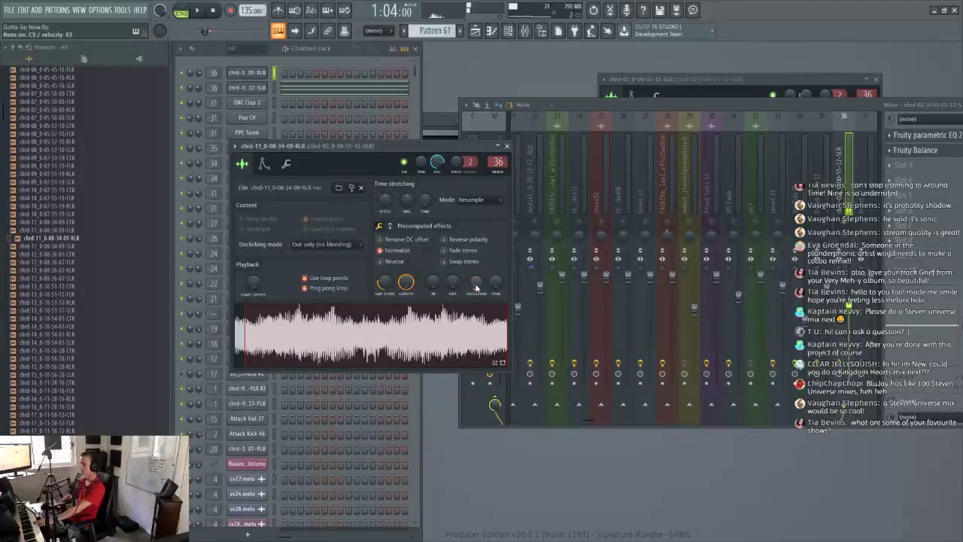
drag(407, 283, 407, 298)
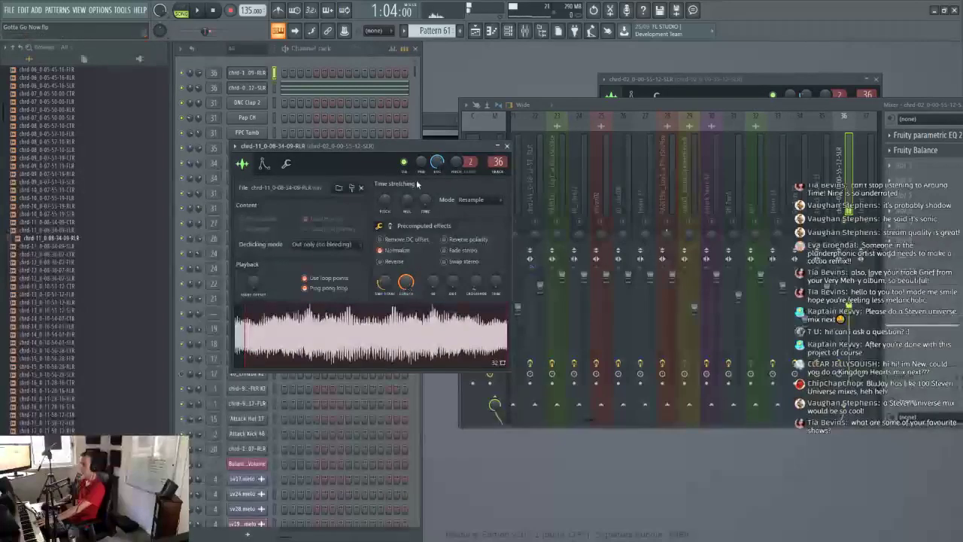
Step: Open the Pattern 61 clip from playlist track 13 in the piano roll and switch to the chrd-11_0-08-34-09-RLR channel
click(474, 31)
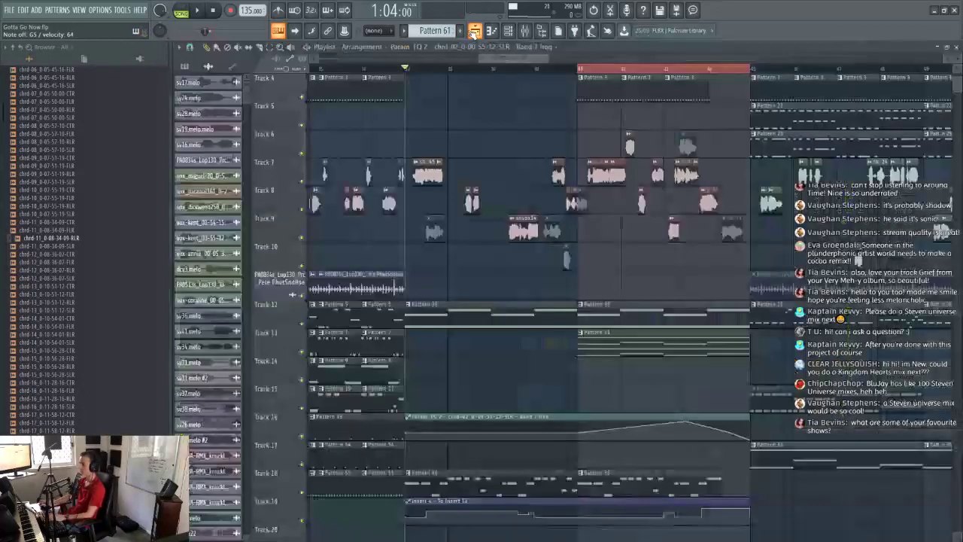
scroll(475, 176, down, 4)
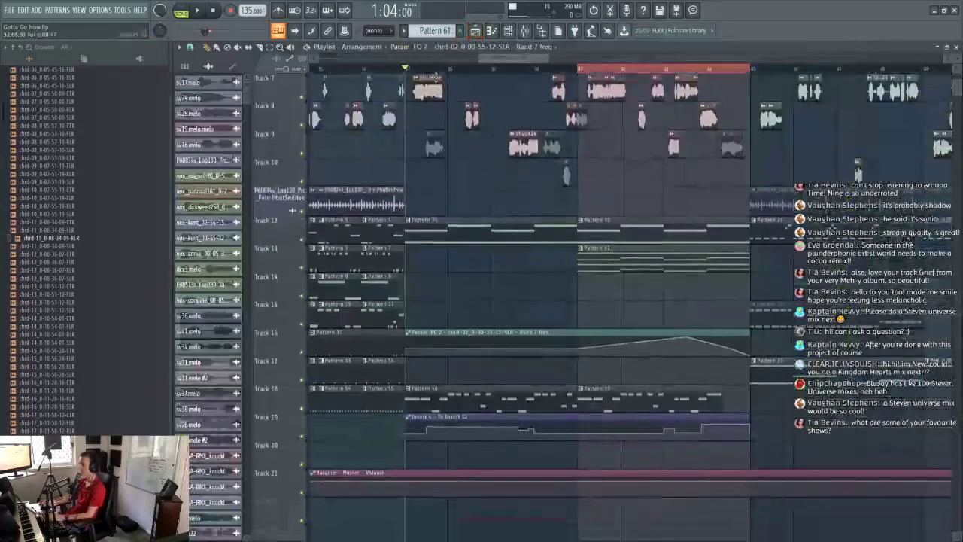
double_click(649, 260)
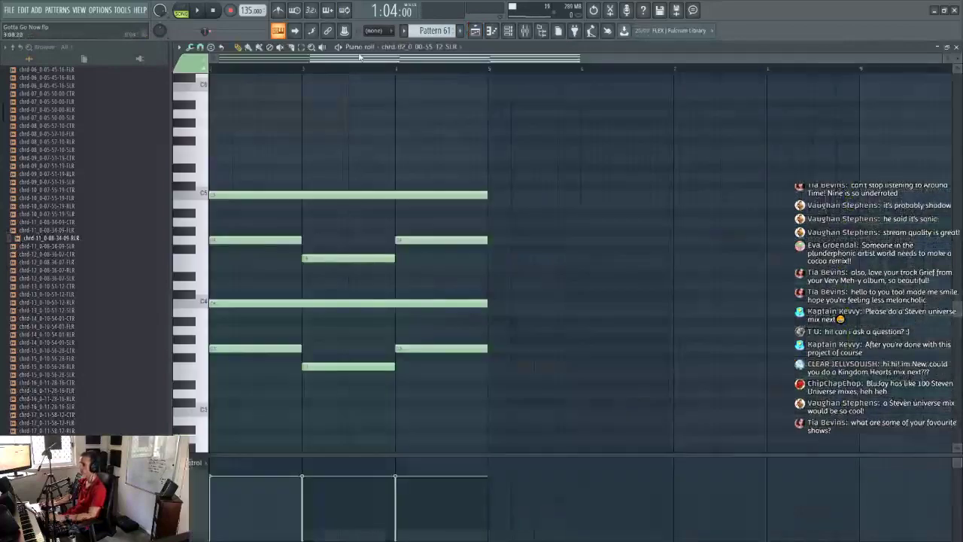
click(423, 47)
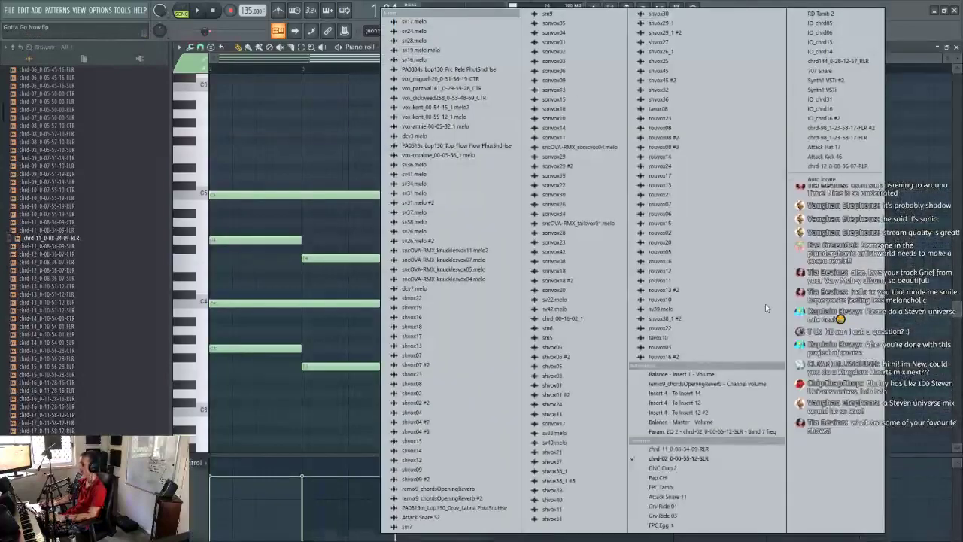
click(677, 448)
Step: Place four-bar F5, C5 and F4 notes for the chrd-11 channel in Pattern 61
drag(445, 59, 185, 74)
drag(255, 215, 92, 188)
mouse_move(235, 141)
mouse_down()
mouse_move(169, 147)
mouse_move(222, 141)
mouse_up()
scroll(217, 147, up, 2)
right_click(226, 141)
click(226, 312)
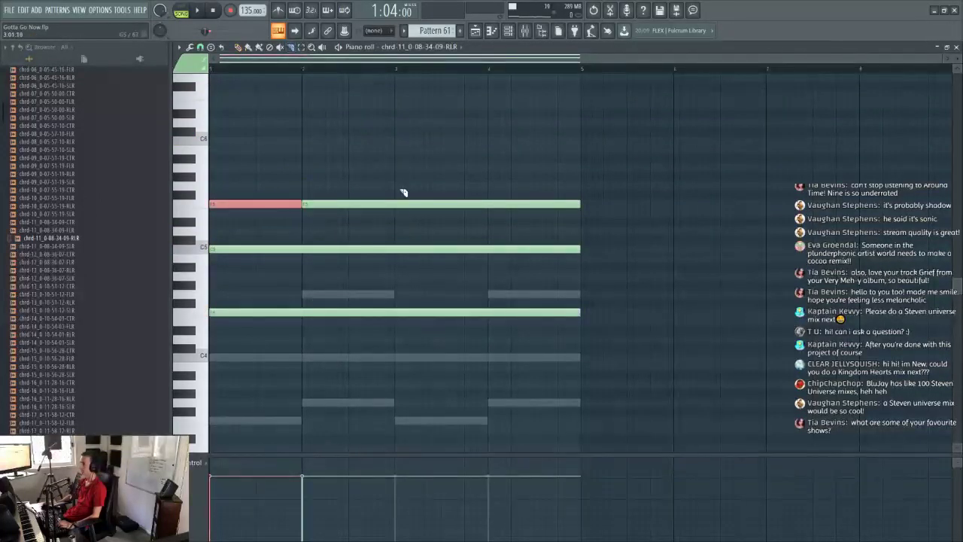
Step: Slice the long F5 and F4 notes at the bar lines into one-bar notes, leaving C5 whole
click(396, 217)
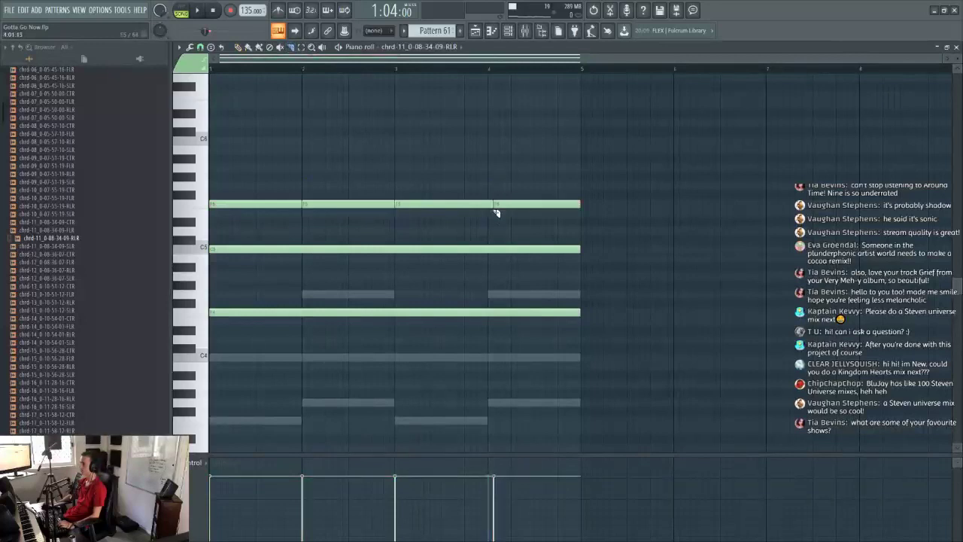
drag(490, 235, 488, 237)
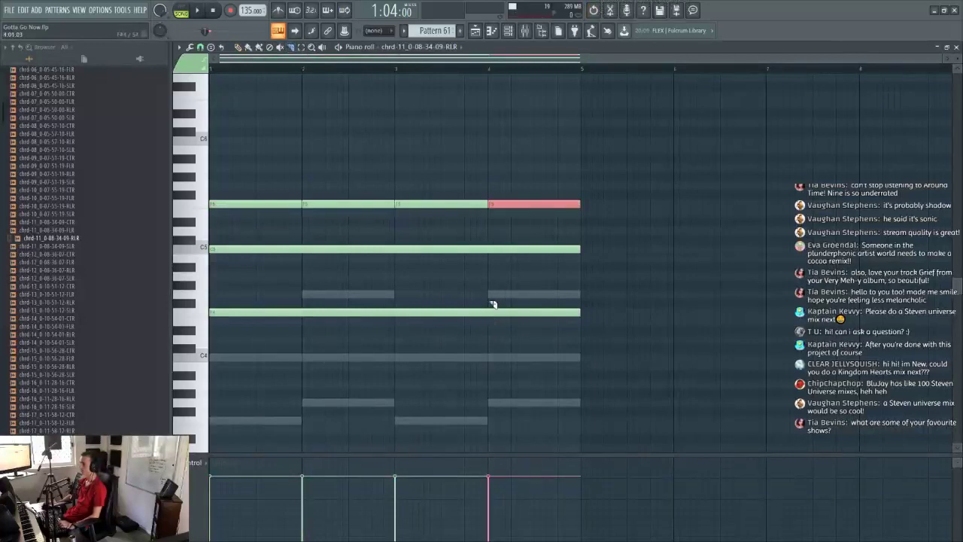
drag(492, 304, 490, 317)
drag(397, 307, 396, 322)
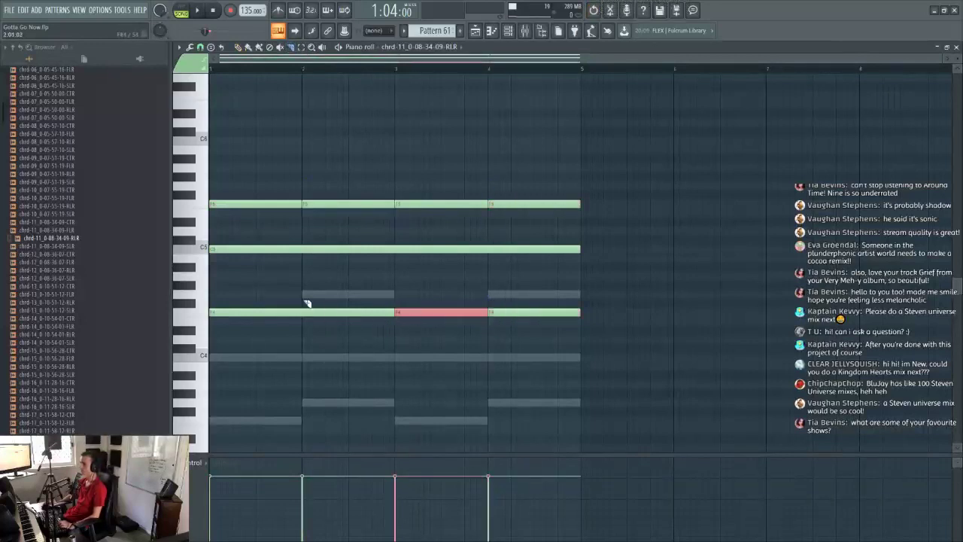
drag(307, 304, 306, 319)
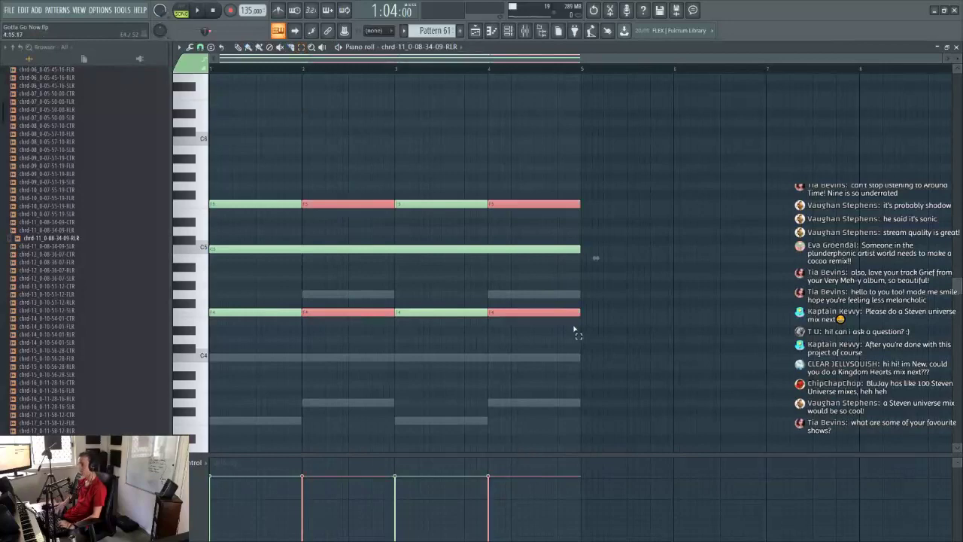
Step: Raise the F5 and F4 slices in bars 2 and 4 by two semitones to G
key(shift+Up)
key(shift+Up)
click(707, 211)
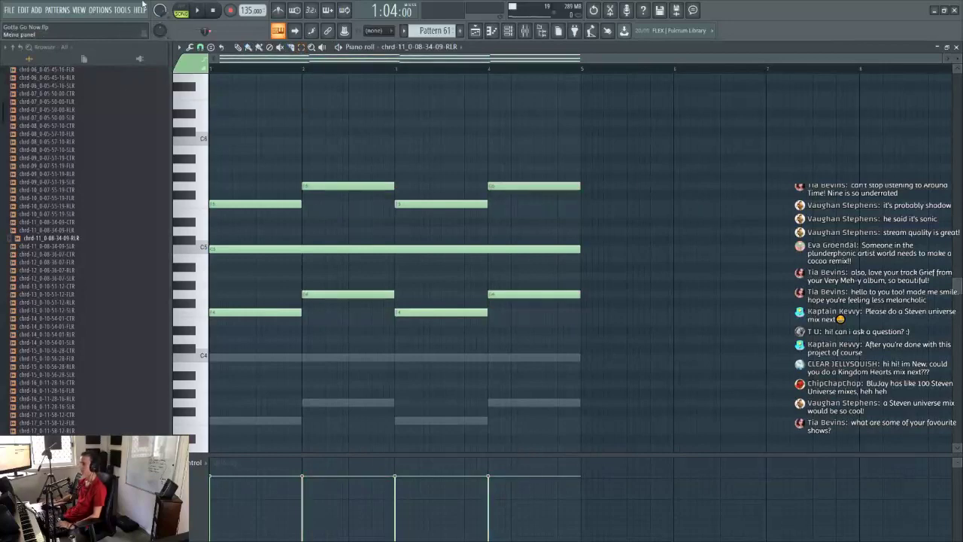
Step: Play the arrangement from bar 41 and add a point near the end of the Band 7 freq automation clip
click(475, 31)
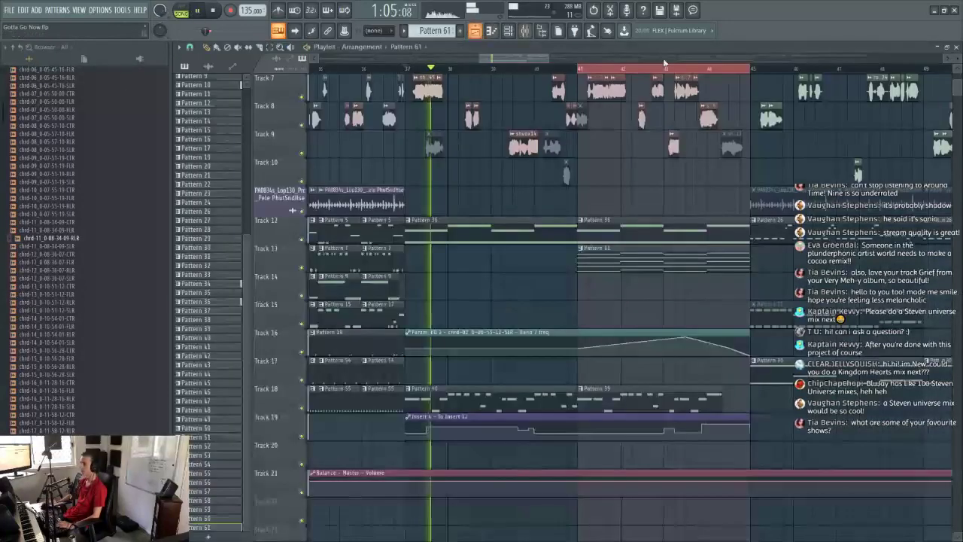
click(560, 69)
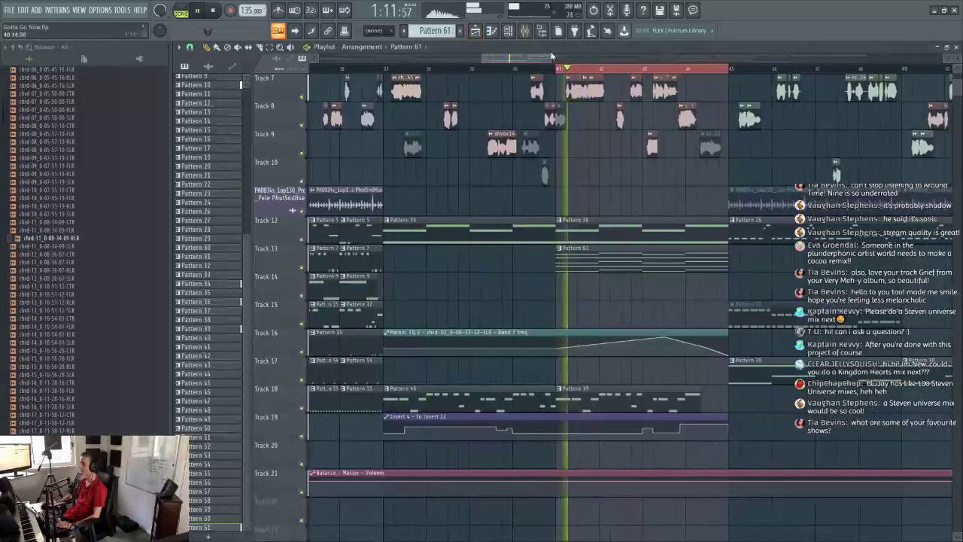
click(955, 46)
click(956, 47)
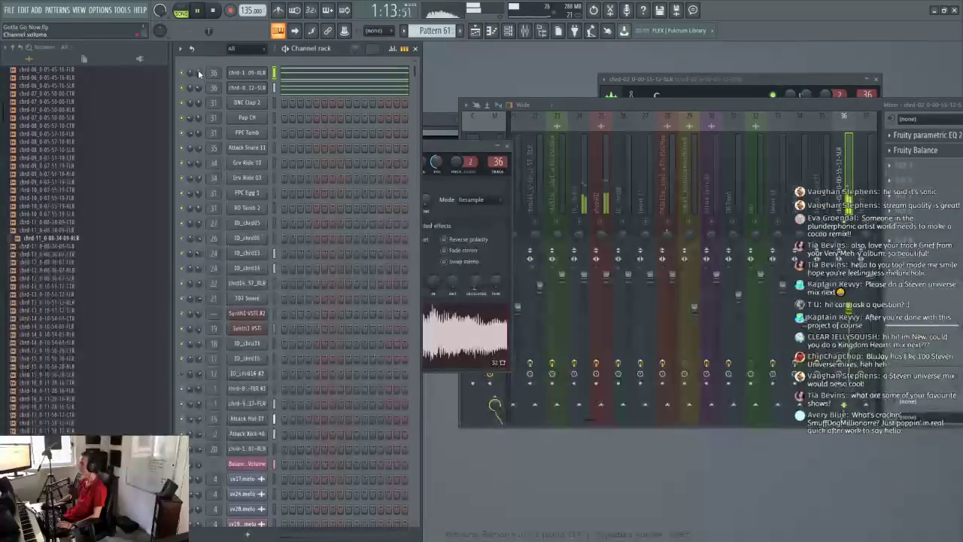
click(489, 31)
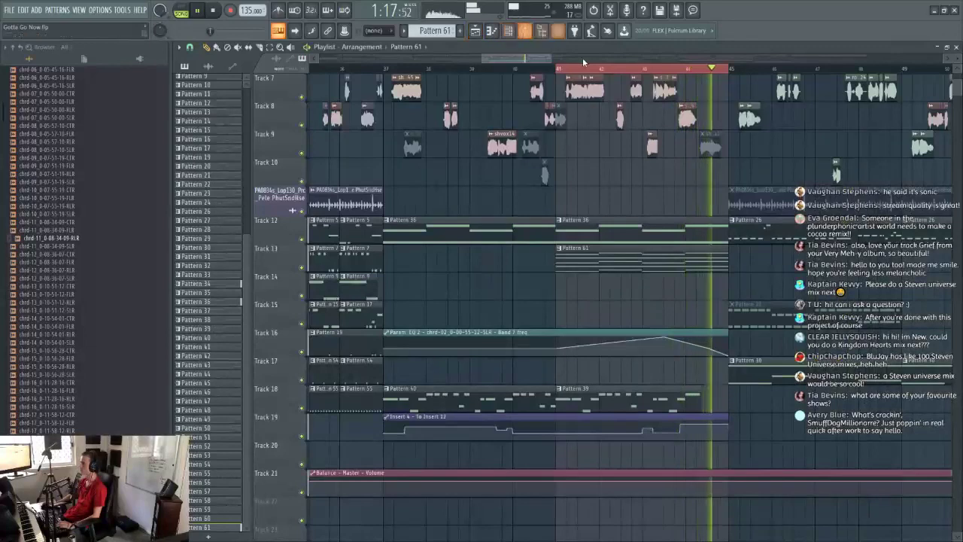
click(719, 347)
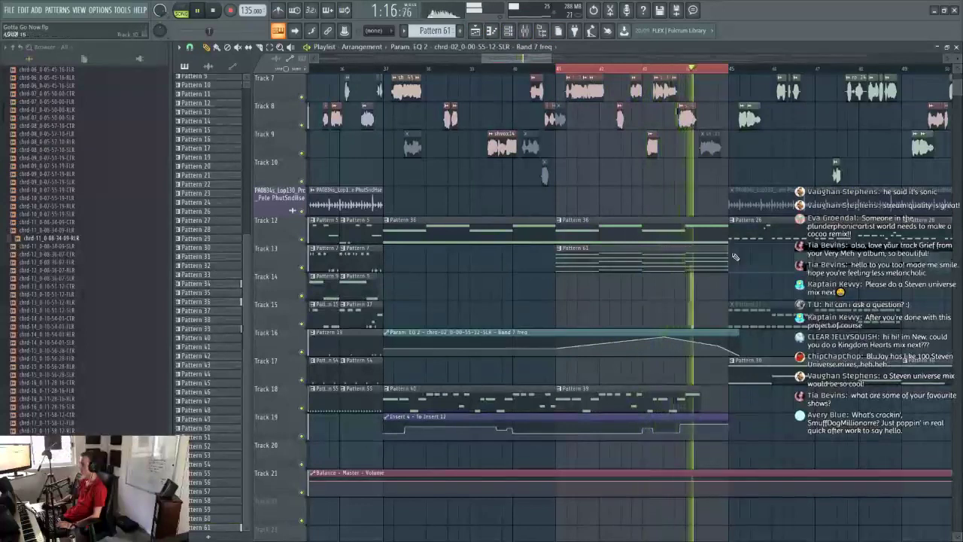
Step: Try ending the Pattern 61 clip on track 13 earlier, auditioning from bar 44, and restore its full length
key(space)
drag(726, 261, 705, 261)
click(687, 68)
key(space)
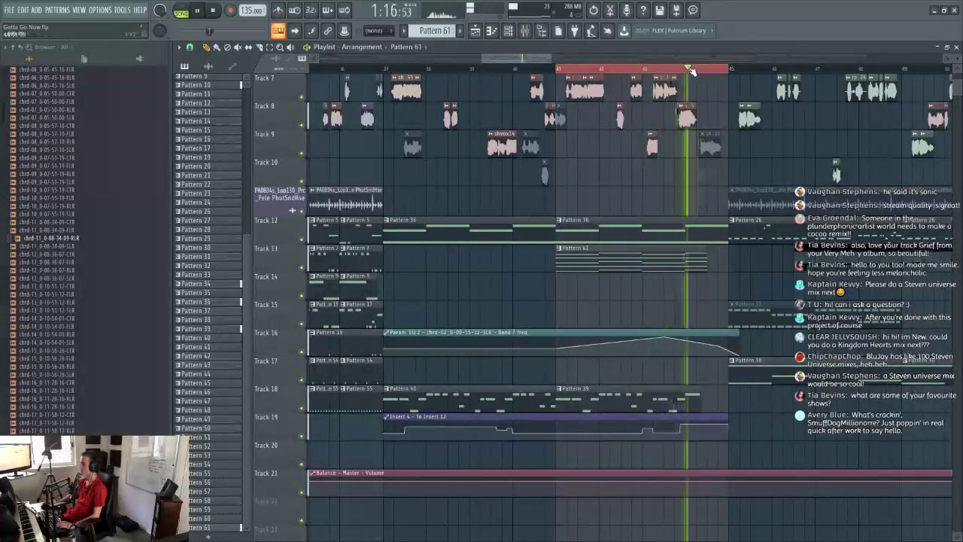
key(space)
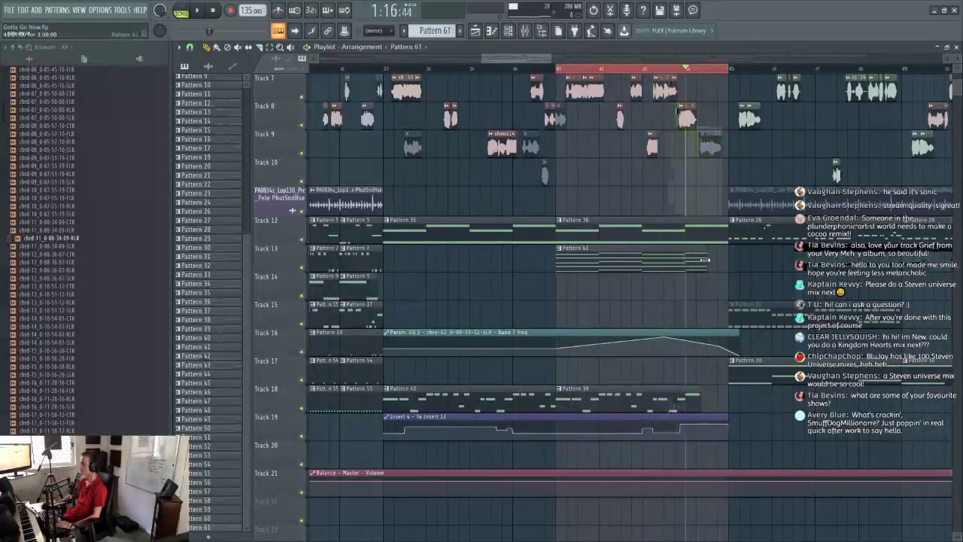
key(space)
key(space)
key(space)
key(space)
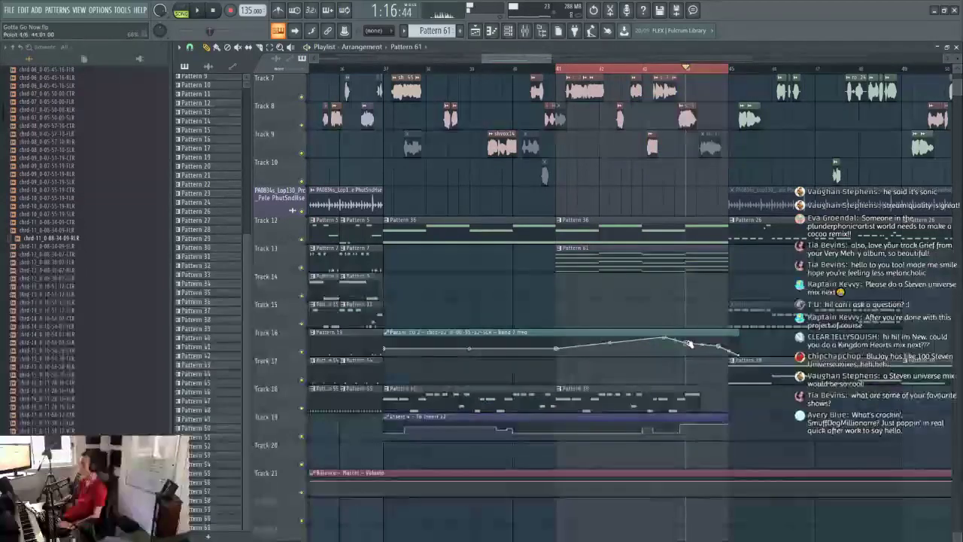
Step: Reshape the tail of the Band 7 freq automation with a point at bar 44 and an endpoint at bar 45, removing the extra last point
right_click(688, 343)
key(space)
drag(720, 346, 729, 347)
key(space)
key(space)
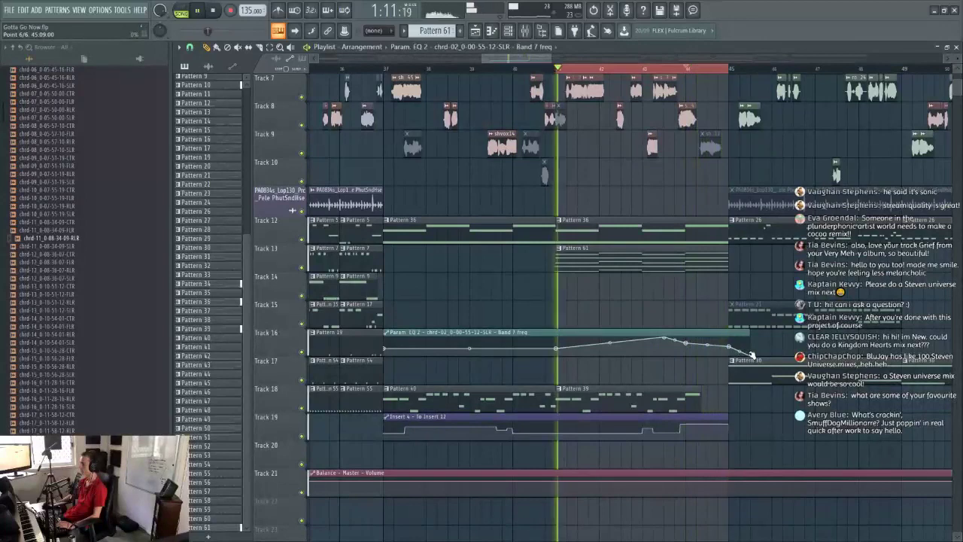
right_click(753, 354)
click(764, 357)
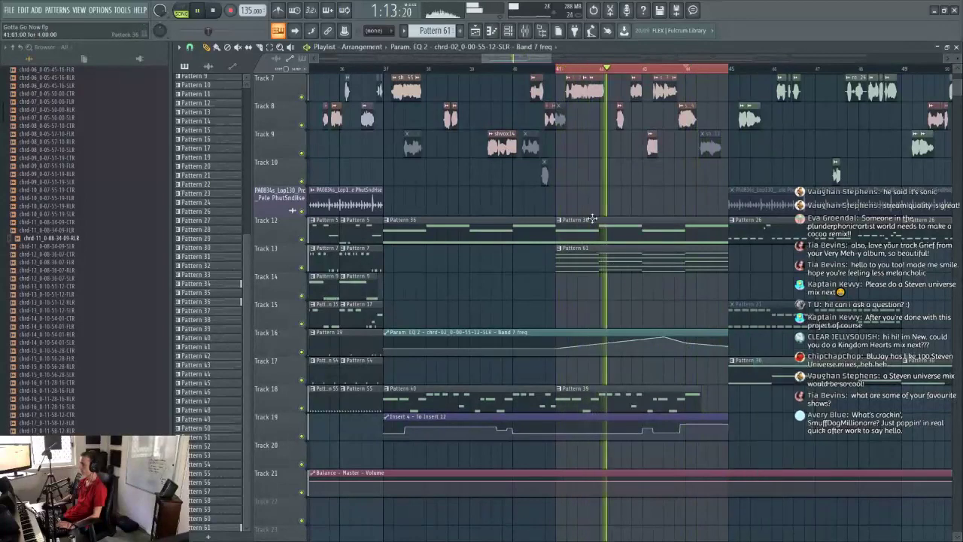
Step: Open Fruity parametric EQ 2 on mixer track 36 and play the soloed chords to examine how the low pass band moves
key(F9)
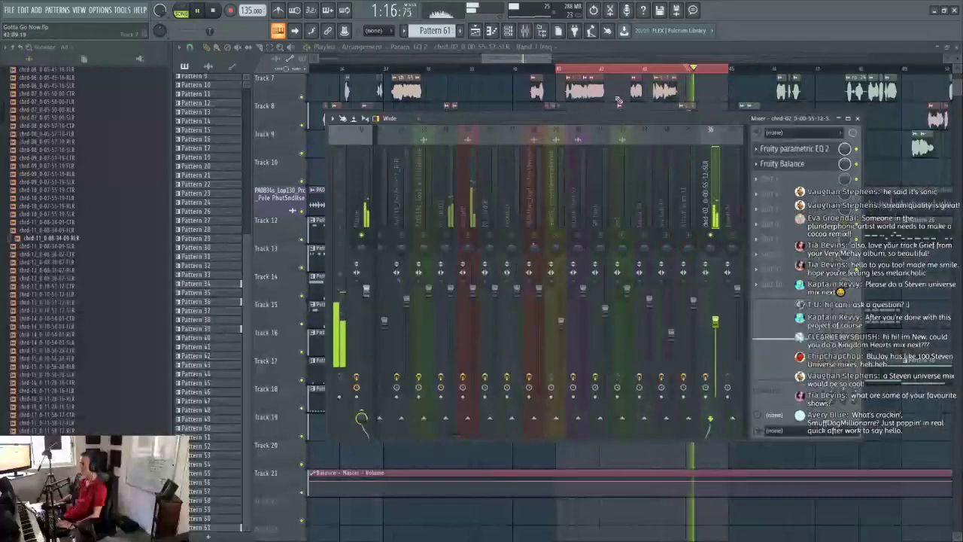
click(592, 68)
key(F9)
key(space)
click(820, 149)
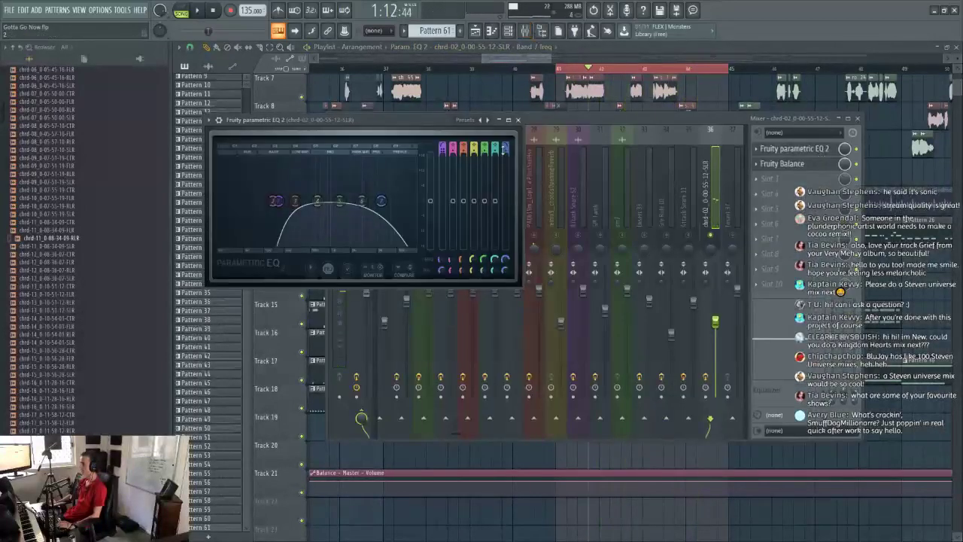
key(space)
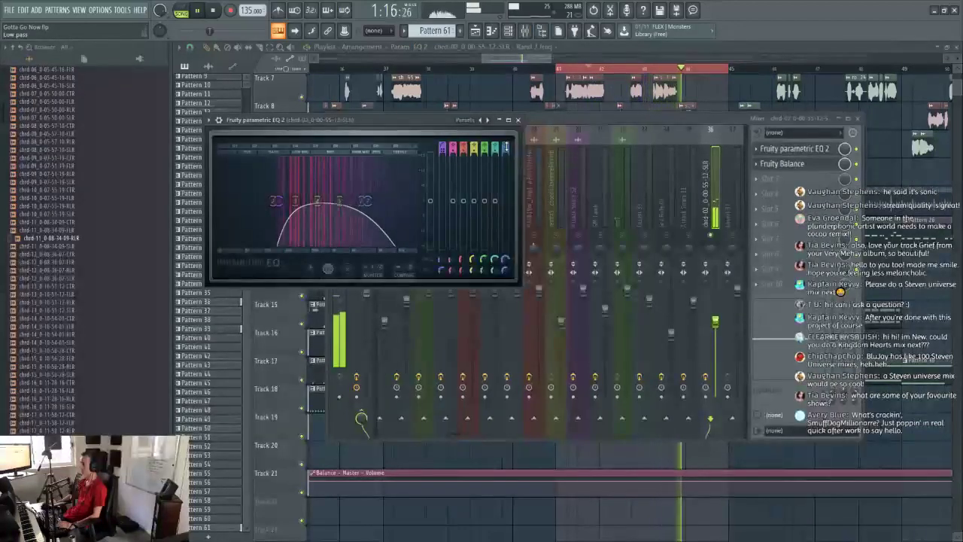
key(space)
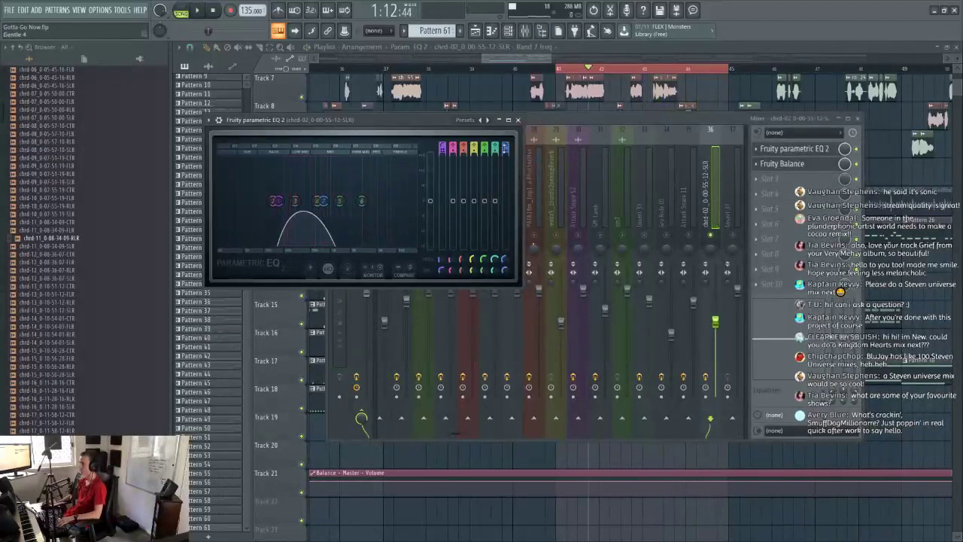
key(space)
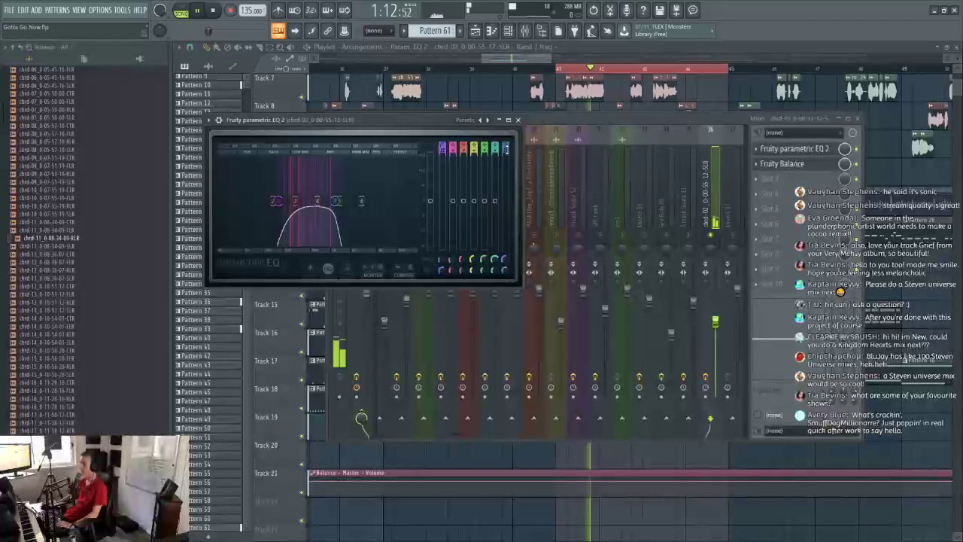
key(space)
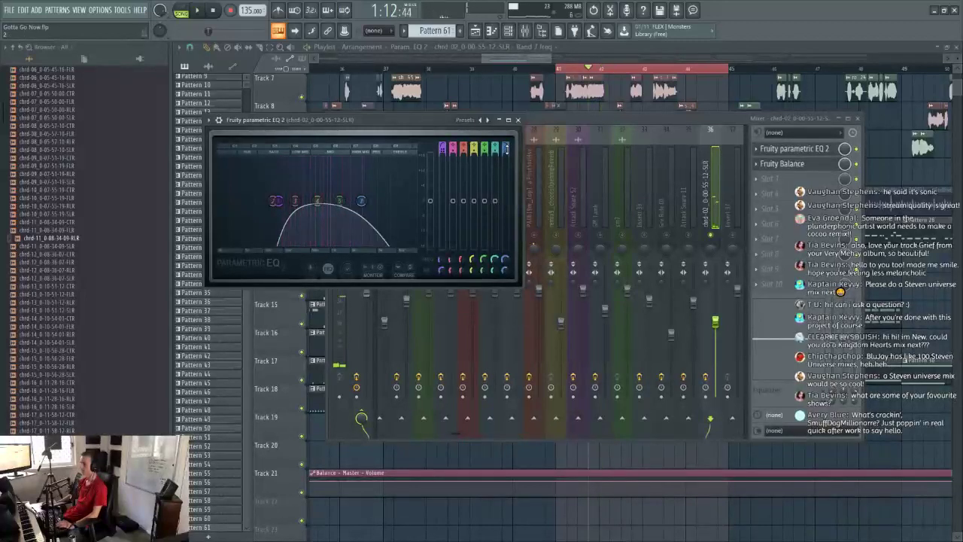
Step: Close the EQ and mixer and set the song position to bar 37 in the playlist
click(526, 60)
click(388, 81)
right_click(386, 78)
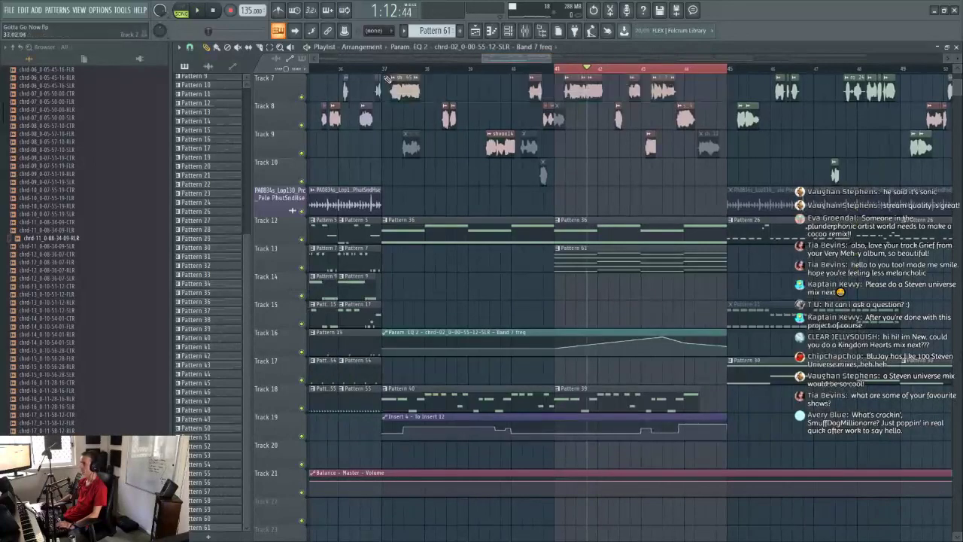
click(508, 31)
click(525, 32)
click(525, 32)
click(432, 56)
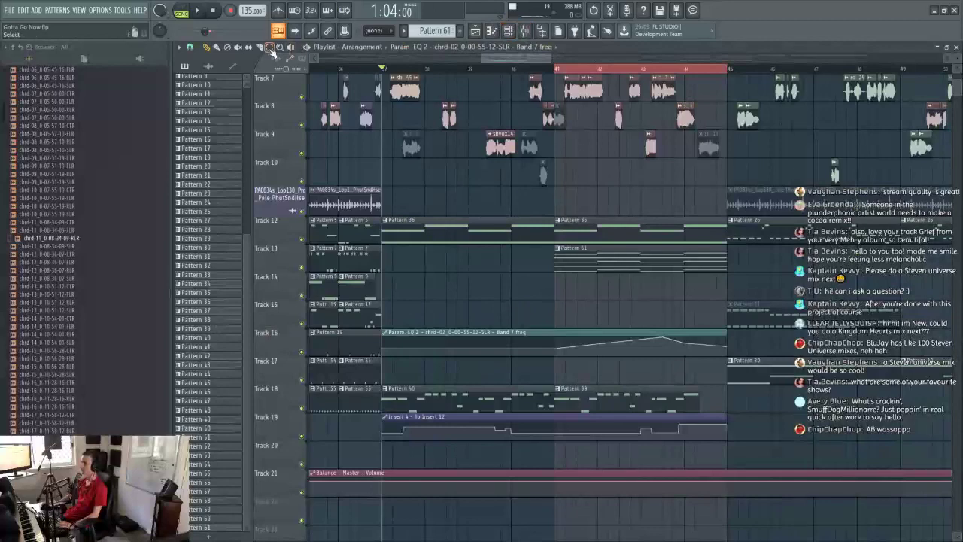
Step: Clear the time selection and play the full arrangement from bar 37 while viewing the upper playlist tracks
click(322, 90)
click(526, 31)
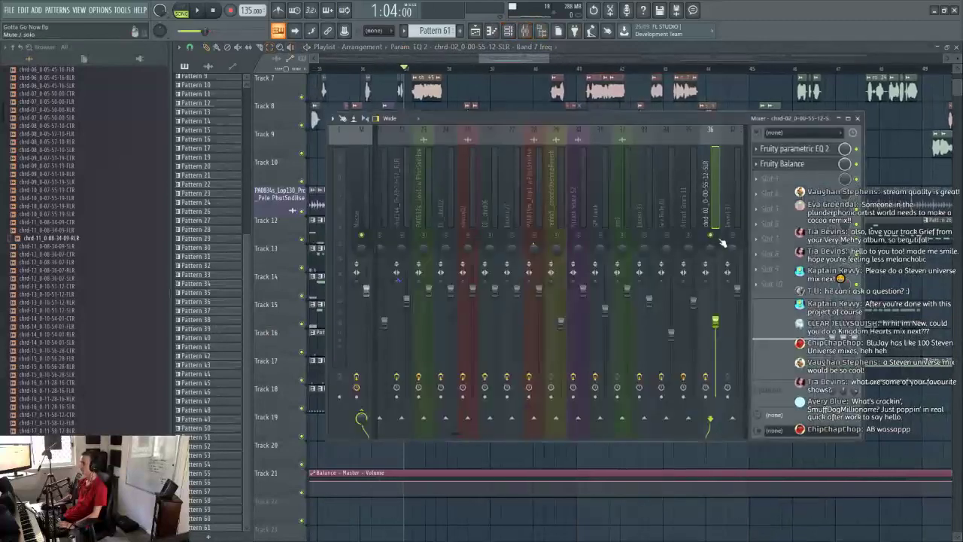
key(space)
key(F9)
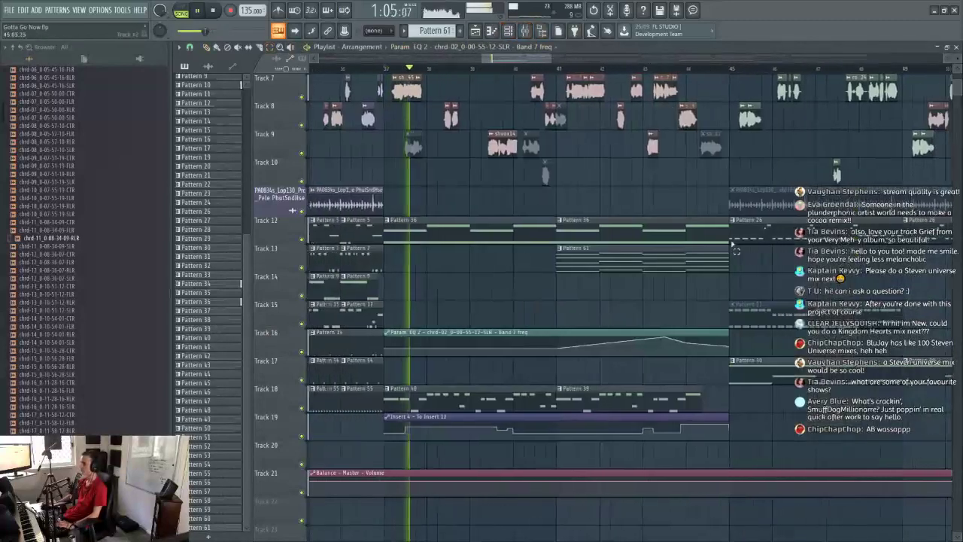
scroll(575, 250, up, 5)
scroll(575, 251, up, 2)
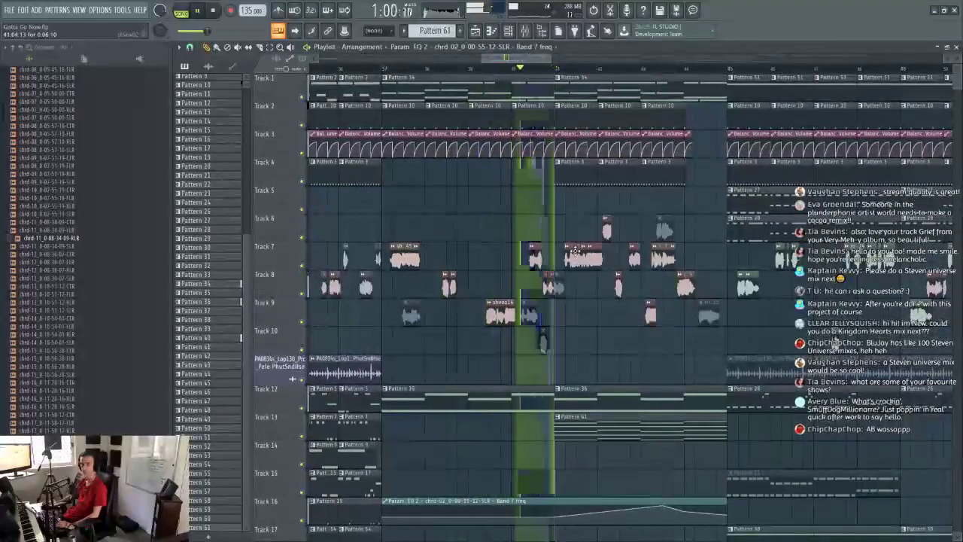
scroll(574, 251, down, 1)
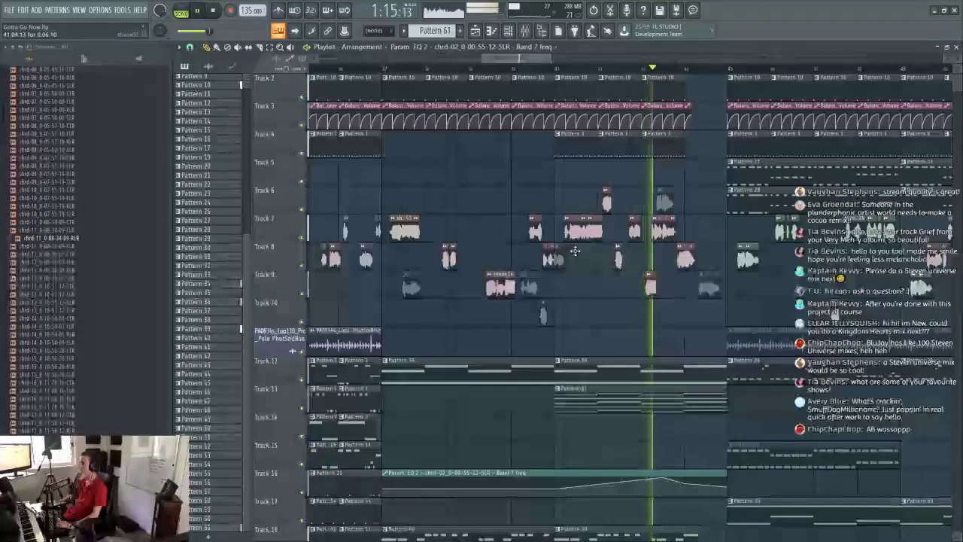
Step: Raise the Band 7 freq automation point at bar 41 and audition the section from bar 43
click(566, 69)
key(space)
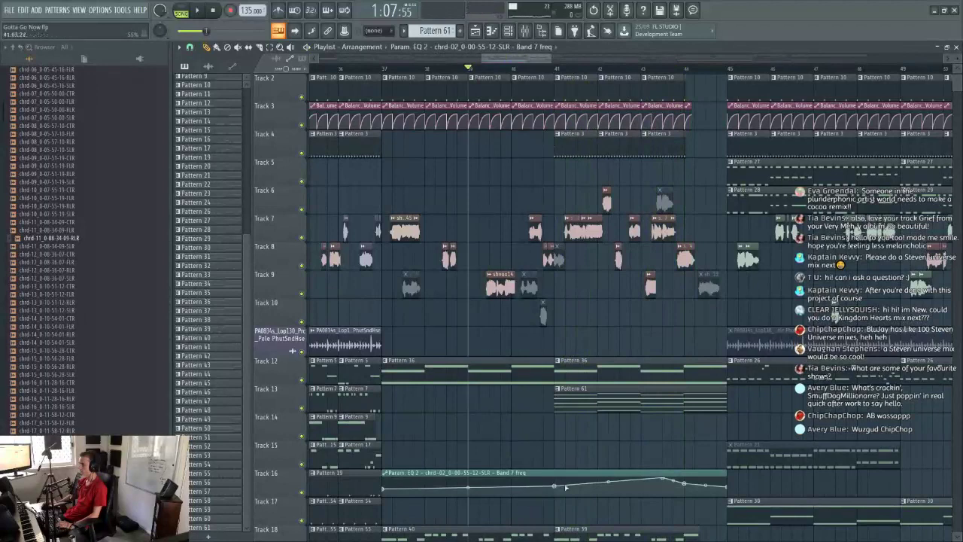
click(641, 69)
key(space)
key(space)
Step: Shift the peak of the Band 7 freq automation to bar 44 and replay the section from bar 43
right_click(675, 477)
click(725, 434)
key(space)
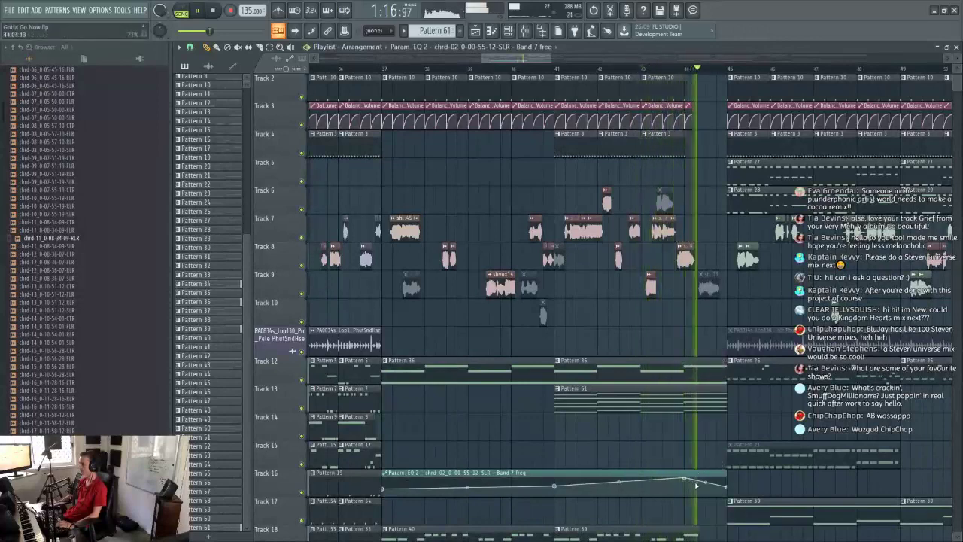
key(space)
key(space)
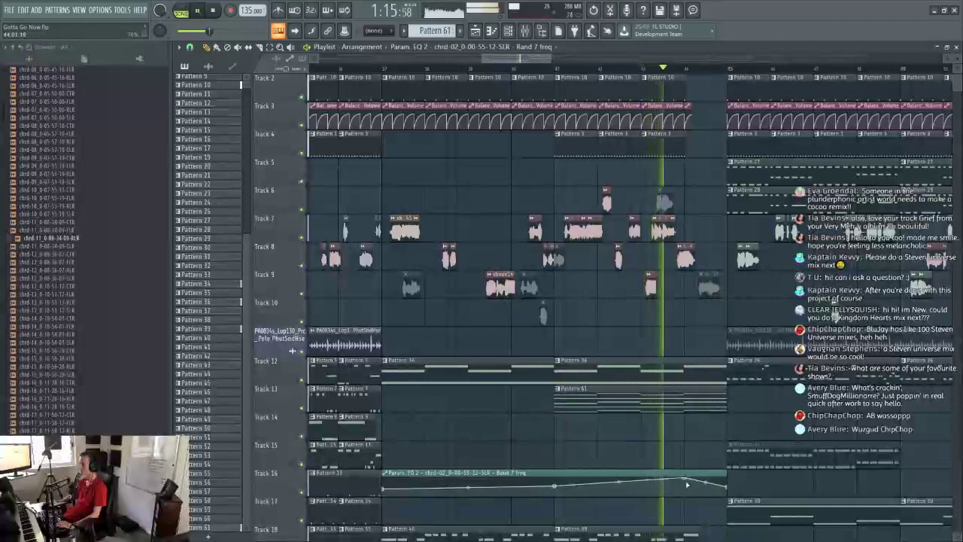
Step: Extend the Pattern 61 clip on Track 13 to bar 45 and check its chrd-11 notes in the piano roll
key(space)
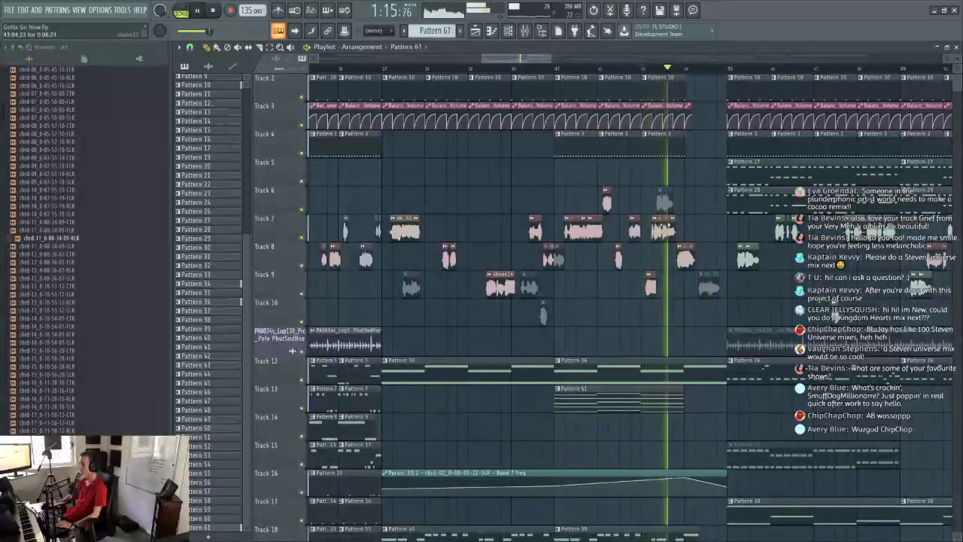
click(662, 71)
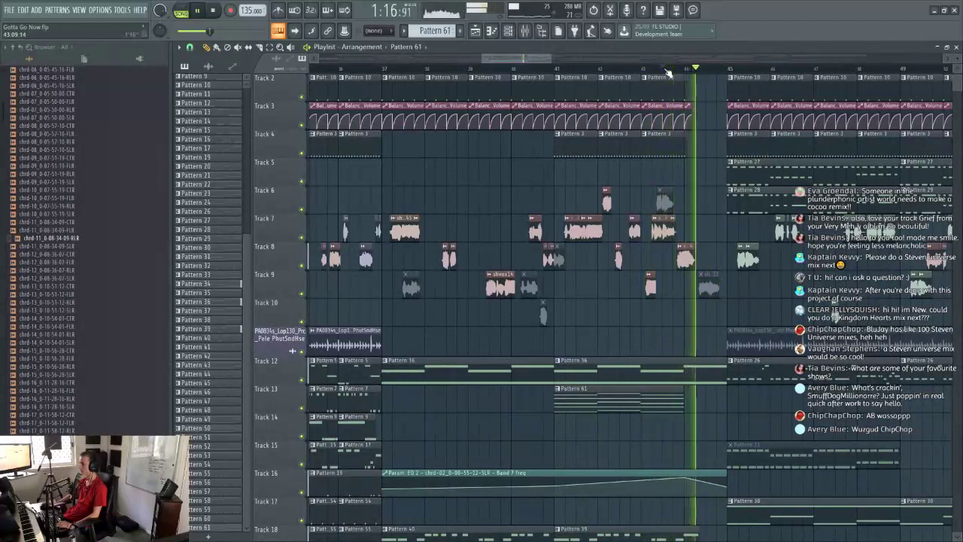
click(649, 70)
drag(685, 402, 717, 402)
double_click(679, 401)
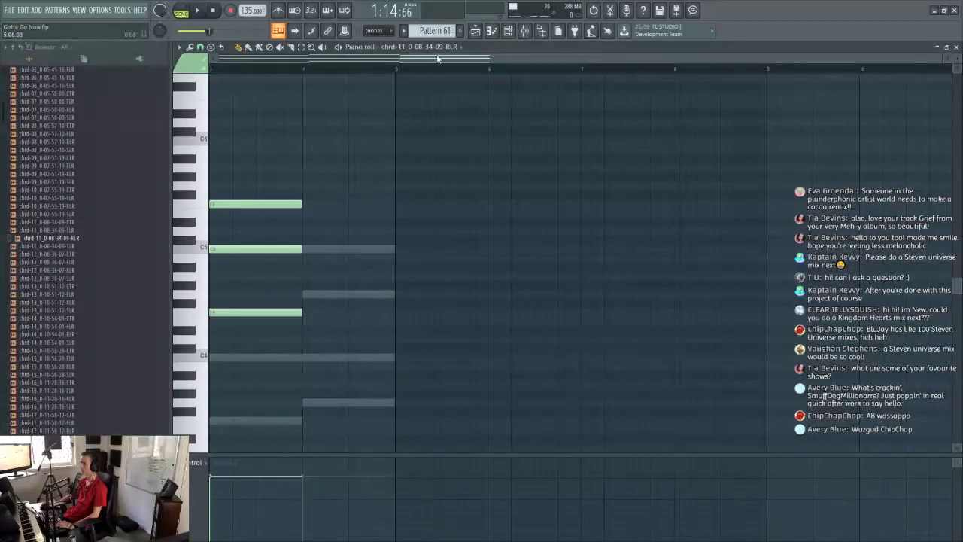
click(480, 34)
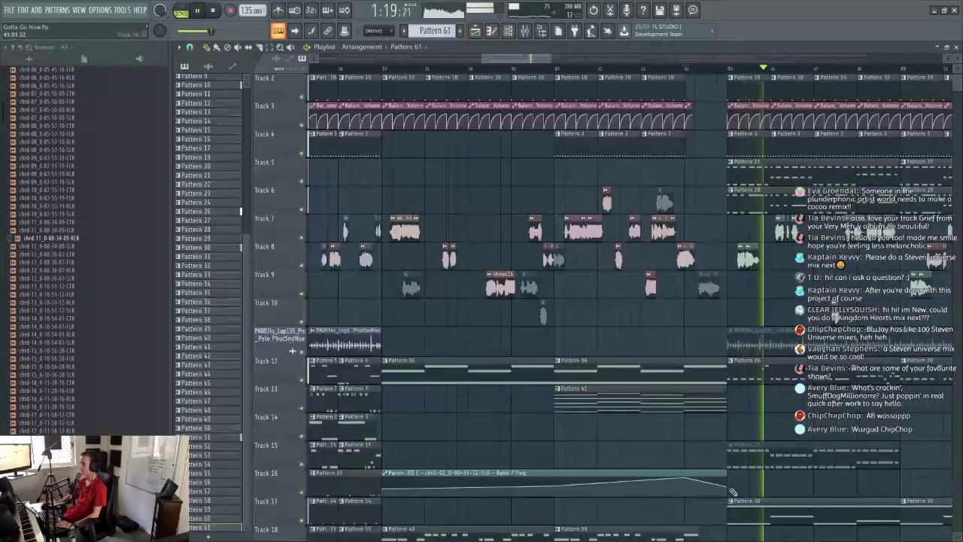
Step: Audition the extended section and delete the low G3 note at bar 4 of Pattern 61's chrd-02_0-00-55-12-SLR part
key(space)
key(space)
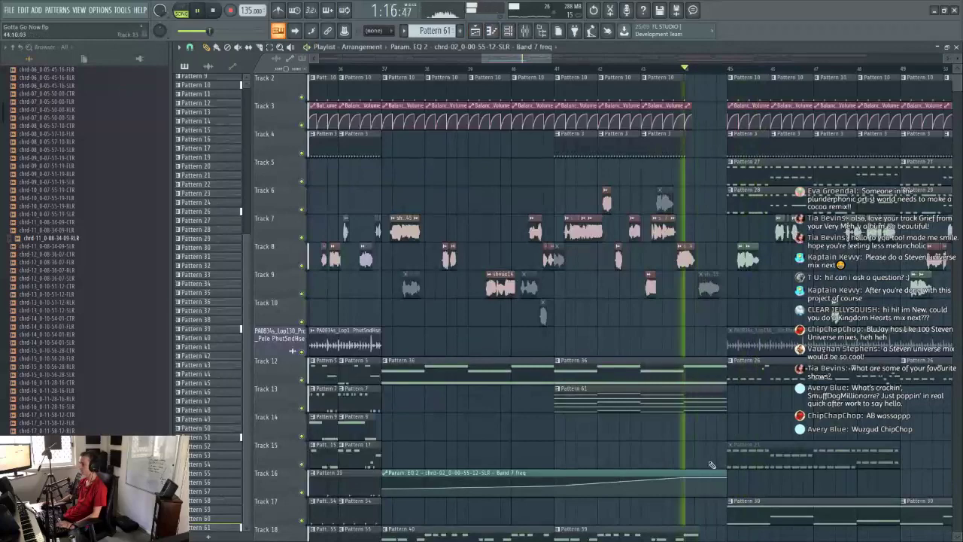
key(space)
double_click(697, 410)
click(453, 47)
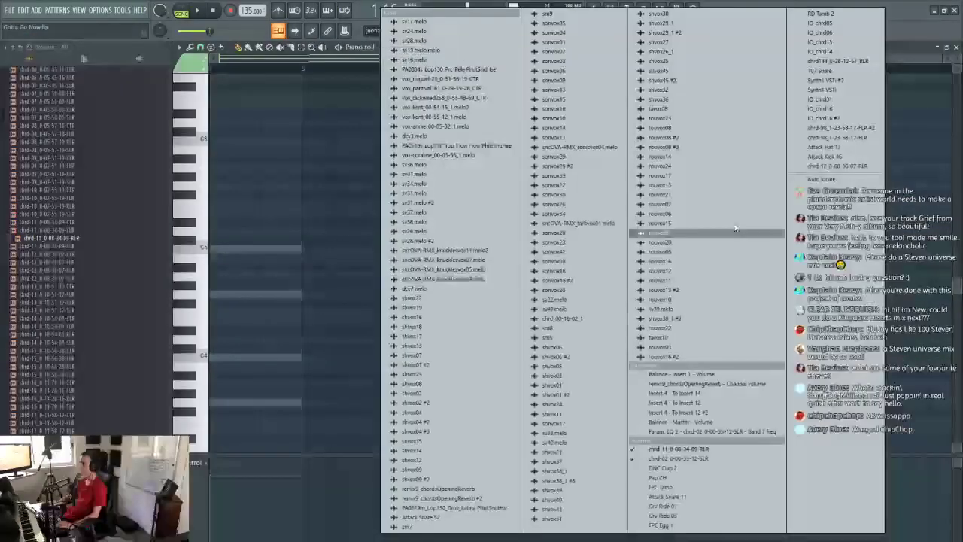
click(697, 458)
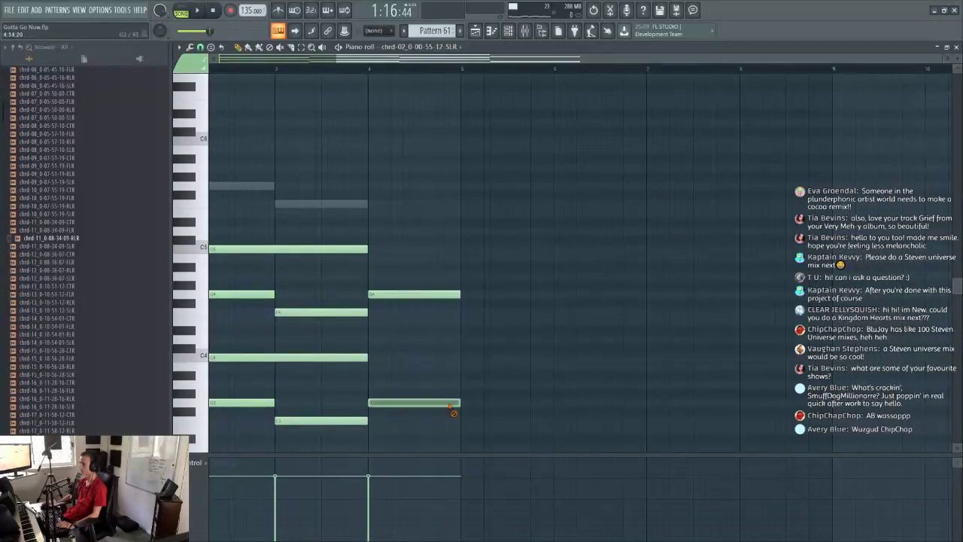
key(space)
click(475, 30)
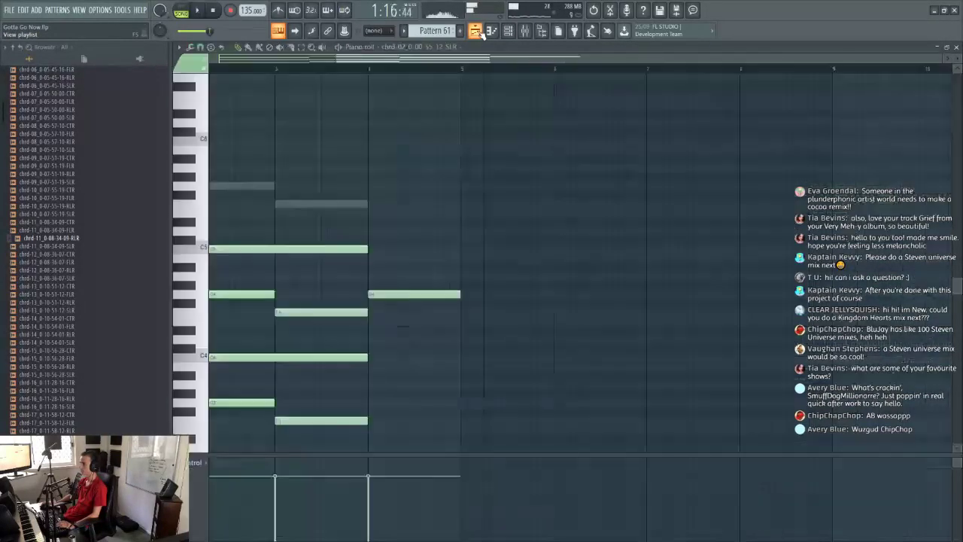
Step: Try a C5 note at bar 4 of the chrd-02 part, remove it after listening, and return to the playlist
mouse_move(372, 254)
mouse_down()
mouse_move(373, 232)
mouse_move(393, 231)
mouse_move(372, 249)
mouse_move(392, 250)
mouse_up()
key(space)
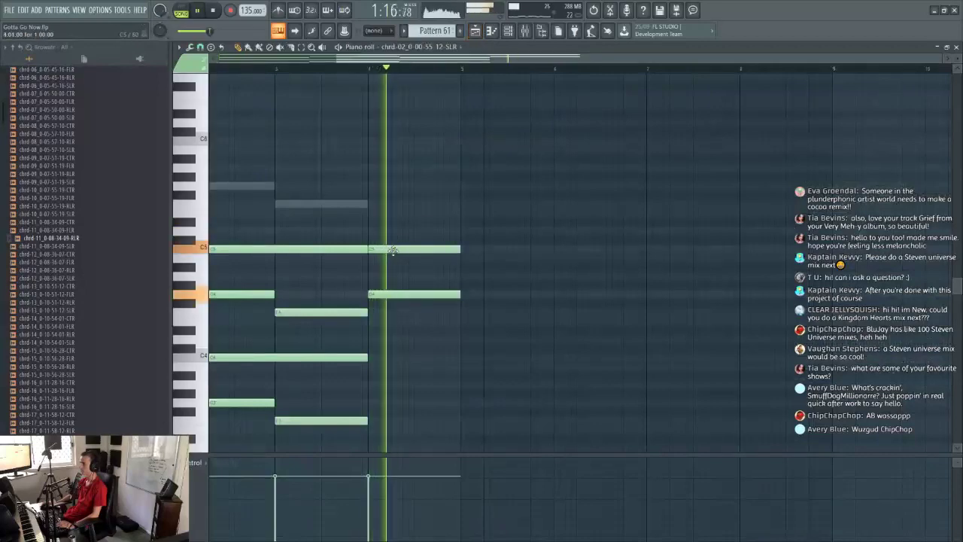
key(space)
right_click(393, 251)
key(space)
click(476, 31)
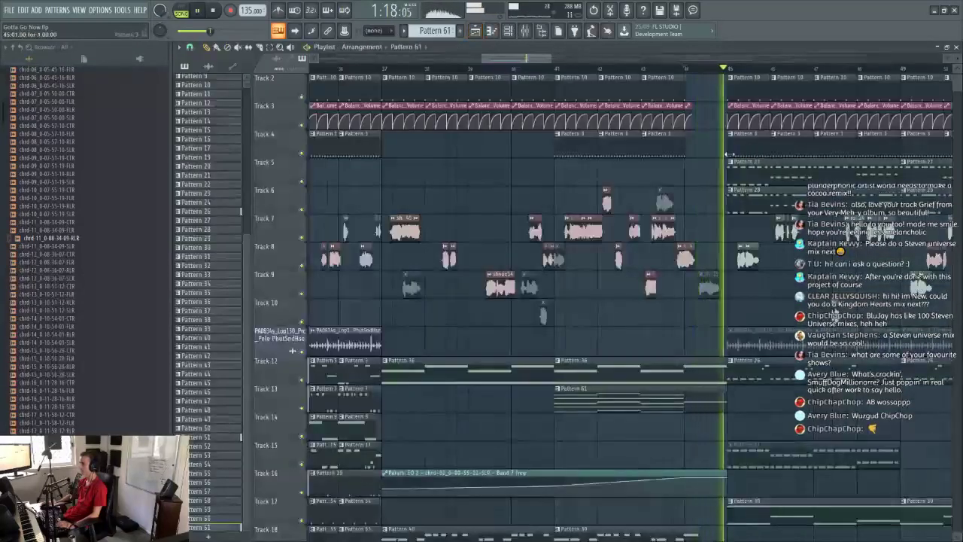
Step: Lower the Band 7 freq automation's end point at bar 45 into a curved fall-off and audition from about bar 44
click(692, 68)
key(space)
key(space)
drag(726, 477, 727, 498)
key(space)
key(space)
key(space)
key(space)
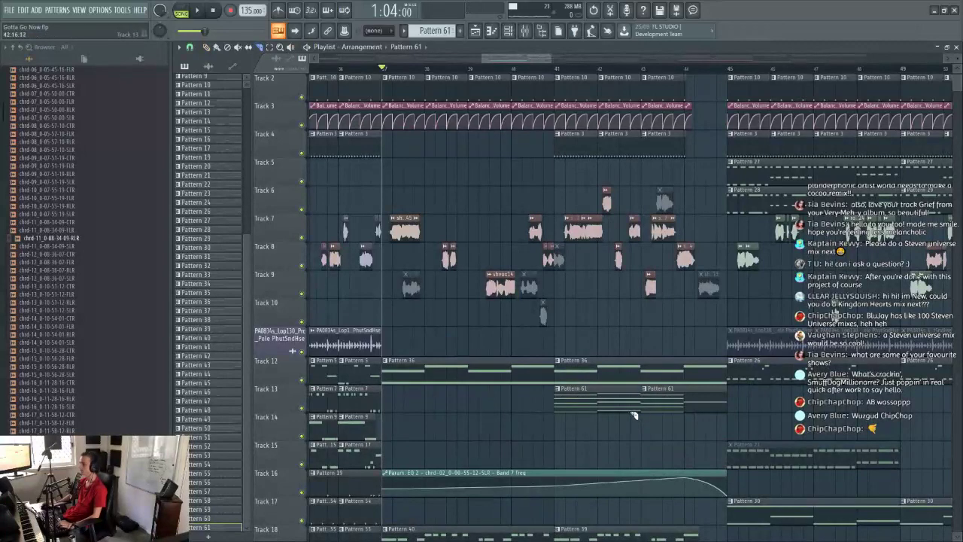
Step: Copy the Pattern 61 clips on Track 13 back to bars 37 and 39 to fill the first half of the section
drag(594, 407, 496, 375)
scroll(475, 444, down, 1)
drag(503, 407, 419, 376)
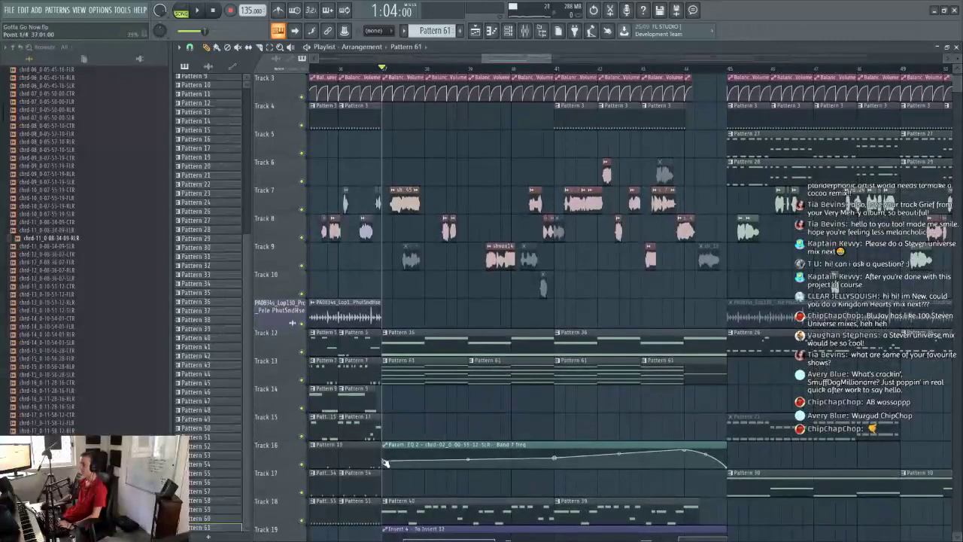
Step: Delete the Band 7 freq automation point at bar 41 and play the arrangement from bar 37
right_click(556, 458)
click(577, 363)
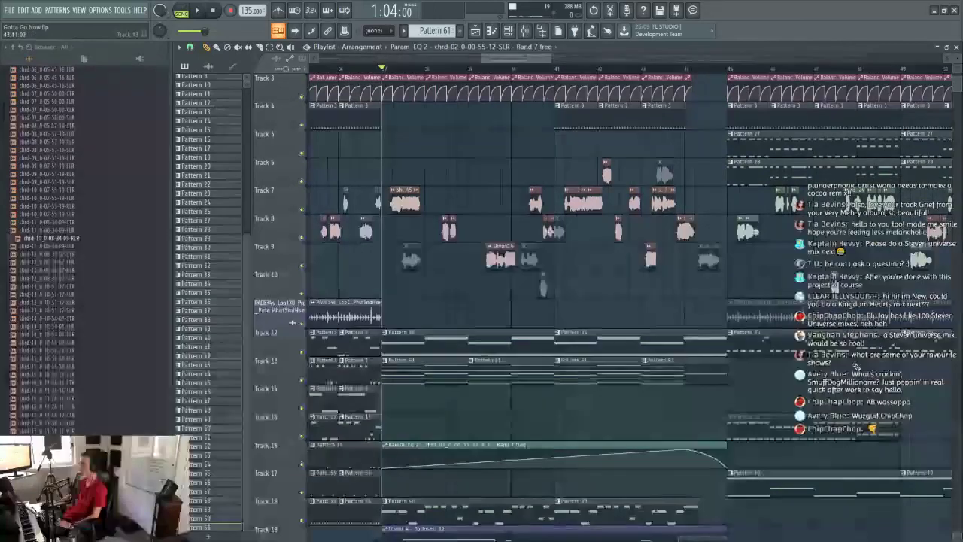
scroll(672, 126, up, 2)
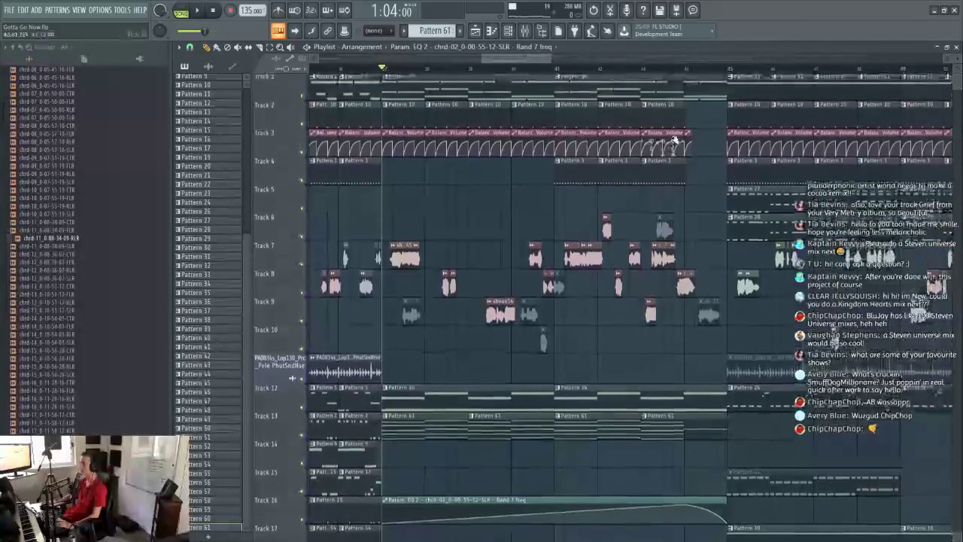
key(space)
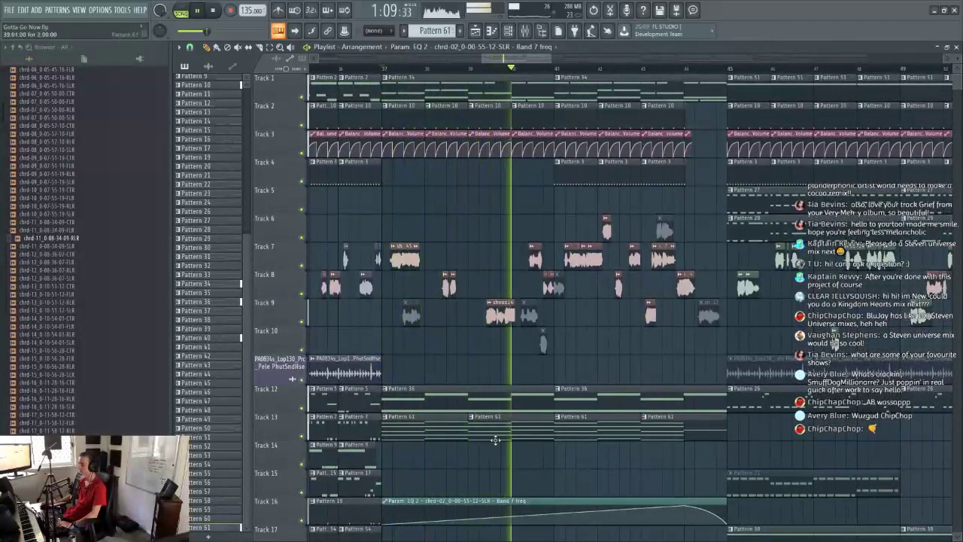
Step: Add a low Band 7 freq automation point at bar 39 and a raised one at bar 41, replaying from bar 37
right_click(468, 523)
key(space)
key(space)
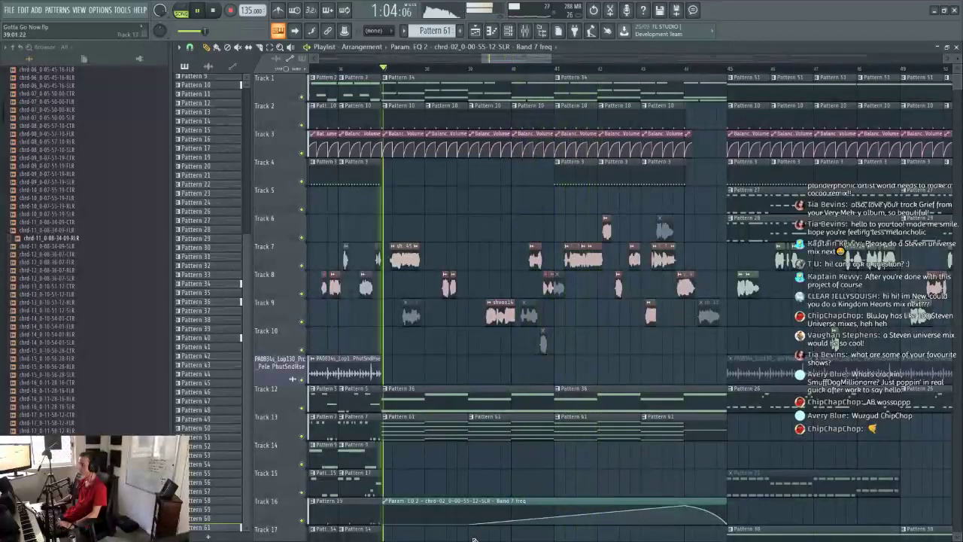
right_click(555, 516)
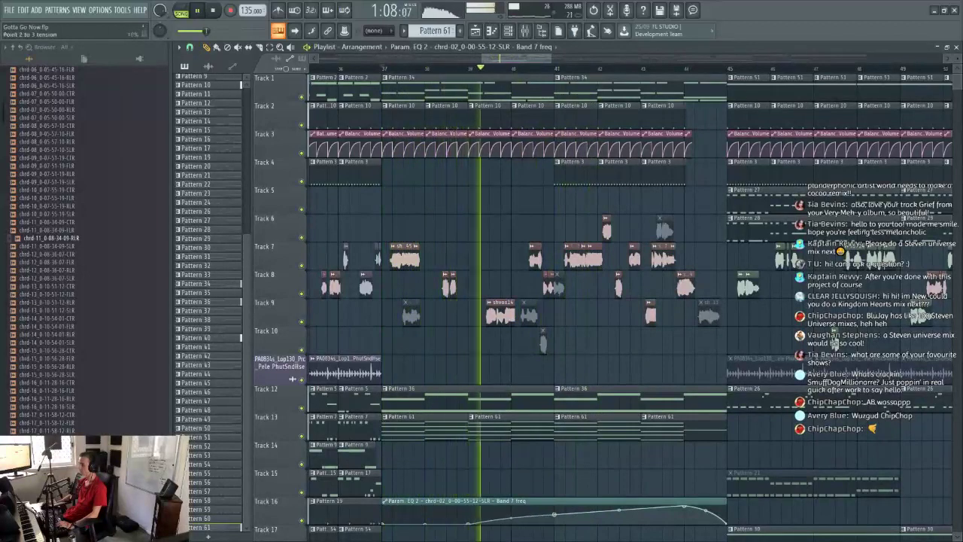
drag(511, 518, 555, 512)
key(space)
key(space)
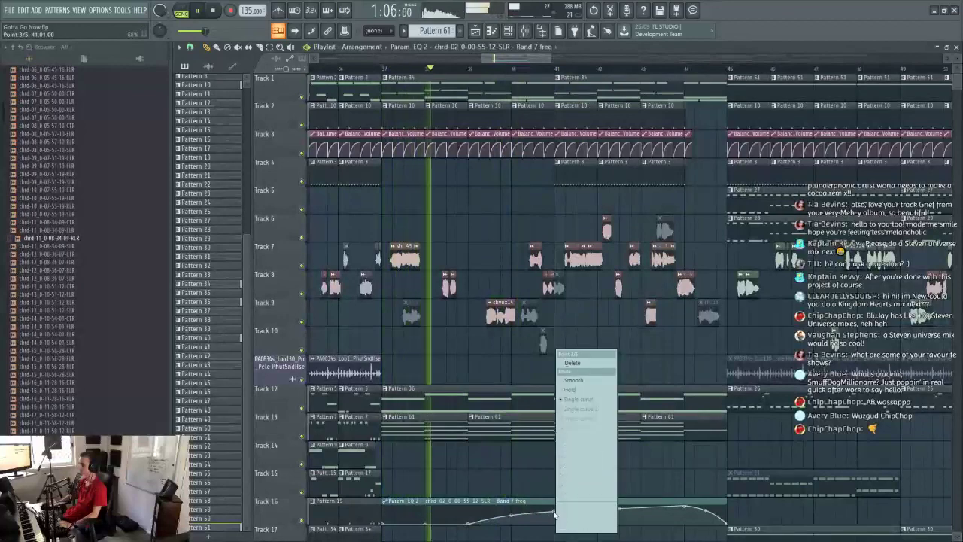
Step: Delete the bar 41 automation point, try a raised point at bar 40, and replay from bar 37
right_click(555, 510)
click(583, 364)
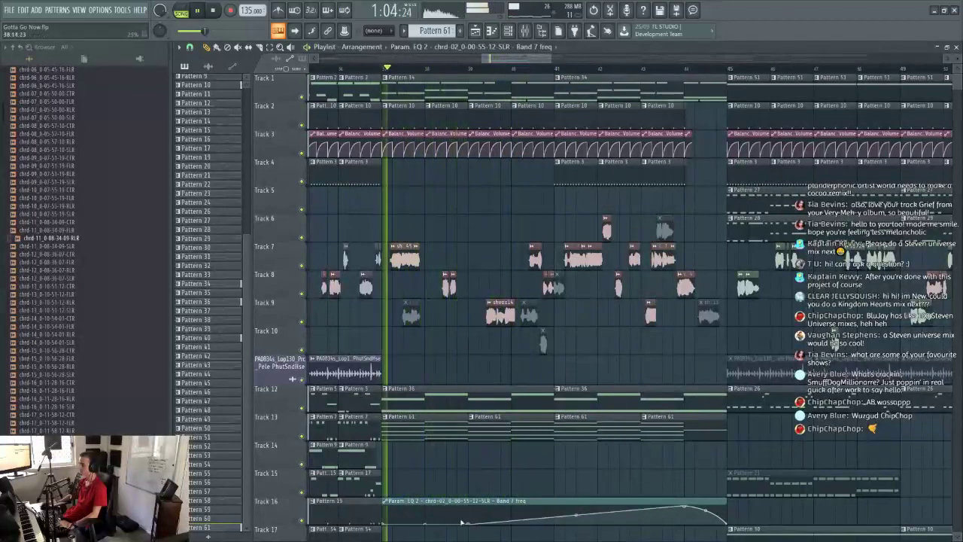
right_click(530, 497)
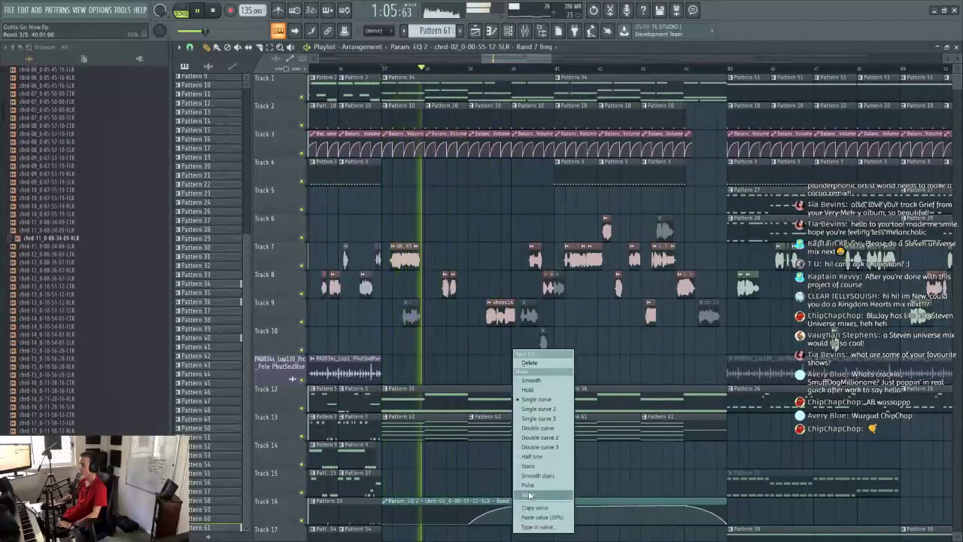
click(539, 384)
key(space)
key(space)
Step: Delete the Band 7 freq automation points at bar 39, midway through bar 38 and just after bar 40, replaying between edits
right_click(471, 524)
click(489, 363)
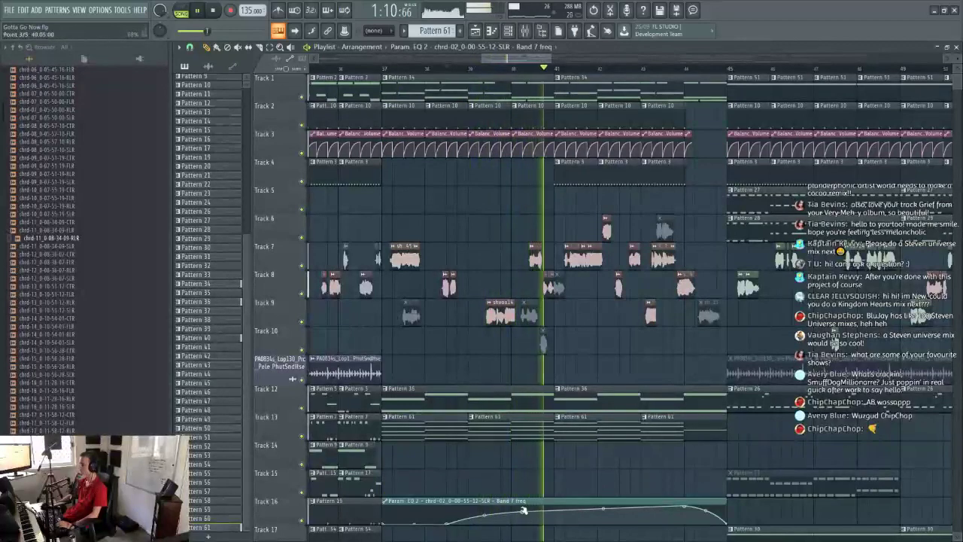
key(space)
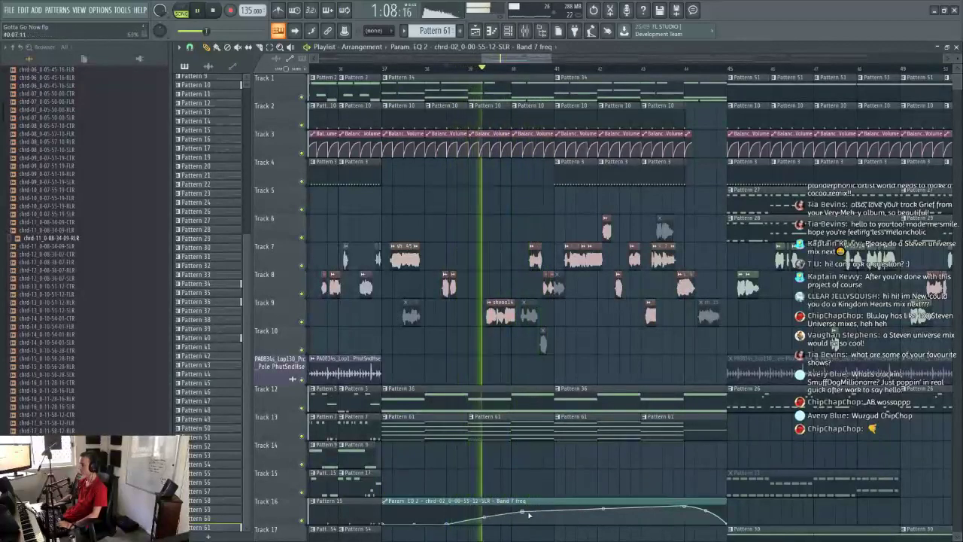
right_click(449, 523)
click(421, 359)
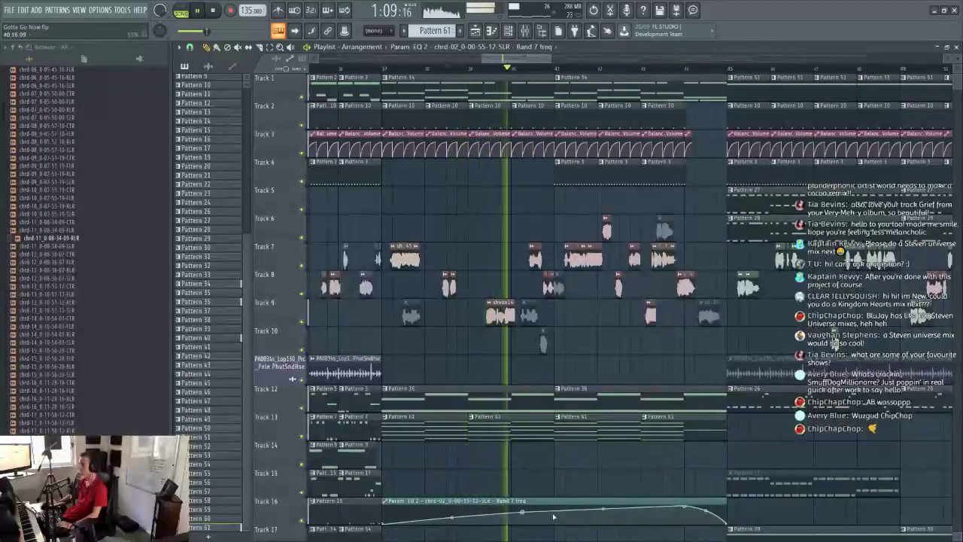
right_click(521, 512)
click(554, 363)
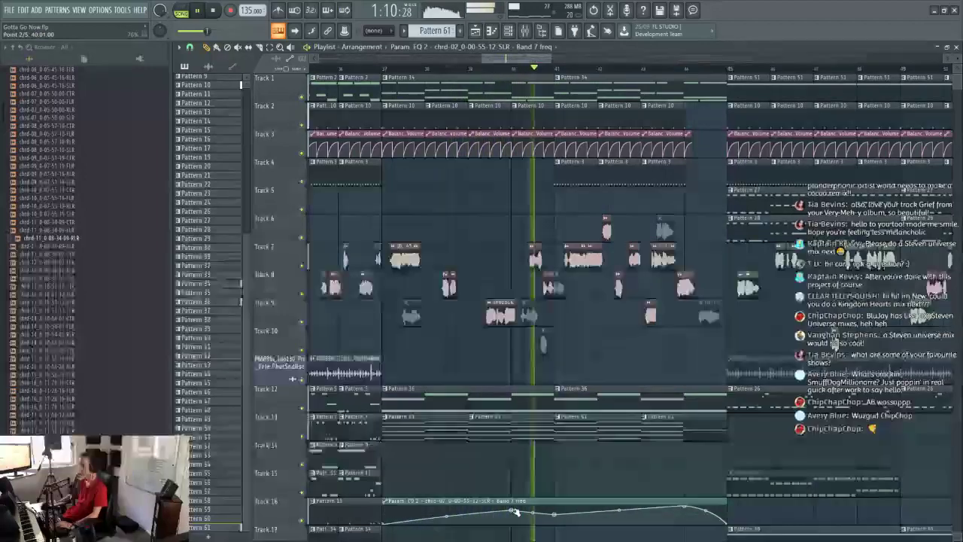
Step: Rework the Band 7 freq automation points around bars 40 and 41 into a peak at bar 41 and a dip at bar 42, then replay
right_click(555, 513)
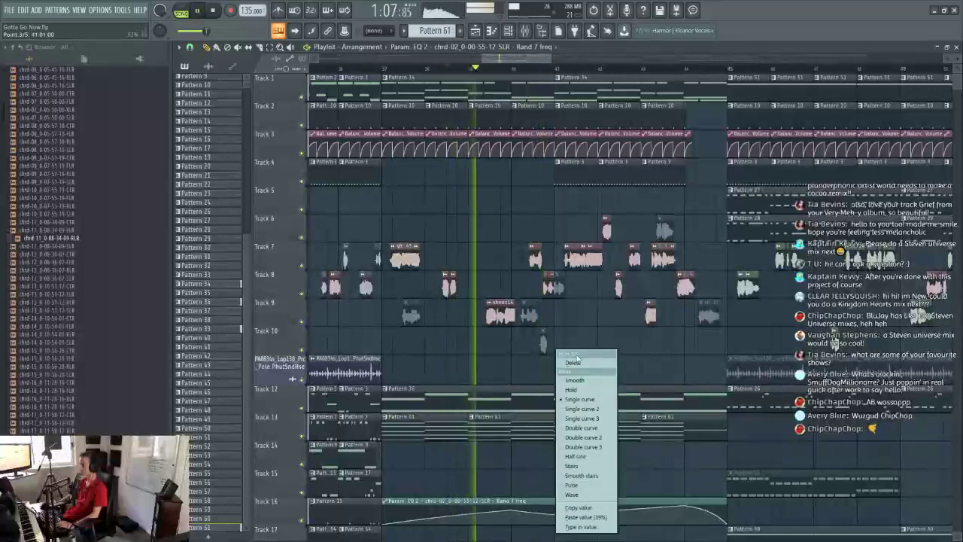
right_click(512, 513)
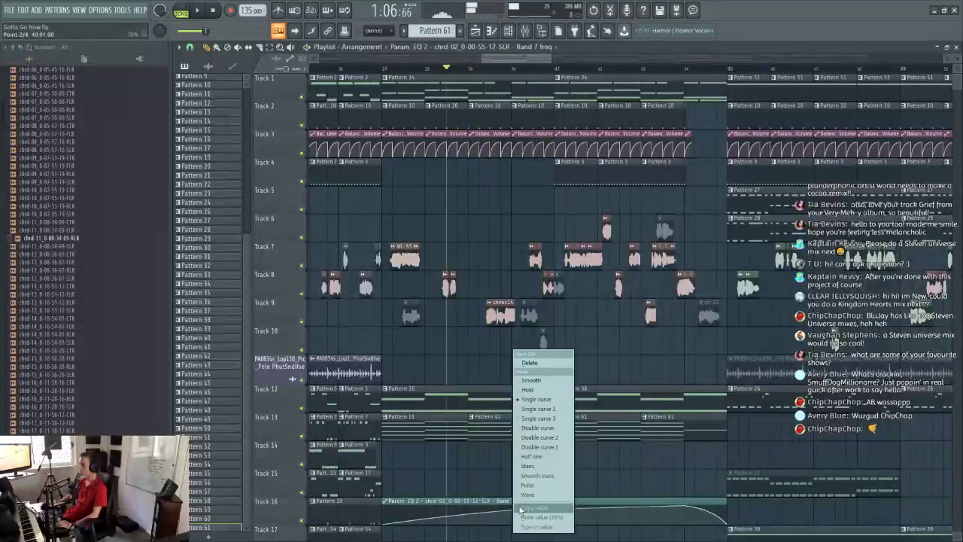
click(540, 366)
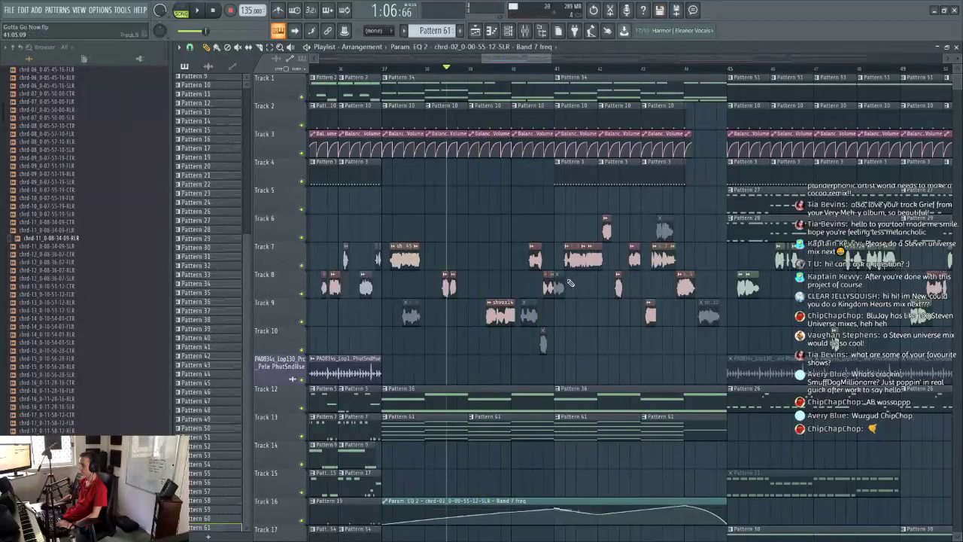
key(space)
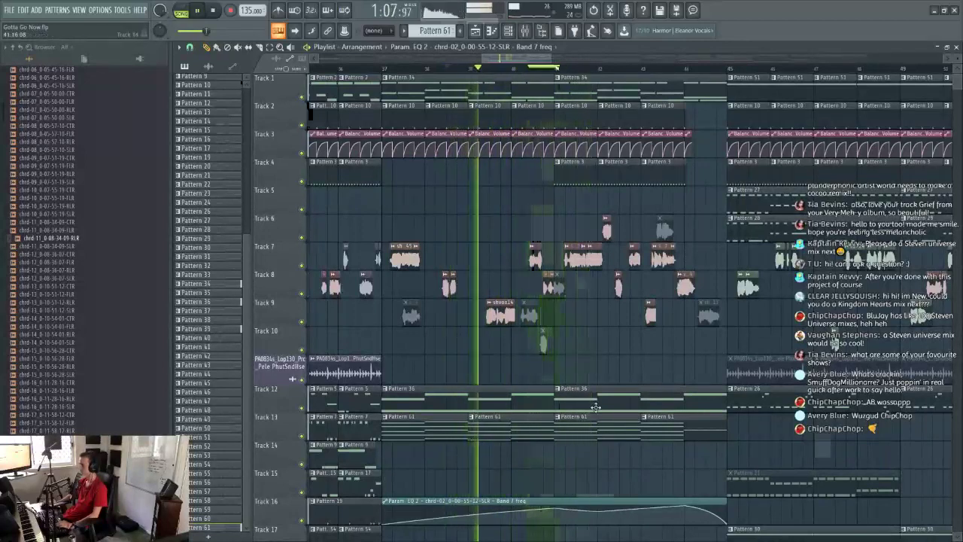
Step: Delete the Band 7 freq automation points at bars 42 and 43, shape a shallow dip mid-bar 42, and audition from bar 41
click(561, 68)
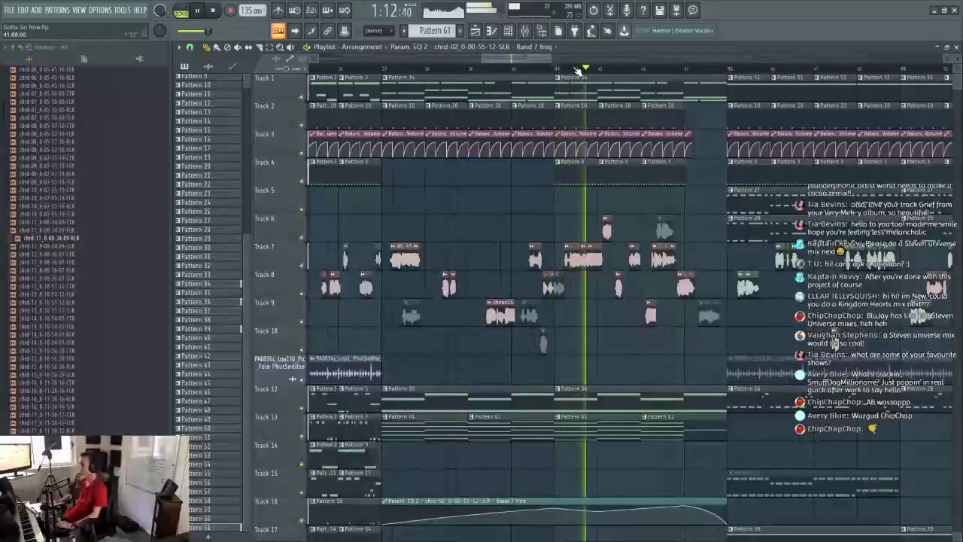
right_click(599, 512)
click(639, 365)
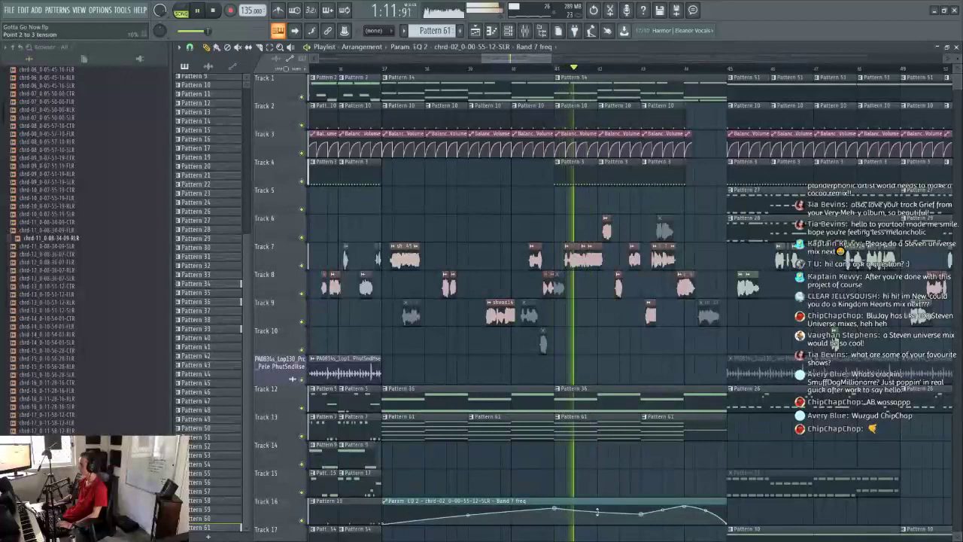
right_click(644, 515)
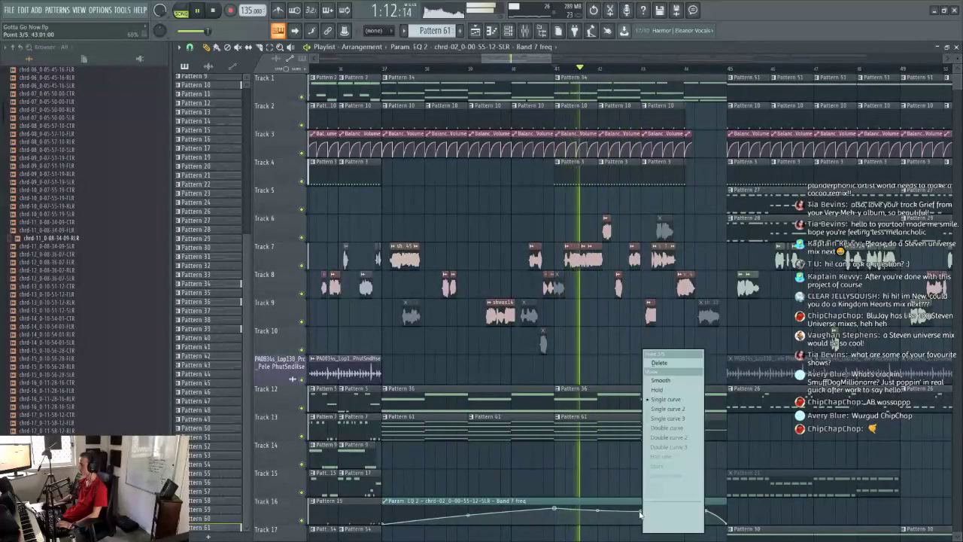
click(668, 369)
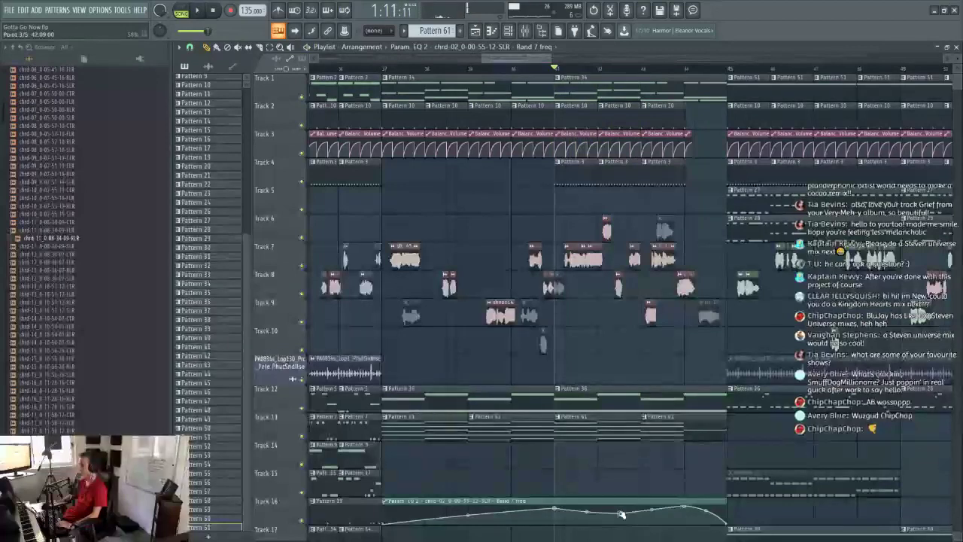
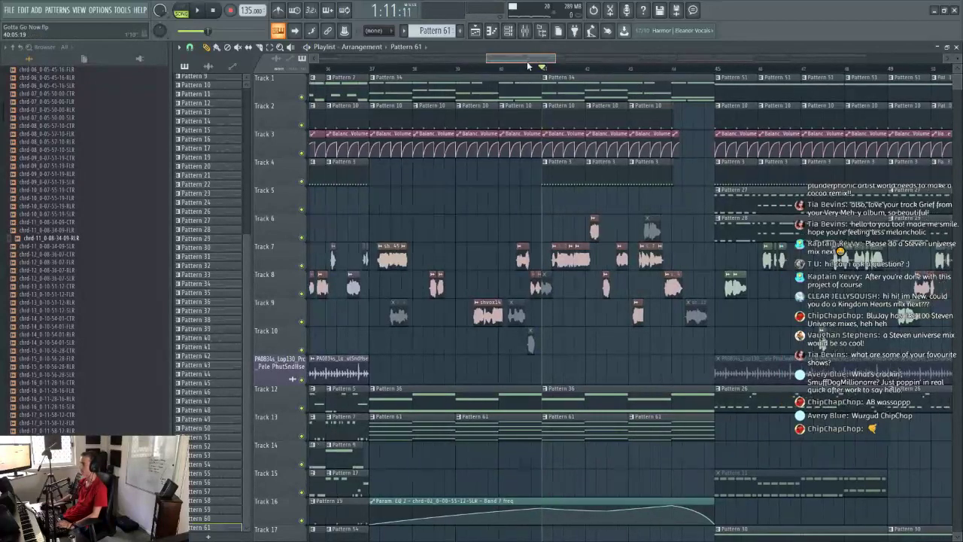
key(space)
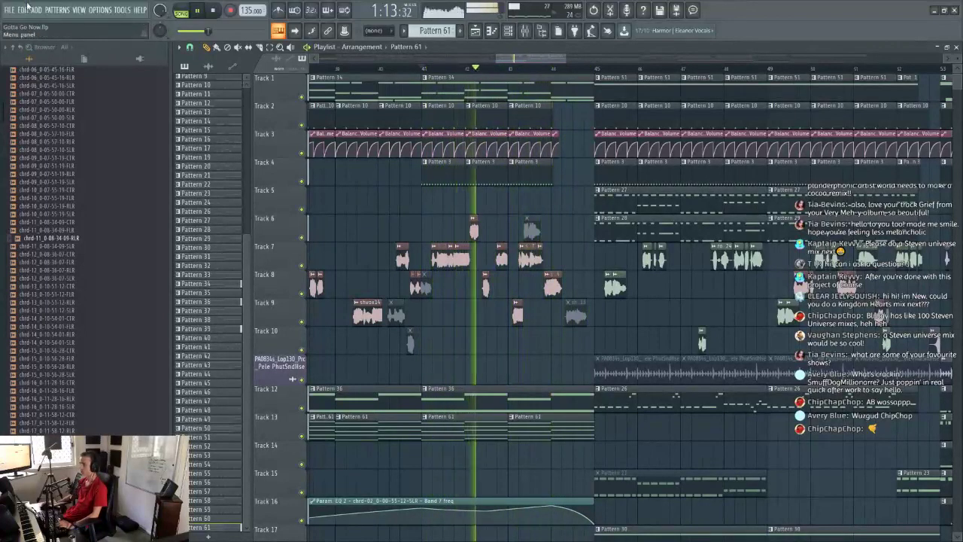
key(space)
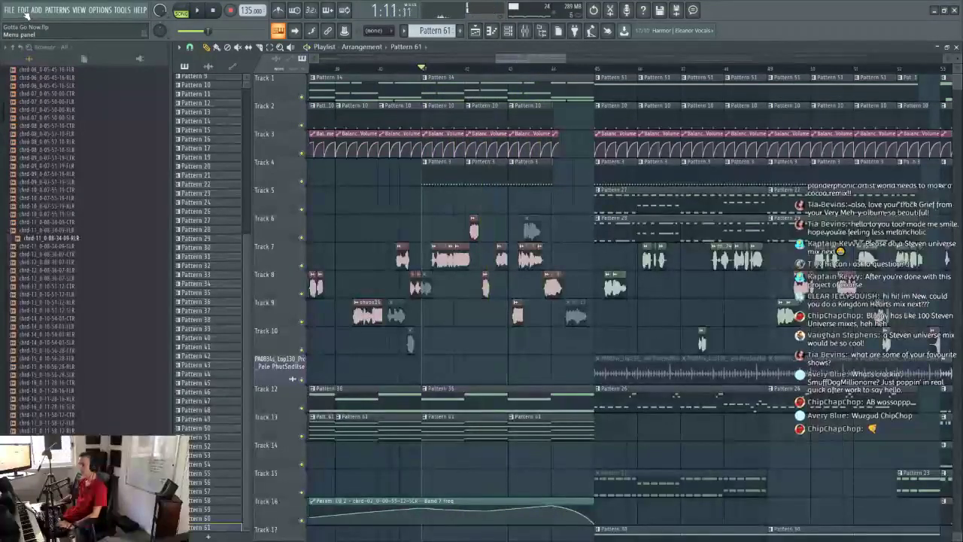
Step: Replay the Pattern 61 chord section in the arrangement, restarting playback partway through bar 39
scroll(415, 69, down, 4)
click(348, 69)
key(space)
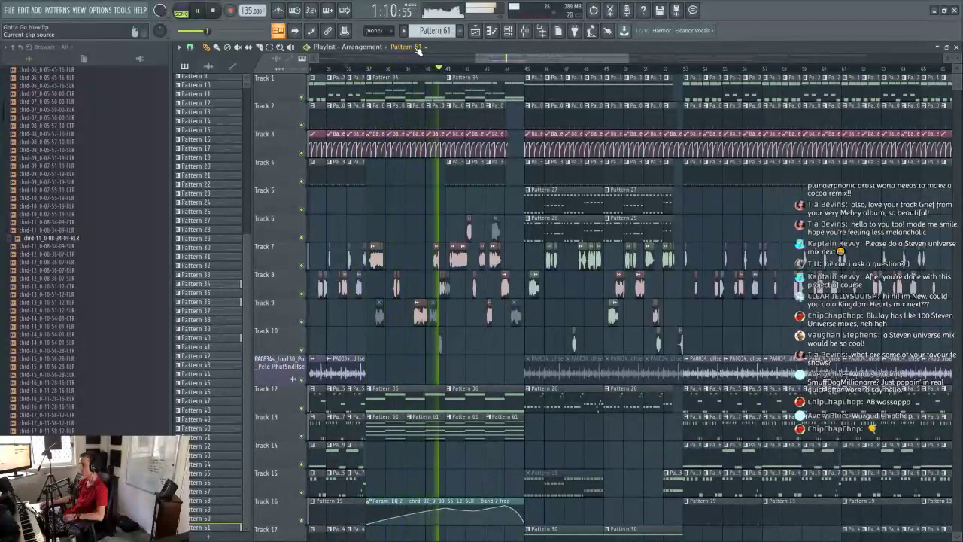
click(413, 68)
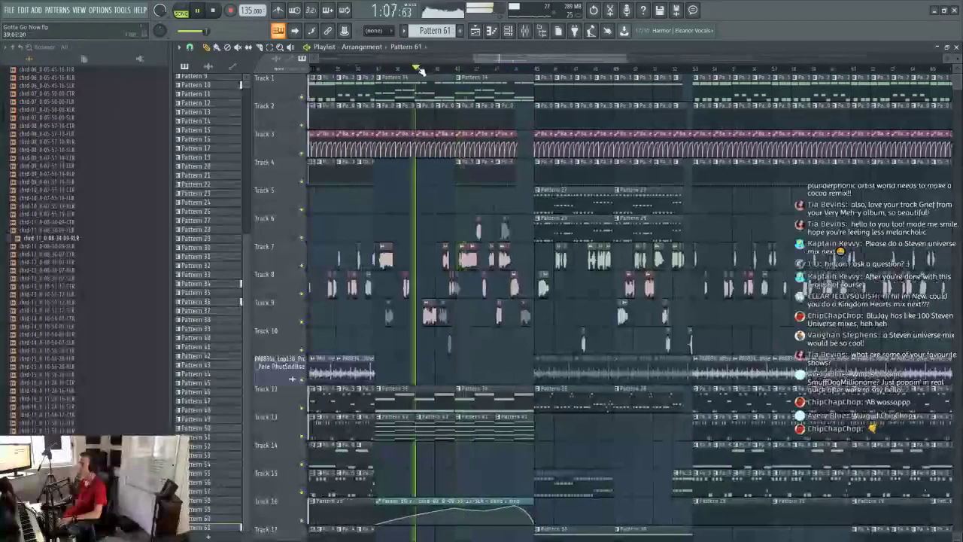
Step: Delete the Band 7 freq automation point midway through bar 42 and replay from just before bar 41
scroll(419, 72, up, 3)
scroll(447, 375, up, 2)
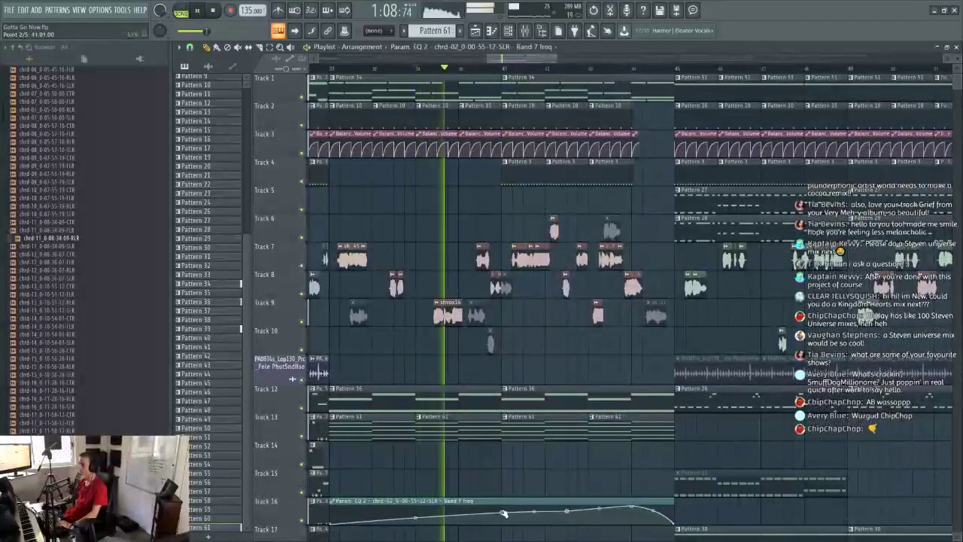
right_click(567, 512)
click(589, 438)
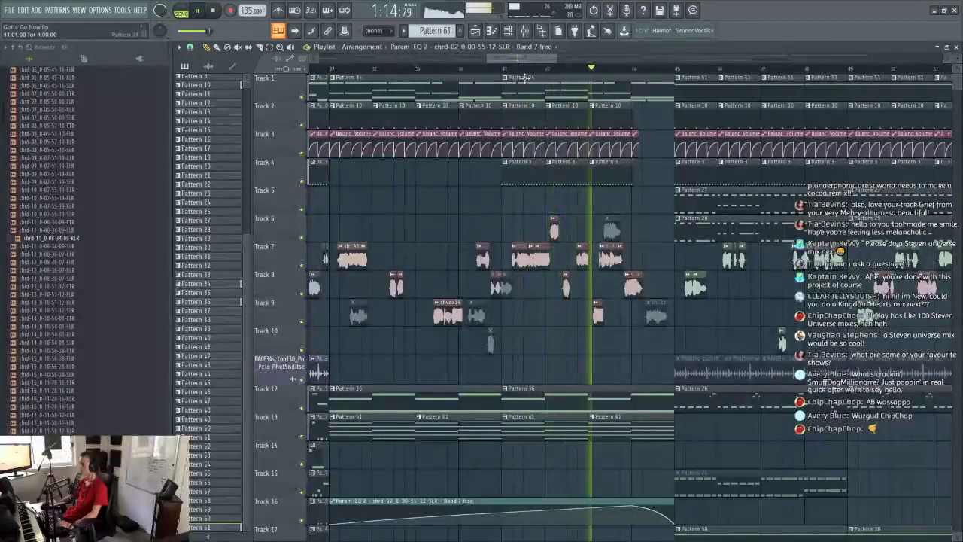
click(495, 69)
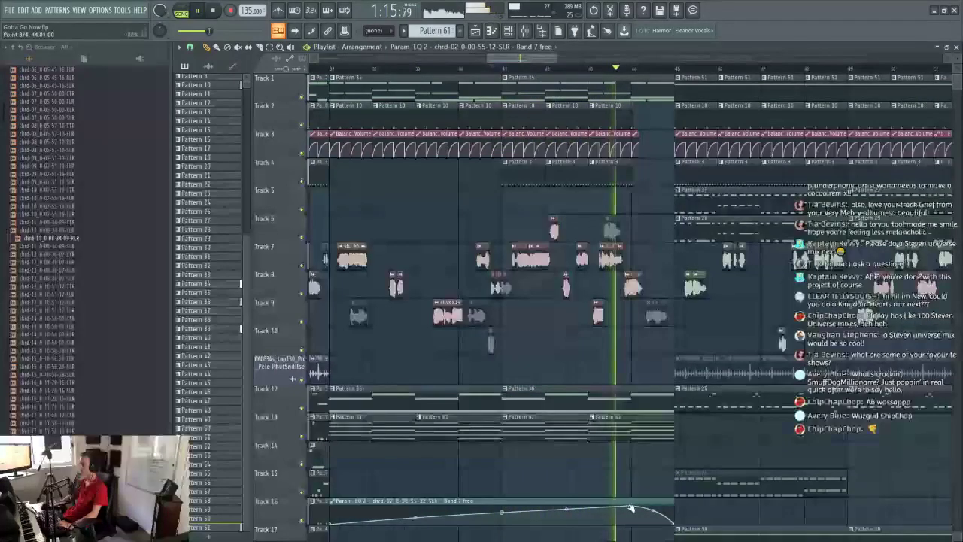
Step: Shift the Band 7 freq peak from bar 44 to late bar 43, raise the end point at bar 45, and replay the ending
key(space)
key(space)
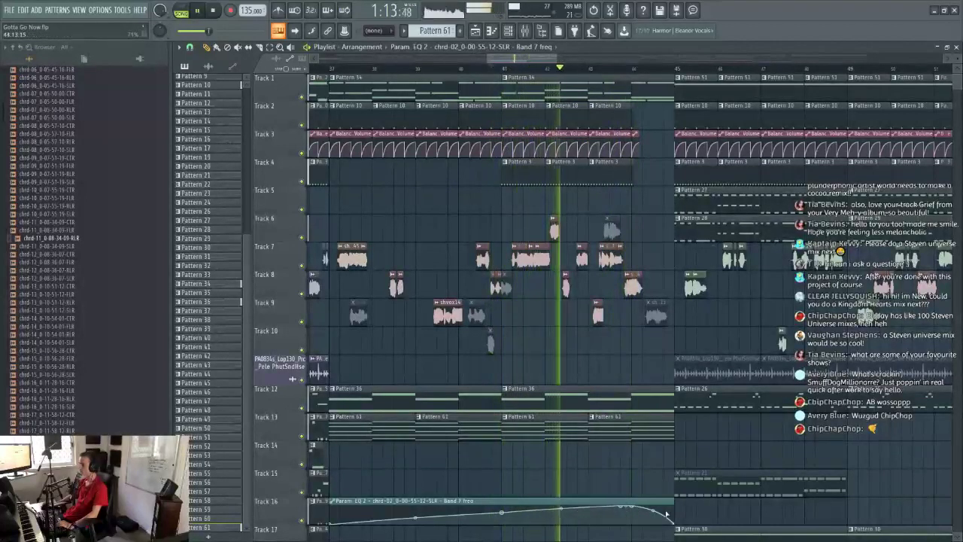
right_click(629, 506)
click(653, 363)
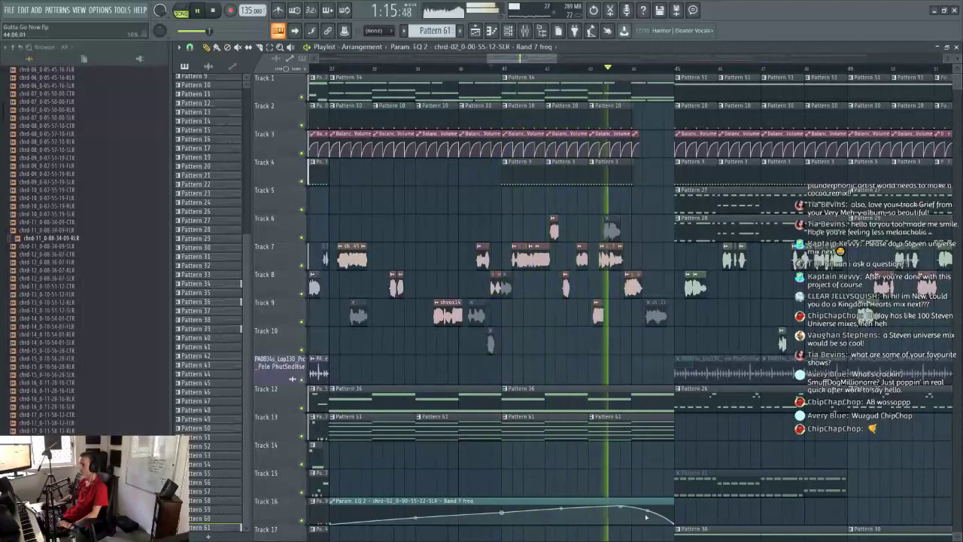
key(space)
key(space)
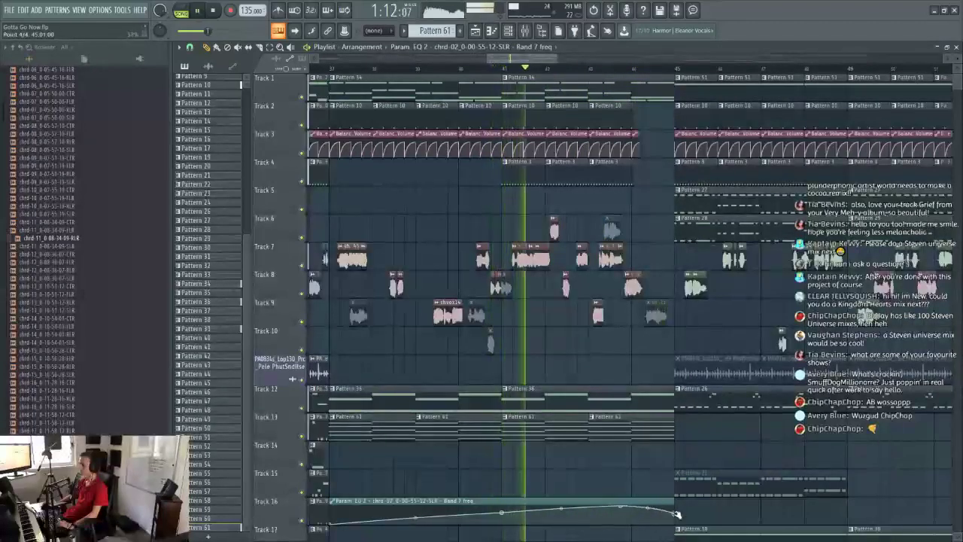
click(625, 69)
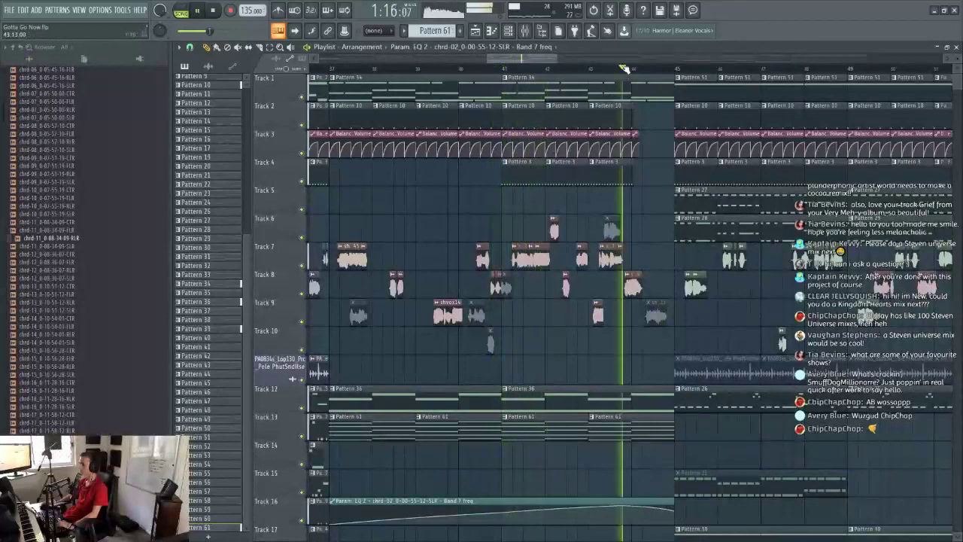
Step: Delete the Pattern 61 clip at bar 43, extend the bar 41 clip to bar 45 in its place, and replay the transition
right_click(642, 429)
drag(587, 430, 668, 429)
key(space)
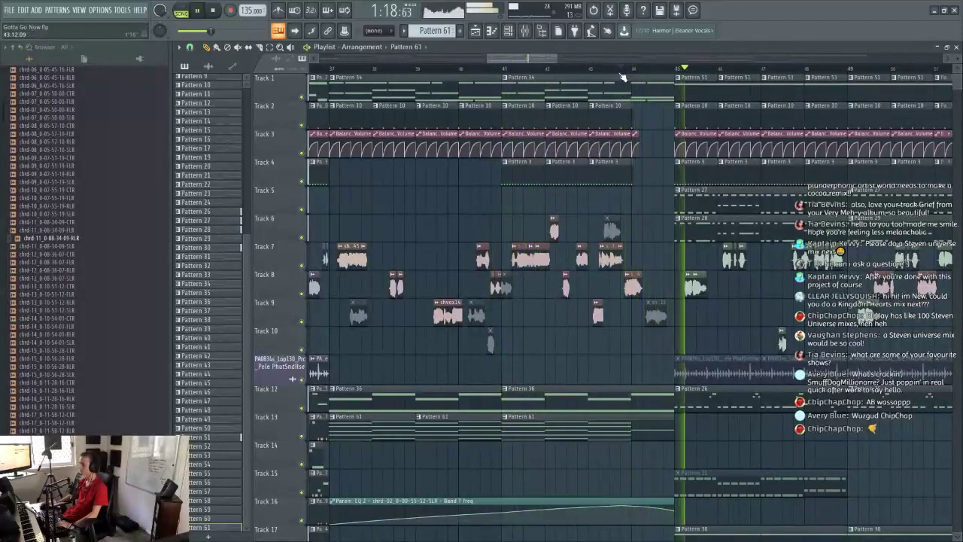
Step: Check Pattern 61's notes in the piano roll and return to the playlist
scroll(623, 78, down, 6)
scroll(611, 80, down, 5)
scroll(611, 80, up, 9)
scroll(611, 80, down, 1)
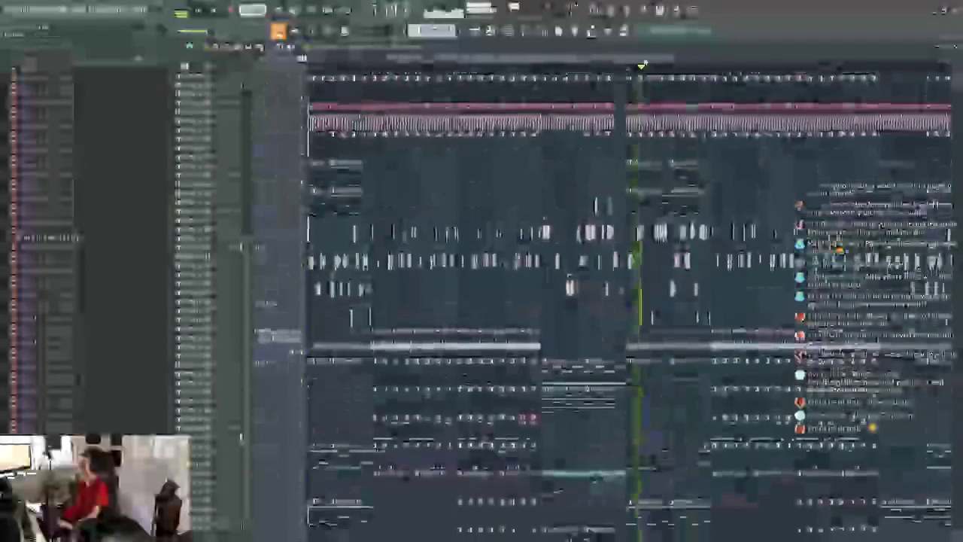
scroll(641, 69, up, 8)
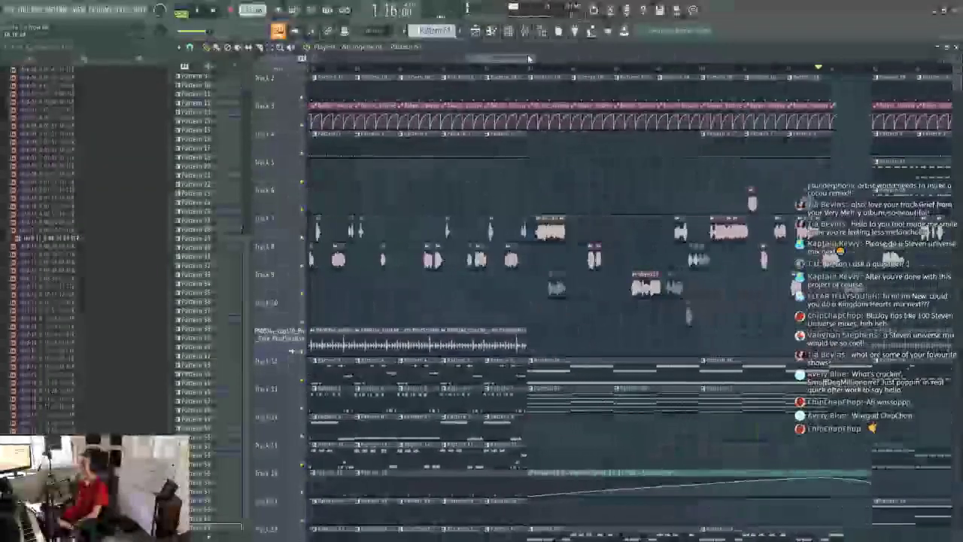
key(F7)
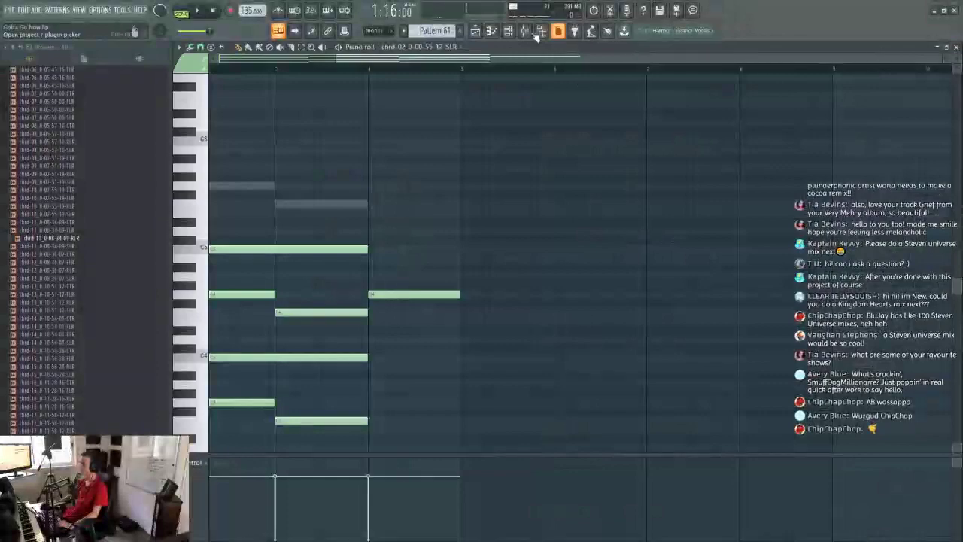
click(475, 31)
Step: Play the arrangement from bar 53
scroll(579, 70, down, 8)
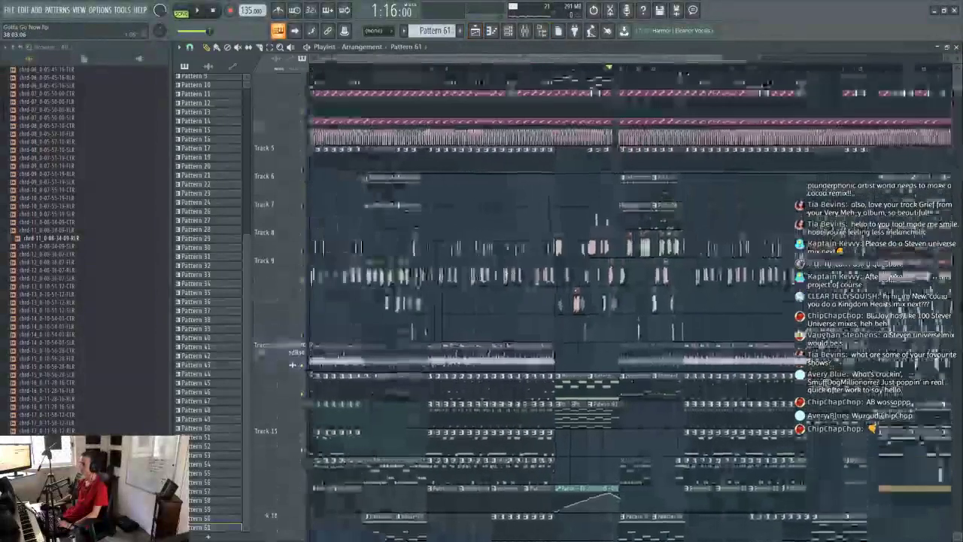
scroll(624, 70, down, 4)
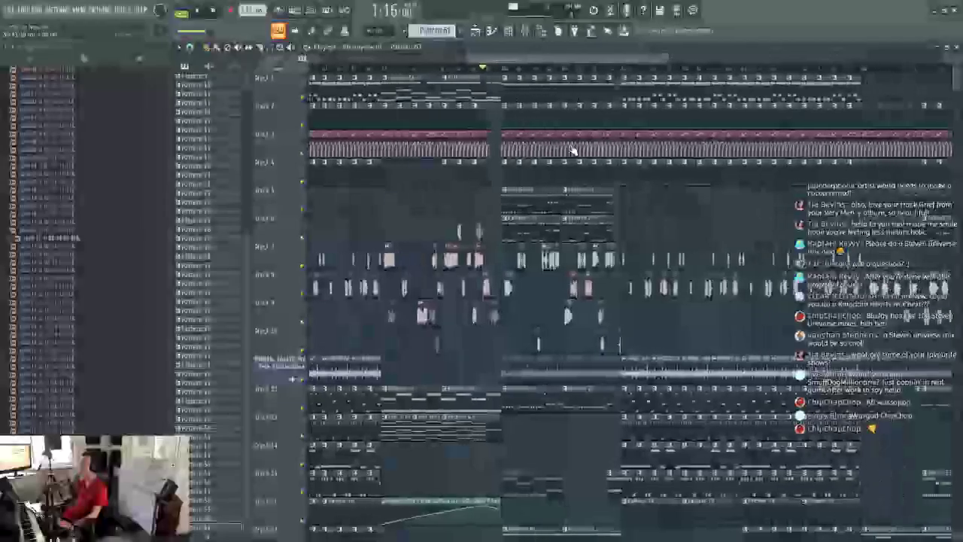
click(624, 70)
key(space)
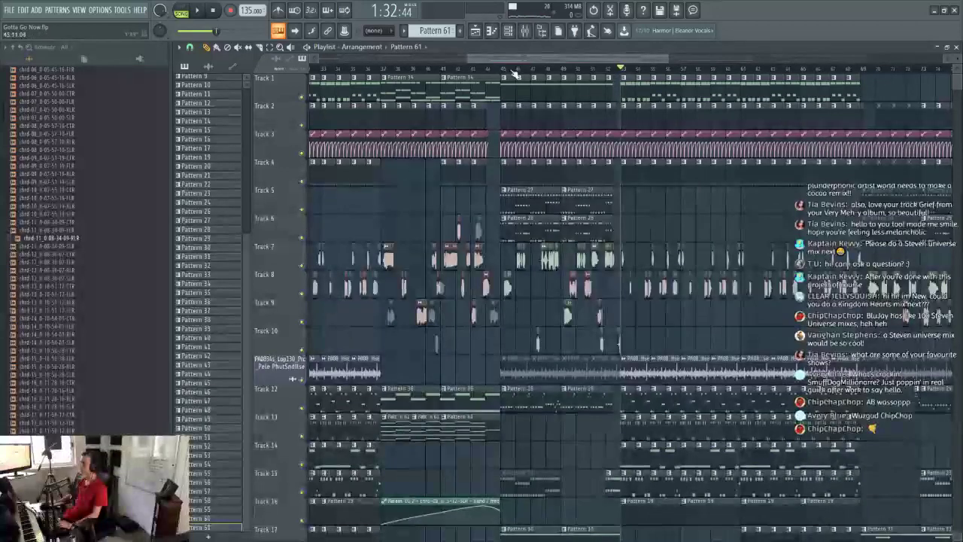
Step: Play the arrangement from bar 37, where the Pattern 61 chords begin
scroll(514, 72, down, 4)
scroll(456, 73, up, 6)
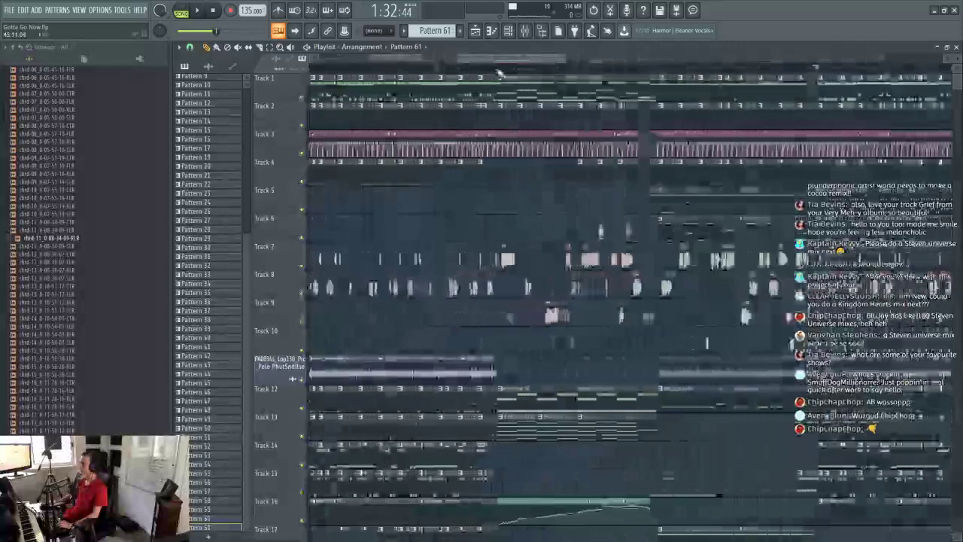
click(502, 70)
key(space)
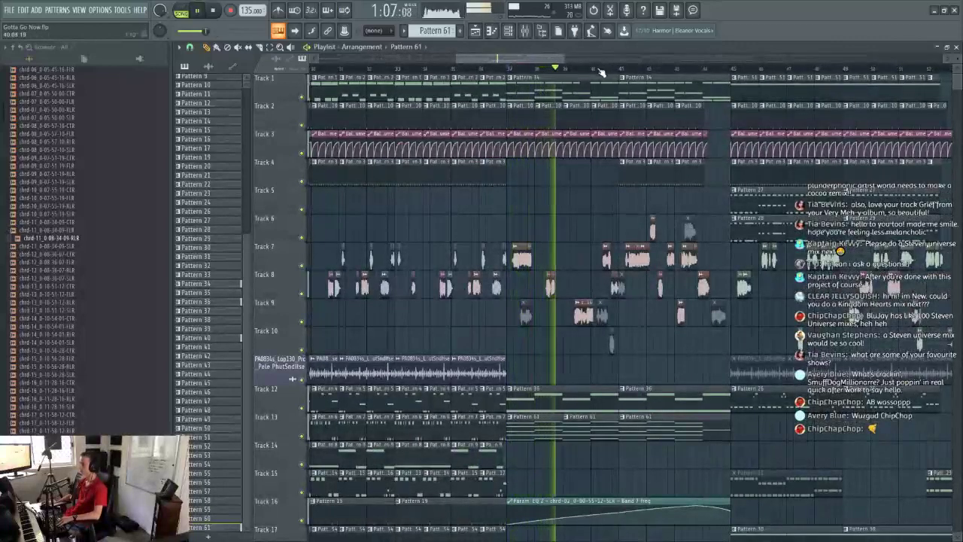
Step: Unmute the greyed-out vocal clip on Track 8 at bar 41
scroll(601, 71, up, 4)
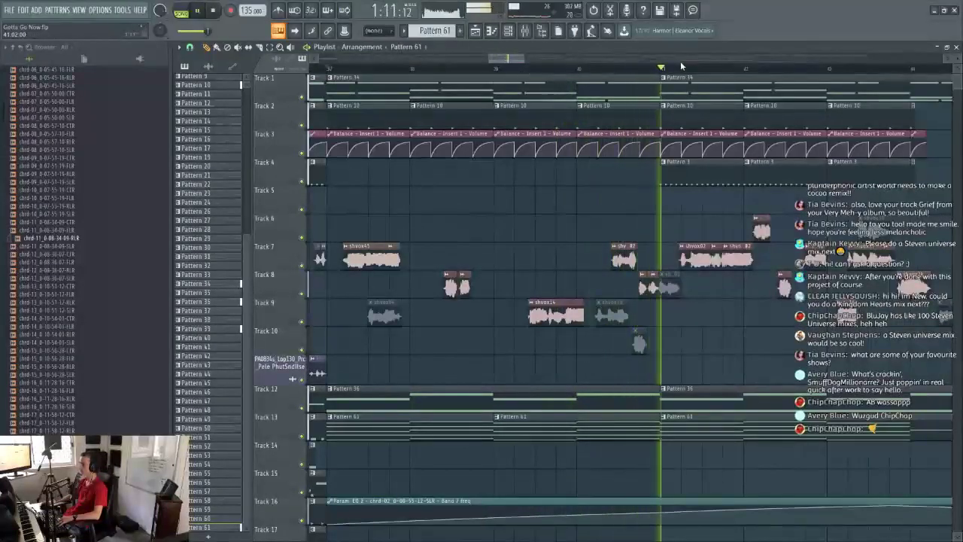
click(590, 70)
click(237, 47)
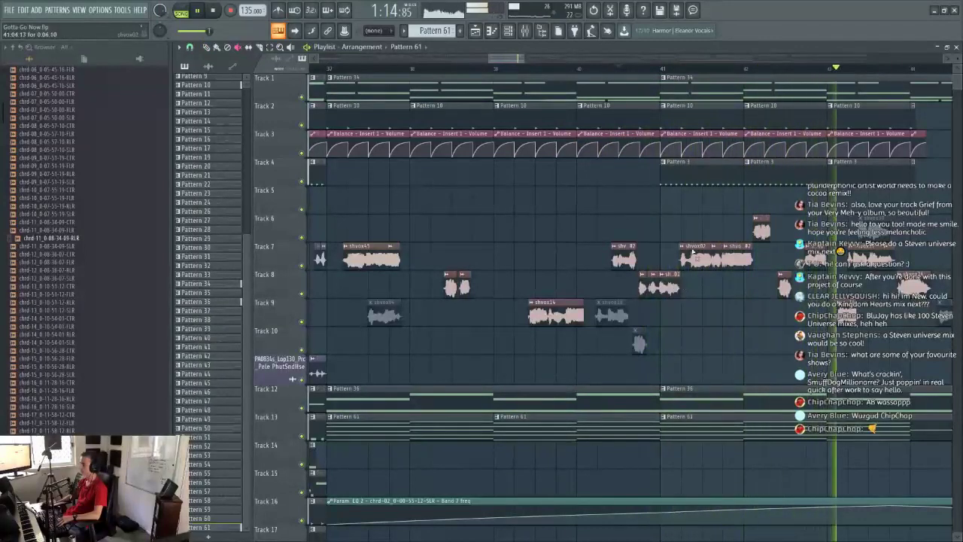
Step: Examine the vocal clips in the matching section from bar 93 for comparison
scroll(507, 66, down, 7)
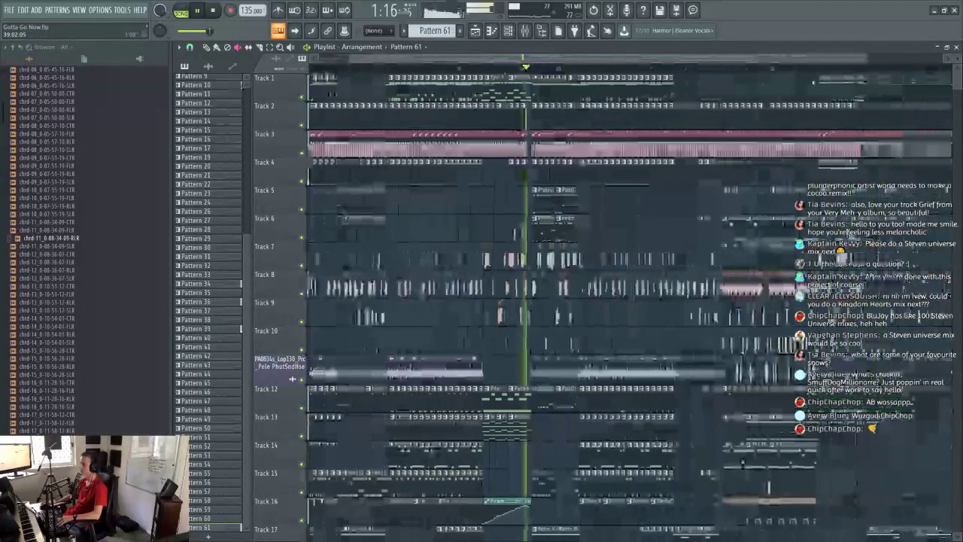
scroll(863, 75, up, 6)
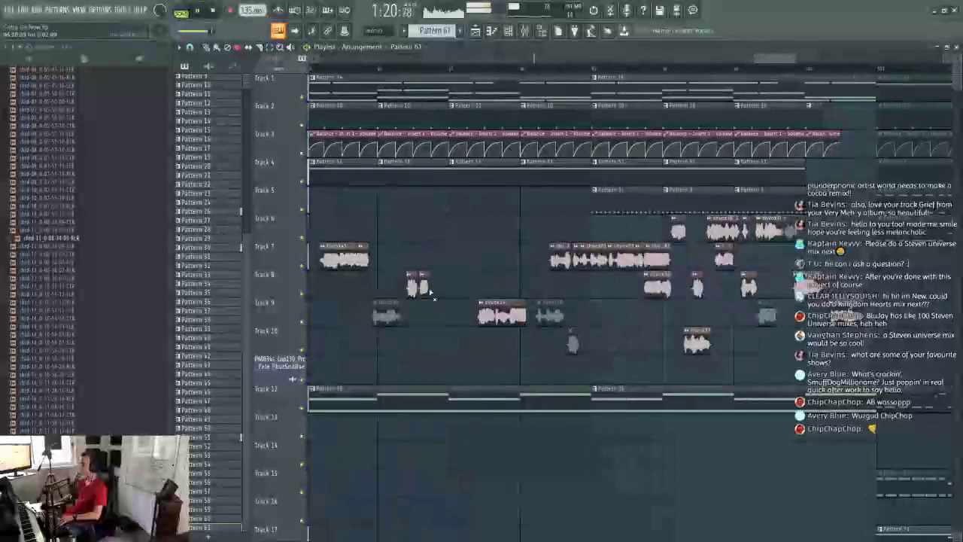
scroll(716, 55, down, 5)
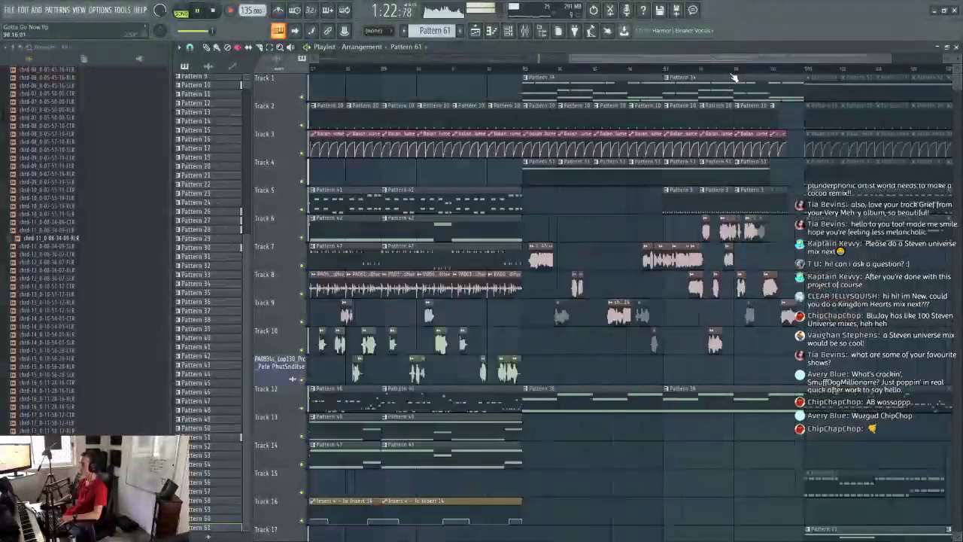
Step: Switch back to the Draw tool, listen through the section after bar 45, and replay the breakdown from bar 37
click(208, 47)
scroll(707, 61, up, 3)
scroll(573, 197, down, 3)
scroll(571, 198, up, 3)
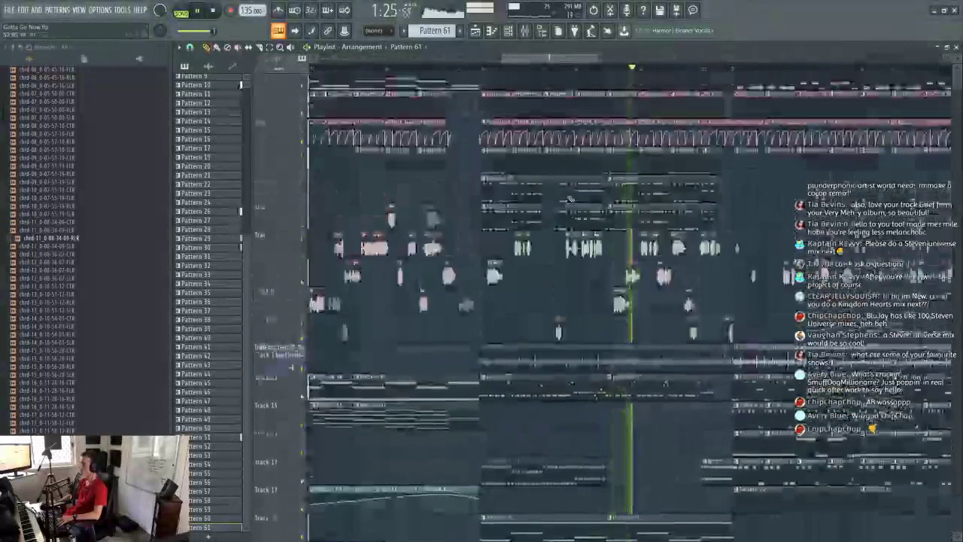
drag(567, 60, 581, 61)
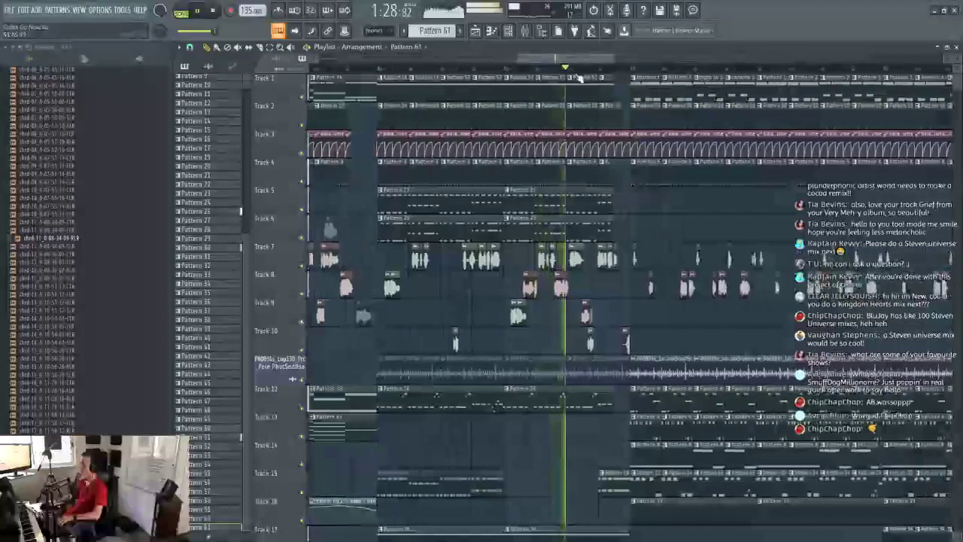
scroll(579, 77, down, 3)
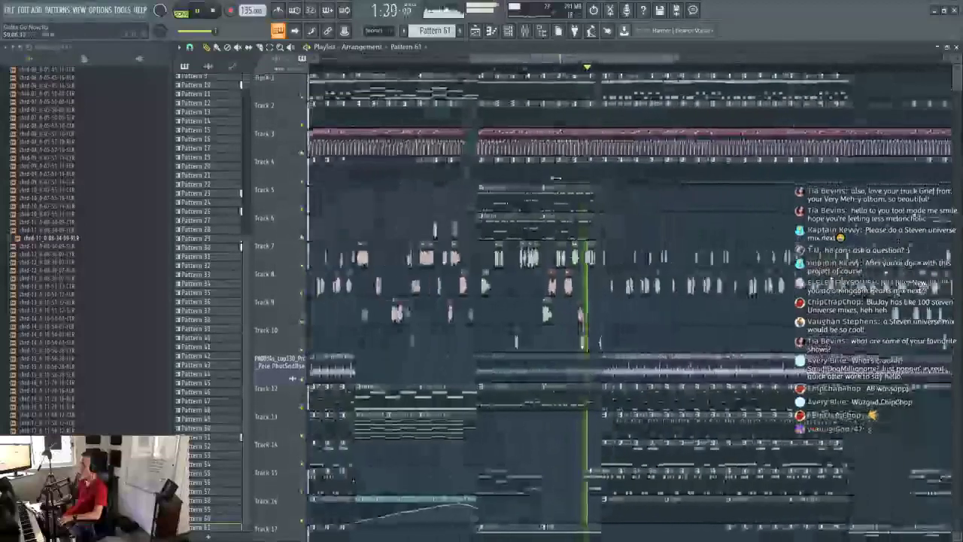
scroll(555, 178, down, 4)
scroll(555, 179, up, 4)
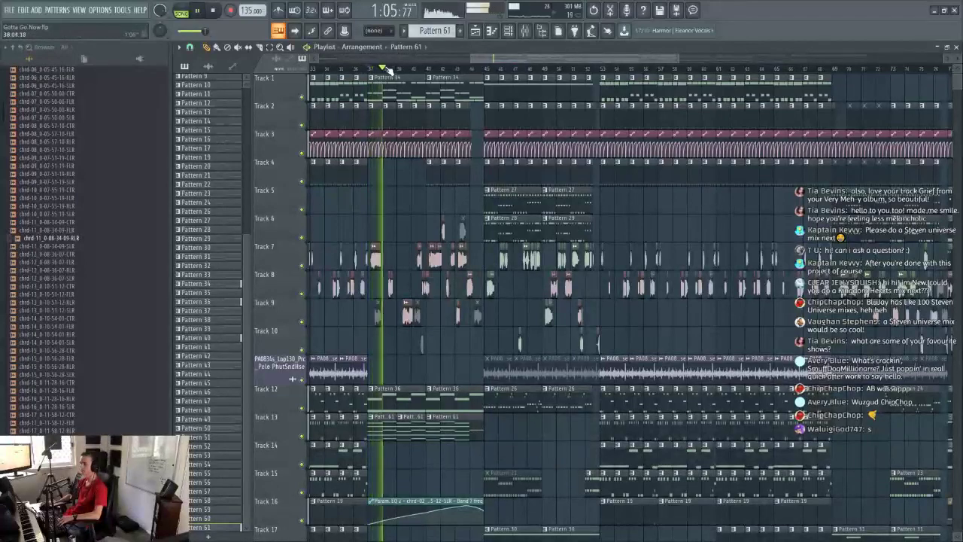
scroll(385, 69, up, 5)
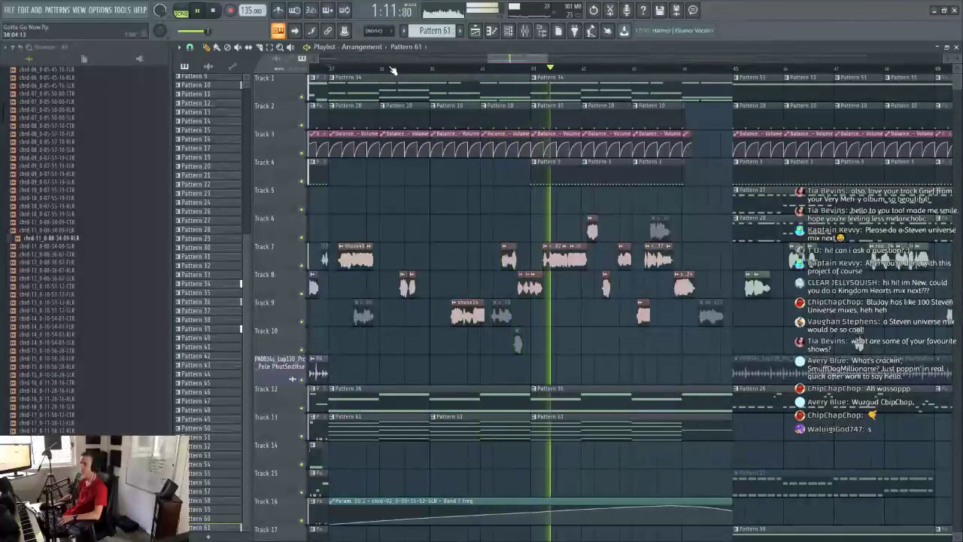
scroll(542, 456, down, 1)
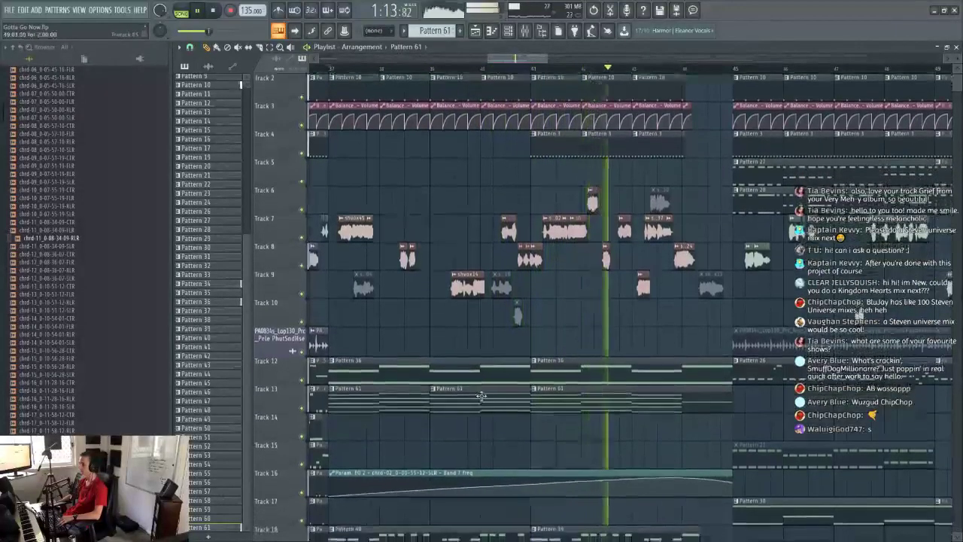
Step: Restart playback and delete the control point at bar 41 in the EQ 2 Band 7 freq automation clip on Track 16
key(space)
key(space)
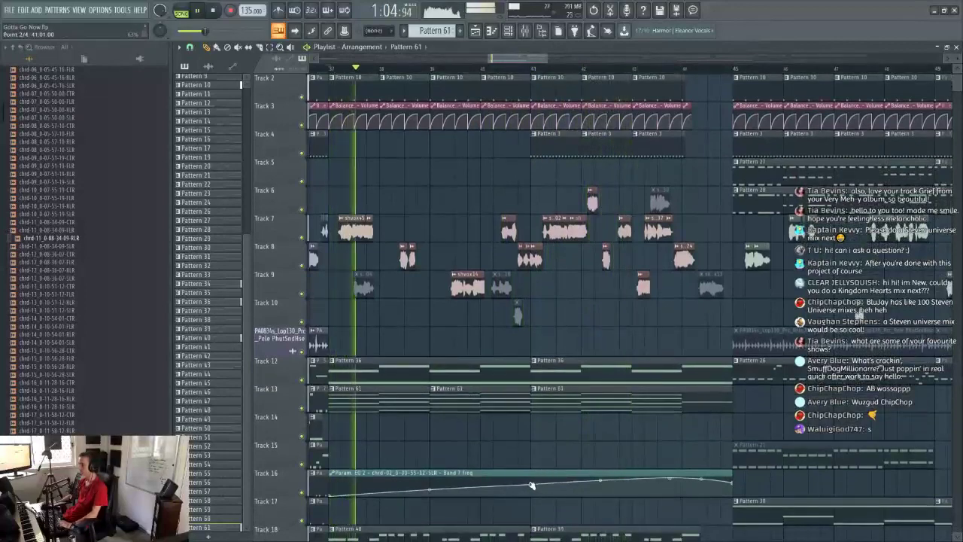
right_click(532, 485)
click(543, 364)
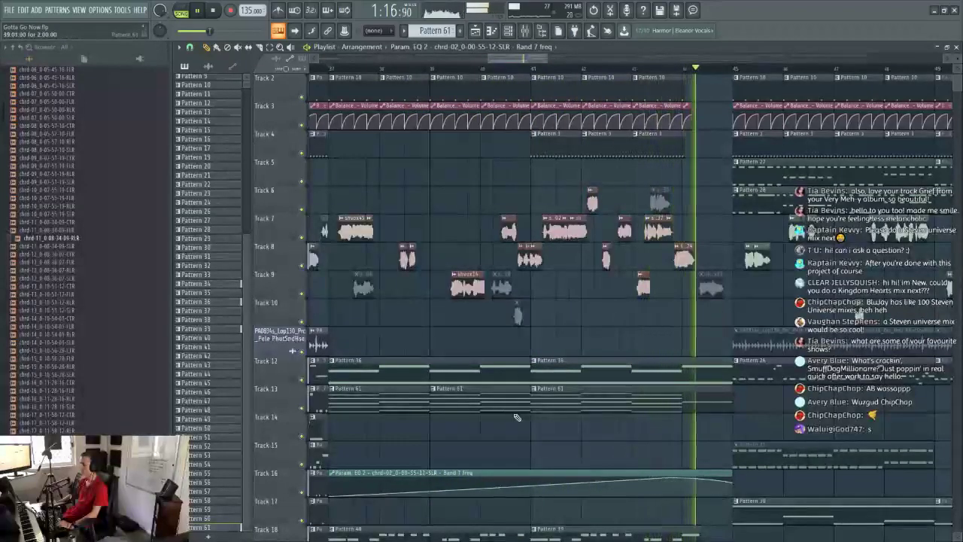
Step: Replace the Band 7 freq automation's peak point with one slightly earlier in bar 43, and play the end of the section
key(space)
right_click(670, 480)
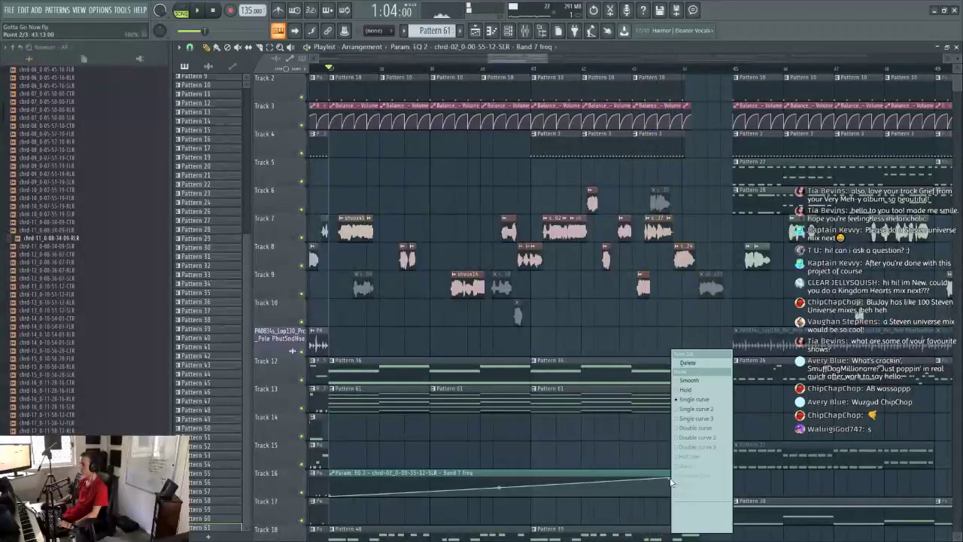
click(699, 364)
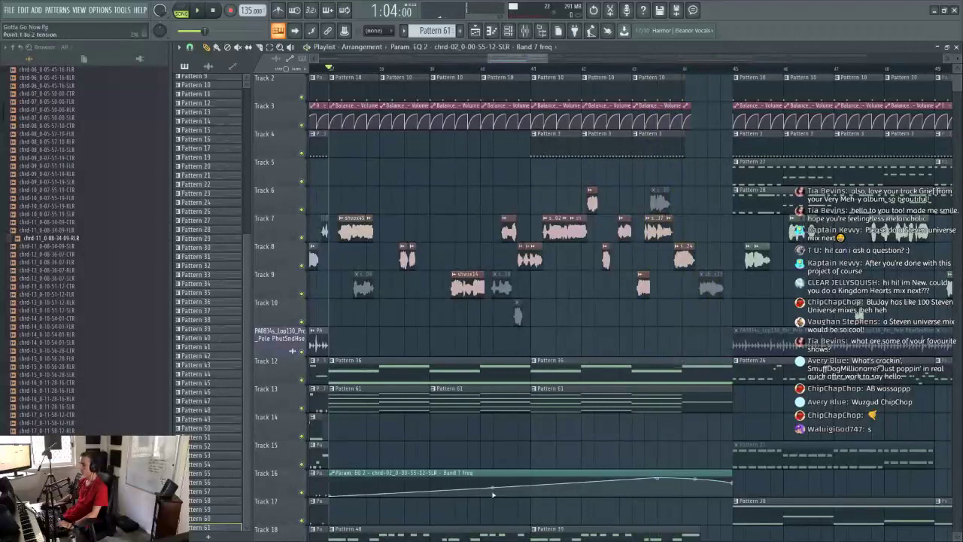
key(space)
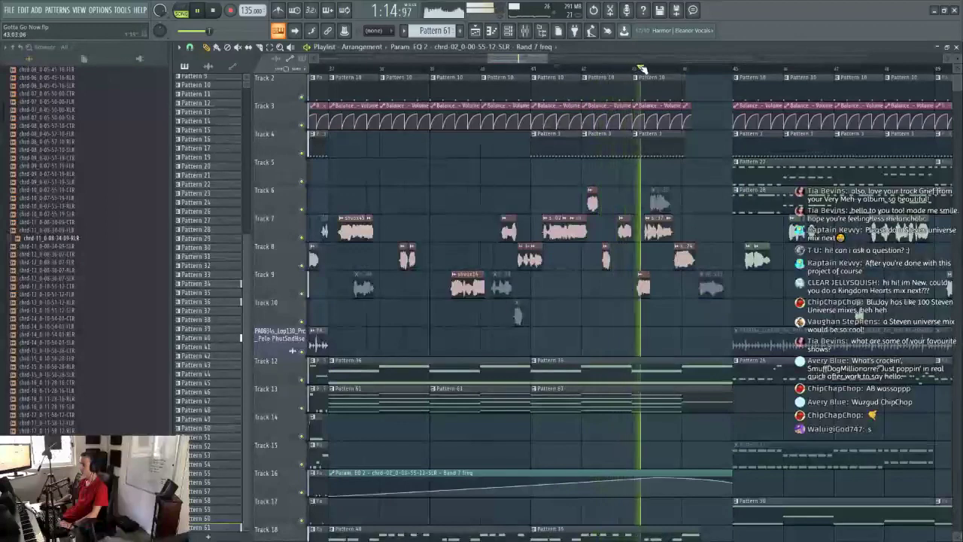
drag(632, 65, 607, 65)
click(606, 65)
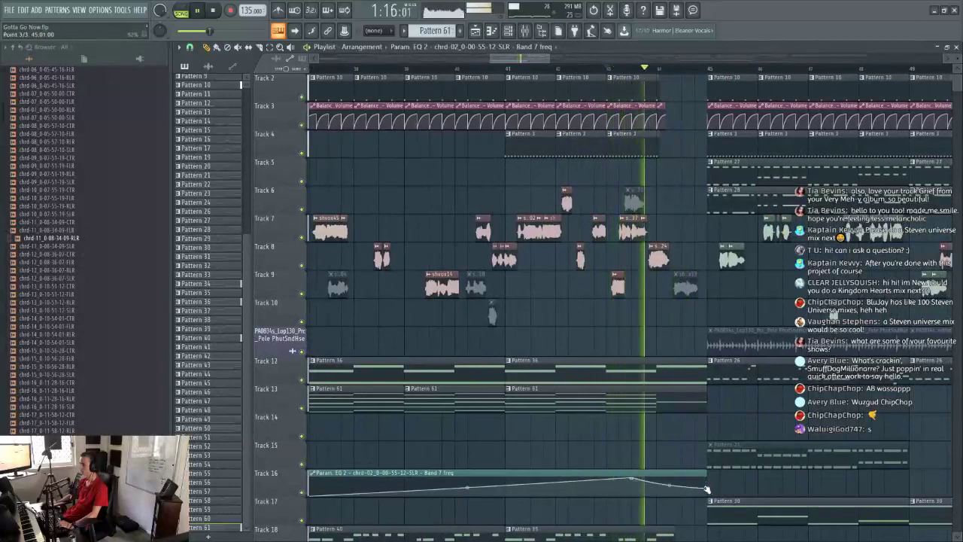
Step: Lower the Band 7 freq automation's end point at bar 45, and replace the tail of Track 13's last clip with another Pattern 61 repeat at bar 43
key(space)
drag(706, 488, 710, 493)
key(space)
right_click(669, 404)
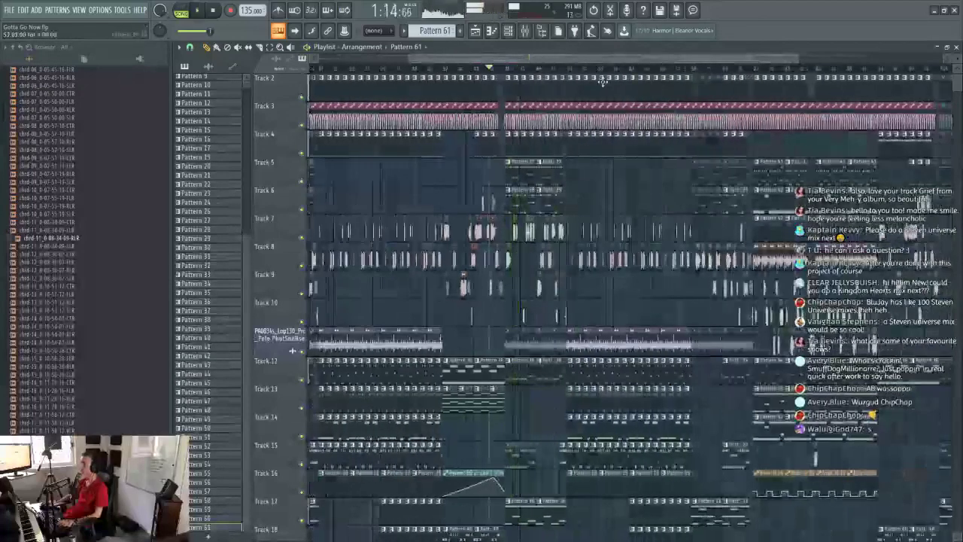
Step: Listen to the section between bars 69 and 77
scroll(451, 71, up, 5)
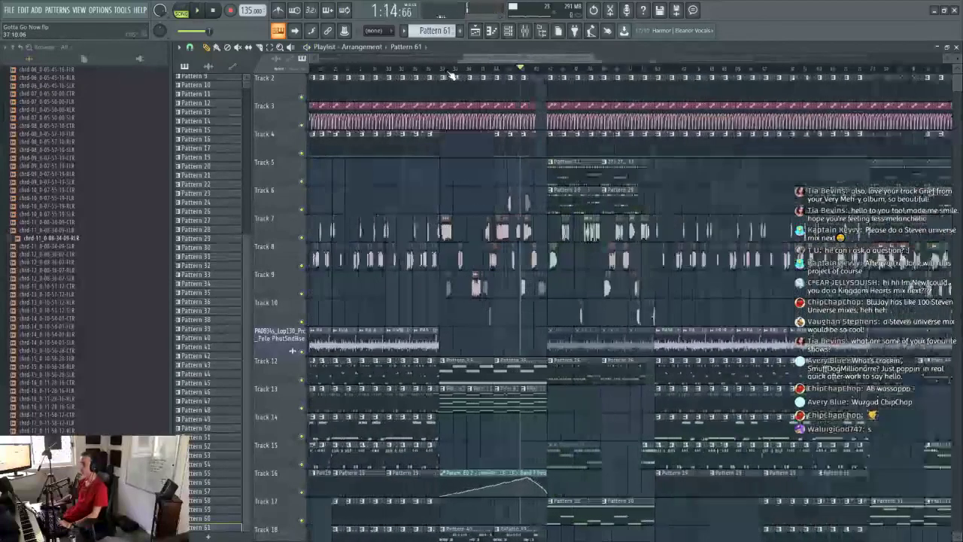
drag(511, 60, 666, 60)
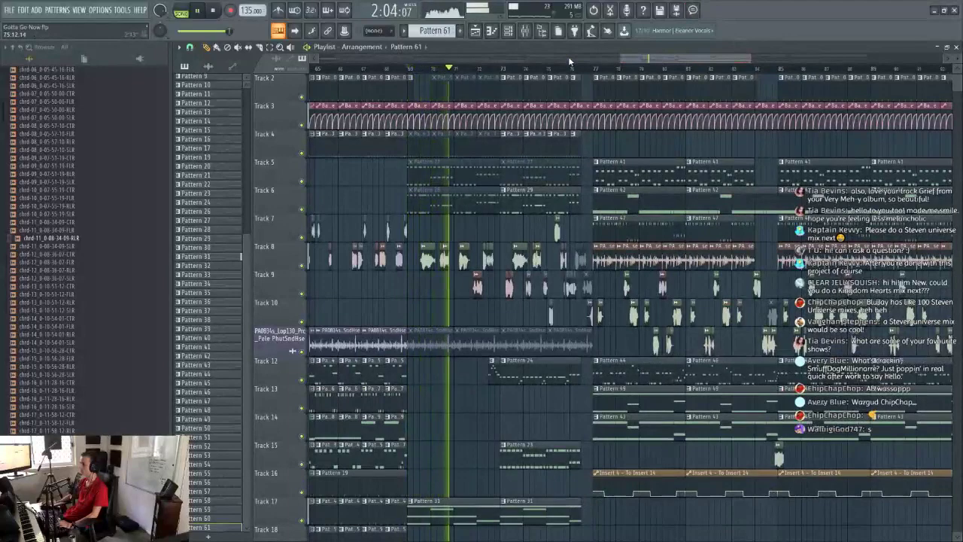
scroll(461, 73, up, 3)
scroll(452, 98, down, 3)
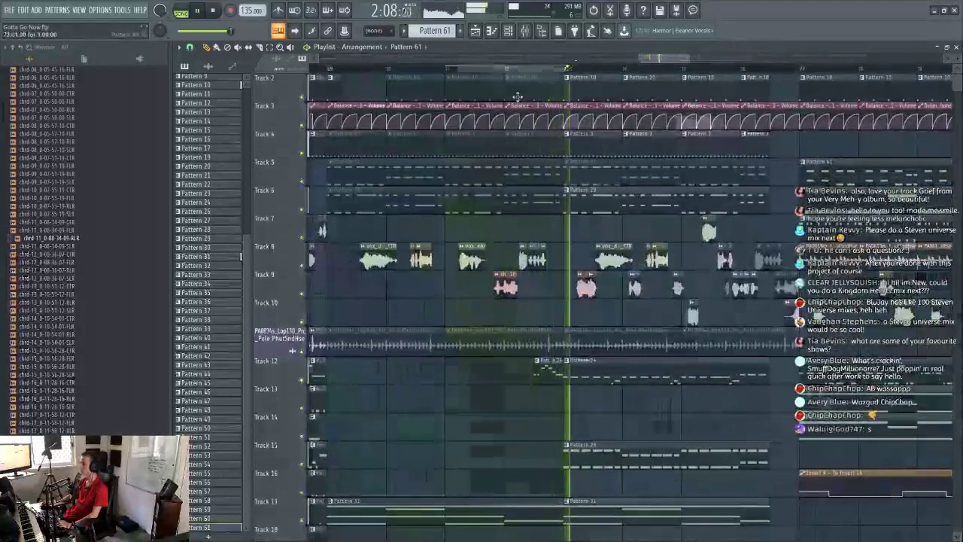
drag(647, 59, 658, 59)
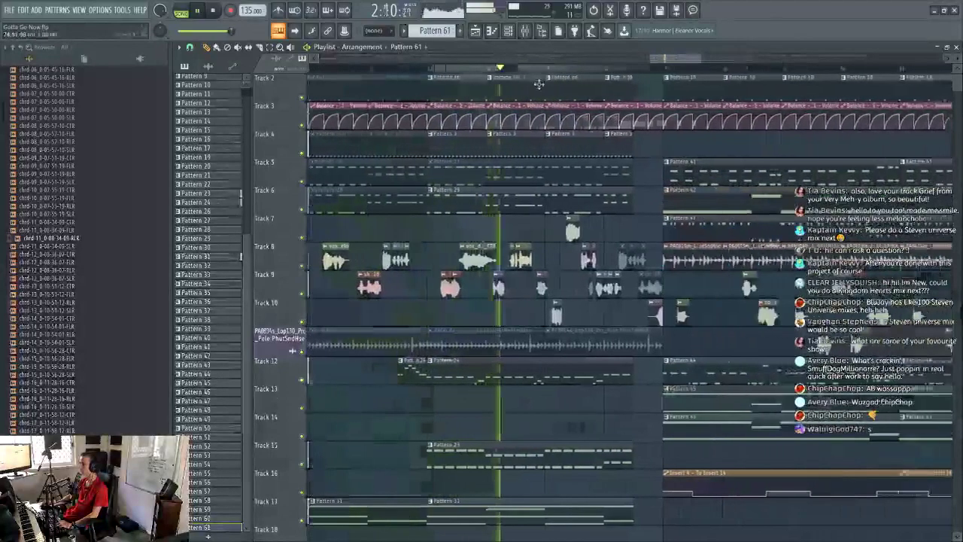
scroll(481, 69, down, 3)
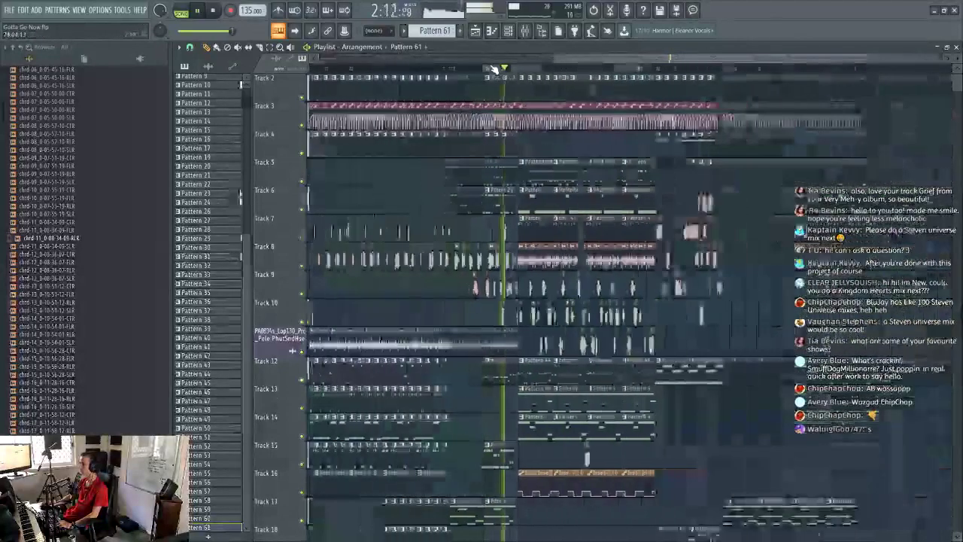
Step: Copy the Pattern 61 clips and the EQ 2 Band 7 freq automation from bars 37–45 to bar 93, and move the playhead to the pasted section
key(space)
drag(567, 57, 453, 70)
scroll(507, 388, down, 3)
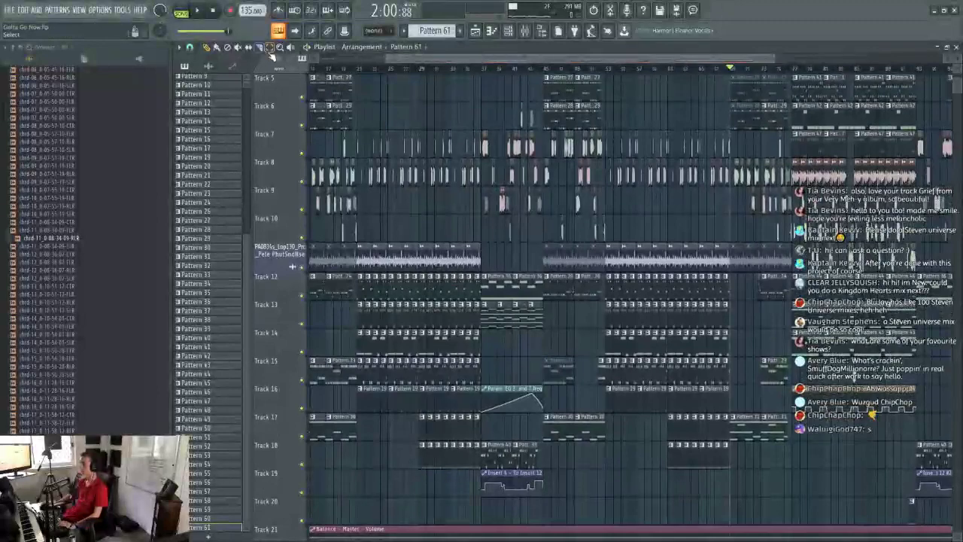
drag(483, 304, 525, 385)
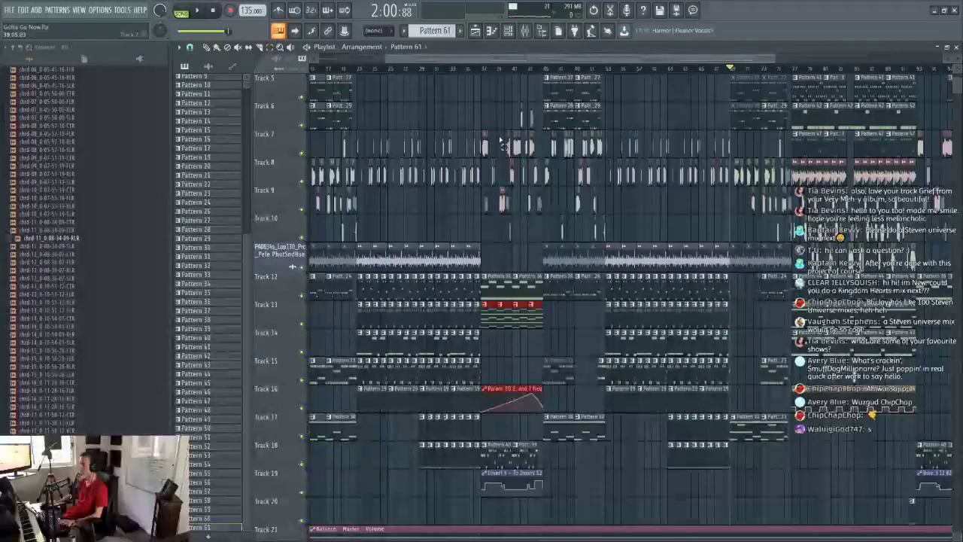
drag(635, 61, 786, 68)
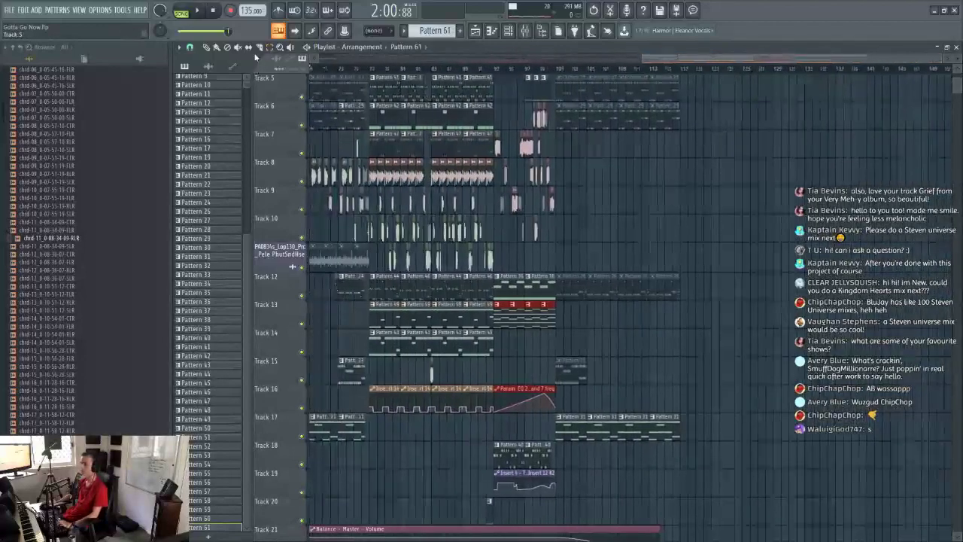
click(507, 70)
scroll(510, 70, up, 6)
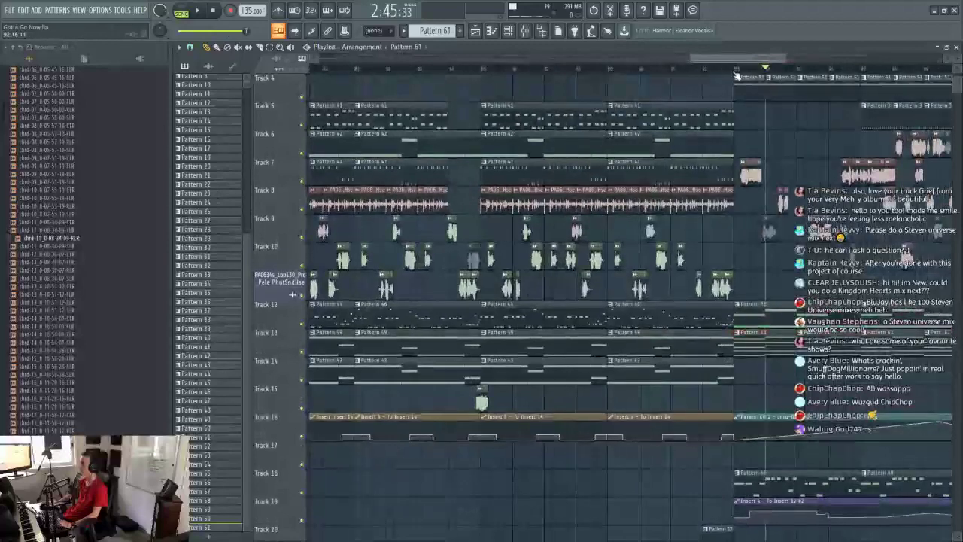
Step: Play the pasted section from bar 93 to about bar 98 to hear the chords with the filter automation
drag(710, 59, 756, 58)
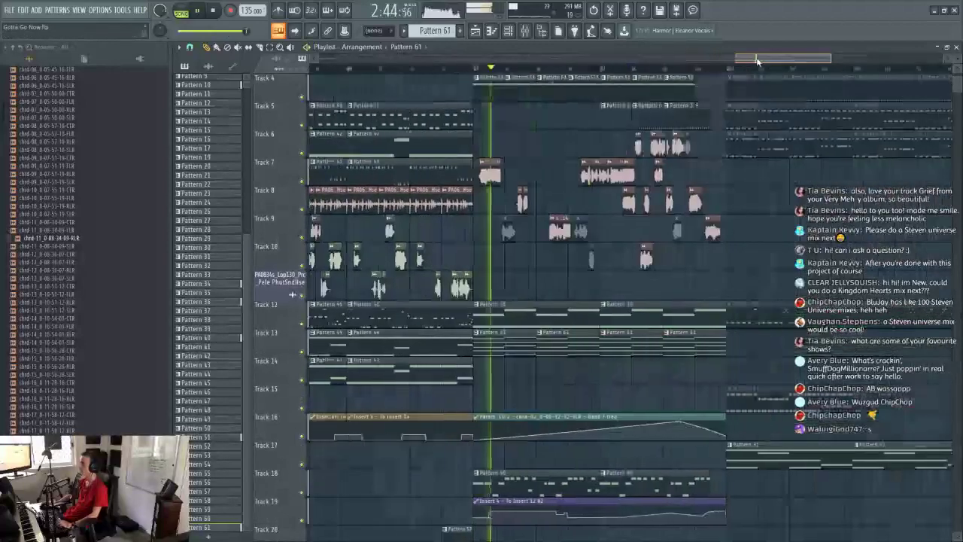
scroll(651, 167, up, 3)
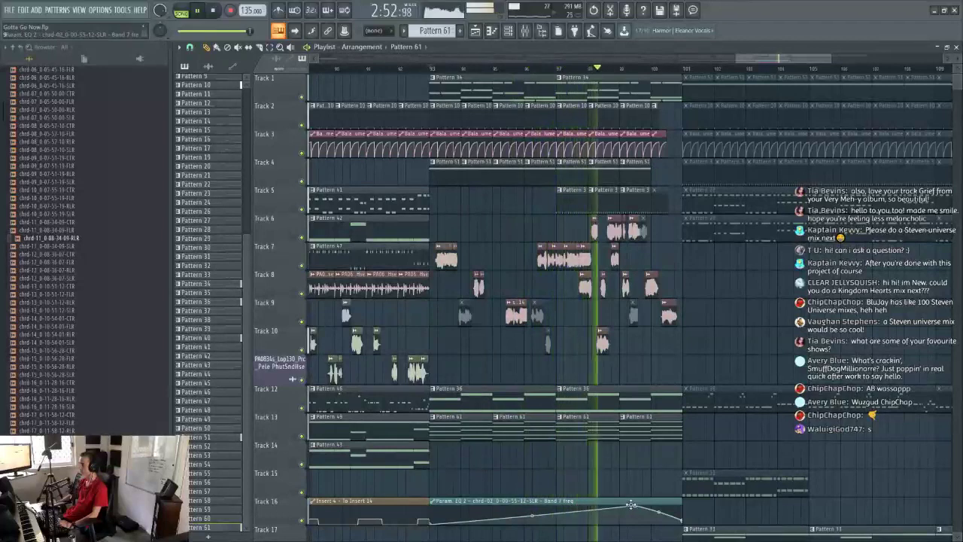
key(space)
key(space)
Step: Reshape the Band 7 freq automation in the bar 93 section with a point at bar 97 and its peak at bar 99, deleting the extra point
right_click(558, 515)
drag(638, 505, 651, 507)
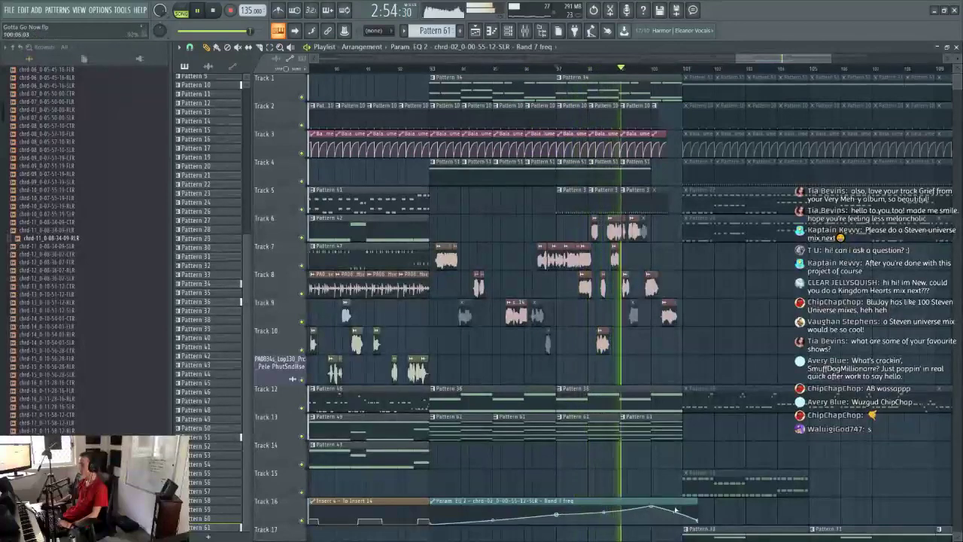
drag(655, 506, 636, 507)
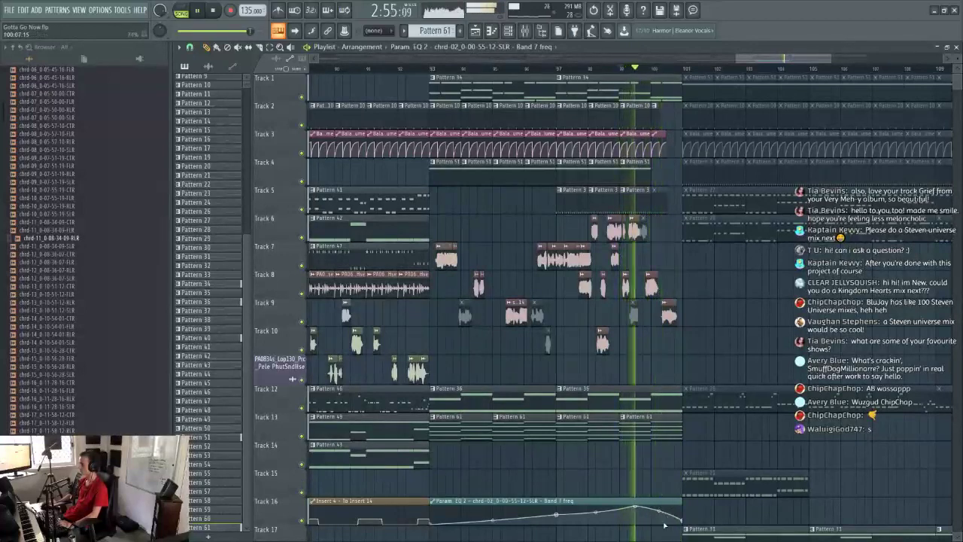
key(space)
right_click(635, 508)
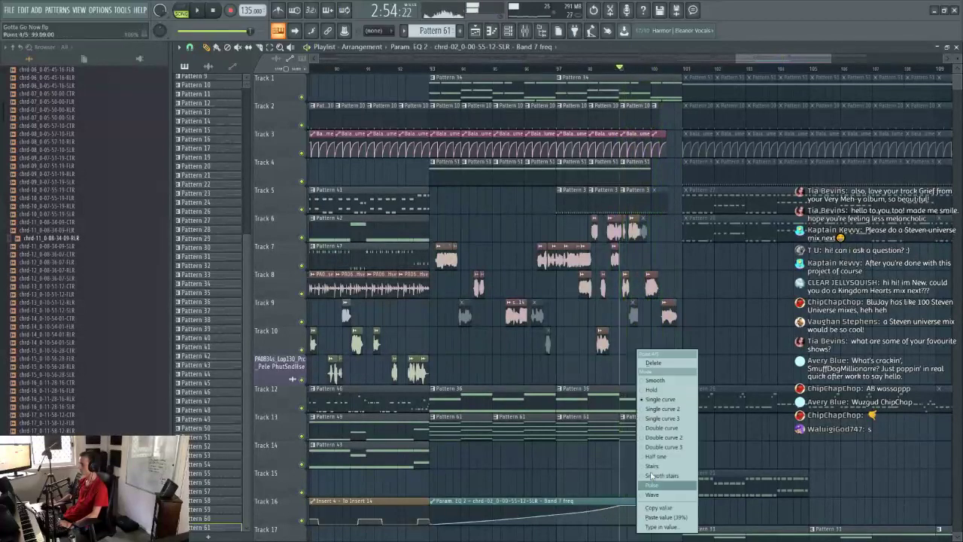
click(657, 363)
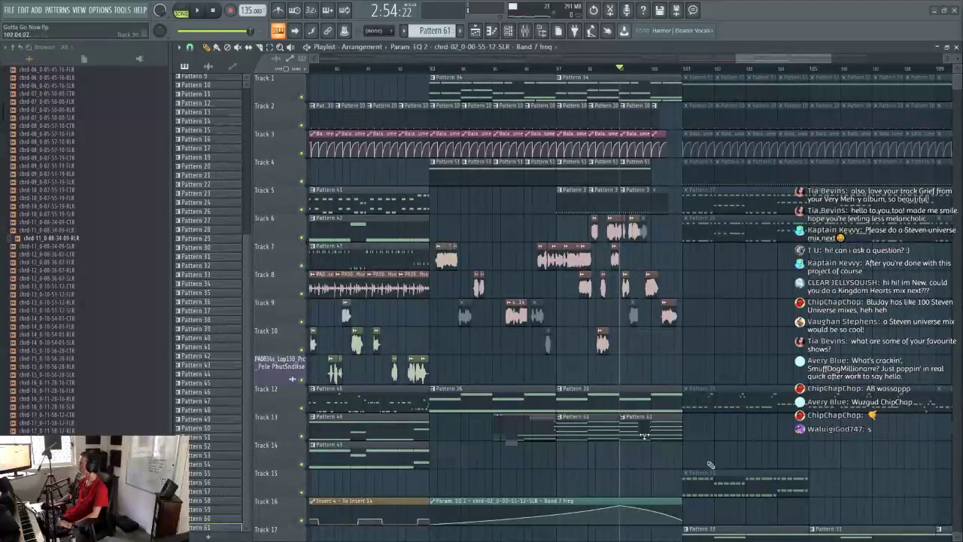
Step: Make the Pattern 61 clip at bar 97 on Track 13 unique as Pattern 62, deleting the automation clip accidentally placed over it
click(560, 418)
click(604, 490)
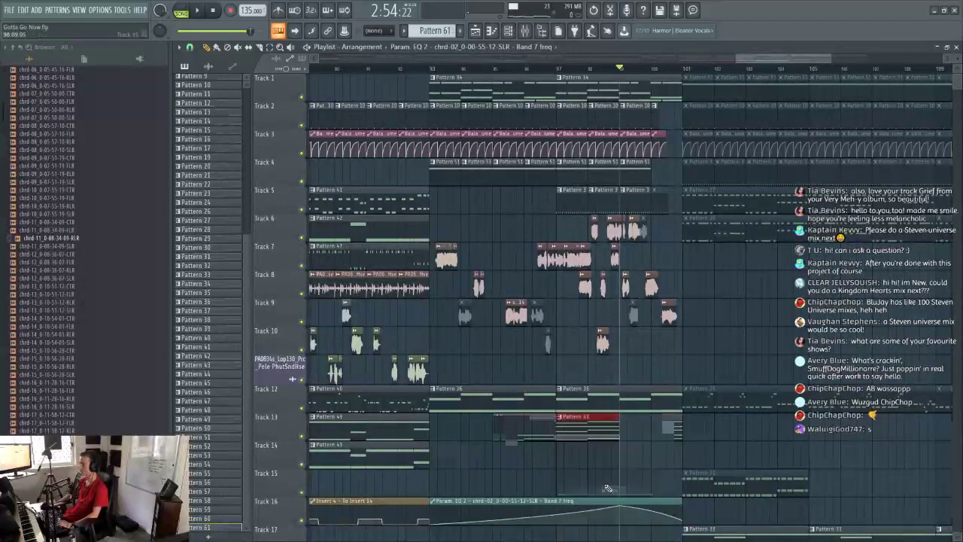
click(556, 427)
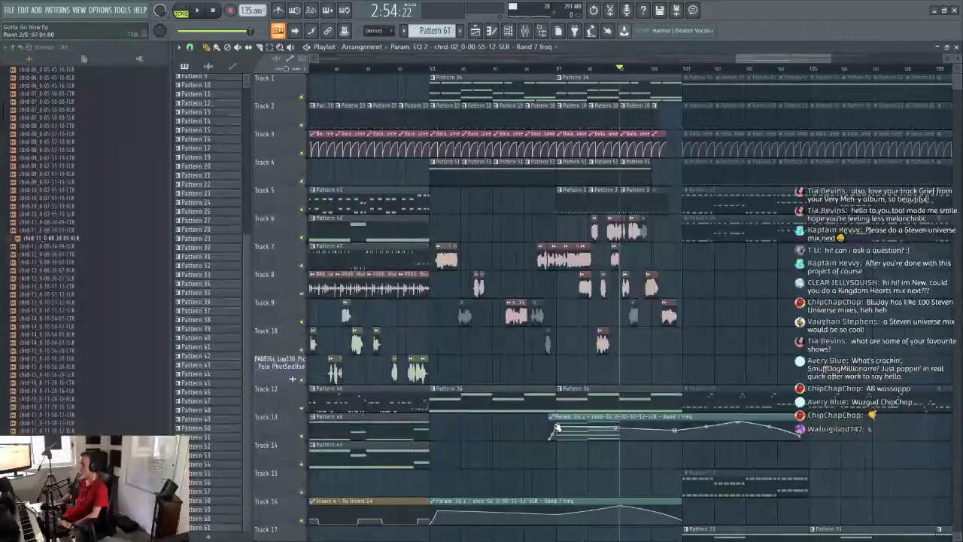
right_click(557, 426)
click(584, 363)
right_click(561, 419)
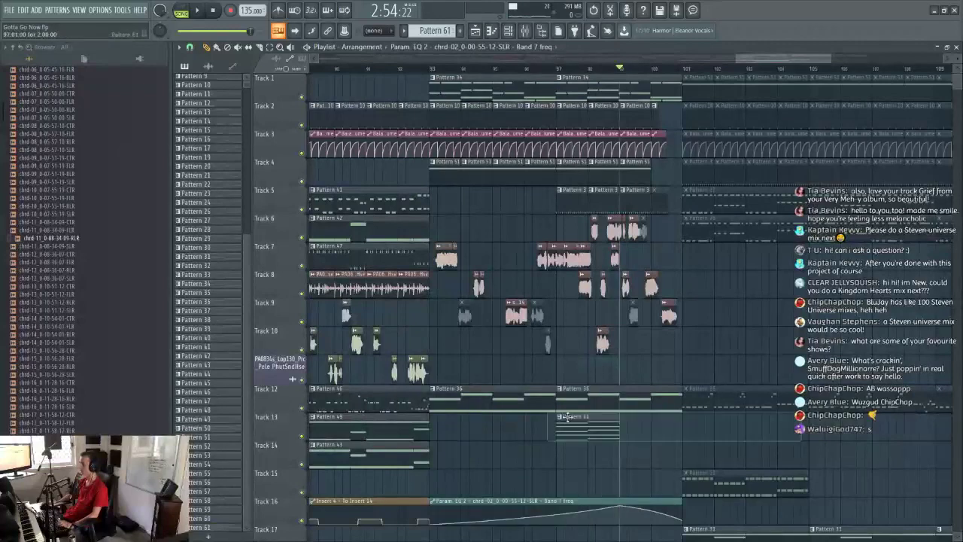
click(560, 418)
click(594, 481)
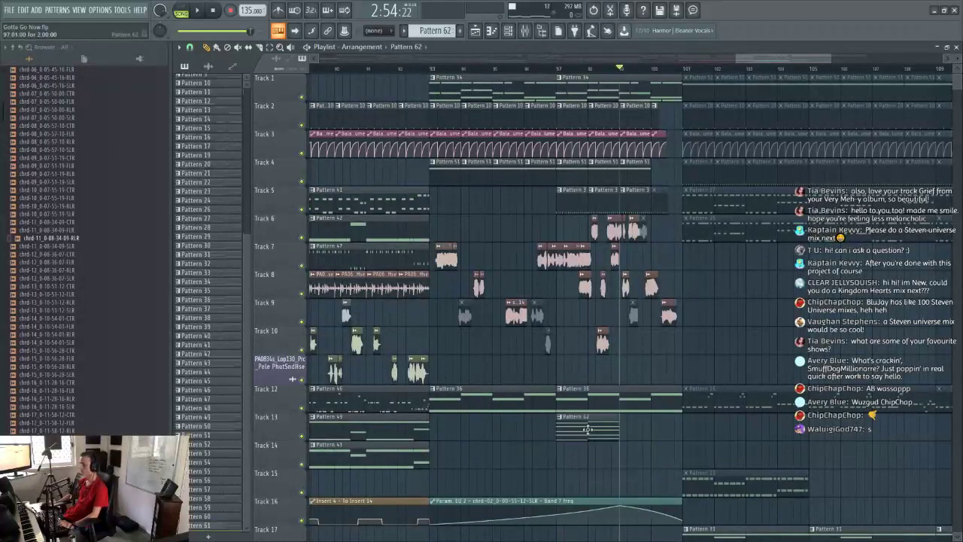
Step: In Pattern 62's chrd-11 notes, extend the C6 note to the end of bar 2, and check the chrd-02 notes as well
double_click(585, 430)
drag(373, 58, 266, 60)
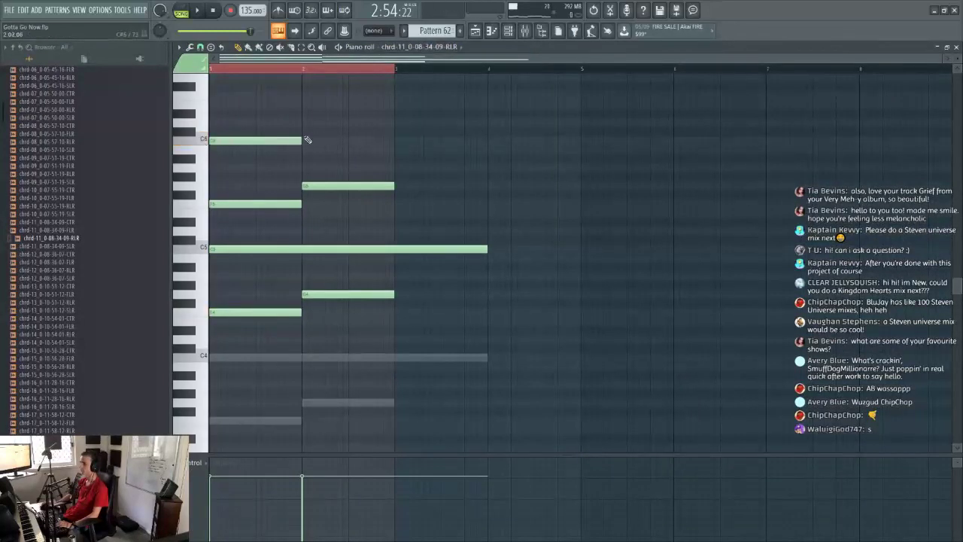
click(477, 33)
double_click(593, 437)
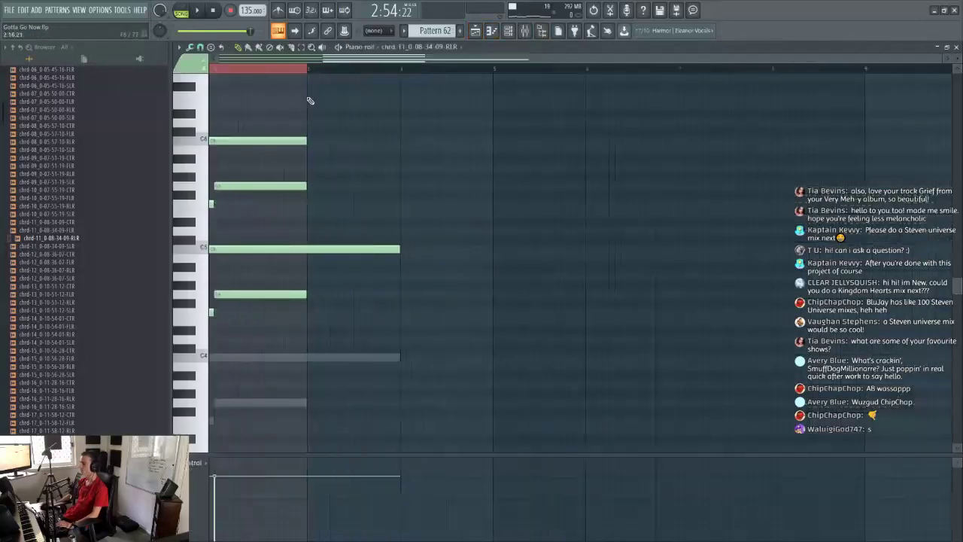
drag(308, 59, 263, 60)
click(398, 47)
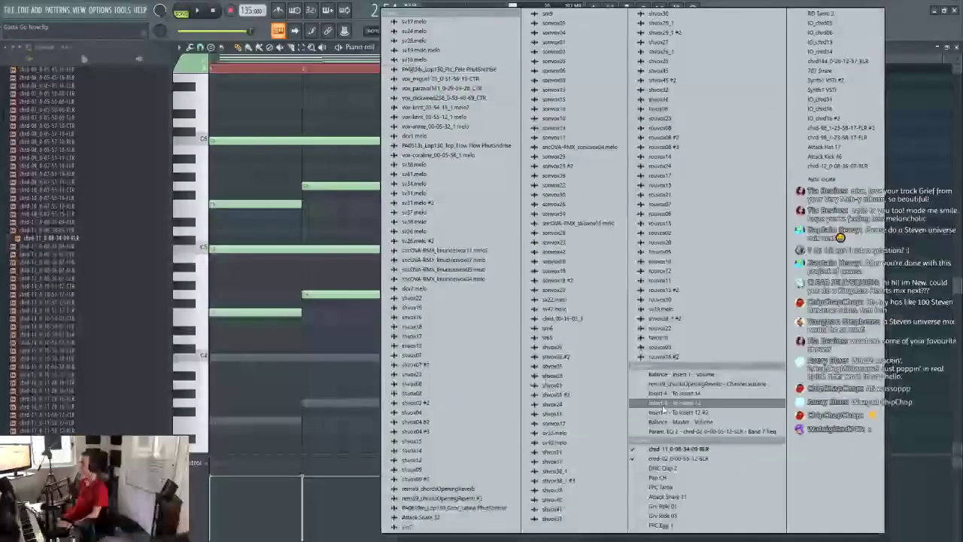
click(677, 458)
drag(266, 215, 148, 193)
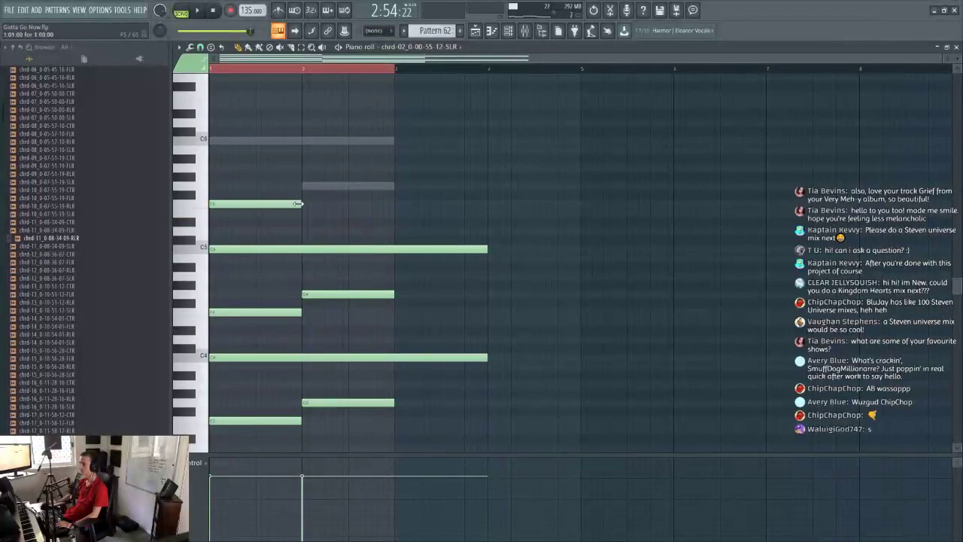
click(474, 31)
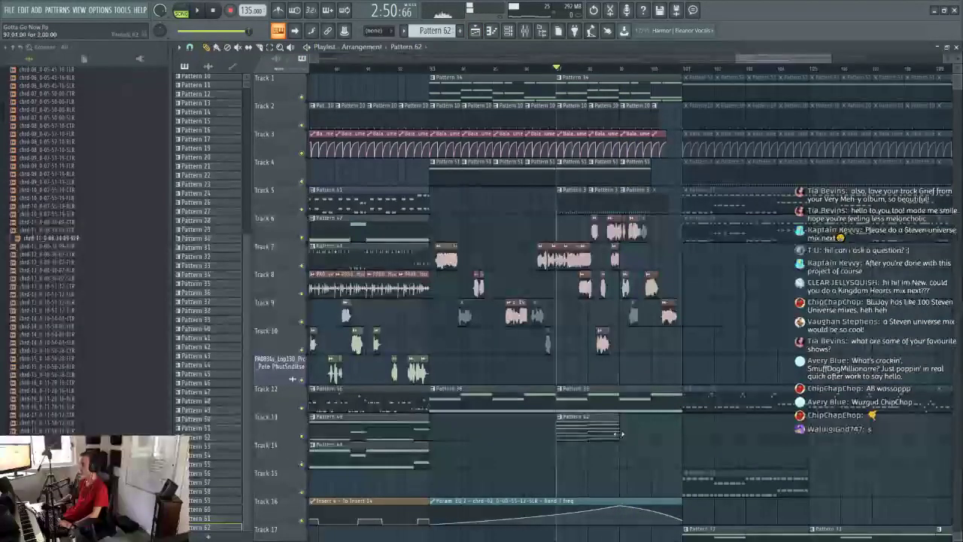
Step: Fill Track 13 from bar 93 to bar 101 with repeated Pattern 62 clips
click(399, 66)
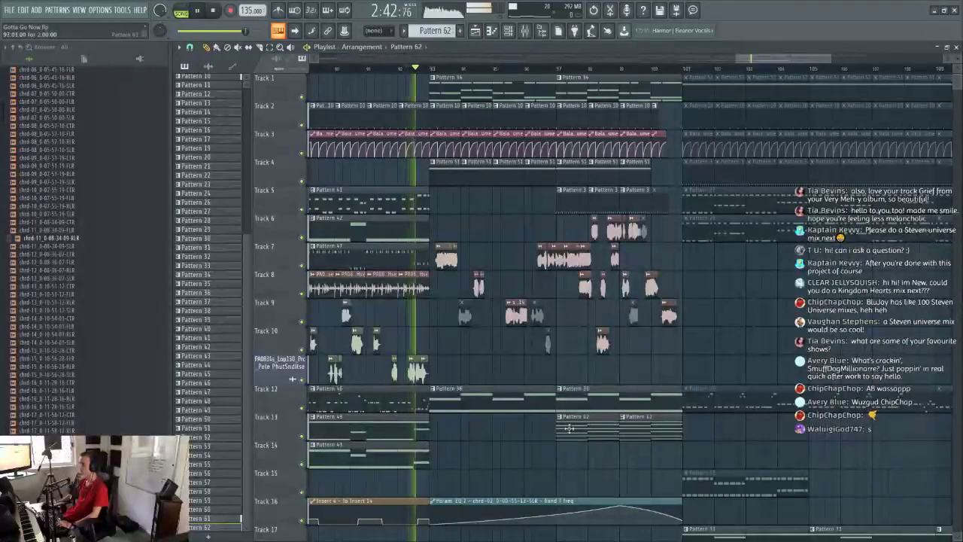
click(434, 430)
click(498, 430)
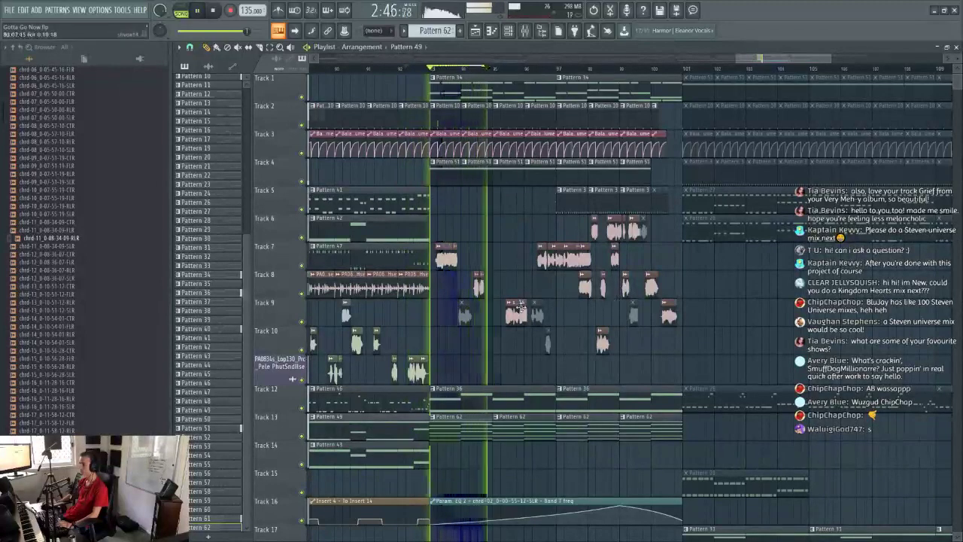
Step: Listen to the section with the Pattern 62 chords from bar 93, and replay it from bar 95 to bar 97
scroll(518, 307, down, 2)
key(space)
key(space)
click(518, 77)
click(518, 69)
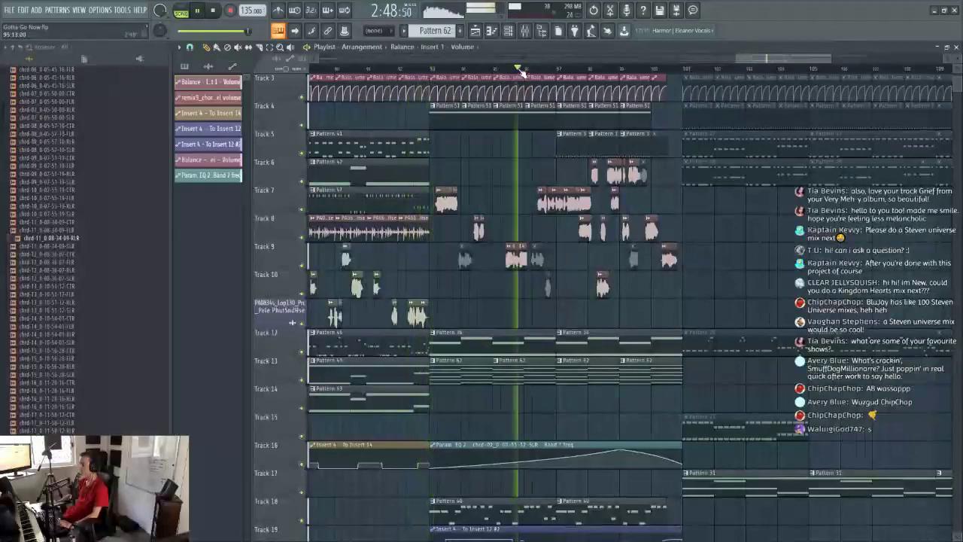
click(579, 374)
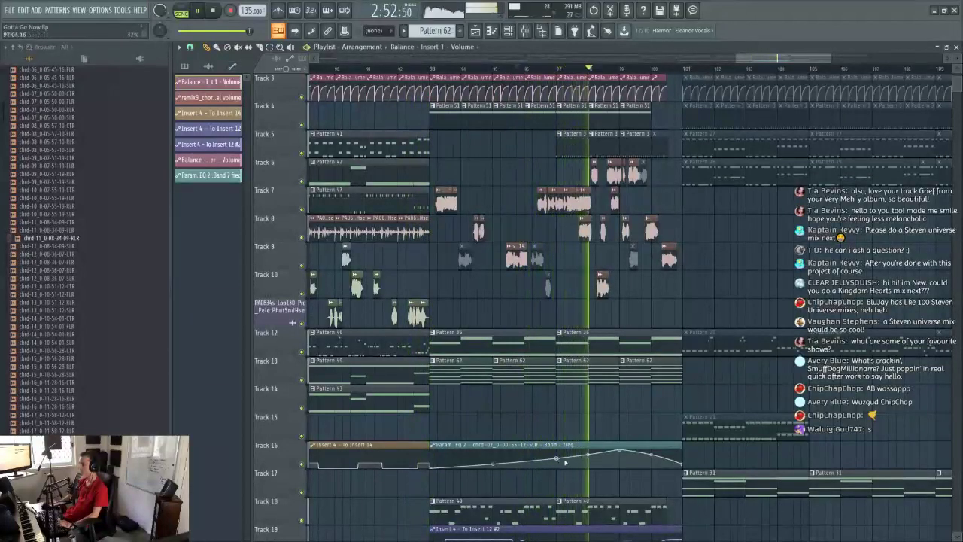
key(space)
Step: Delete the Band 7 freq automation's points at bars 99 and 97
right_click(618, 456)
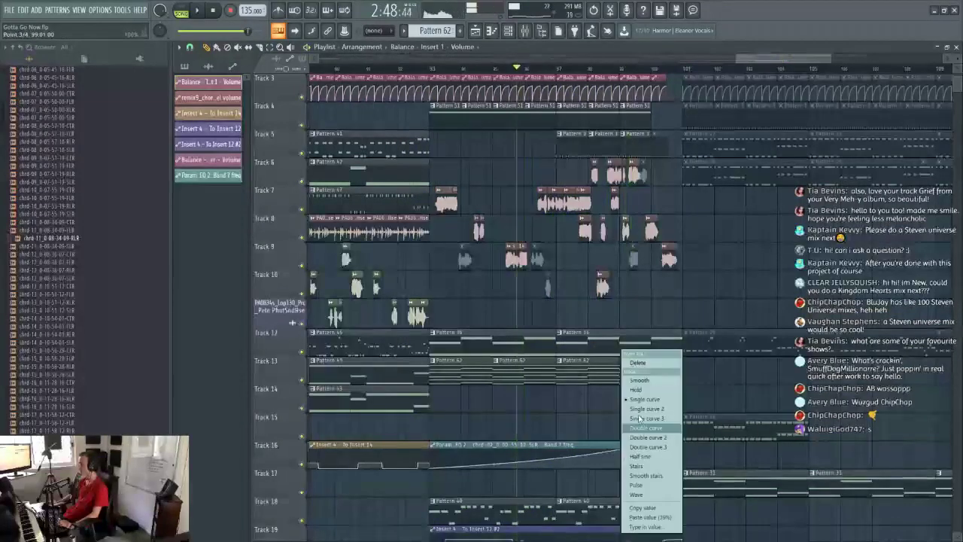
click(636, 364)
right_click(558, 457)
click(578, 364)
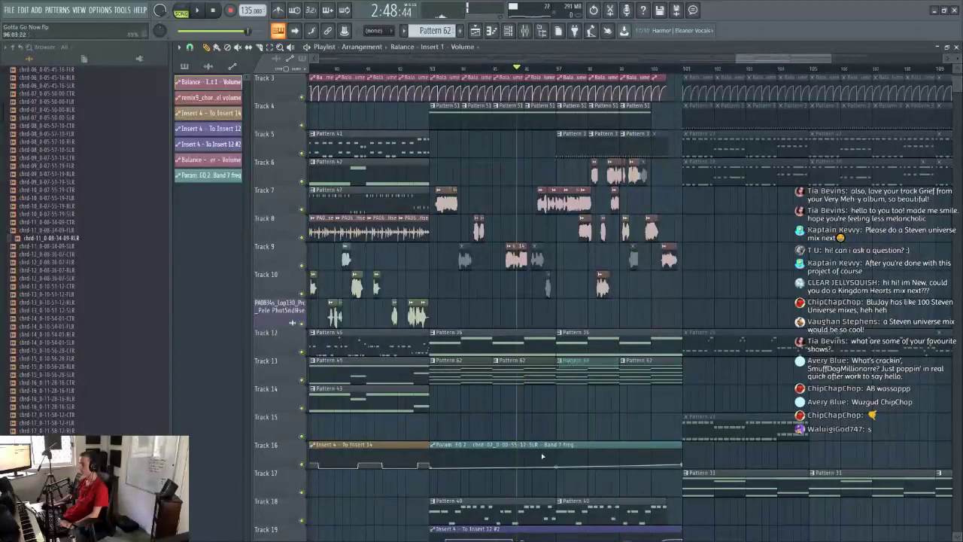
Step: Undo the automation point deletions and the most recent playlist clip edits
scroll(555, 70, down, 5)
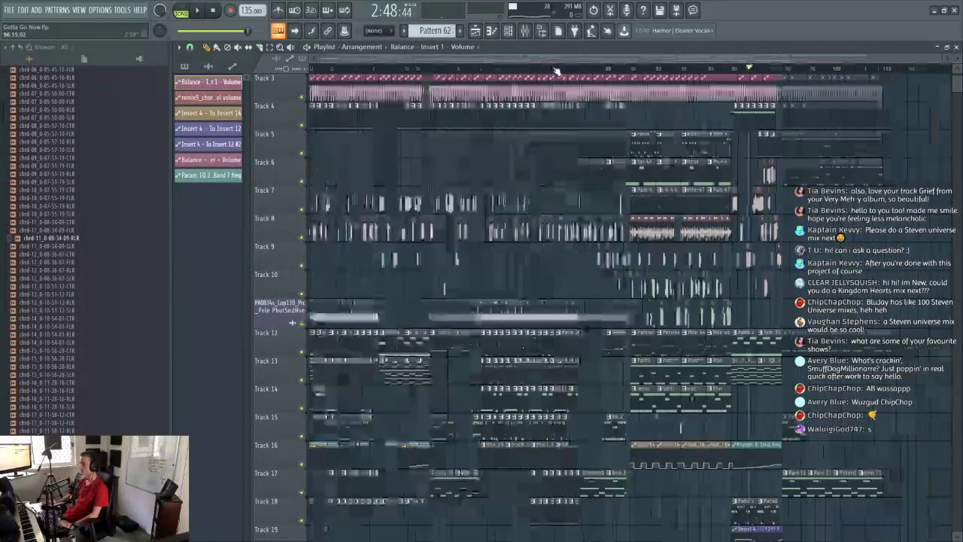
click(31, 10)
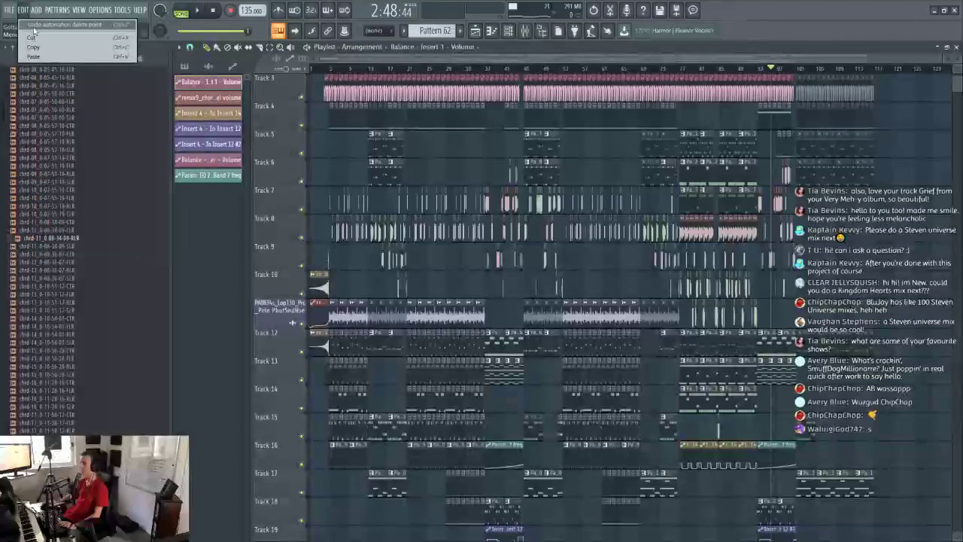
click(35, 25)
click(99, 10)
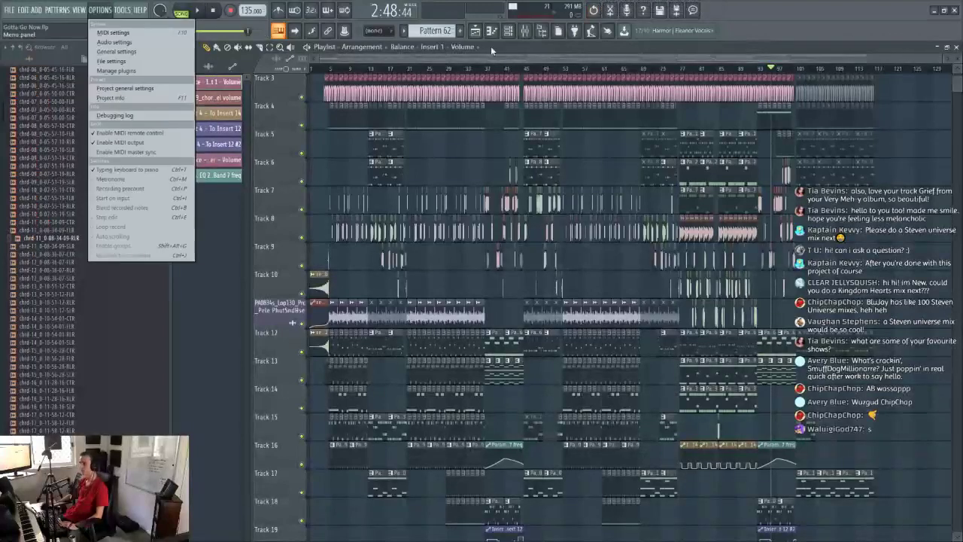
click(594, 61)
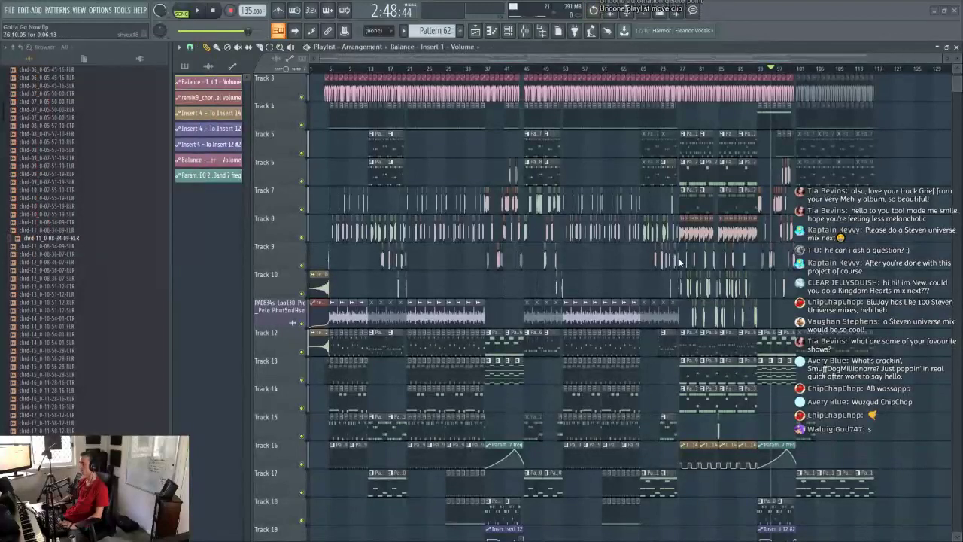
key(alt+z)
key(alt+z)
key(alt+z)
key(alt+z)
key(alt+z)
key(alt+z)
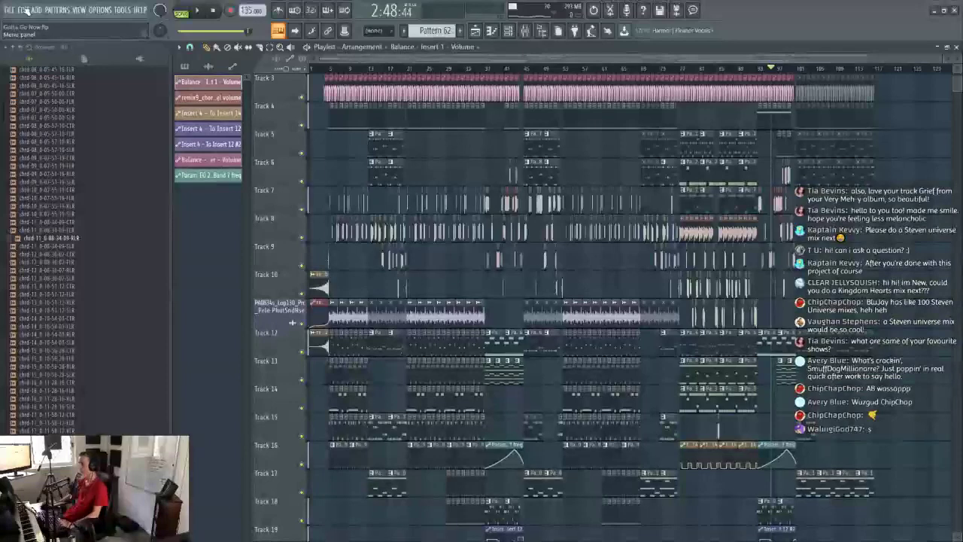
Step: Keep undoing the earlier playlist clip moves and additions and piano roll note edits one by one
click(25, 11)
click(27, 24)
click(23, 10)
click(24, 27)
click(24, 11)
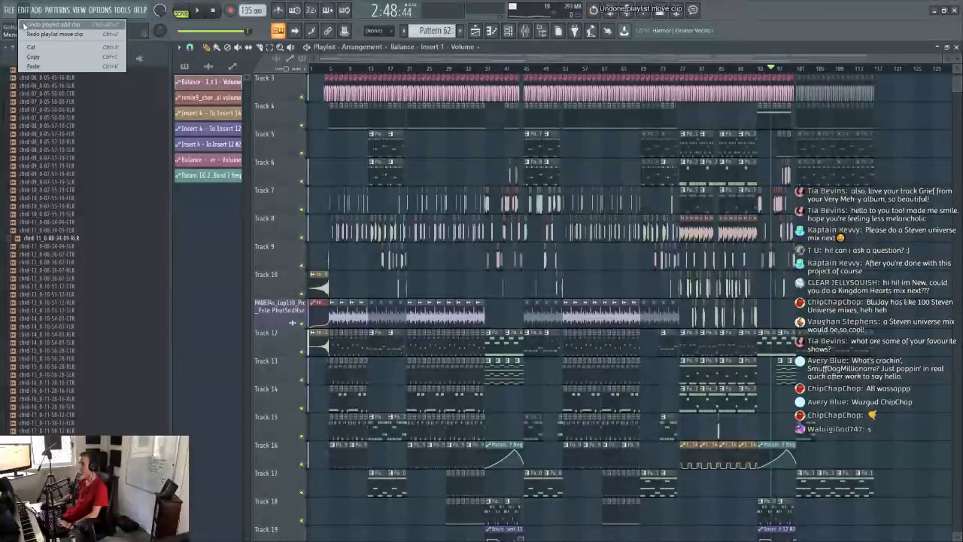
click(29, 25)
click(27, 11)
click(33, 23)
click(29, 10)
click(30, 25)
click(27, 11)
click(29, 24)
click(27, 11)
click(28, 24)
click(25, 11)
click(26, 25)
click(25, 11)
click(28, 24)
click(27, 12)
click(31, 24)
click(27, 11)
click(38, 28)
click(35, 11)
click(136, 267)
Step: Revert the current project's history to the first playlist clip move, before the piano roll note edits
scroll(137, 265, up, 15)
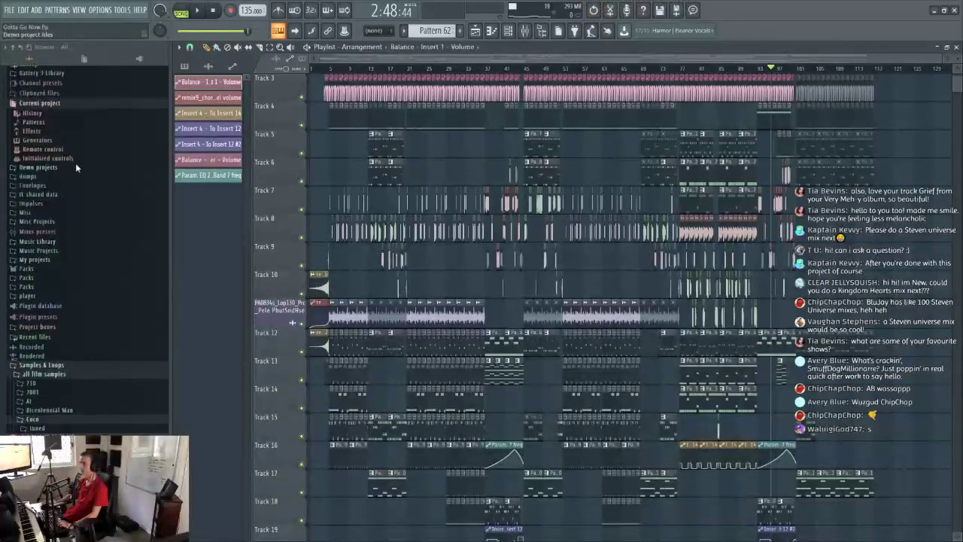
click(43, 120)
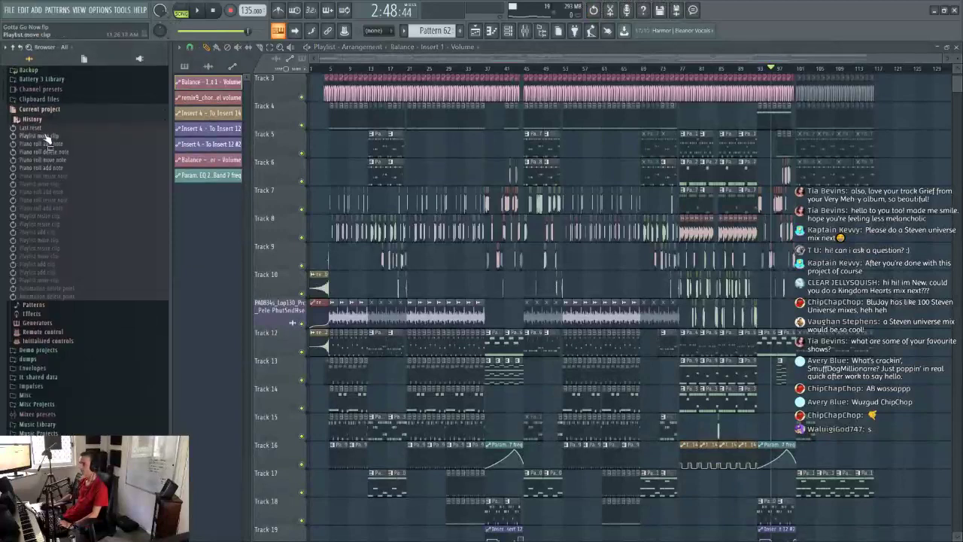
click(49, 137)
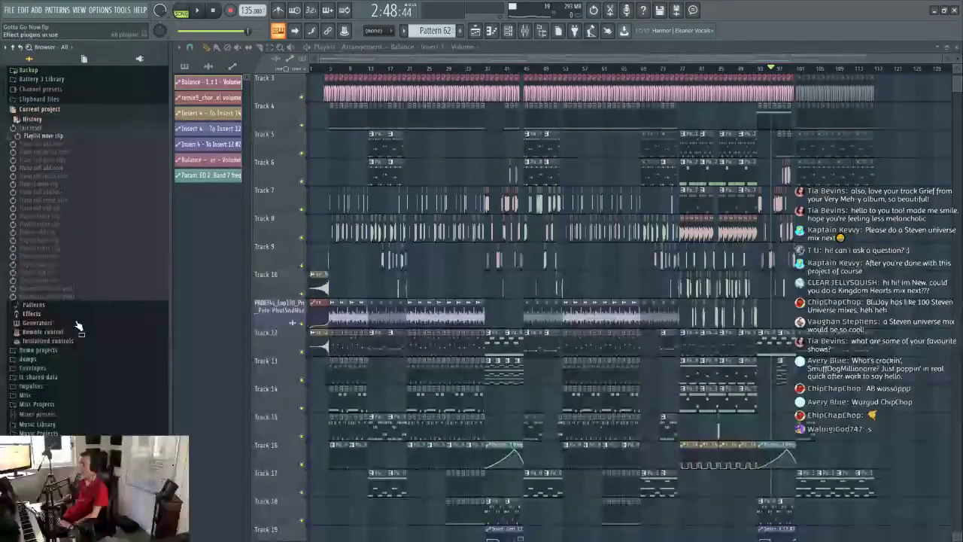
Step: Delete the Track 13 chord clips covering bars 37 to 40 and move the Band 7 freq automation clip to bar 41
scroll(504, 69, up, 5)
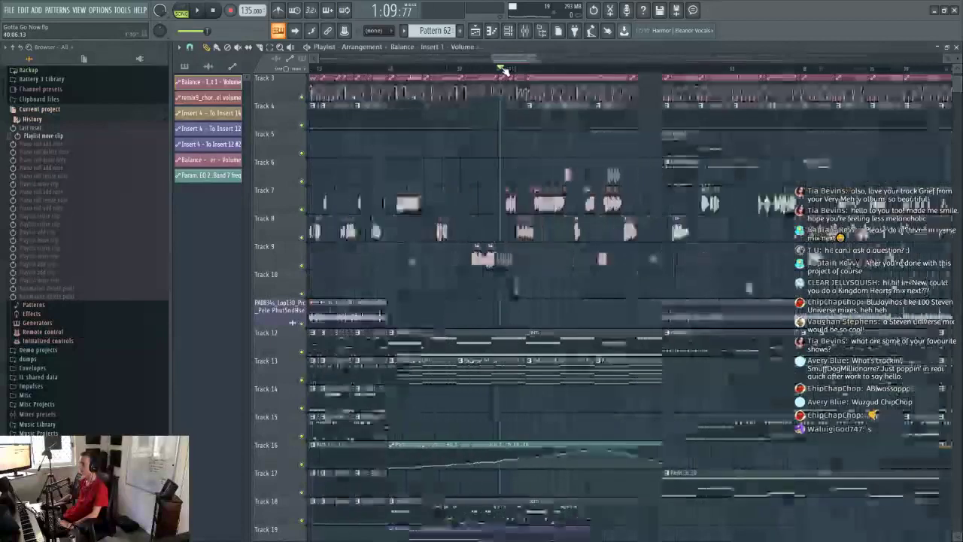
key(space)
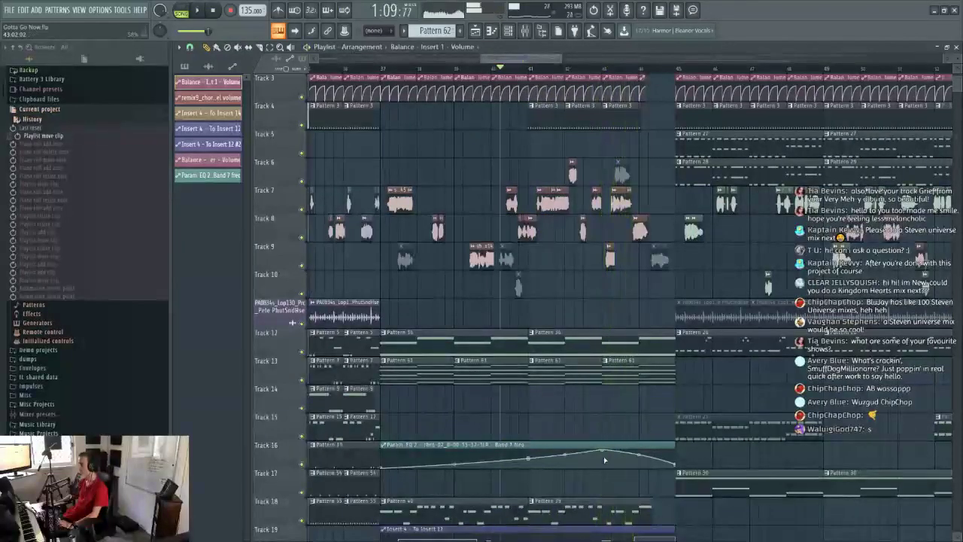
right_click(605, 352)
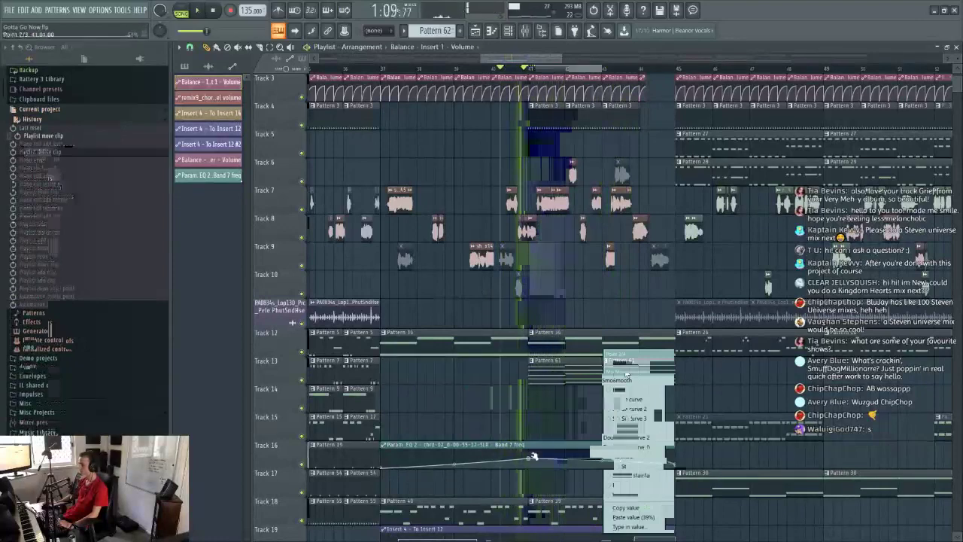
drag(426, 451, 604, 447)
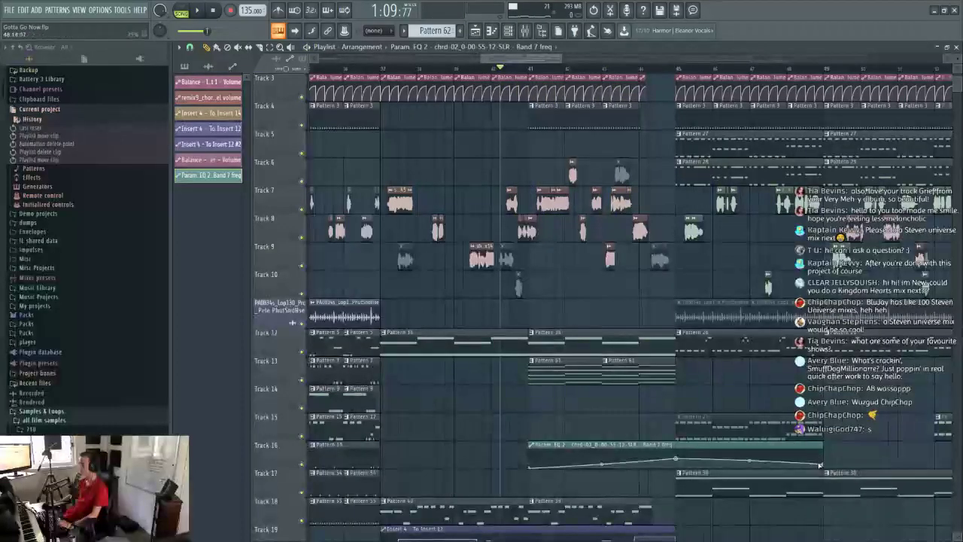
Step: Rework the moved Band 7 freq clip's points so the automation spans bars 41 to 45 with its peak at bar 43
click(820, 465)
right_click(823, 466)
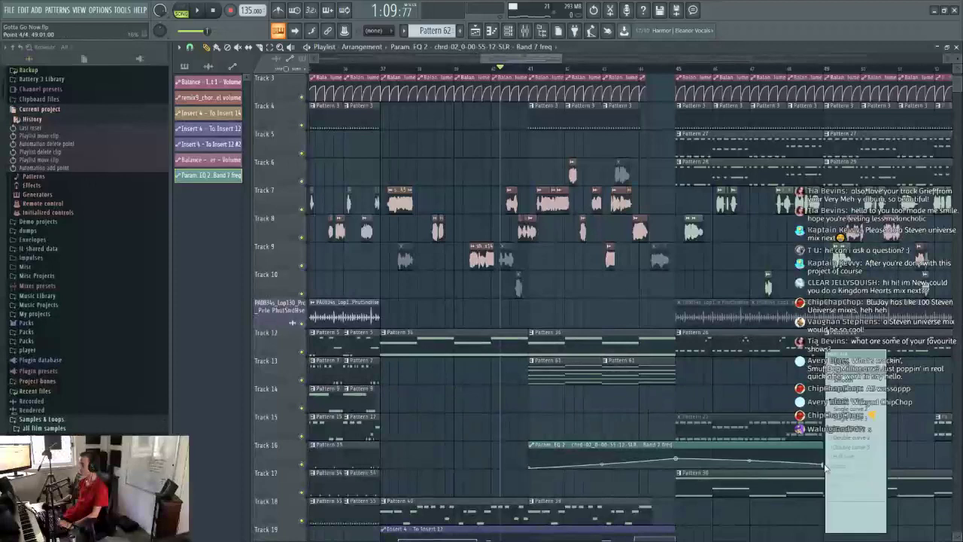
click(851, 362)
right_click(823, 466)
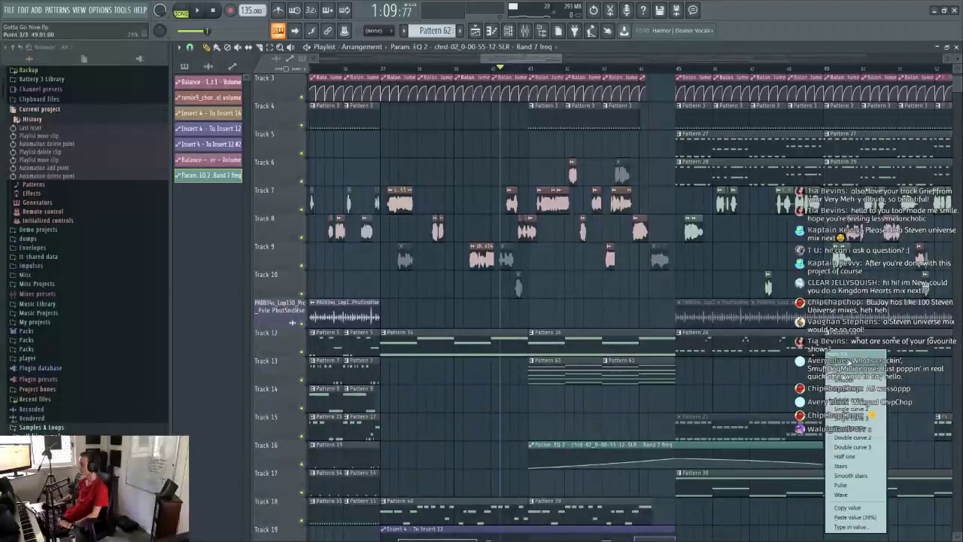
click(851, 363)
drag(598, 459, 602, 453)
Step: During playback, raise the Band 7 freq automation's starting point and slightly lower its points at bars 43 and 45
key(space)
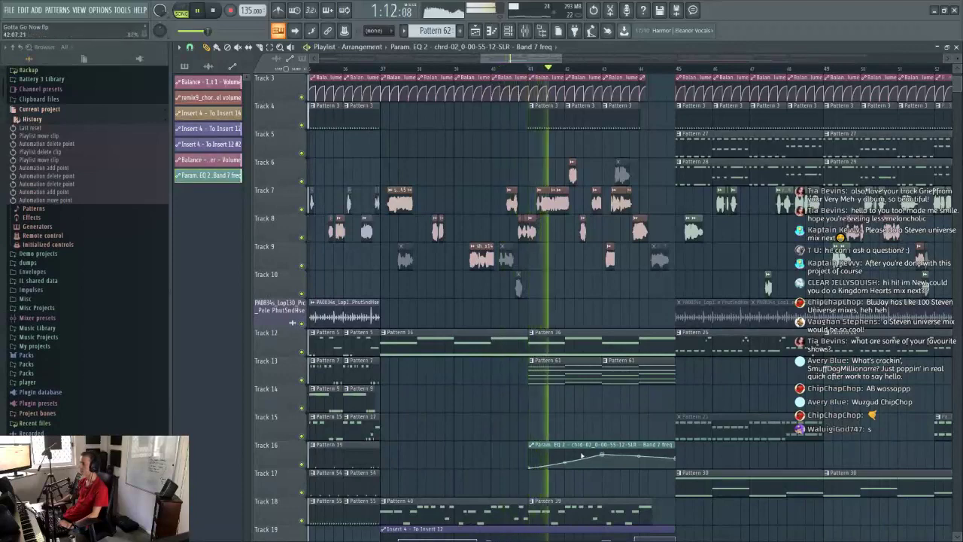
drag(531, 466, 531, 458)
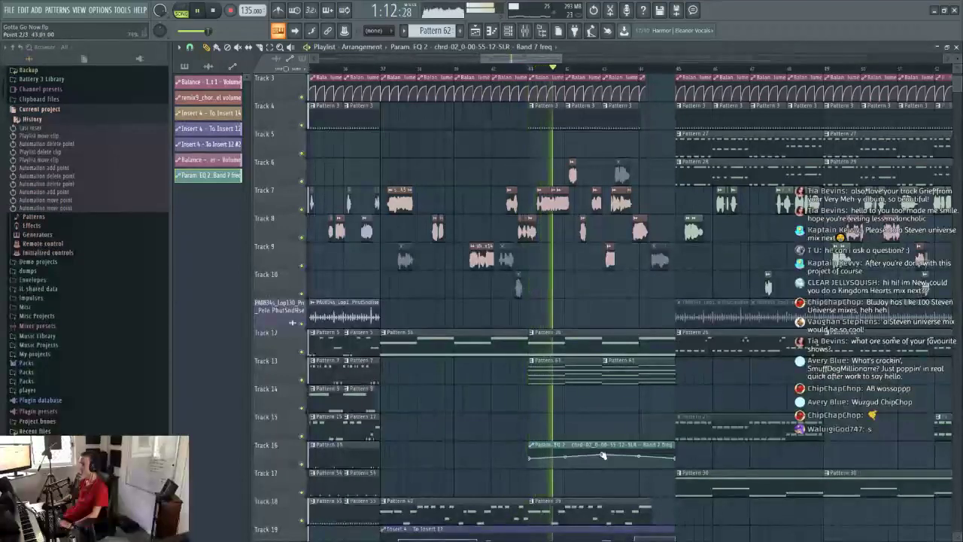
drag(602, 454, 606, 456)
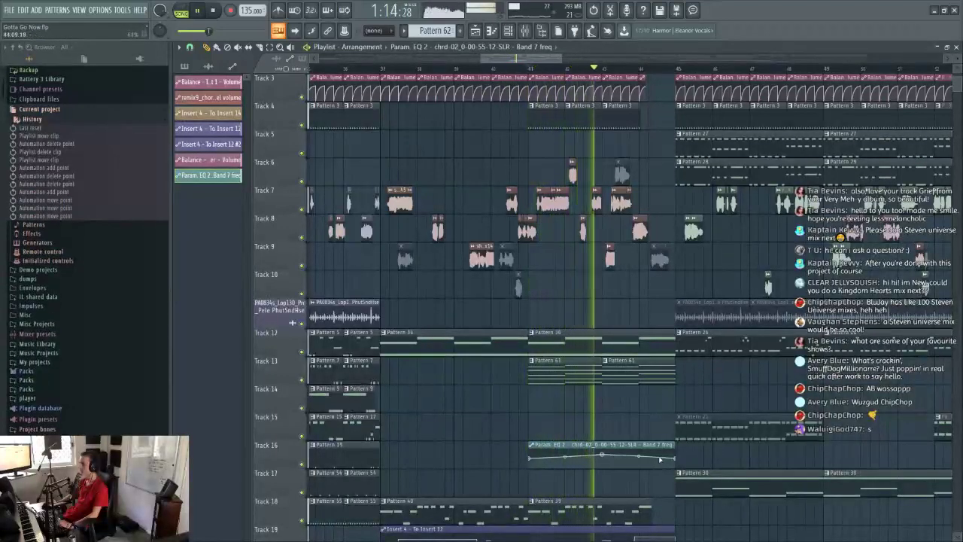
drag(677, 459, 677, 462)
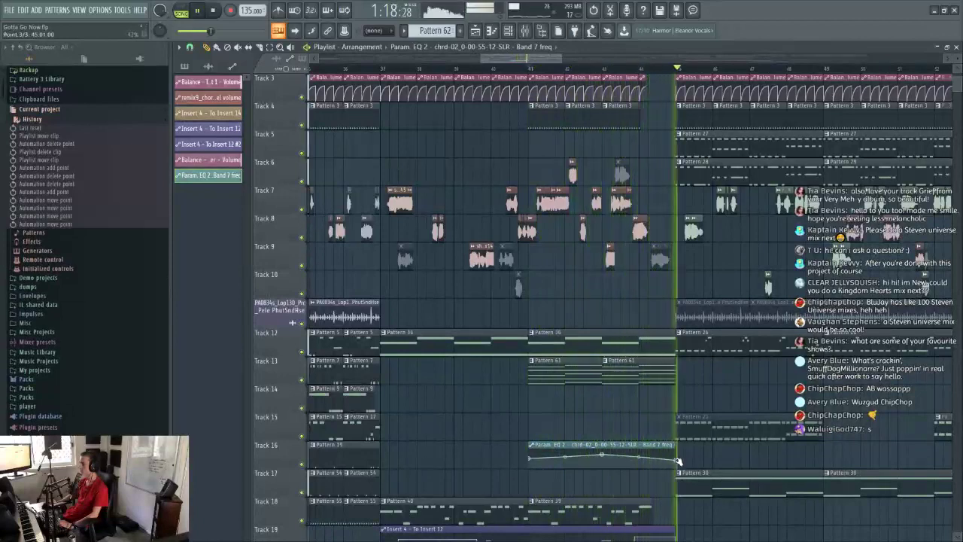
Step: Play the transition into bar 45 and move the second Band 7 freq automation clip on Track 16 to bar 97
click(640, 70)
scroll(641, 69, down, 6)
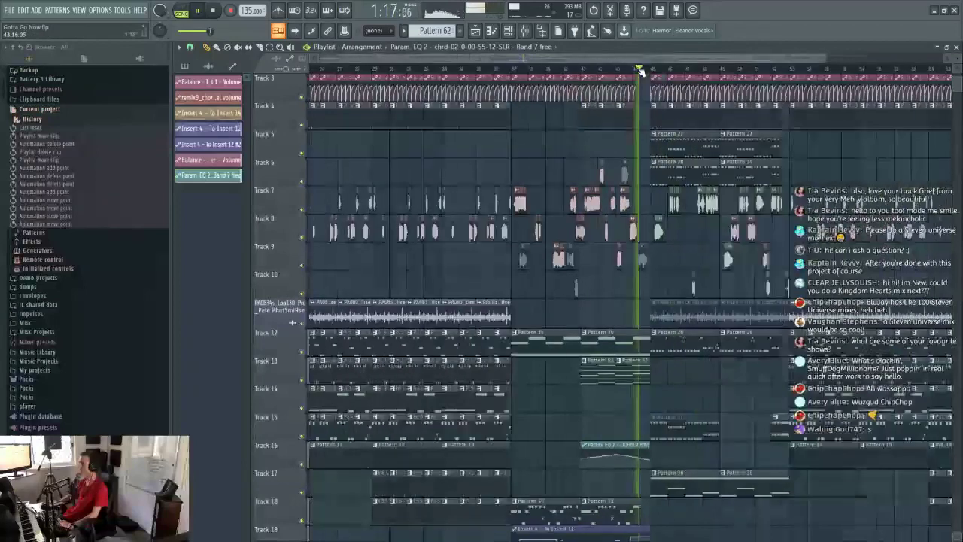
drag(844, 445, 870, 444)
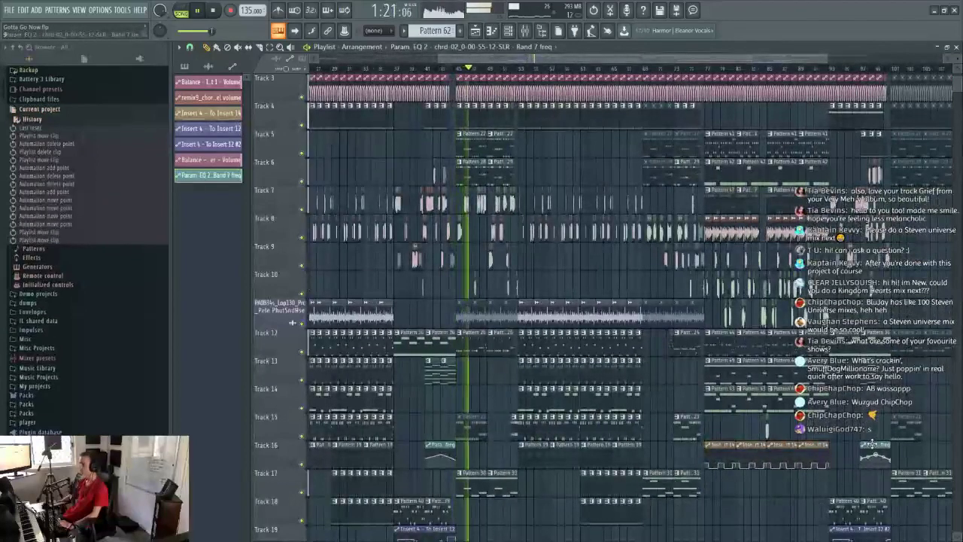
key(space)
Step: Place Pattern 62 clips on Track 13 at bars 97 and 99, above the second Band 7 freq automation clip
click(863, 69)
scroll(866, 70, up, 6)
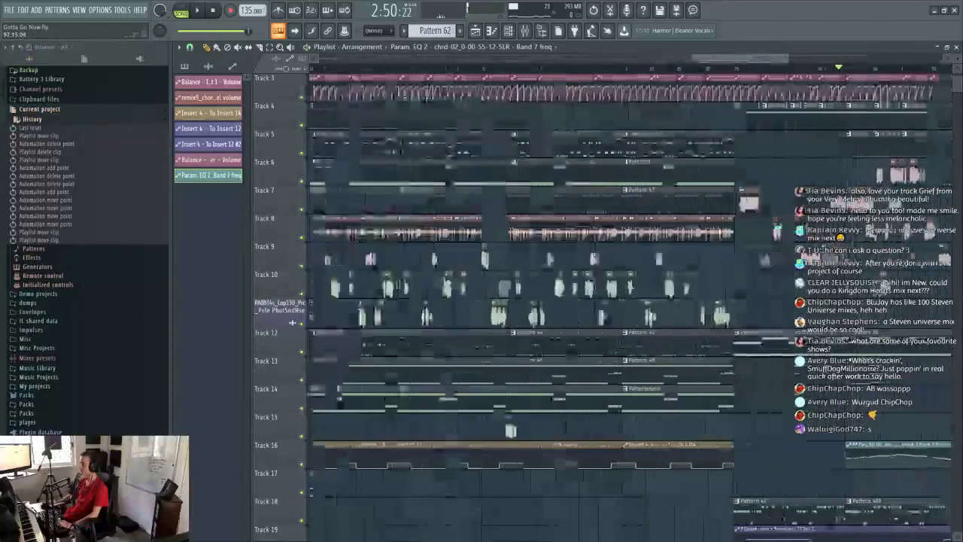
click(184, 66)
click(909, 394)
drag(909, 394, 924, 365)
Step: Play from bar 97 and adjust the second Band 7 freq automation's peak at bar 99 and its end point at bar 101
key(space)
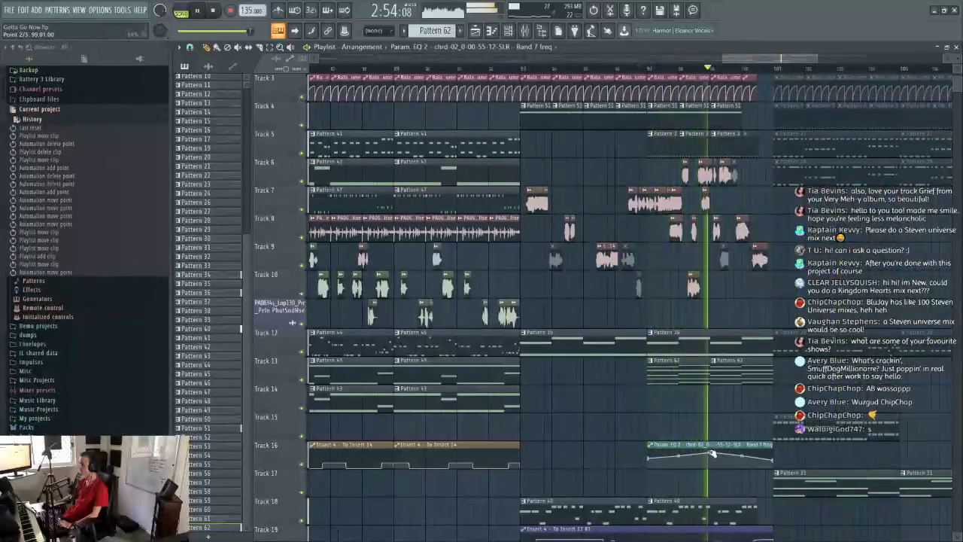
key(space)
drag(711, 453, 712, 451)
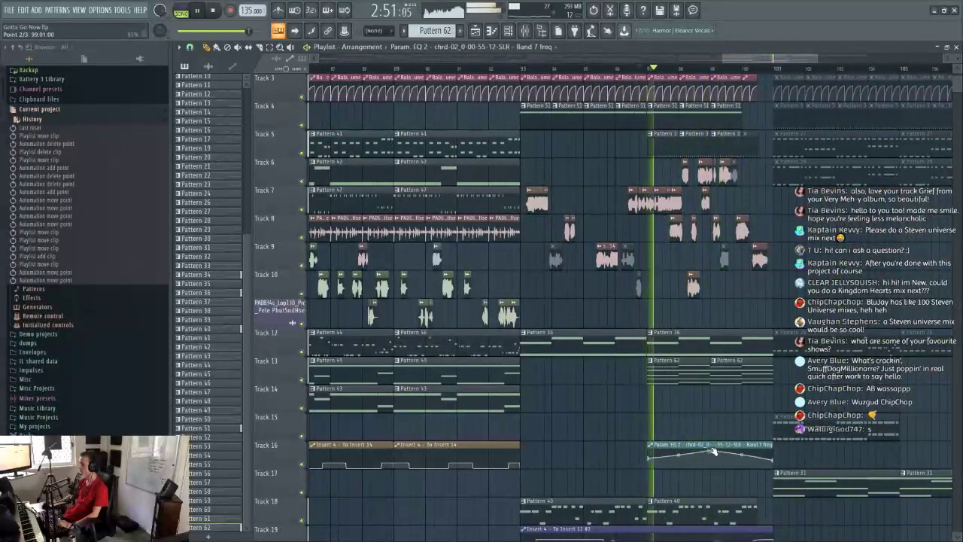
drag(774, 459, 743, 457)
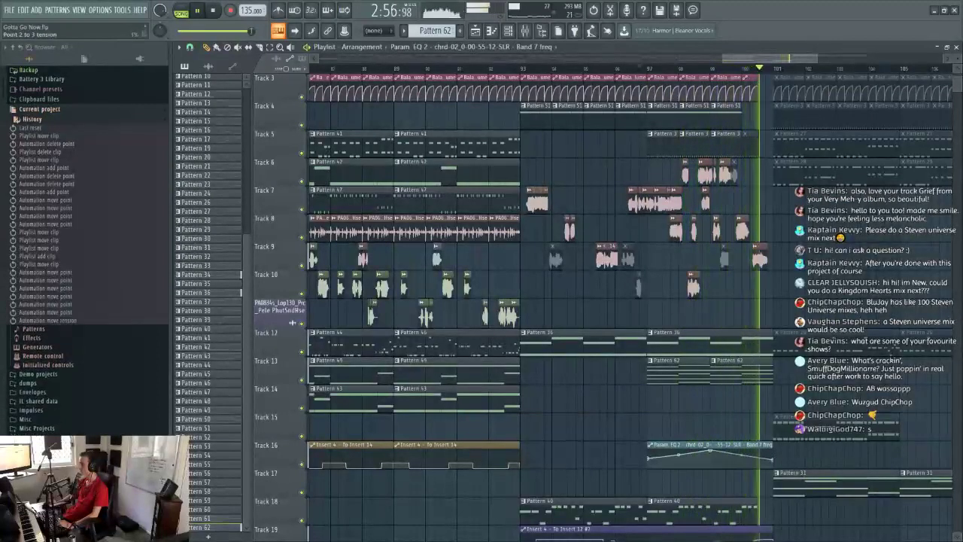
Step: Try deleting the Pattern 62 clip at bar 99 and resizing the one at bar 97 to cover its place
key(space)
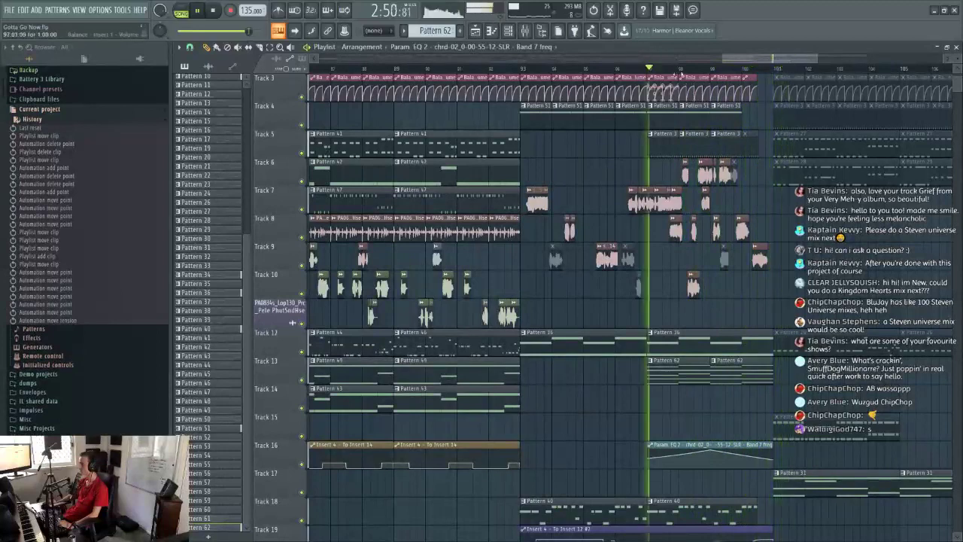
right_click(756, 373)
drag(711, 374, 733, 377)
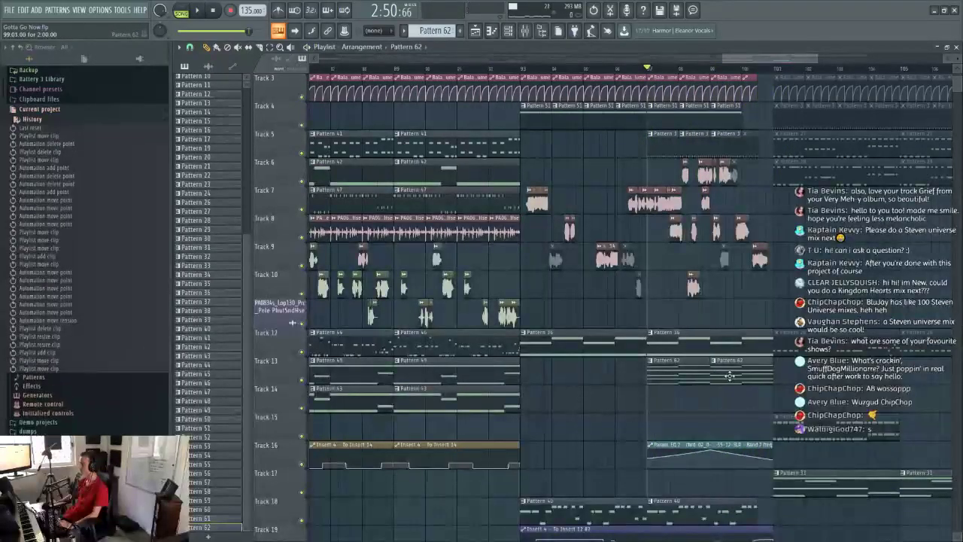
Step: Add F5 in bar 1 and G5 in bar 2 to Pattern 62's chrd-02_0-00-55-12-SLR part and play the result
double_click(730, 375)
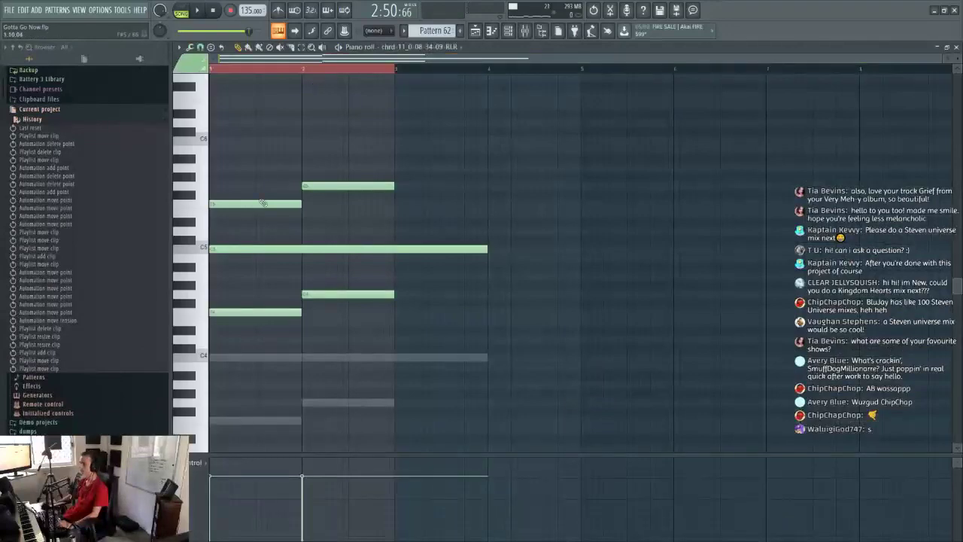
click(421, 46)
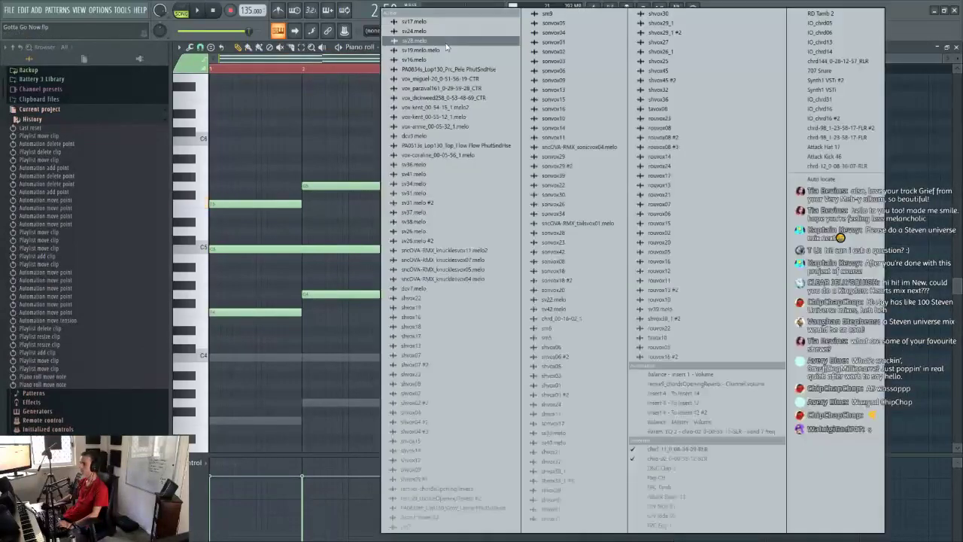
click(687, 460)
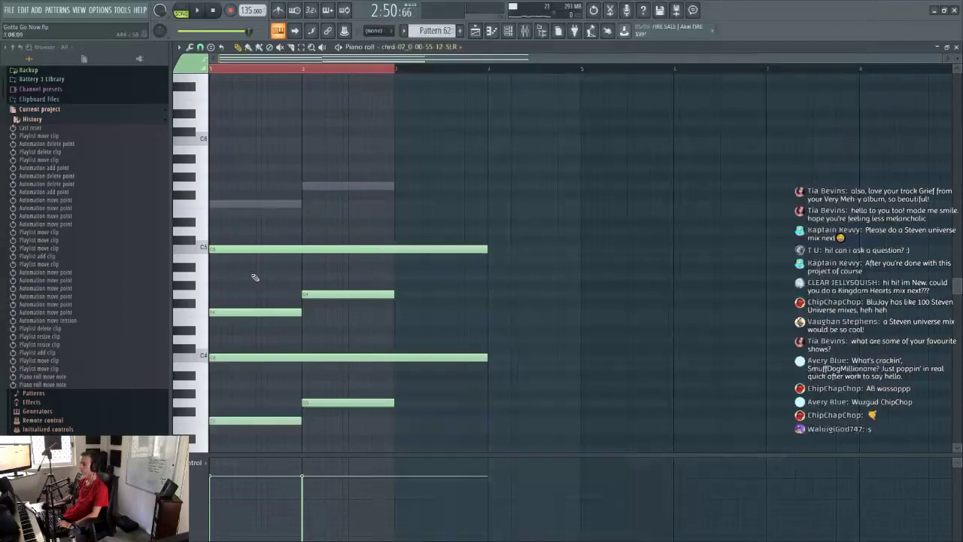
click(222, 203)
click(305, 185)
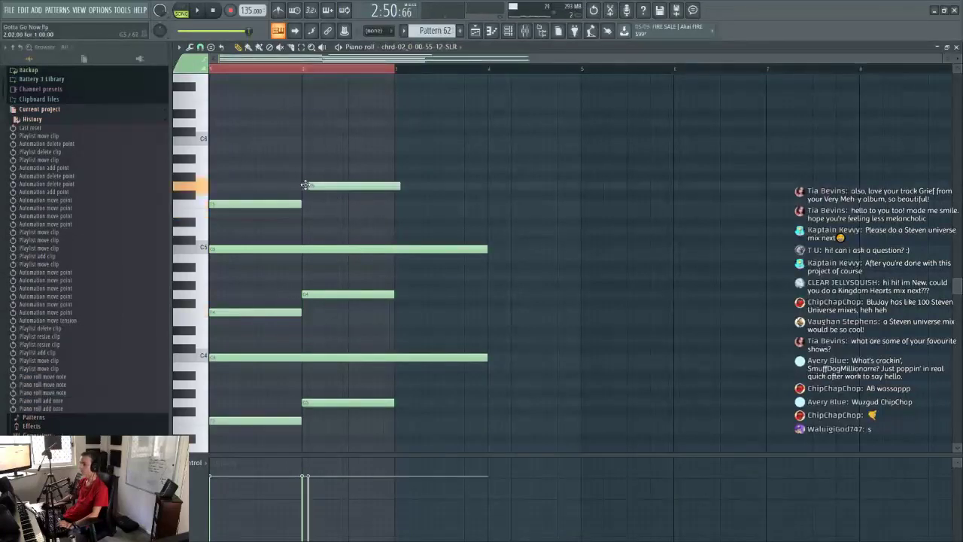
key(space)
key(F5)
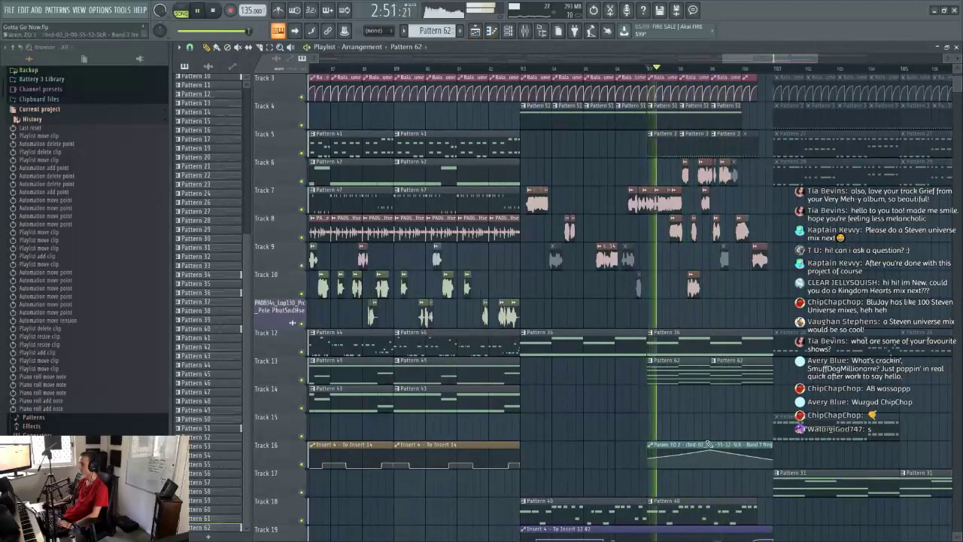
Step: Restore the upper notes in Pattern 62's chrd-11 part and remove the added F5 and G5 from its chrd-02 part
double_click(680, 376)
key(space)
right_click(280, 204)
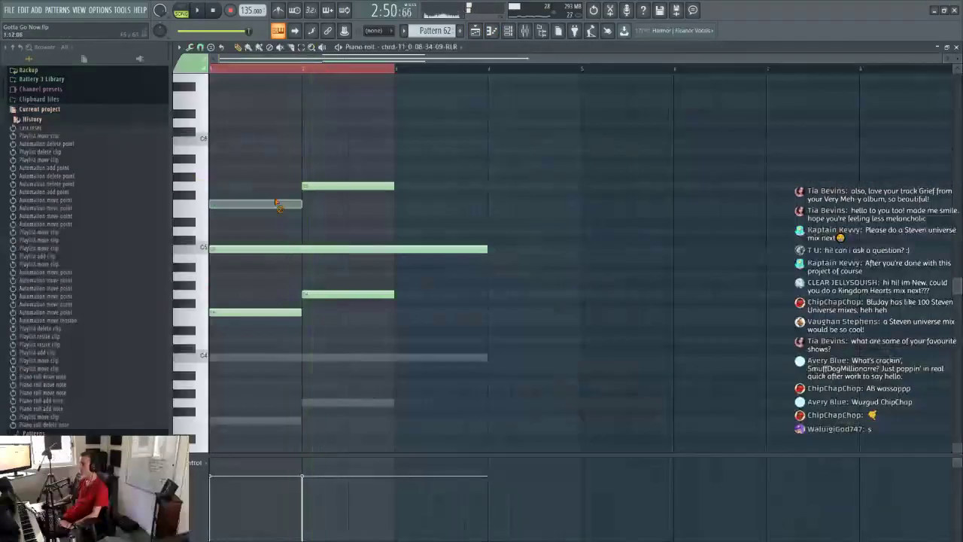
right_click(316, 185)
key(ctrl+z)
click(424, 48)
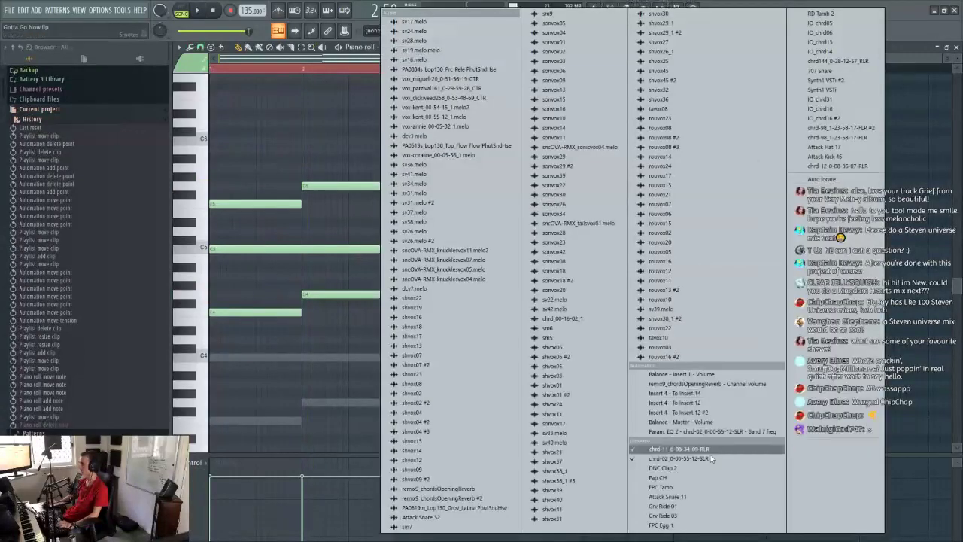
click(710, 458)
Step: Delete the Pattern 62 clip at bar 99 on Track 13 and extend the one at bar 97 to four bars
click(476, 30)
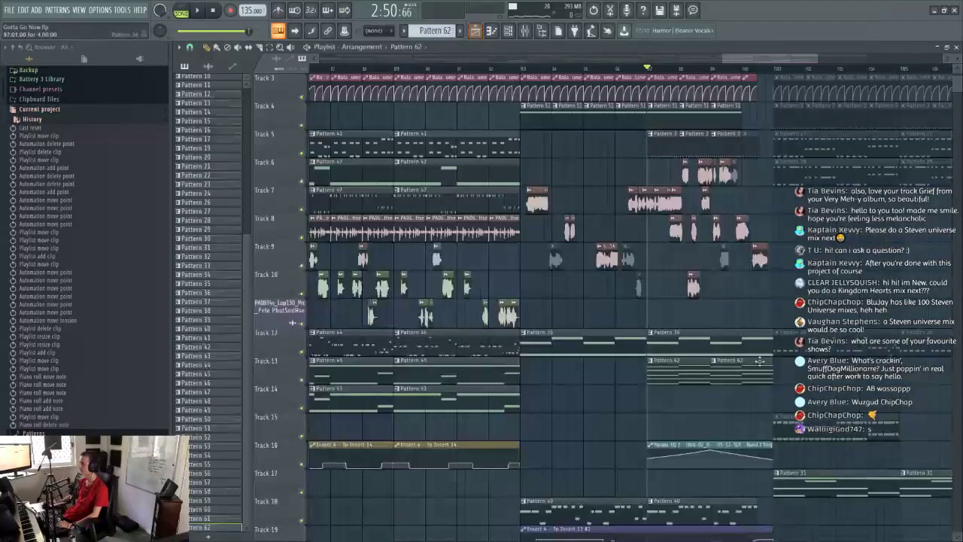
drag(705, 378, 733, 379)
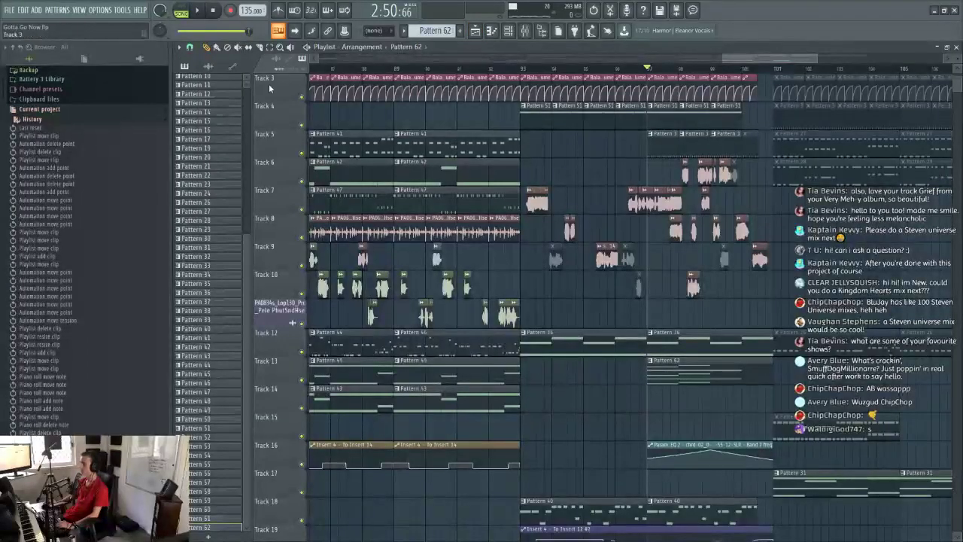
Step: In Pattern 62's chrd-11 part, add F5 and F4 in bar 3, G5 and G4 in bar 4, and extend C5 through bar 4
double_click(747, 359)
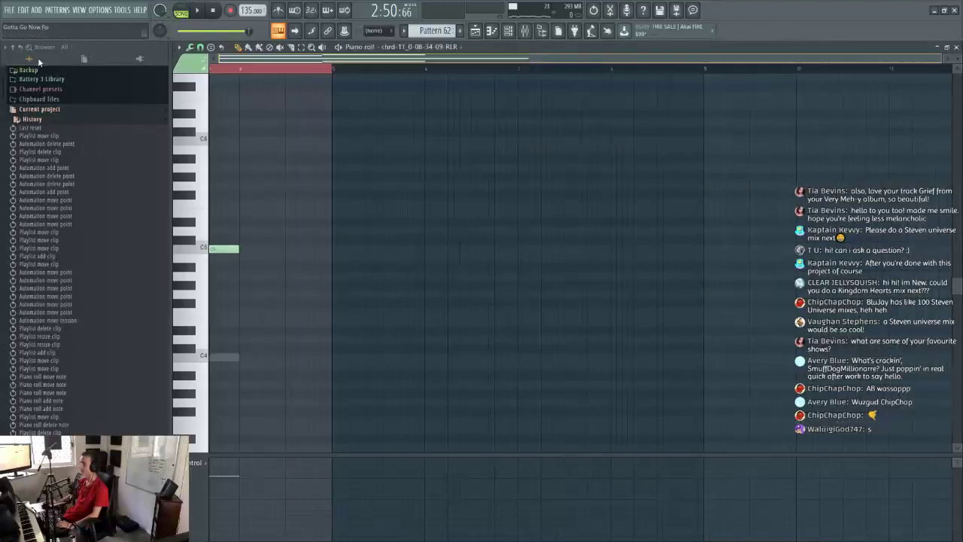
drag(554, 60, 236, 129)
click(395, 205)
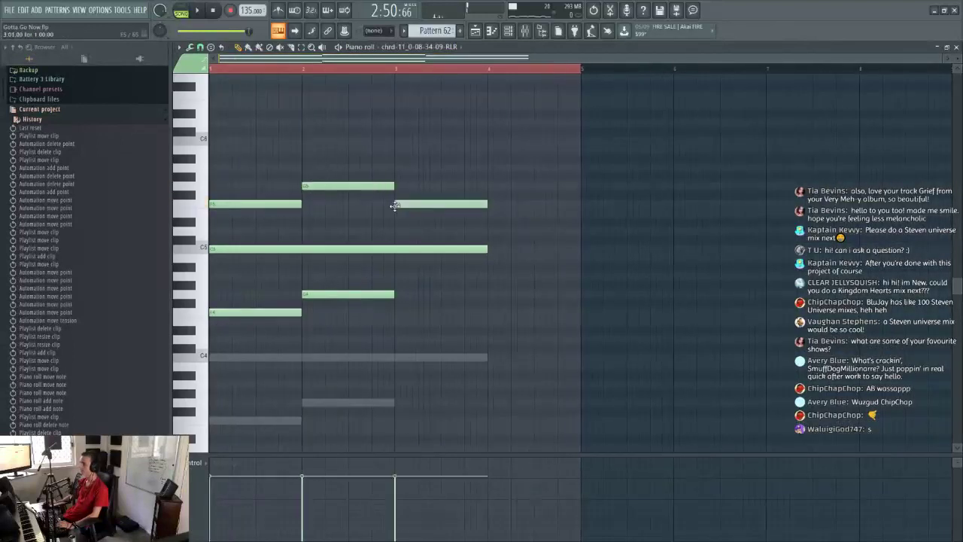
click(491, 186)
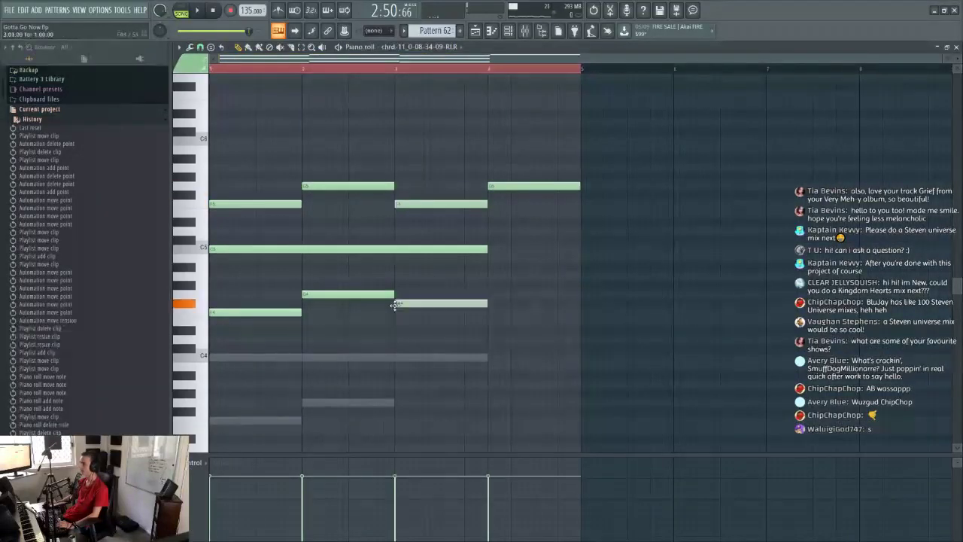
drag(416, 313, 417, 313)
click(490, 294)
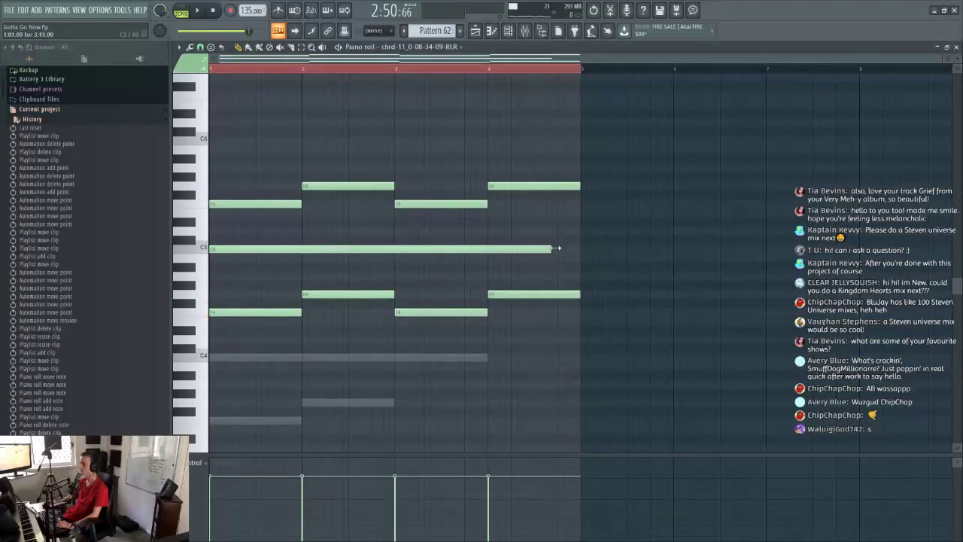
Step: In Pattern 62's chrd-02 part, add F4 and F3 in bar 3, G4 and G3 in bar 4, and extend C5 and C4 through bar 4
click(447, 47)
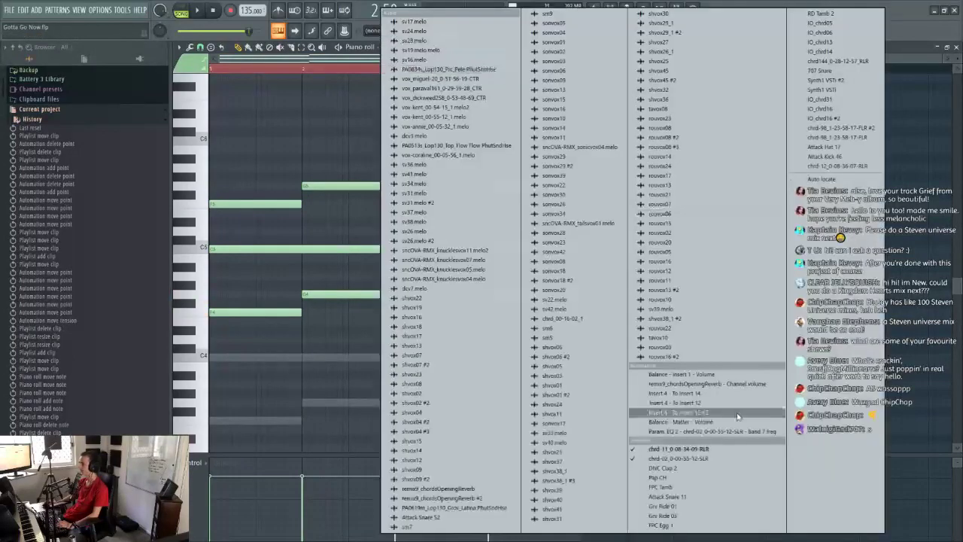
click(713, 459)
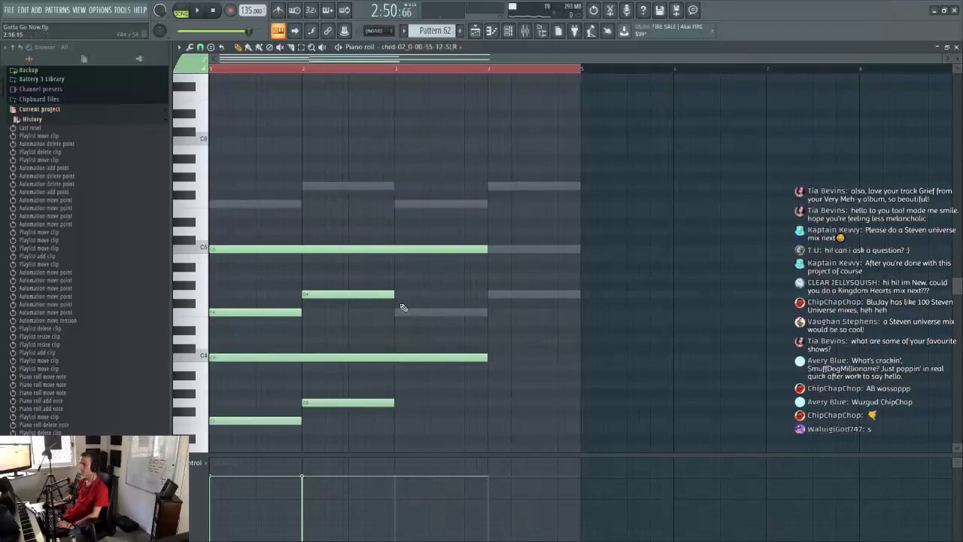
click(490, 294)
click(392, 422)
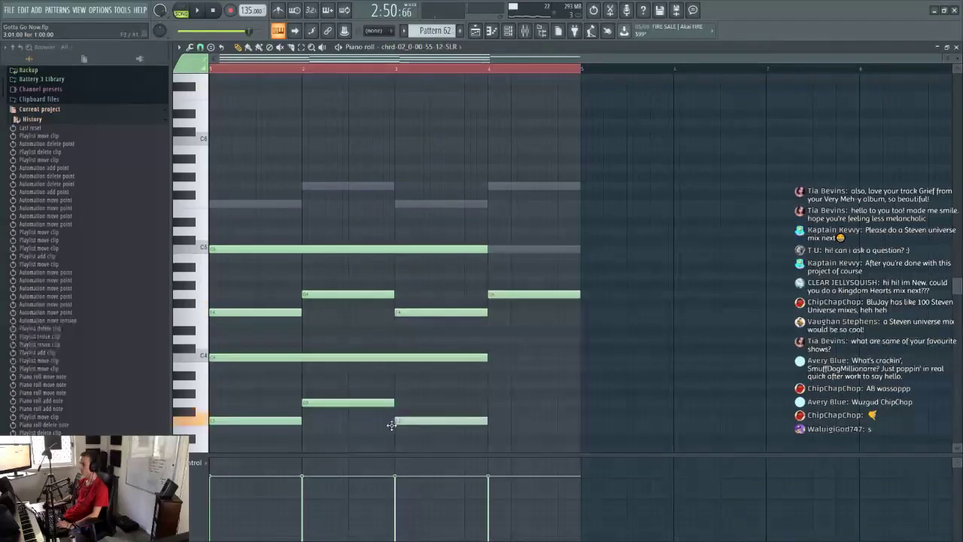
click(490, 402)
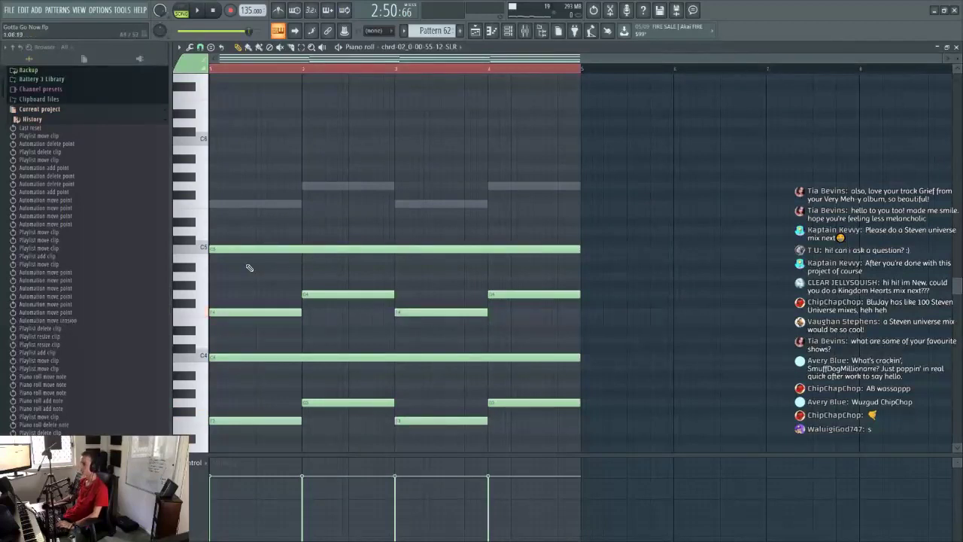
Step: Add F5 in bar 3 and G5 in bar 4 of Pattern 62's chrd-02 part
click(211, 204)
click(308, 186)
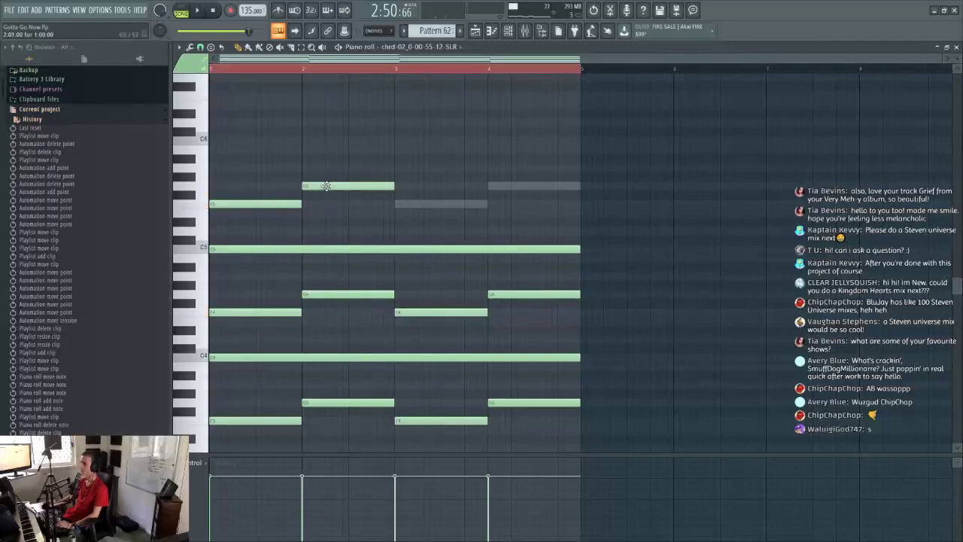
right_click(326, 186)
right_click(289, 204)
click(401, 203)
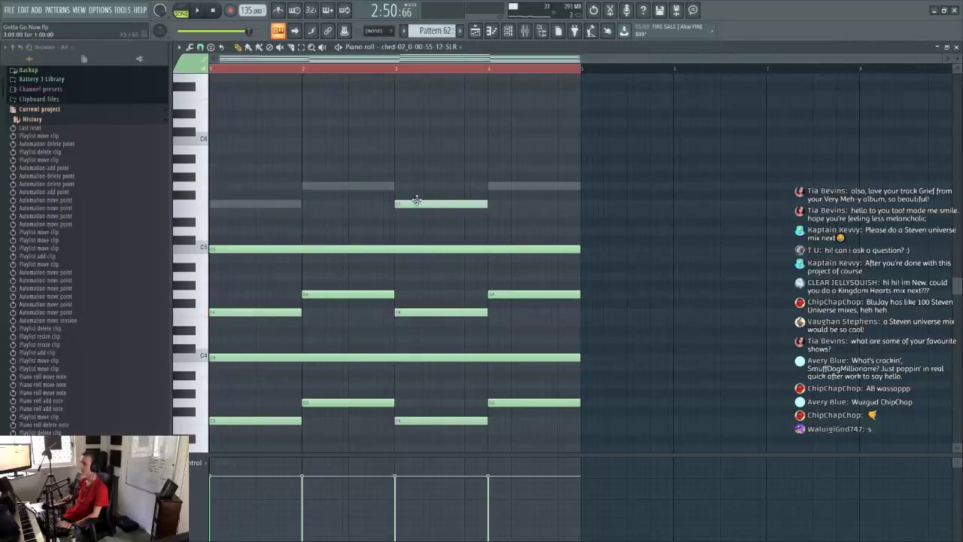
click(493, 186)
Step: Play the arrangement from bar 97 and move the playback position to about bar 98
click(476, 30)
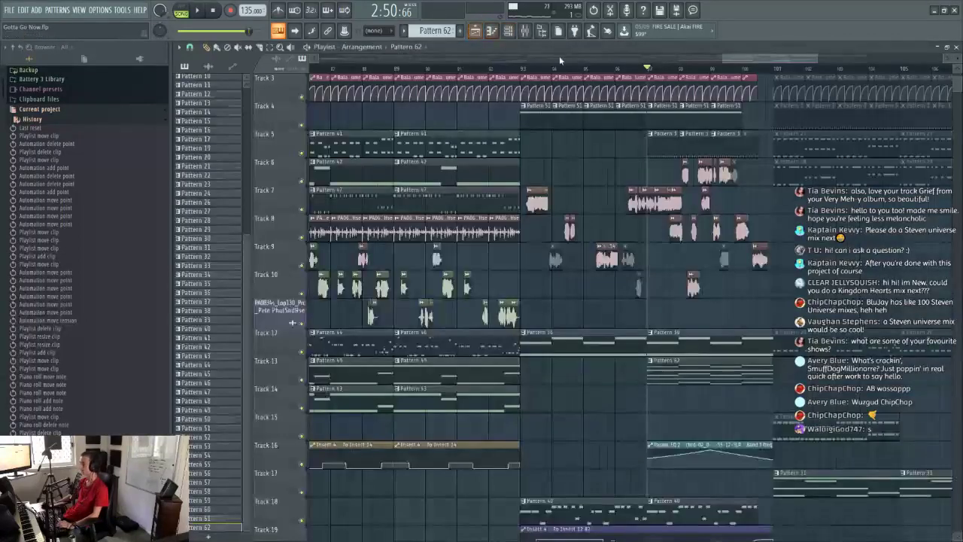
key(space)
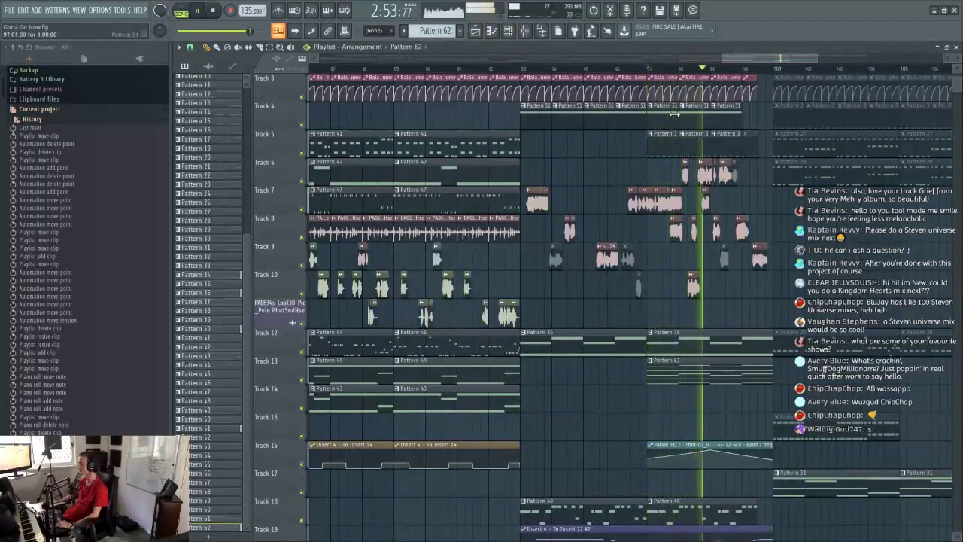
key(space)
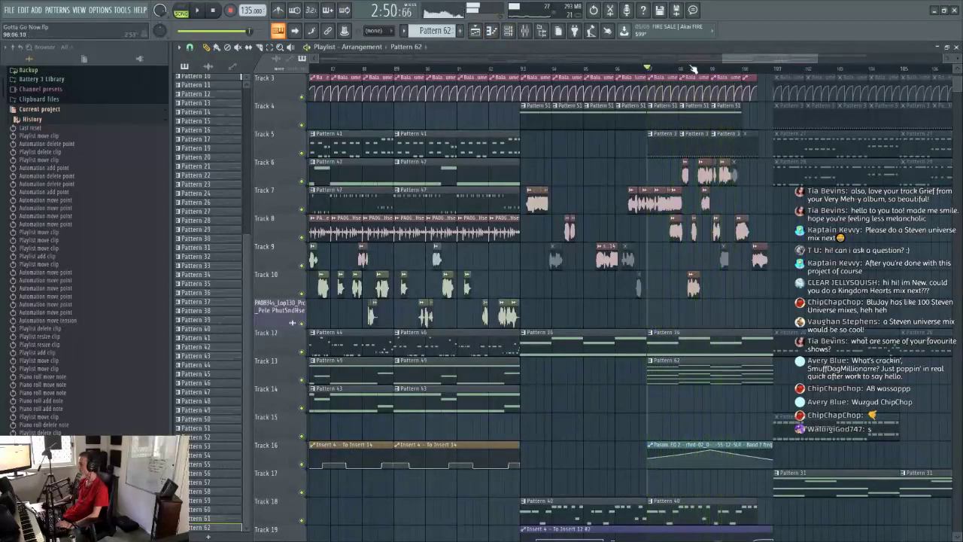
click(682, 69)
Step: In Pattern 62's chrd-02 part, start the F5 in bar 3 a quarter bar earlier
double_click(707, 374)
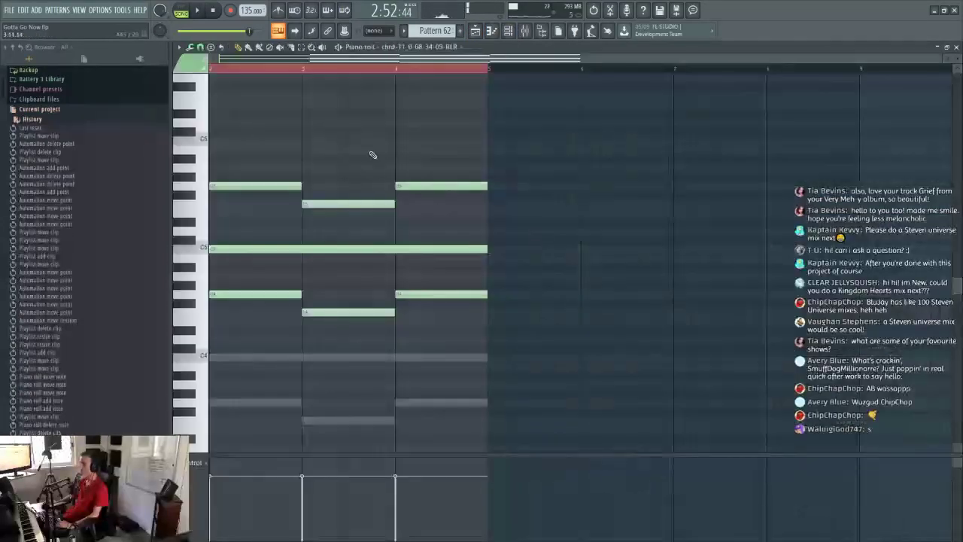
drag(592, 57, 468, 73)
click(421, 48)
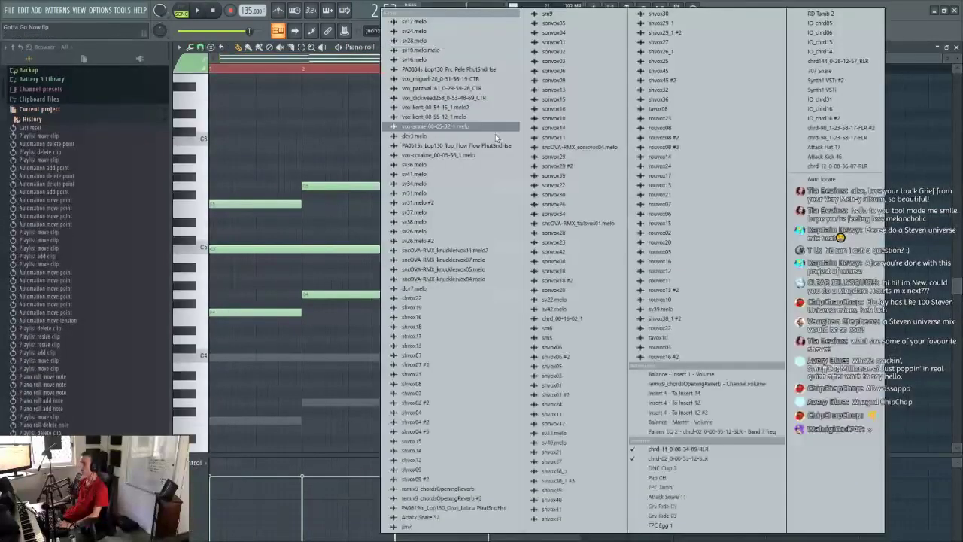
click(836, 179)
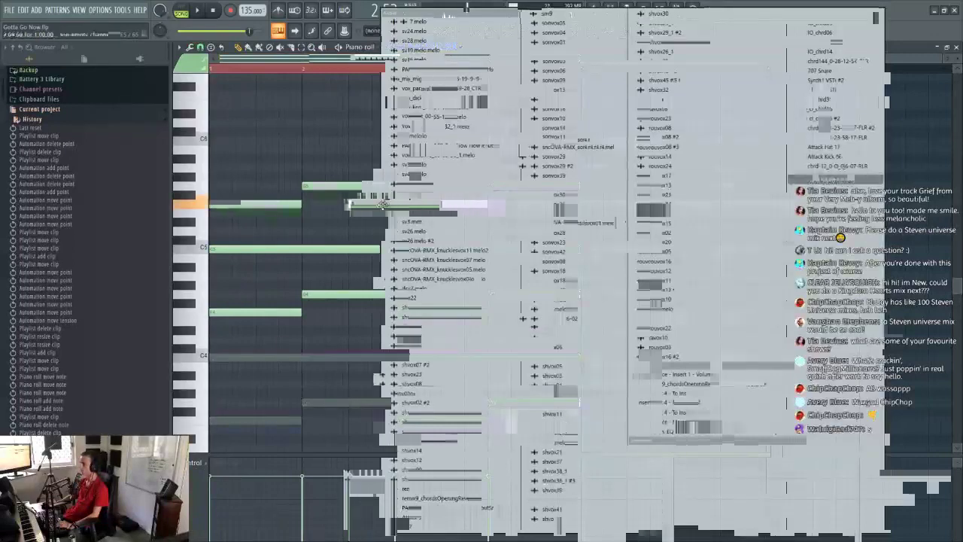
drag(382, 204, 404, 204)
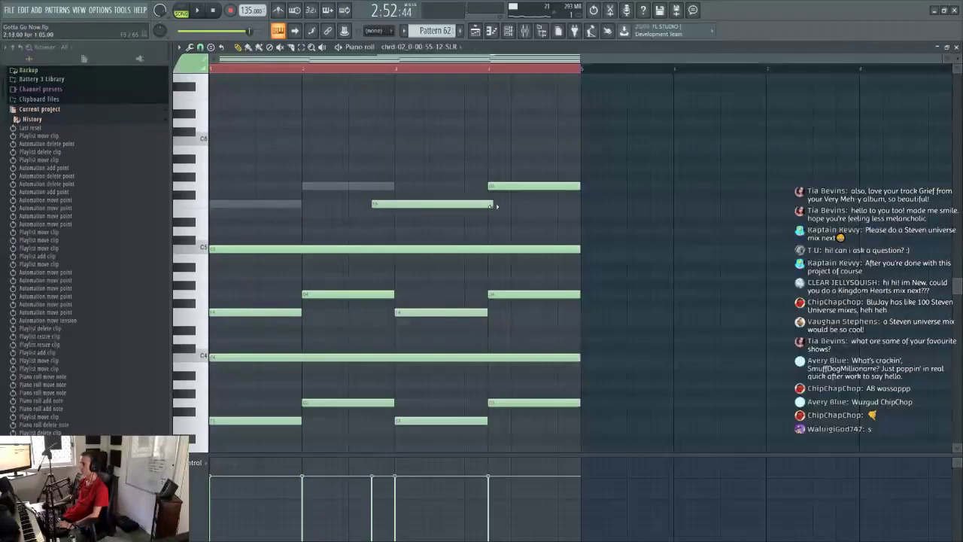
Step: Play back the edited Pattern 62 section and check the chrd-02 track in the mixer
key(space)
key(F9)
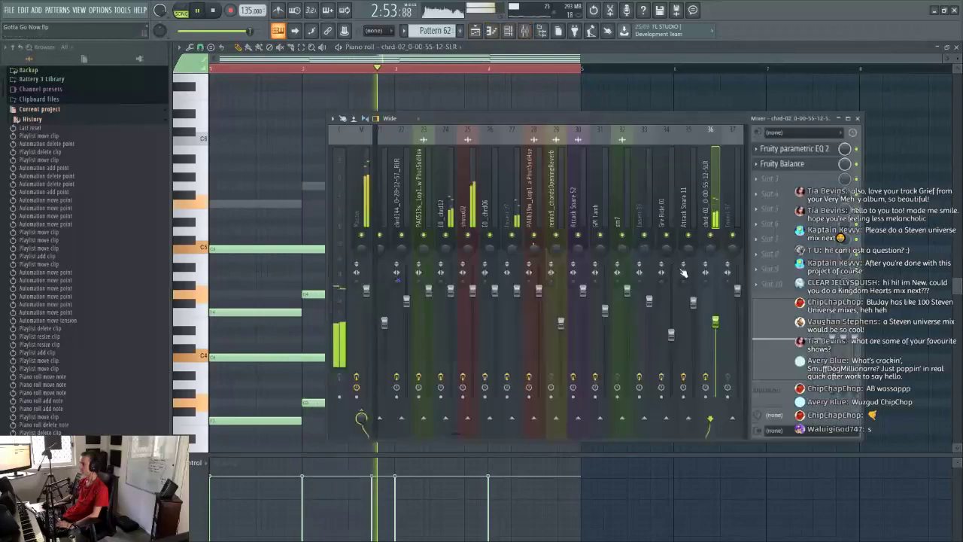
key(F5)
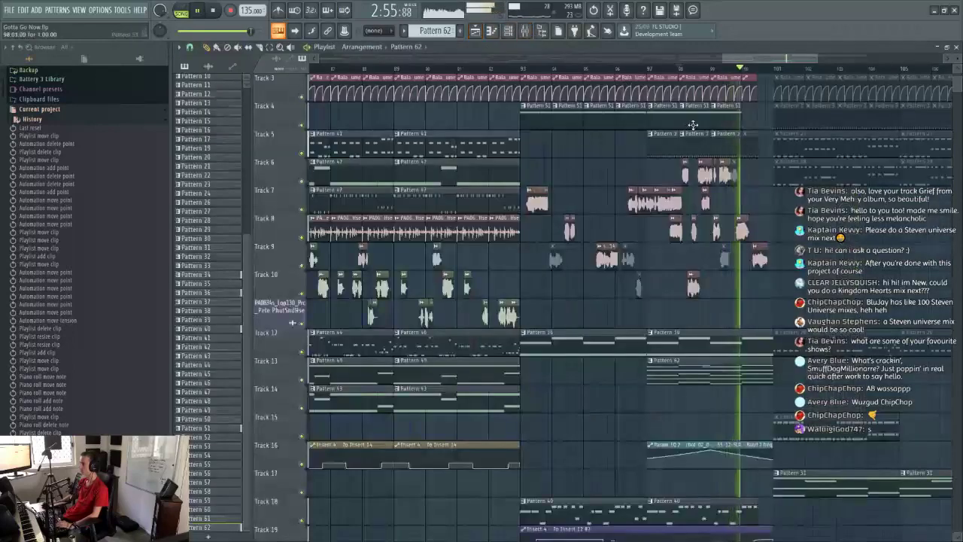
Step: Remove the added F5 and G5 from bars 3 and 4 of Pattern 62's chrd-02 part
double_click(670, 383)
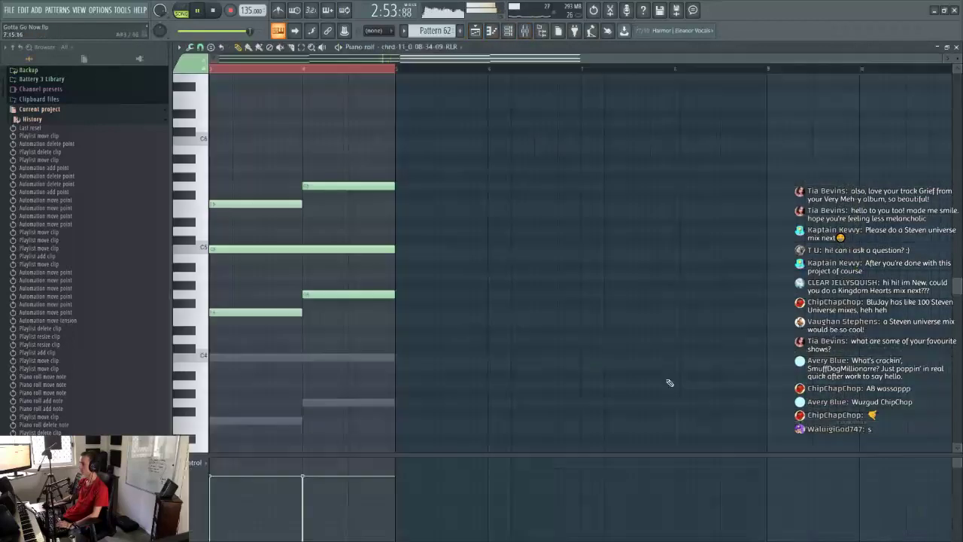
key(ctrl+b)
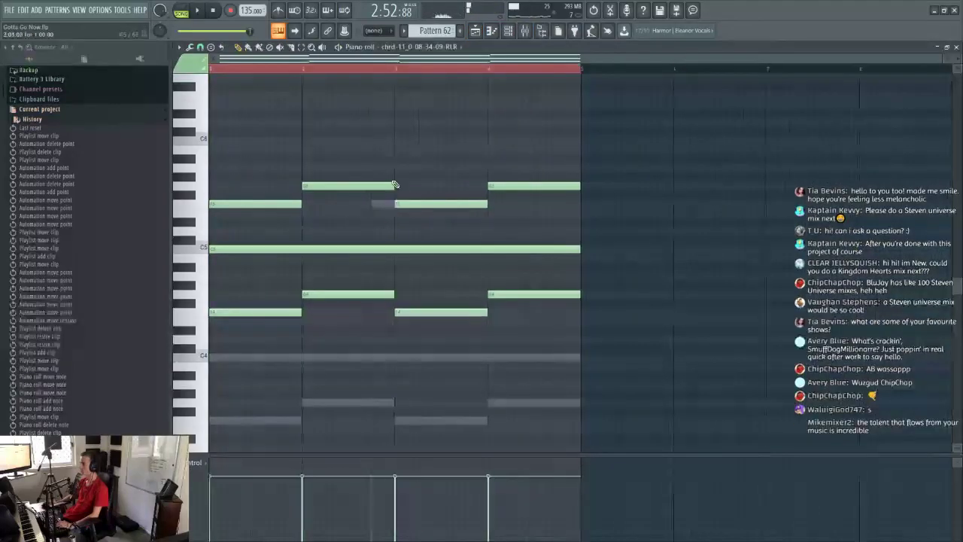
click(449, 47)
click(609, 447)
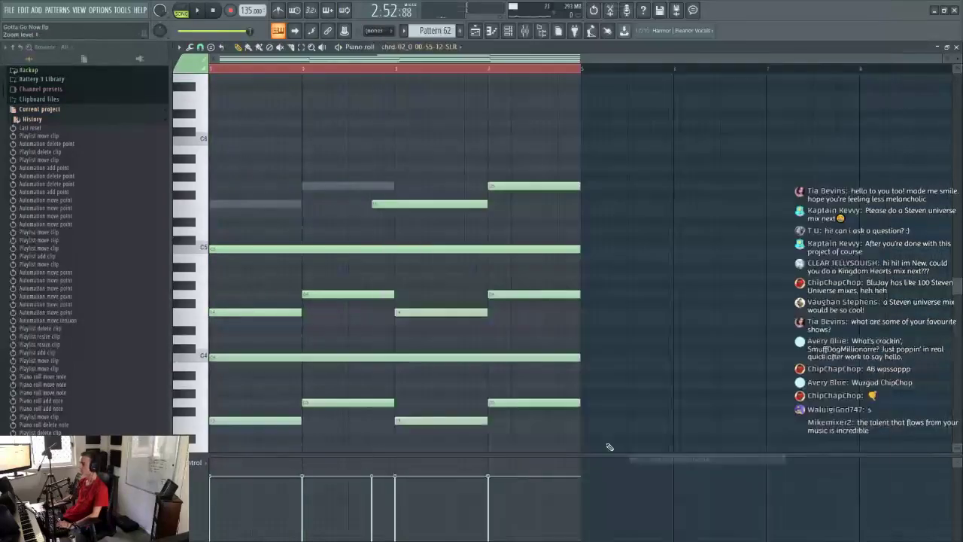
right_click(420, 203)
right_click(534, 186)
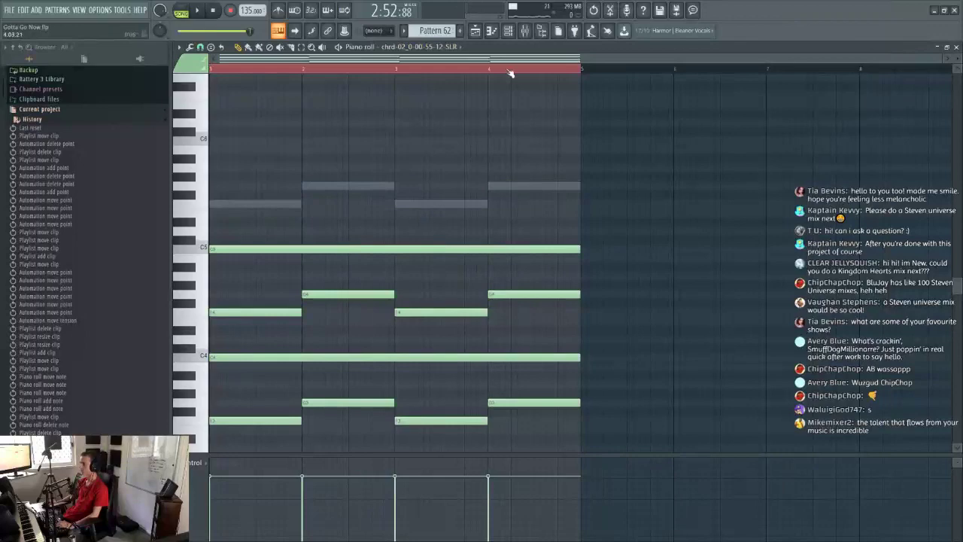
Step: Replace the Pattern 62 clip at bar 97 on Track 13 with Pattern 61, picked from the chords near bar 41
click(474, 32)
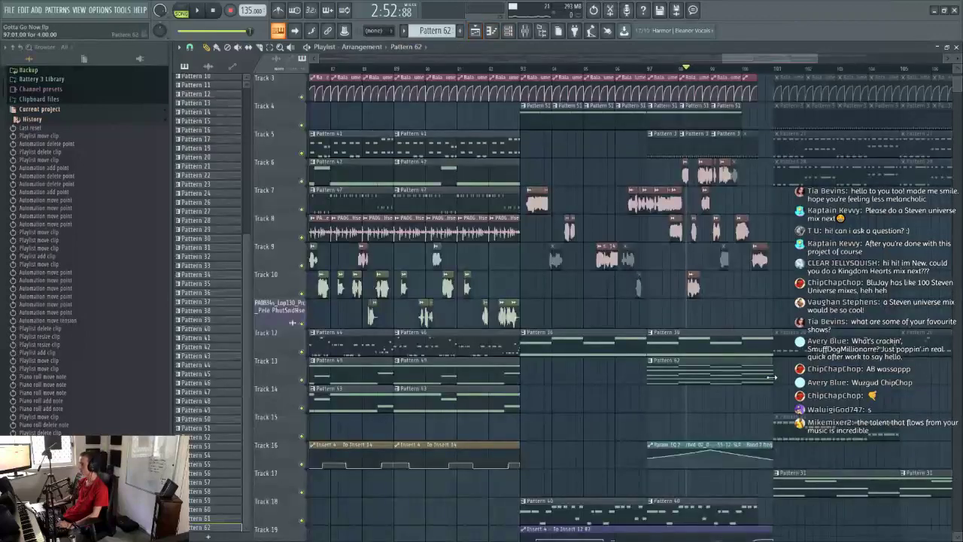
right_click(729, 371)
scroll(666, 83, down, 5)
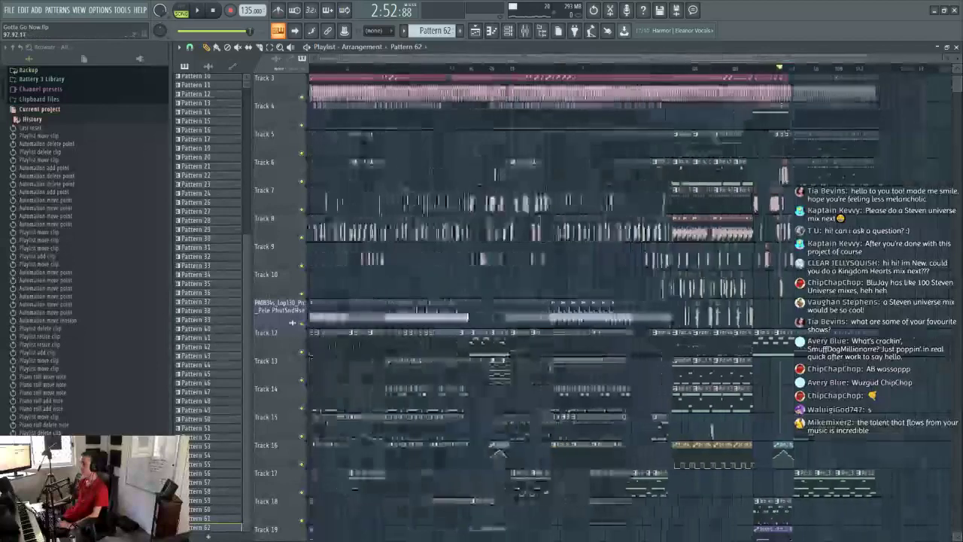
click(510, 375)
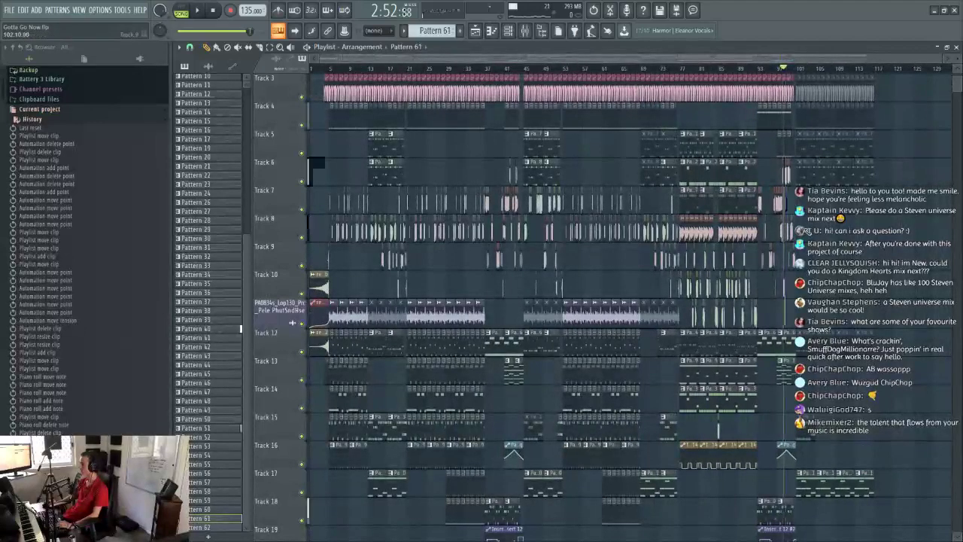
scroll(808, 232, up, 5)
Step: Play the arrangement from about bar 98 and return the playback position to bar 97
key(space)
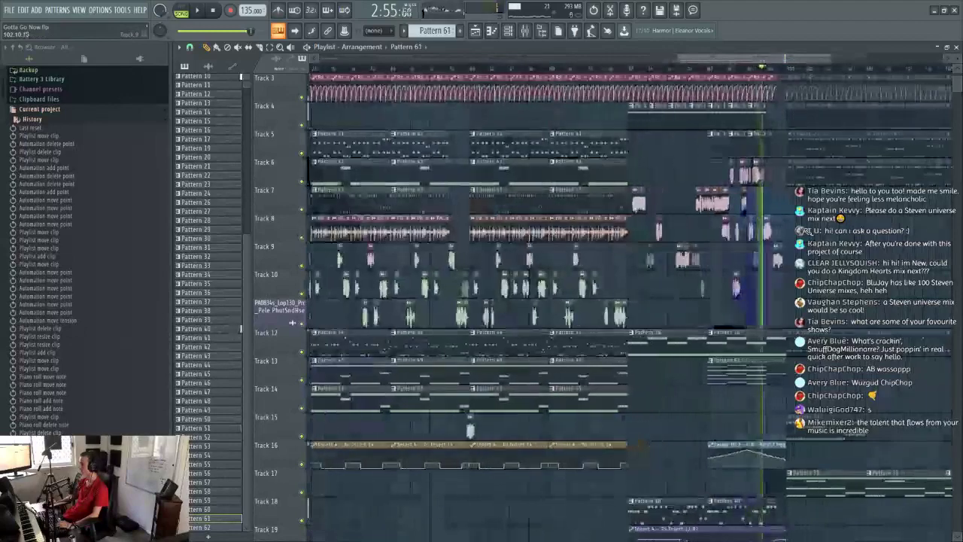
click(751, 72)
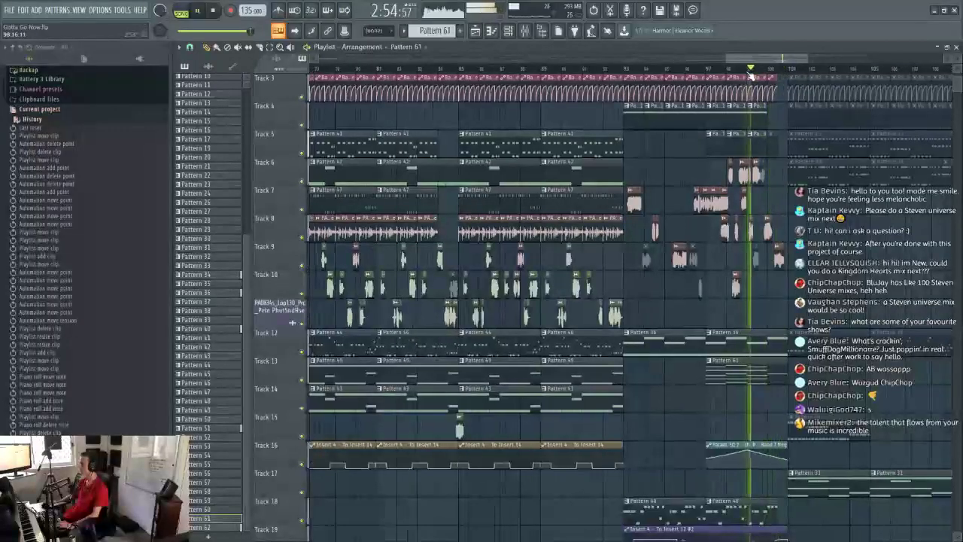
scroll(751, 75, up, 3)
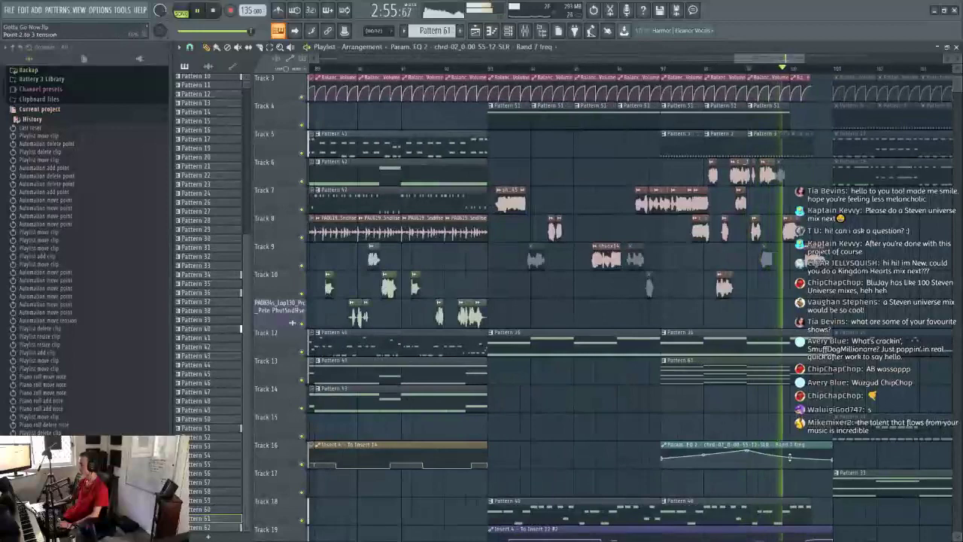
scroll(653, 73, down, 1)
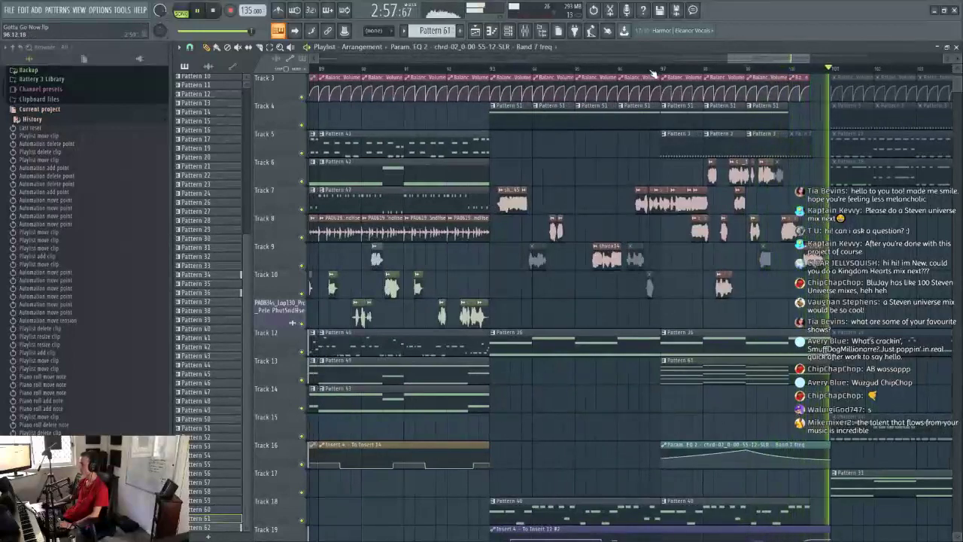
scroll(653, 73, down, 3)
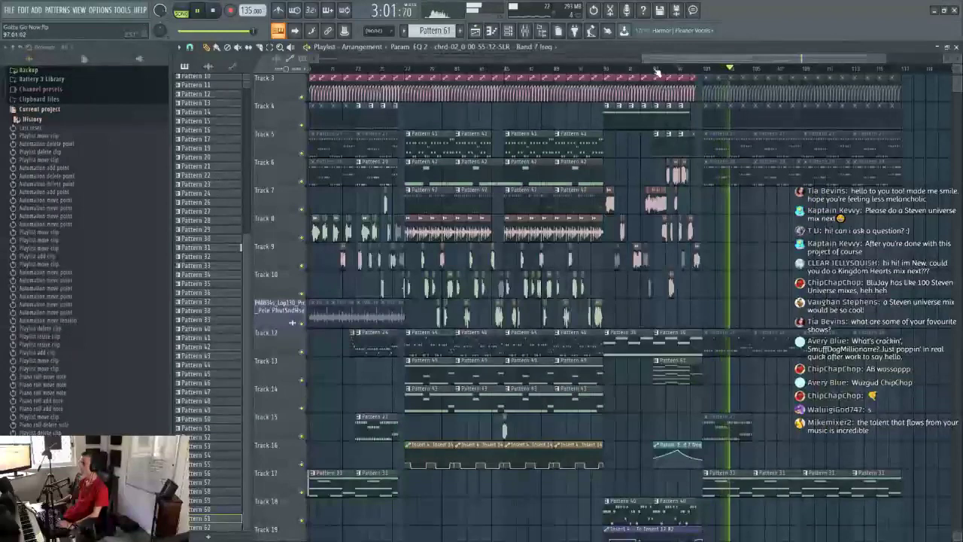
click(656, 71)
click(654, 72)
Step: Collapse the Current project folder in the browser and close the editor windows covering the channel rack
click(39, 109)
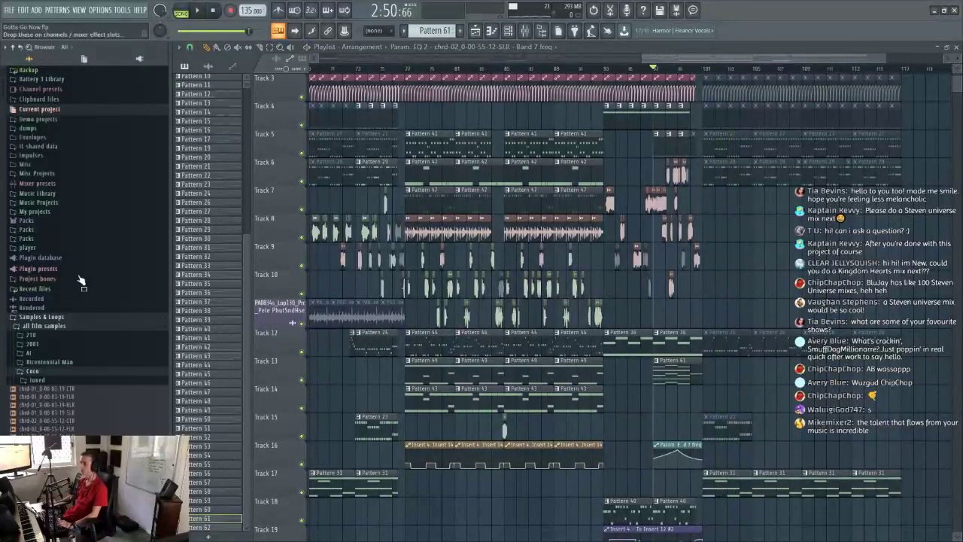
scroll(64, 401, down, 15)
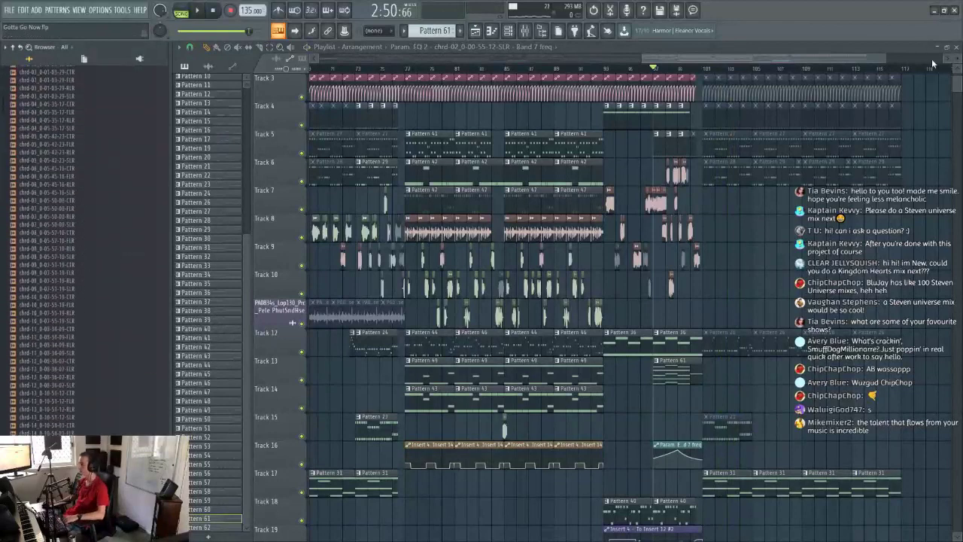
click(958, 48)
click(958, 48)
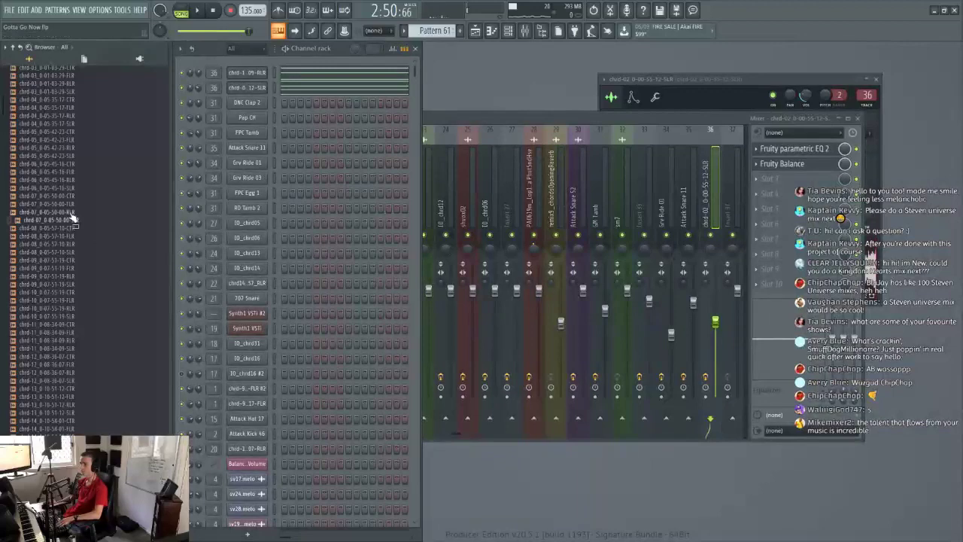
Step: Collapse the Coco sample folder and open the zootopia folder under all film samples
scroll(64, 406, up, 15)
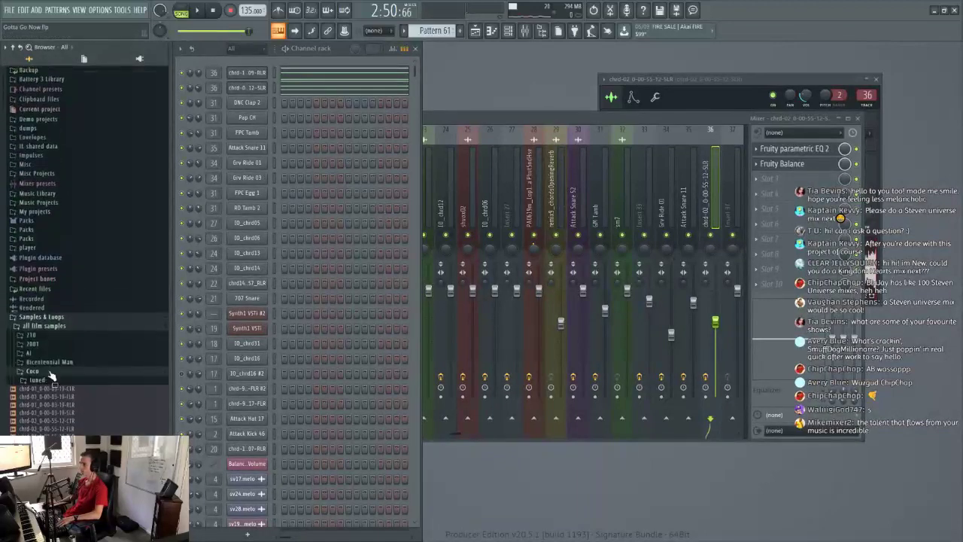
click(50, 371)
scroll(96, 418, down, 5)
scroll(46, 374, down, 2)
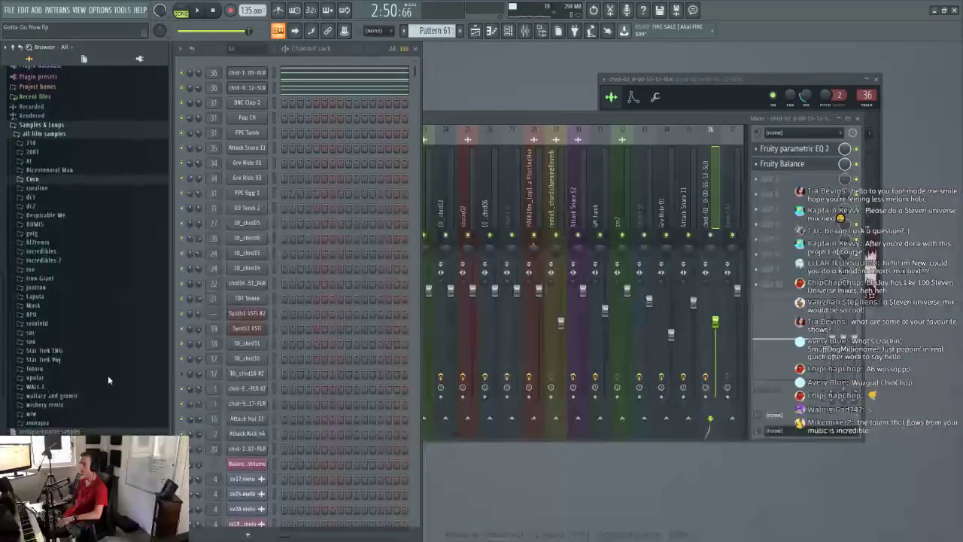
click(60, 423)
scroll(125, 339, down, 10)
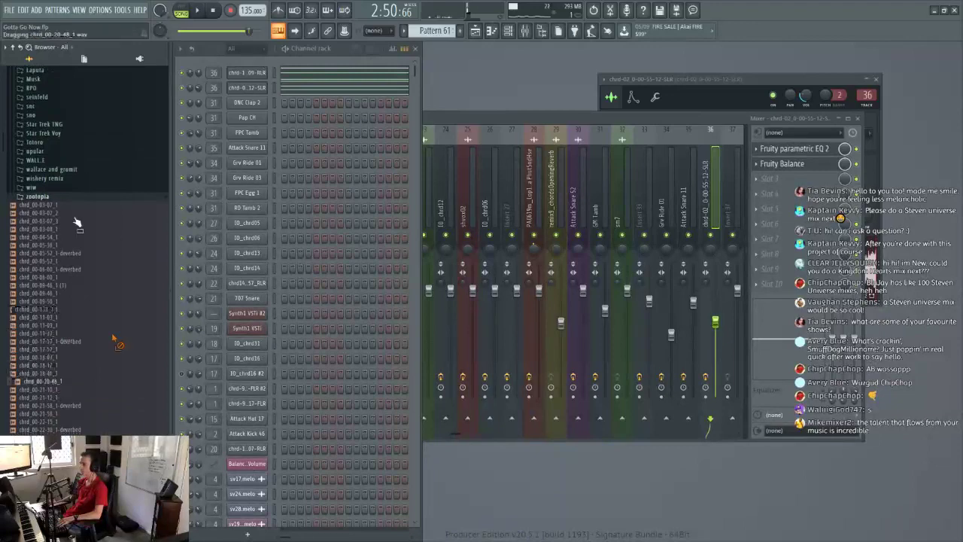
Step: Add the chrd_00-20-48_1 sample as a new channel above the chord channels and enable Normalize for it
drag(248, 67, 254, 72)
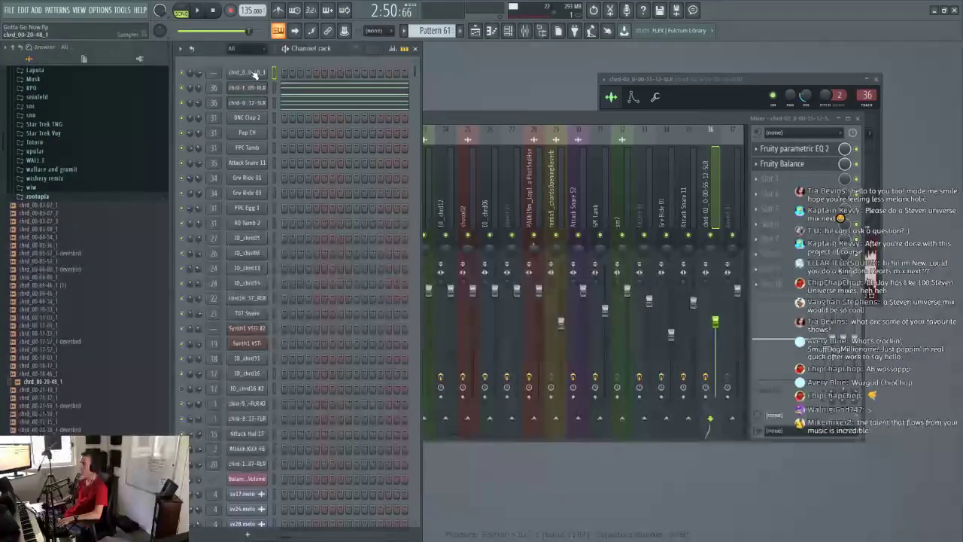
click(249, 72)
click(396, 265)
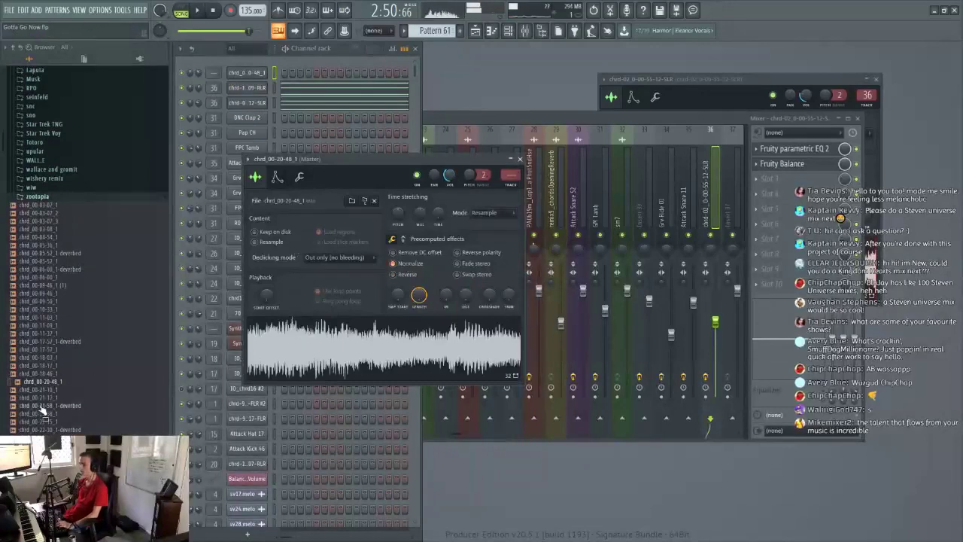
Step: Audition further zootopia chord samples in the new channel, starting with chrd_00-21-12_1
click(45, 397)
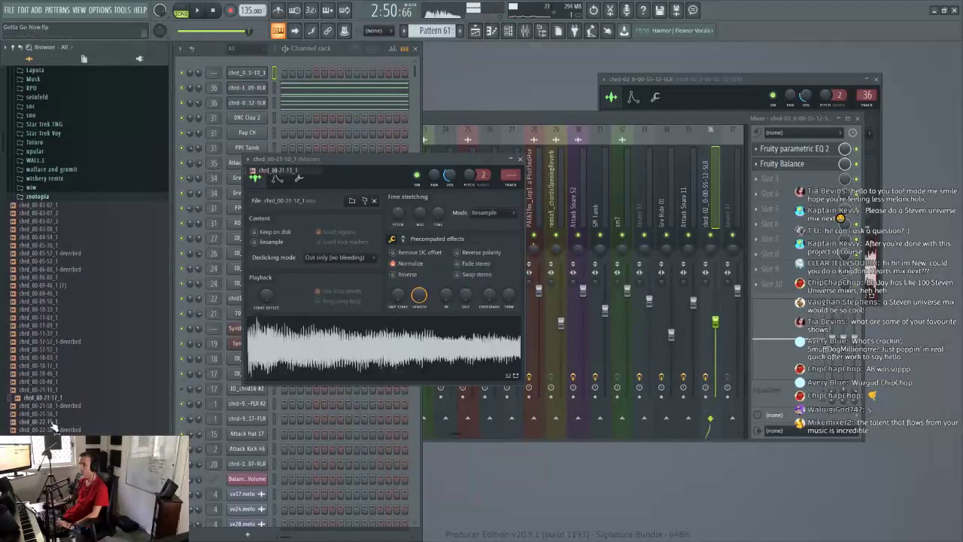
middle_click(53, 423)
middle_click(53, 437)
middle_click(53, 446)
middle_click(53, 454)
key(Right)
key(Right)
key(Right)
key(Right)
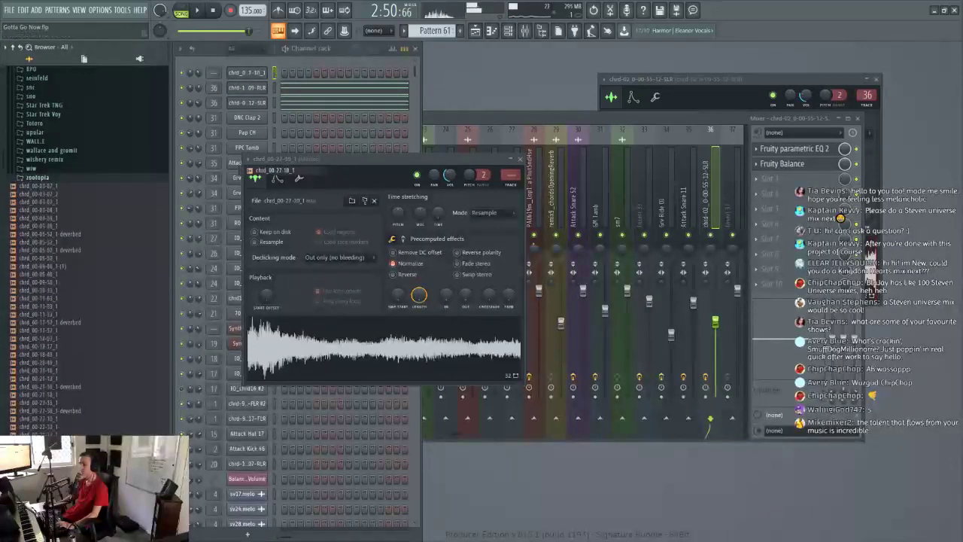
Step: Audition the zootopia chord samples from chrd_00-27-16_1 through chrd_00-55-20_1 in the new channel
scroll(69, 346, down, 4)
middle_click(59, 328)
middle_click(62, 341)
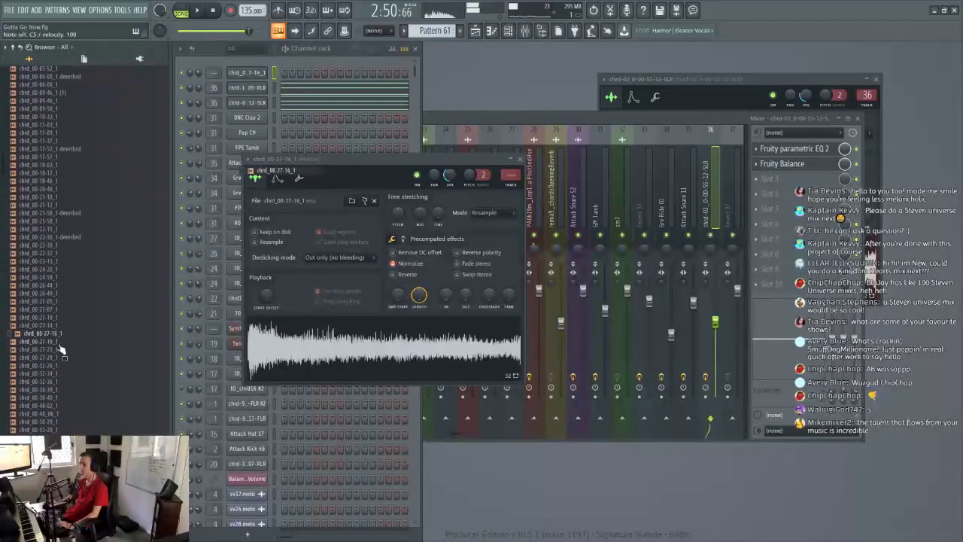
middle_click(57, 354)
scroll(52, 385, up, 1)
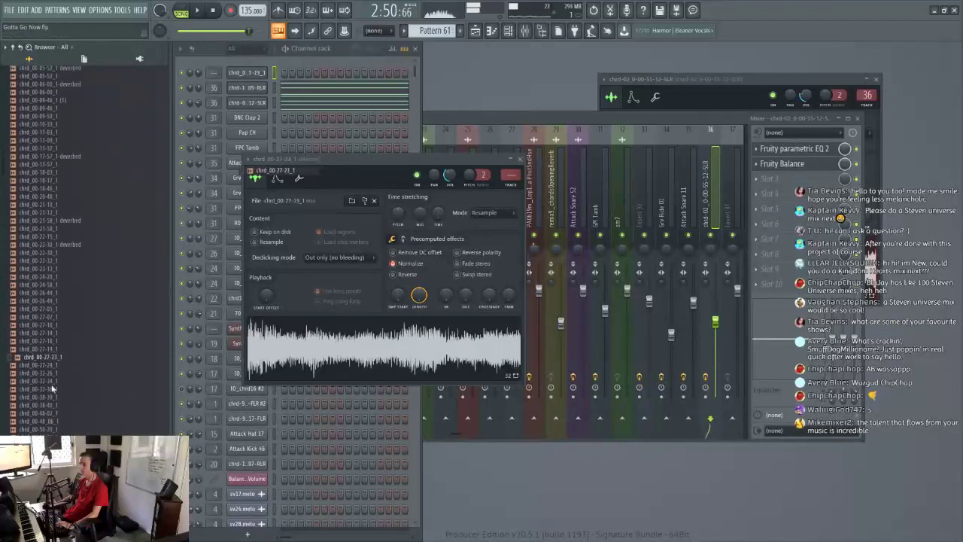
scroll(56, 375, down, 1)
middle_click(57, 361)
middle_click(56, 369)
middle_click(57, 375)
middle_click(58, 383)
middle_click(60, 391)
middle_click(61, 399)
middle_click(62, 406)
middle_click(61, 413)
middle_click(60, 421)
middle_click(58, 430)
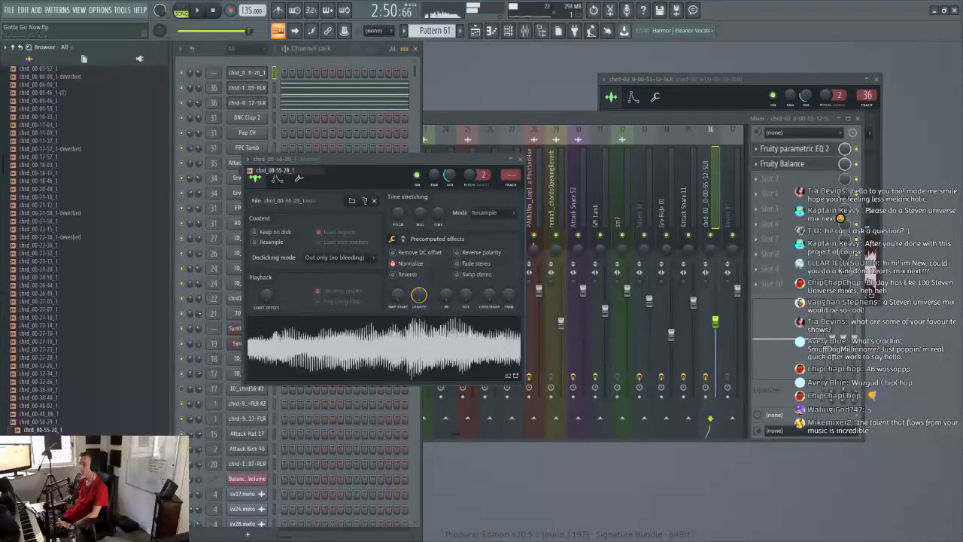
Step: Continue auditioning the zootopia chord samples after chrd_00-55-20_1, up to chrd_01-19-16_1
middle_click(59, 437)
middle_click(59, 445)
middle_click(59, 454)
middle_click(58, 461)
middle_click(58, 469)
middle_click(59, 478)
middle_click(59, 486)
middle_click(58, 494)
middle_click(59, 509)
scroll(53, 355, down, 9)
middle_click(57, 248)
middle_click(58, 271)
middle_click(58, 293)
middle_click(57, 301)
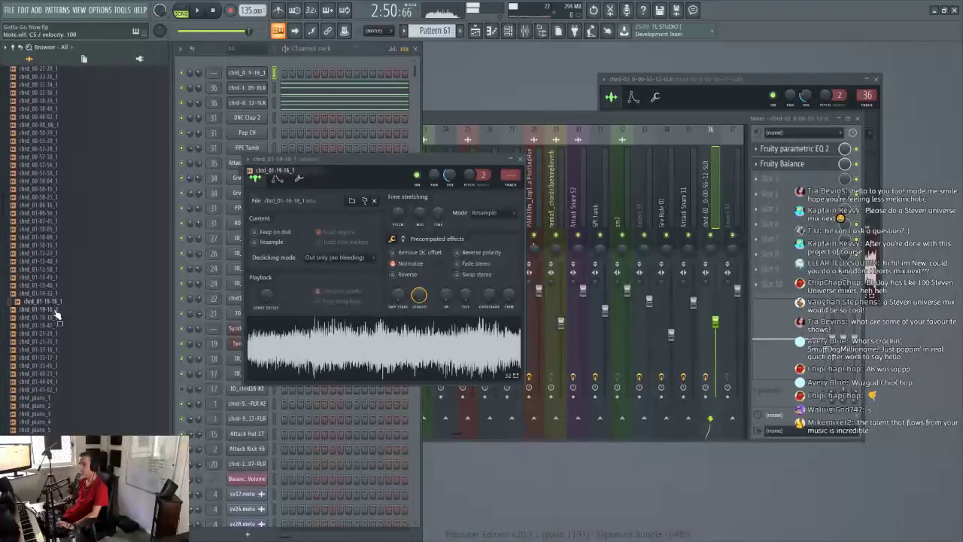
Step: Audition the zootopia chord samples up to chrd_01-44-04_1, including another listen to chrd_01-13-46_1 and chrd_01-13-43_1
middle_click(56, 317)
middle_click(58, 332)
middle_click(58, 342)
middle_click(58, 350)
middle_click(59, 358)
middle_click(59, 367)
middle_click(60, 382)
middle_click(60, 390)
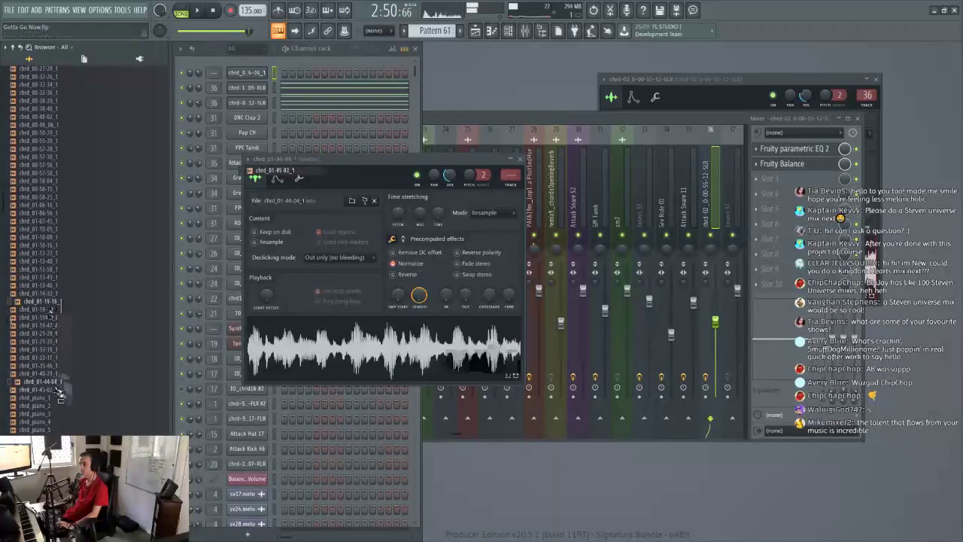
middle_click(59, 289)
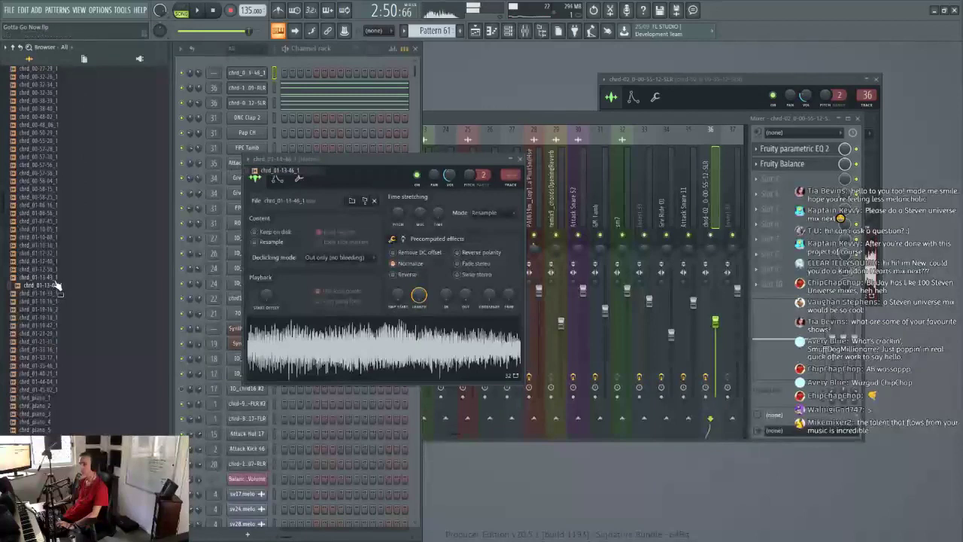
middle_click(57, 277)
Step: Return to the chrd_00-27 samples, load chrd_00-27-14_1 into the channel and play the song in the playlist
scroll(83, 256, up, 20)
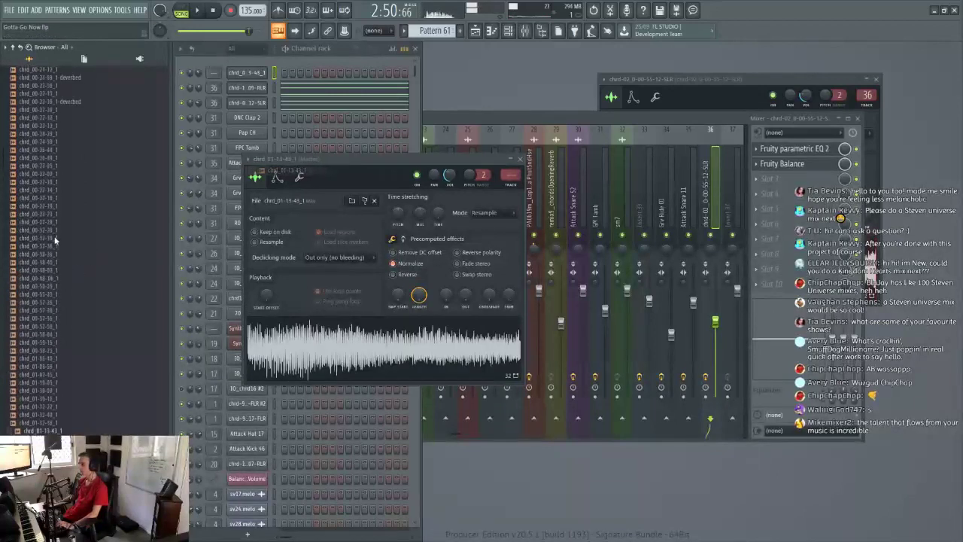
scroll(66, 286, down, 9)
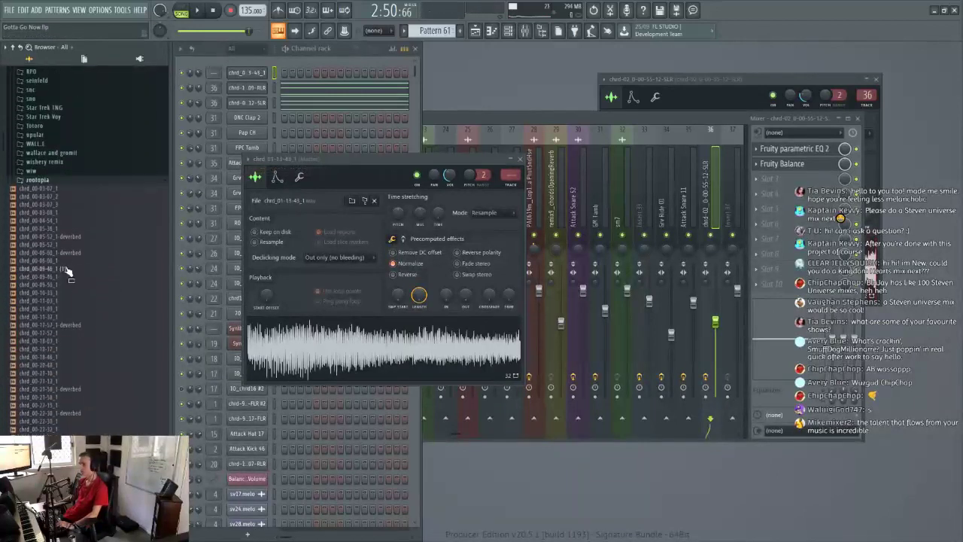
scroll(56, 348, down, 1)
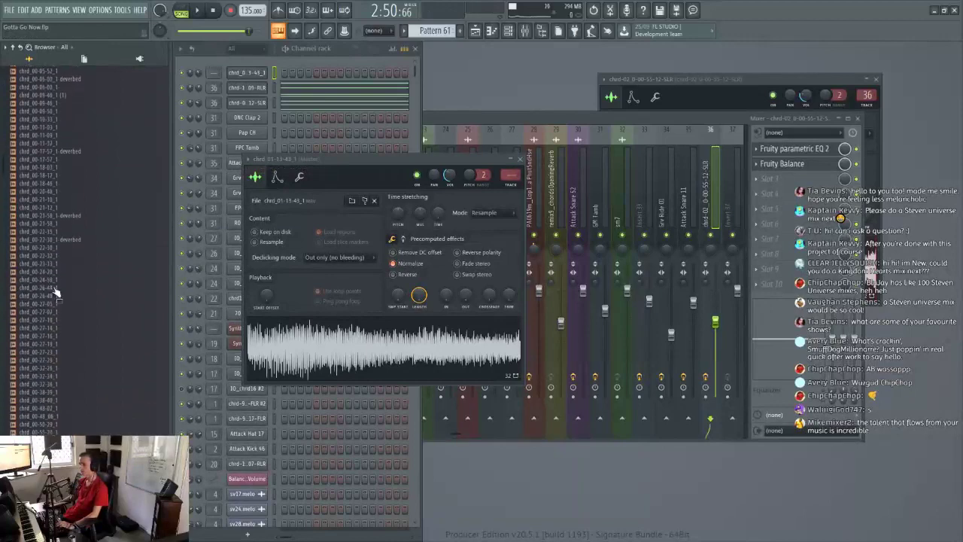
middle_click(58, 335)
middle_click(57, 352)
scroll(58, 339, down, 2)
middle_click(56, 320)
scroll(51, 336, down, 2)
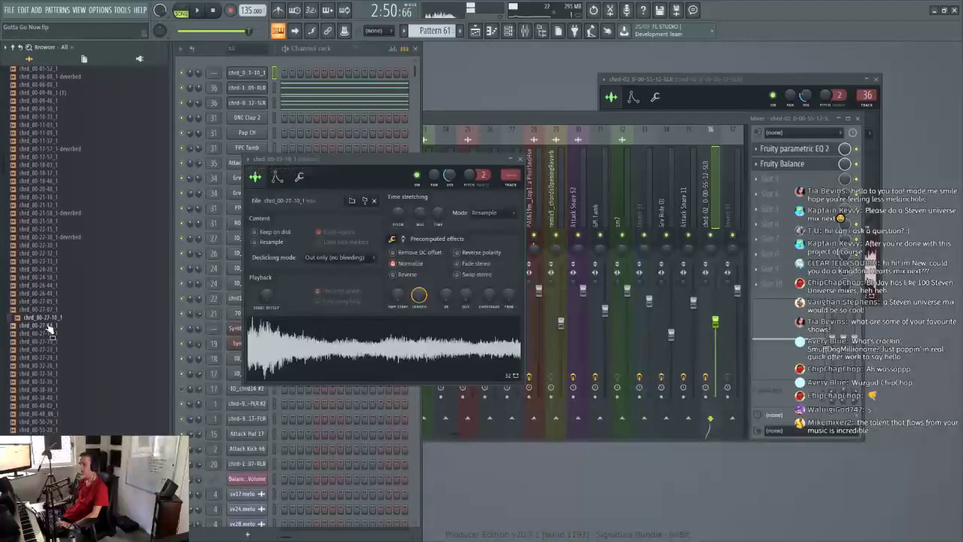
middle_click(50, 328)
key(F5)
key(space)
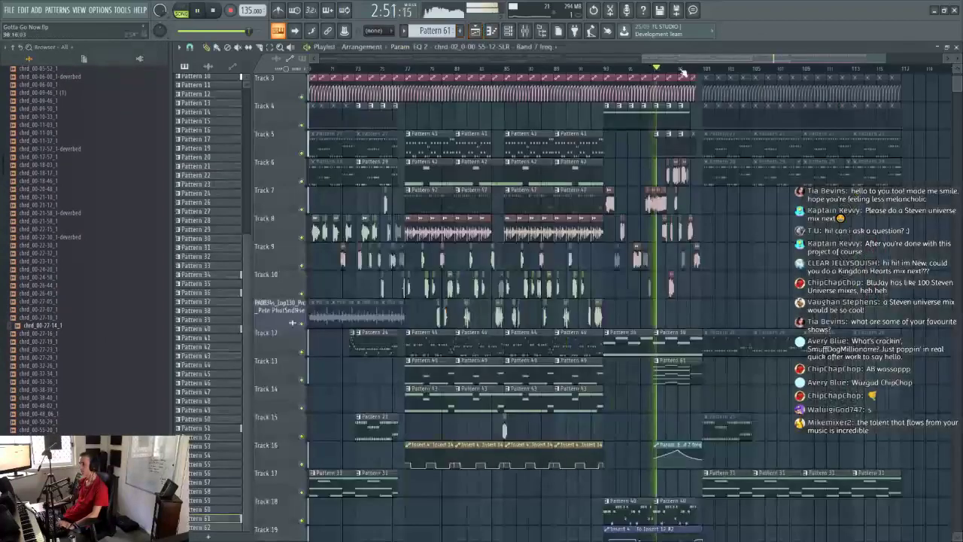
Step: Close the playlist, delete the chrd_00-27-14_1 channel from the channel rack and stop playback
click(957, 46)
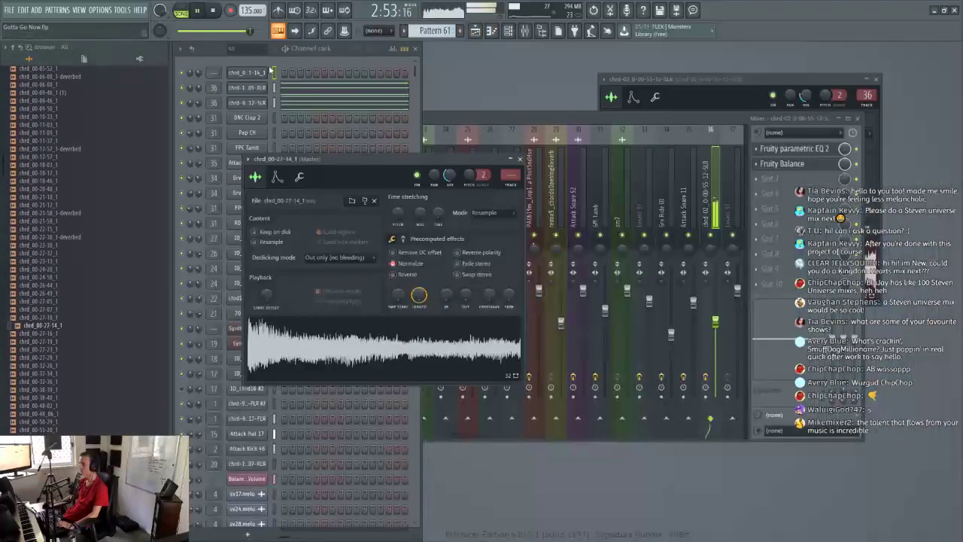
right_click(271, 68)
click(301, 187)
click(526, 305)
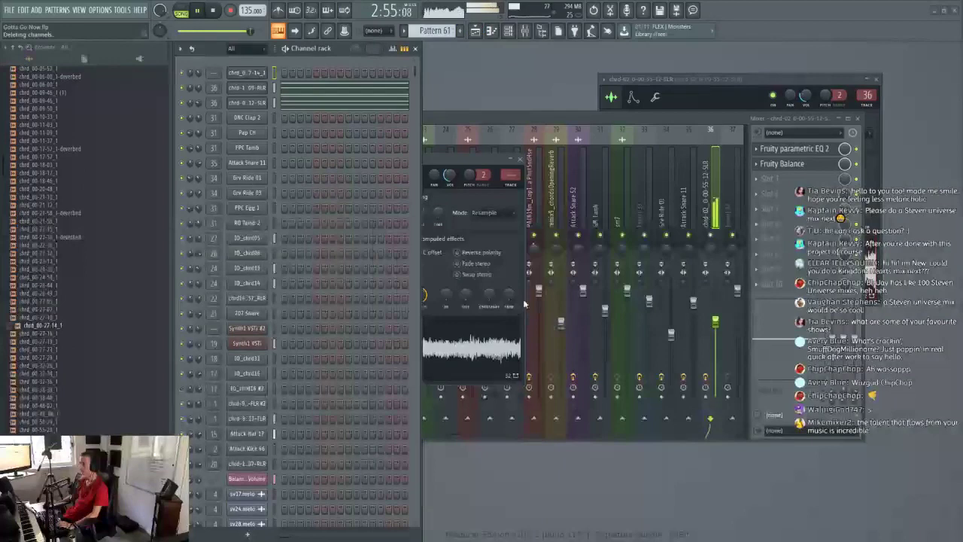
key(space)
Step: Collapse the zootopia folder in the browser and return to the all film samples folder list
scroll(147, 175, up, 8)
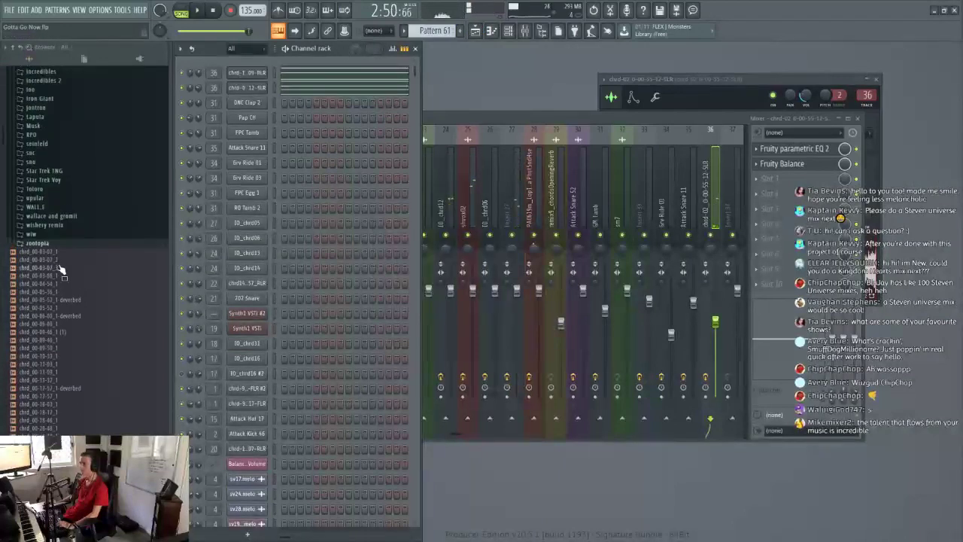
click(55, 246)
scroll(54, 232, up, 5)
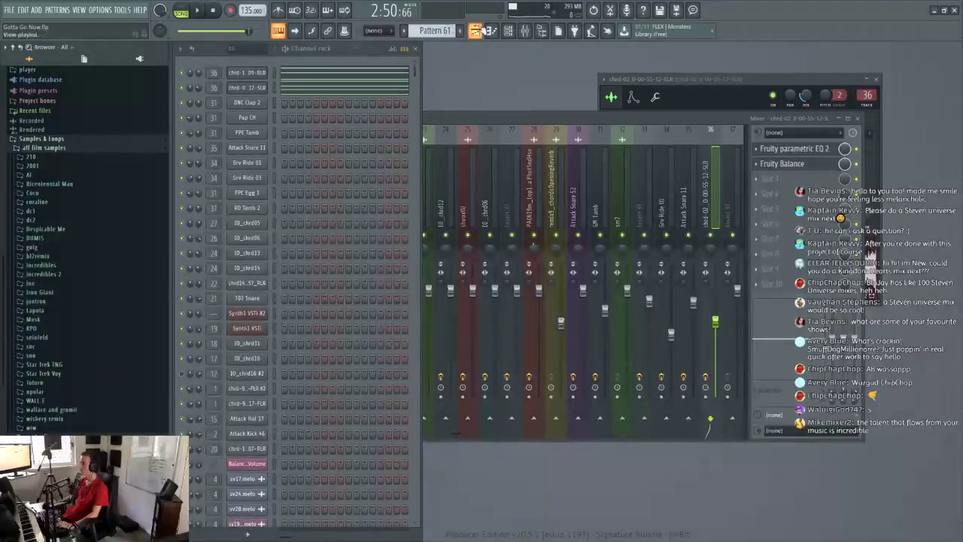
Step: Reopen the playlist and play the early section of the song from around bar 13
key(F5)
scroll(717, 70, up, 2)
scroll(718, 70, down, 5)
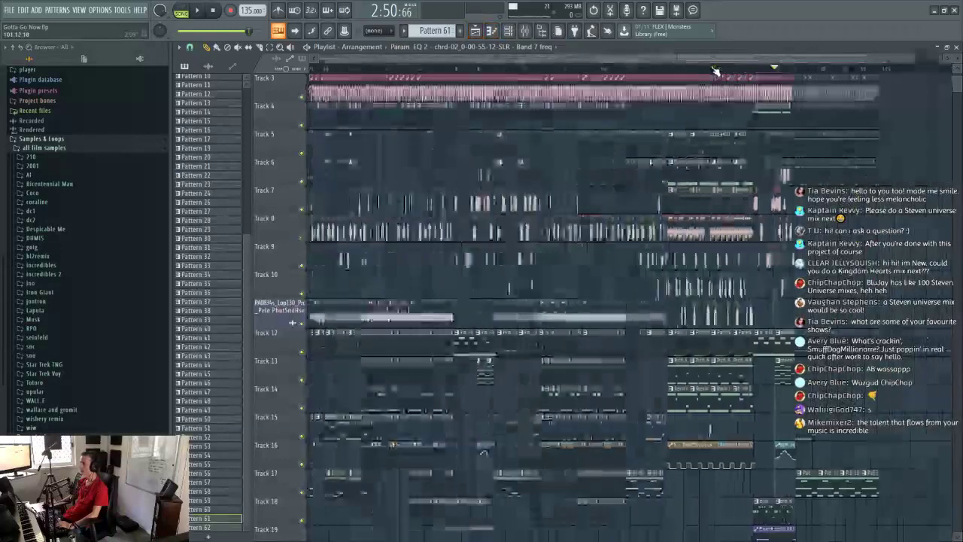
scroll(716, 69, up, 4)
drag(733, 64, 554, 66)
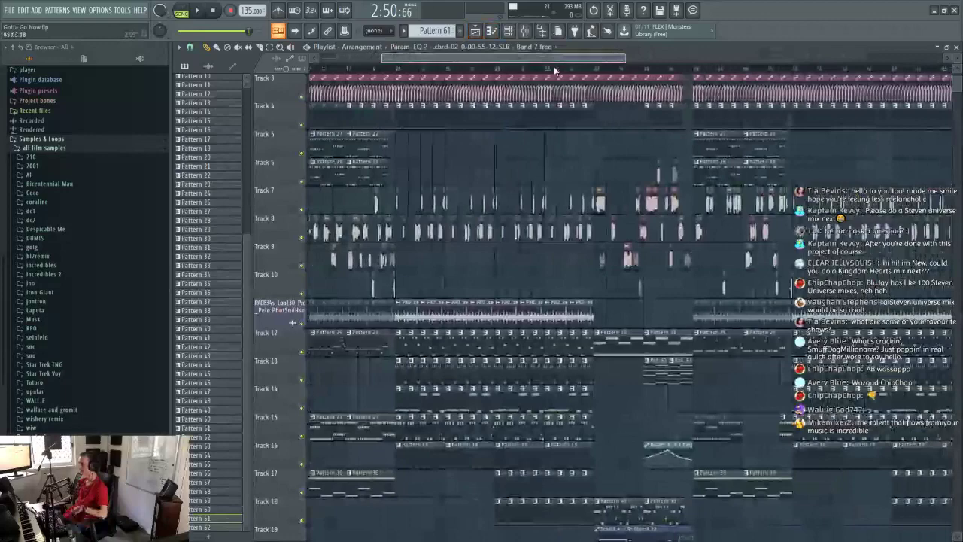
drag(554, 66, 593, 66)
click(540, 50)
click(347, 62)
drag(482, 59, 458, 80)
click(454, 68)
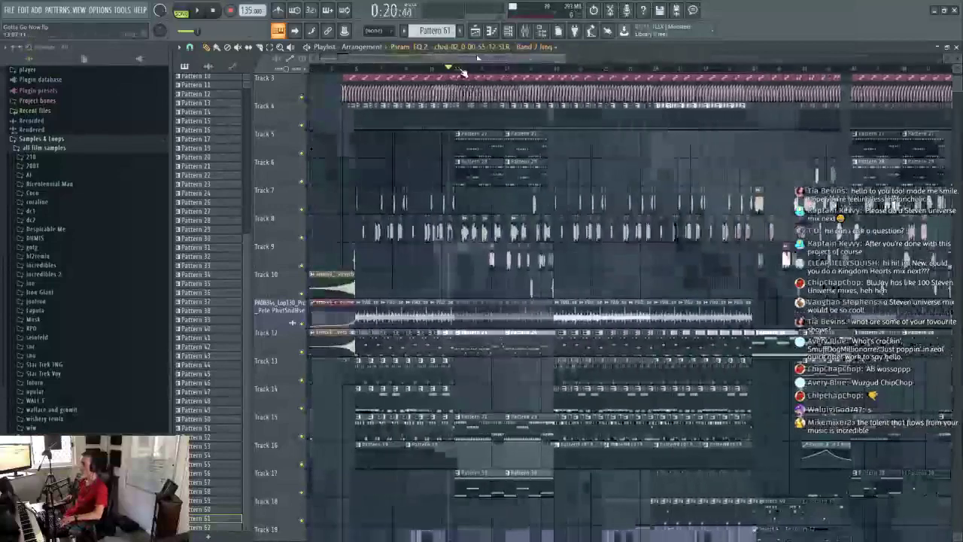
scroll(462, 71, up, 2)
key(space)
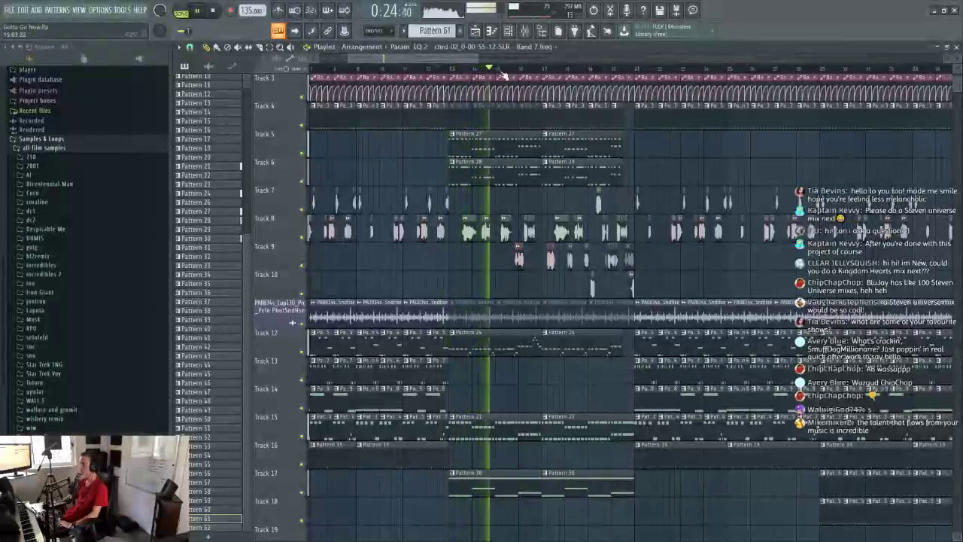
Step: Place a one-bar Pattern 57 clip at bar 12 on Track 18 and play from bar 11
scroll(506, 82, down, 5)
scroll(647, 218, down, 7)
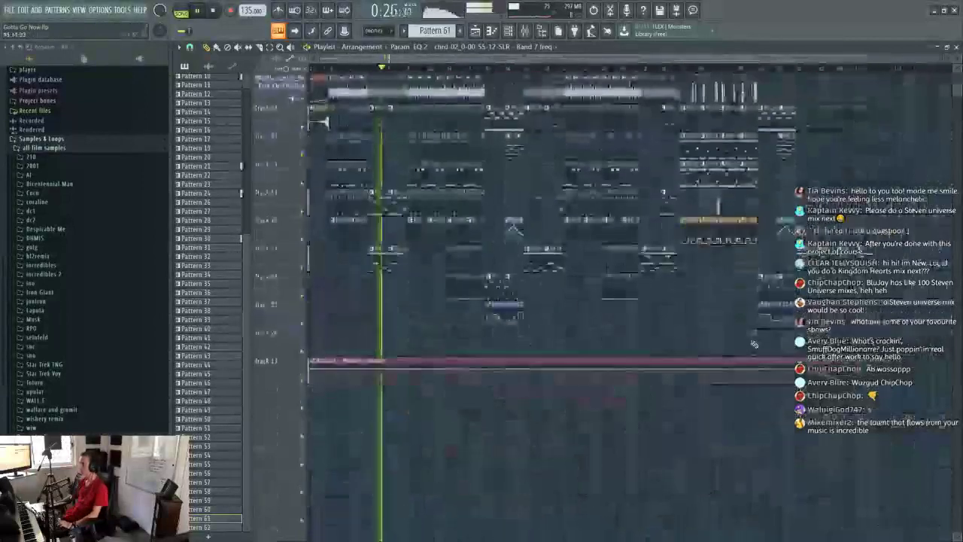
key(space)
scroll(362, 69, up, 5)
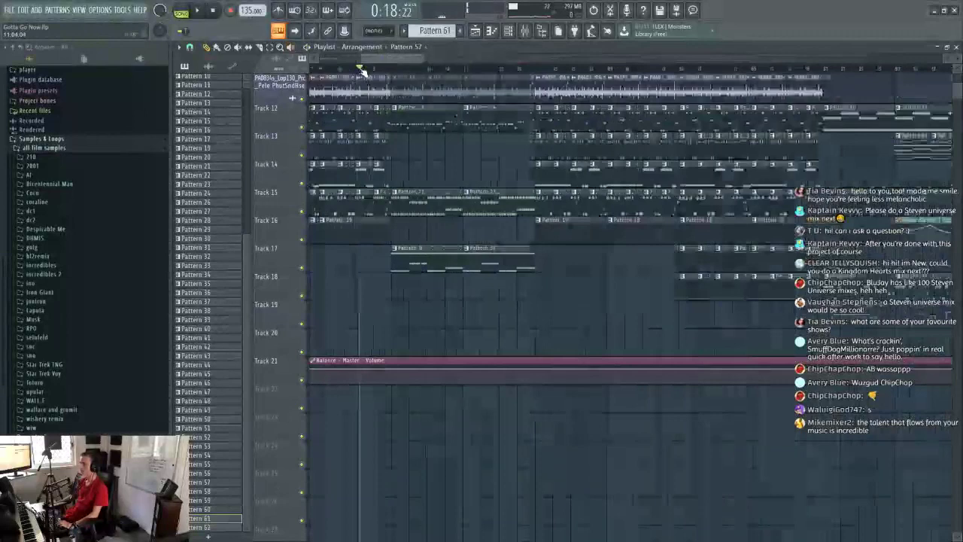
key(space)
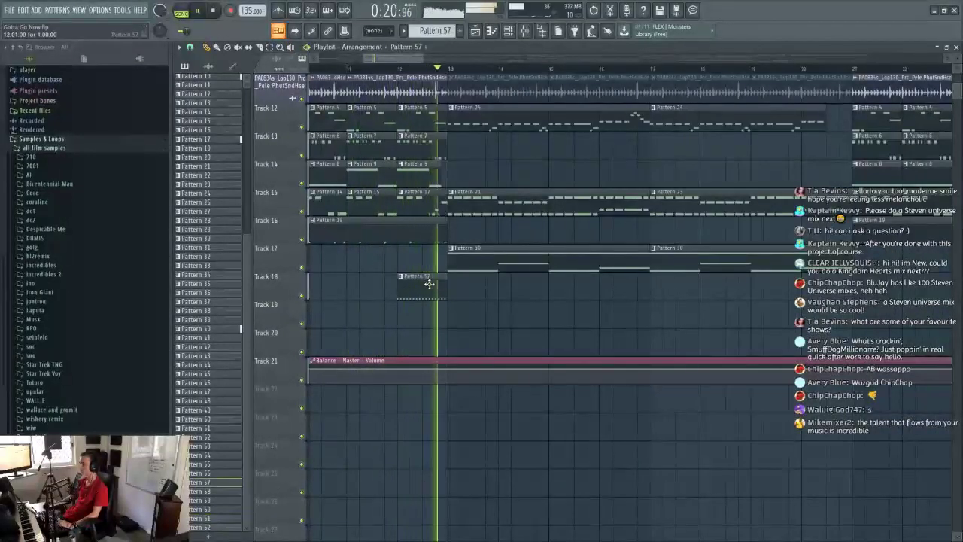
Step: Listen from bar 11 through the transition at bar 21 and stop with the playback position at bar 19
scroll(423, 291, up, 5)
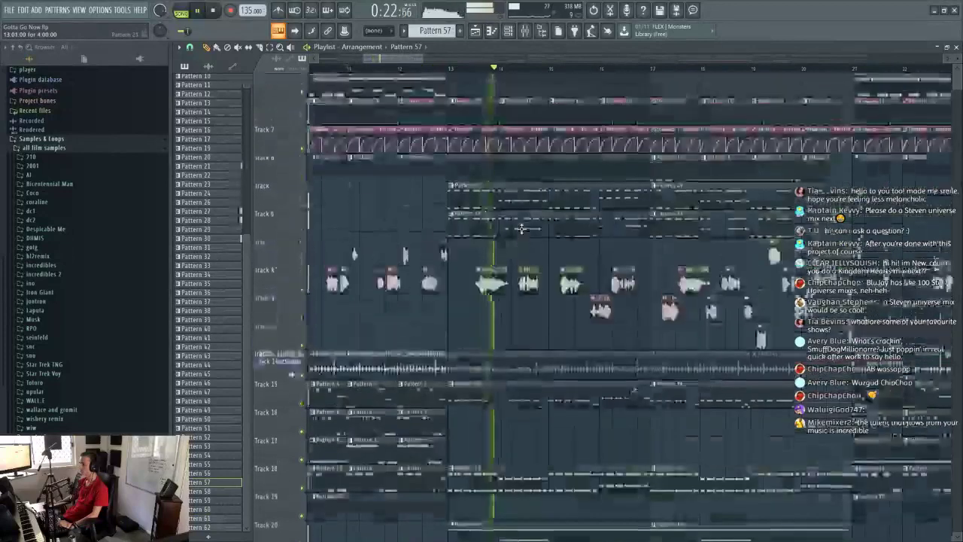
click(349, 69)
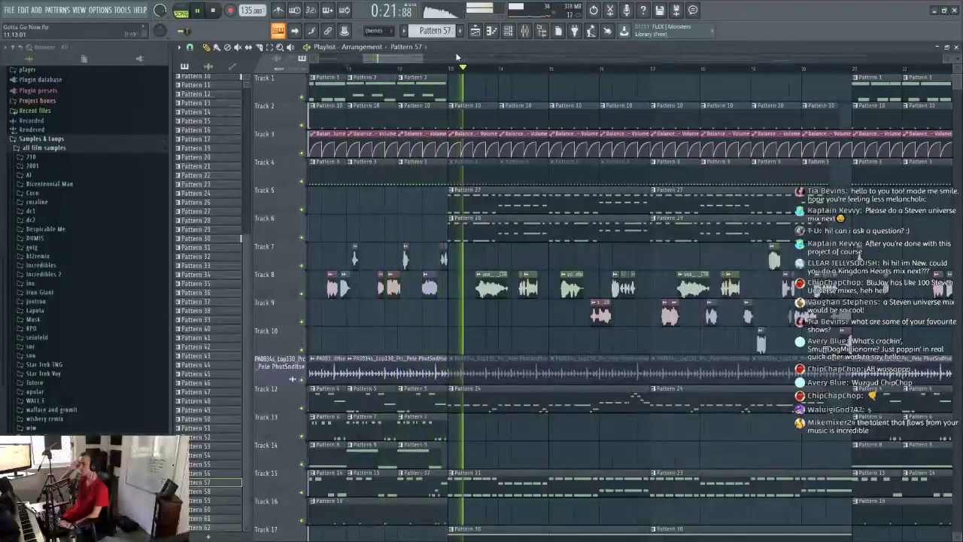
scroll(447, 372, down, 5)
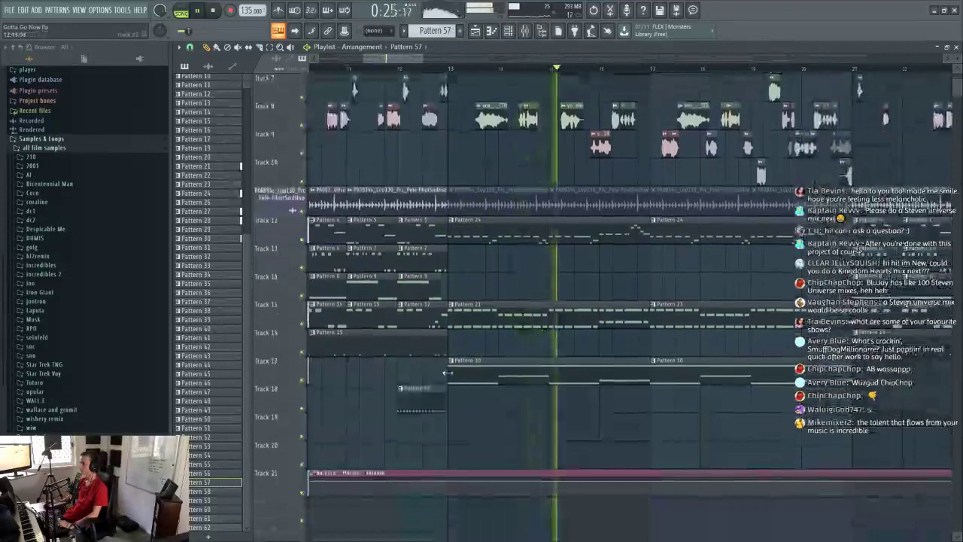
scroll(447, 371, up, 5)
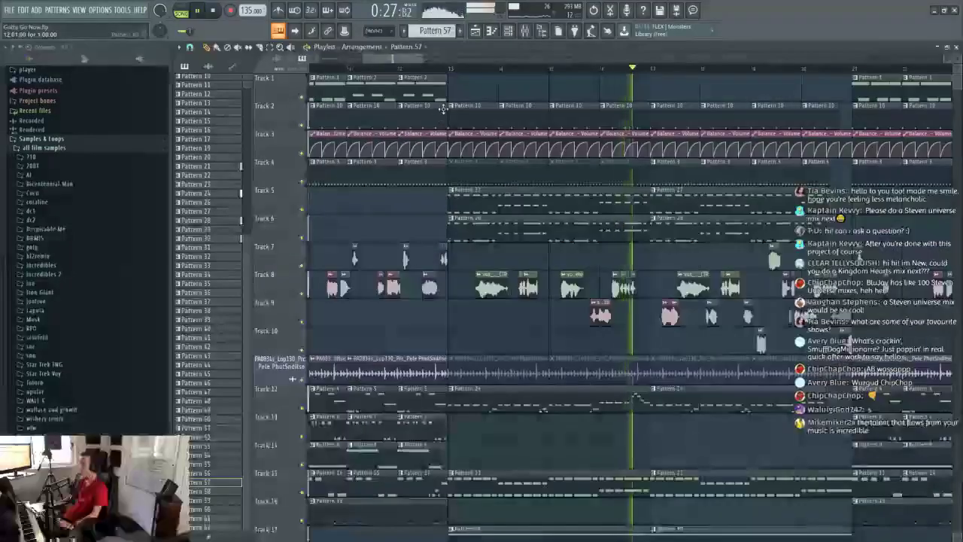
drag(412, 58, 446, 57)
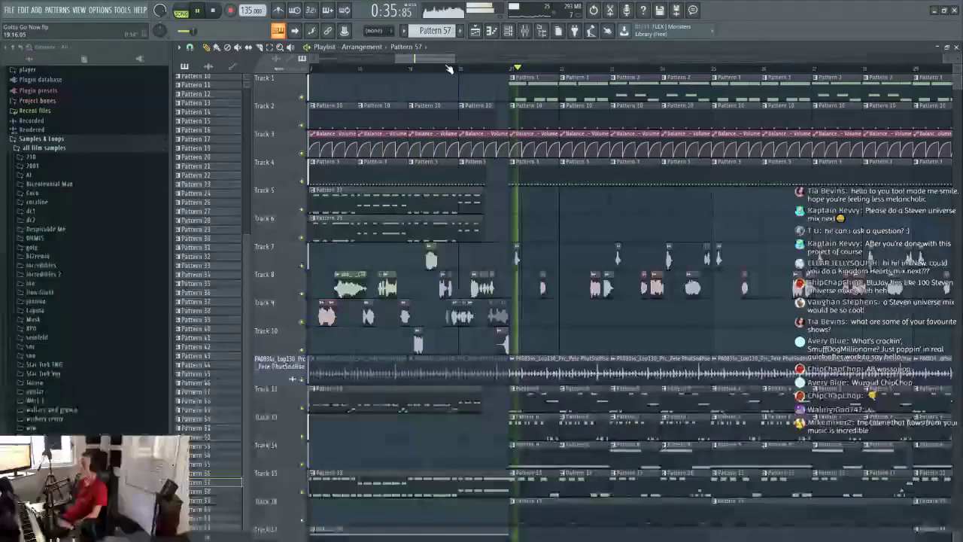
scroll(449, 68, up, 3)
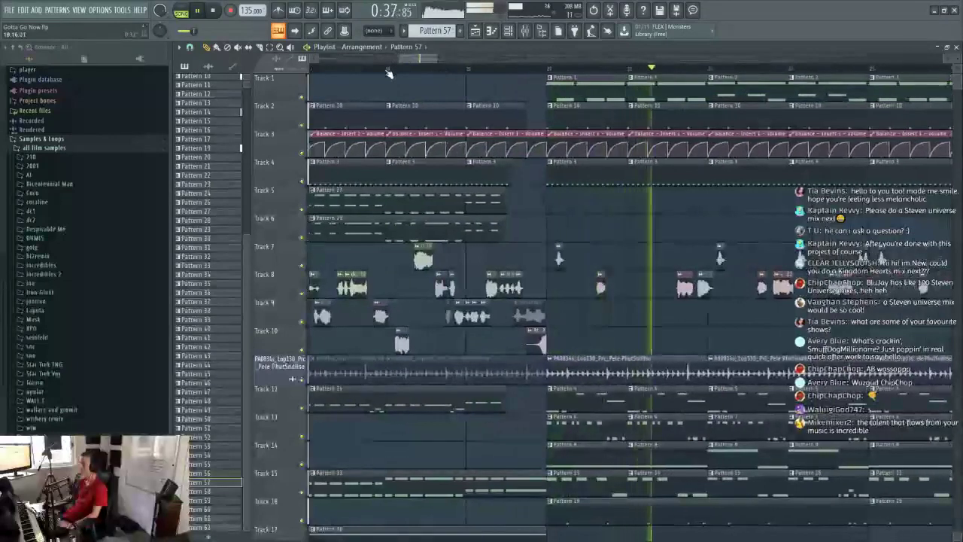
click(387, 69)
key(space)
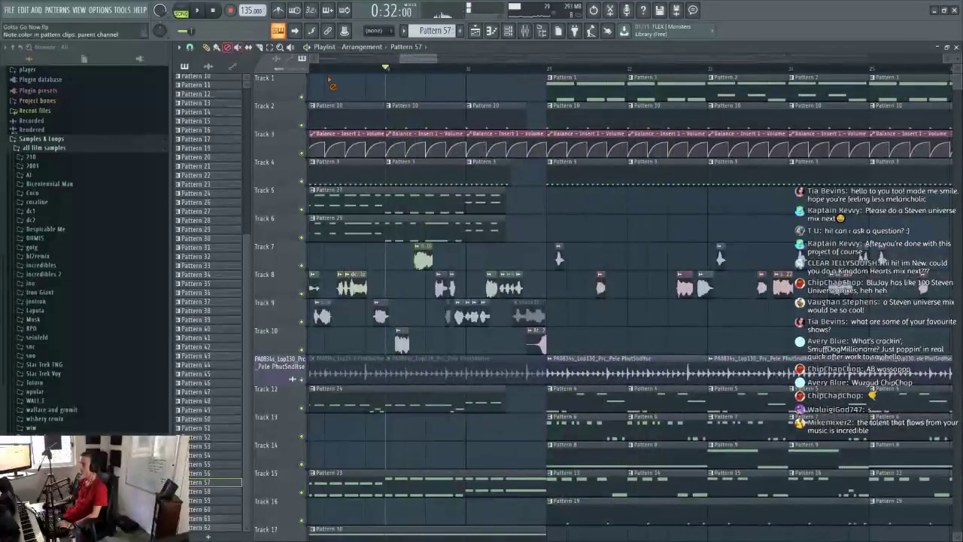
Step: Try muting the Track 8 vocal clips in bar 20 and replay the passage from late in bar 19
key(ctrl+z)
click(238, 48)
drag(491, 289, 519, 289)
click(445, 69)
key(space)
key(space)
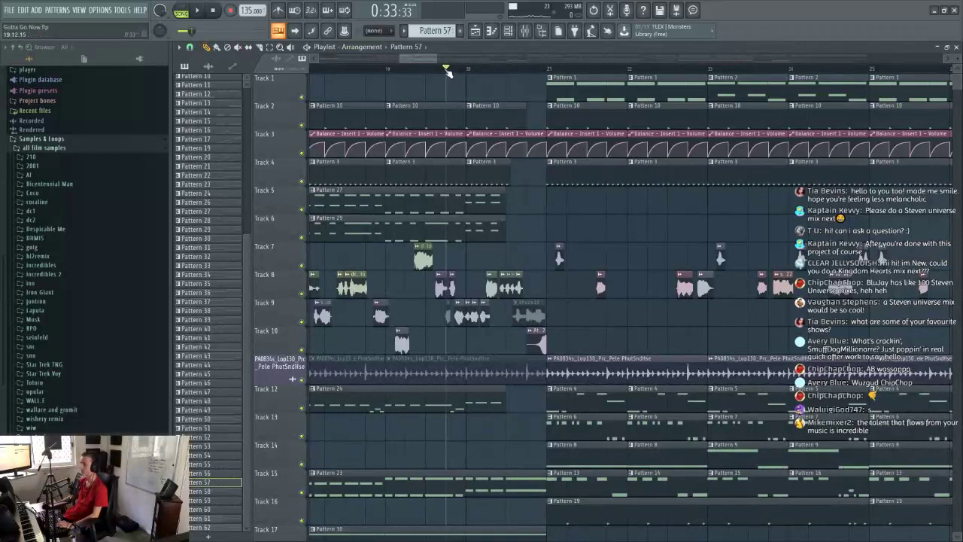
Step: Look over the arrangement after bar 17 and play the song from bar 21
scroll(447, 69, down, 5)
scroll(428, 69, down, 3)
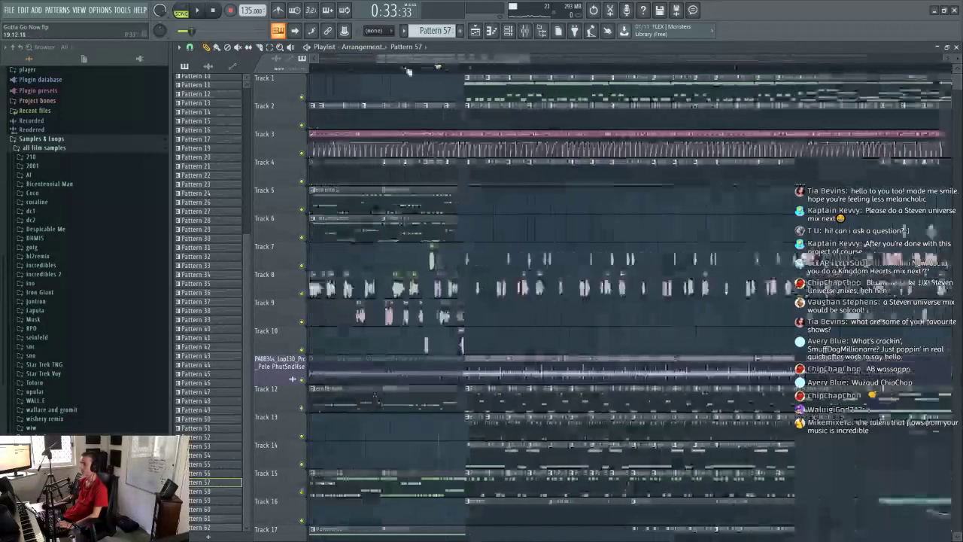
click(385, 68)
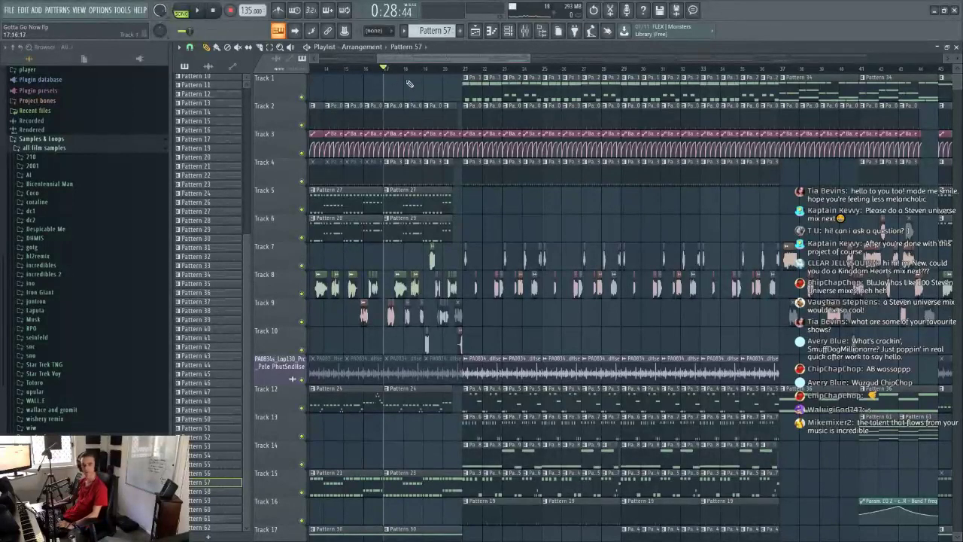
scroll(497, 98, down, 5)
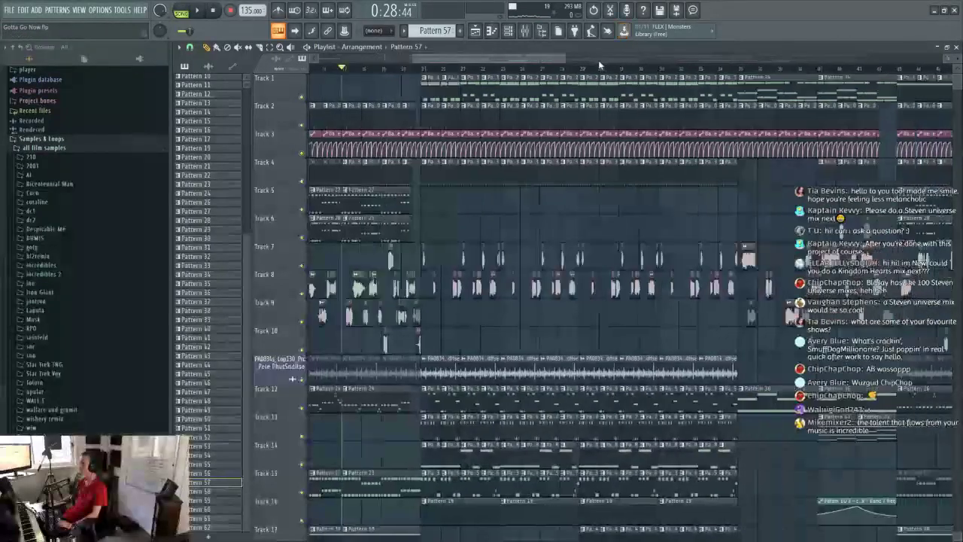
scroll(421, 77, up, 5)
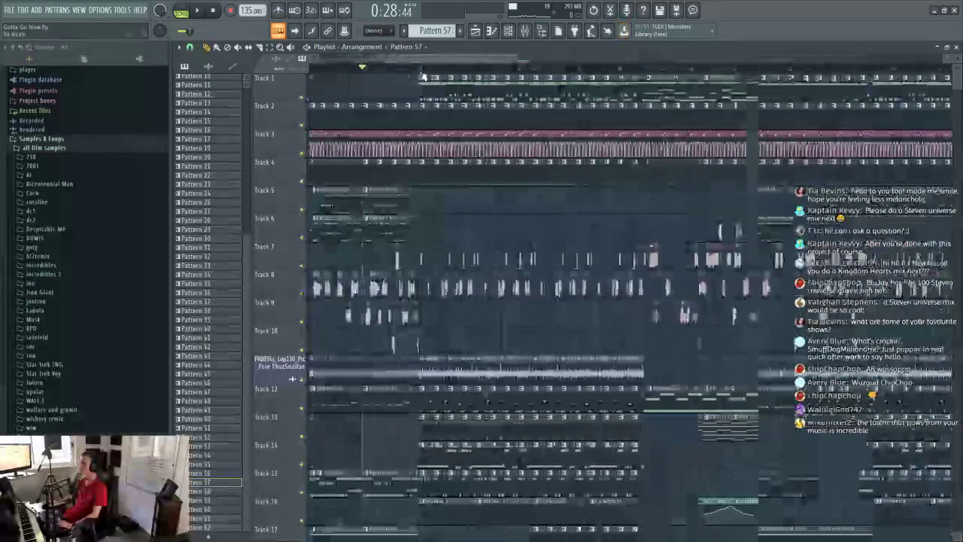
click(422, 69)
key(space)
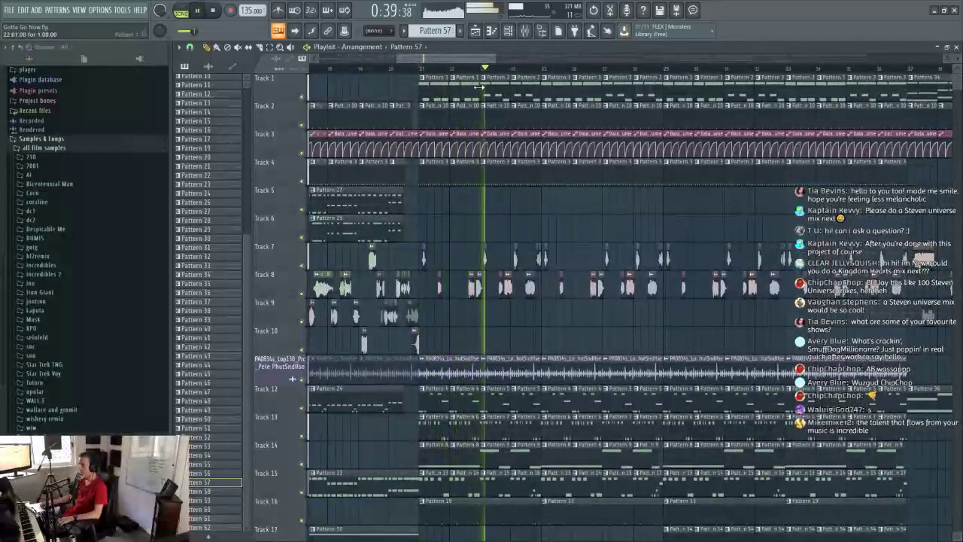
Step: Listen to the section from bar 22 while looking over the lower tracks, and stop playback
drag(448, 59, 460, 64)
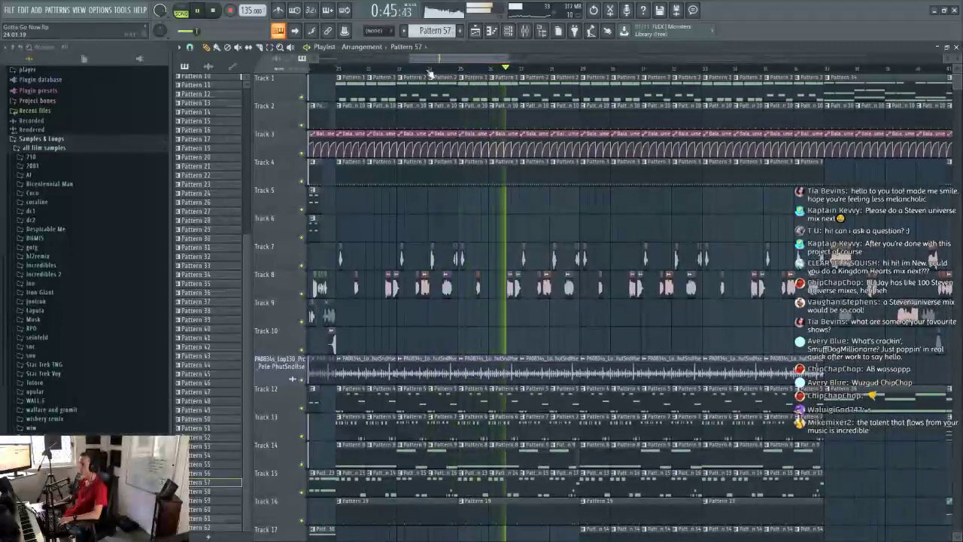
scroll(576, 182, down, 5)
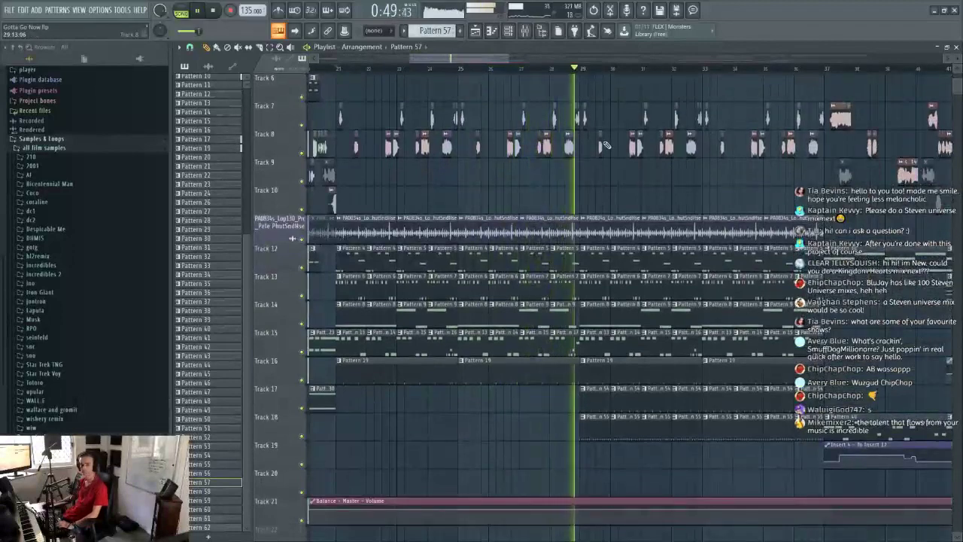
key(space)
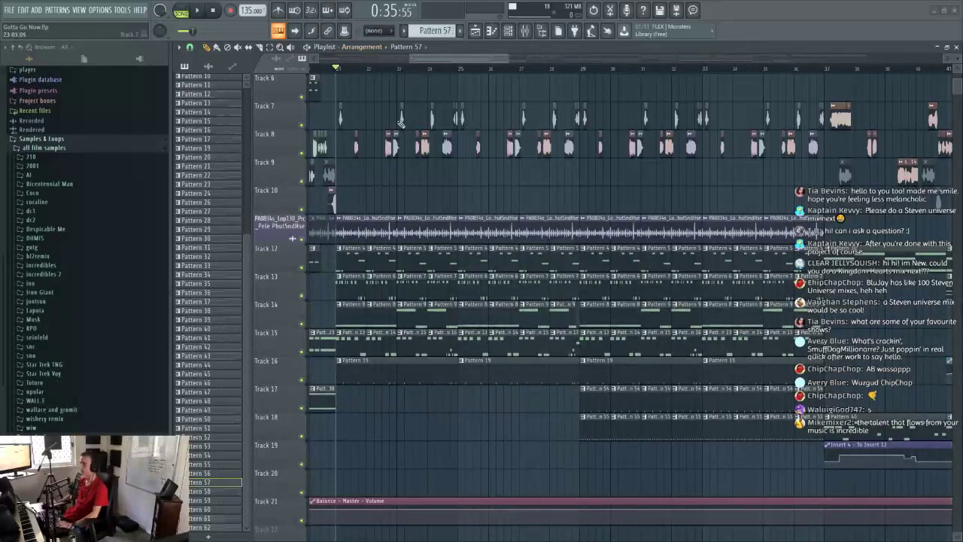
Step: Replay the song from bar 21 while looking over the tracks, and stop playback
scroll(497, 212, up, 5)
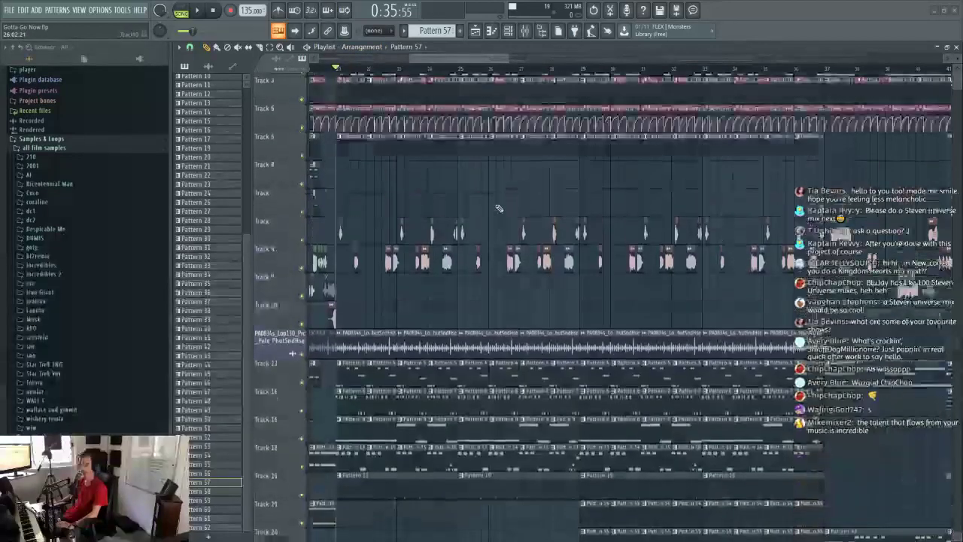
scroll(529, 69, down, 4)
scroll(528, 70, up, 4)
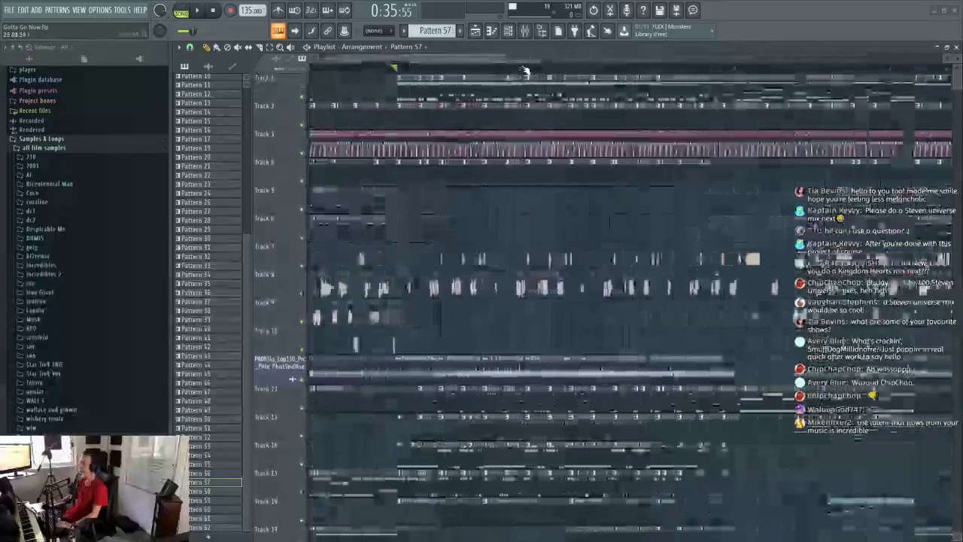
key(space)
key(space)
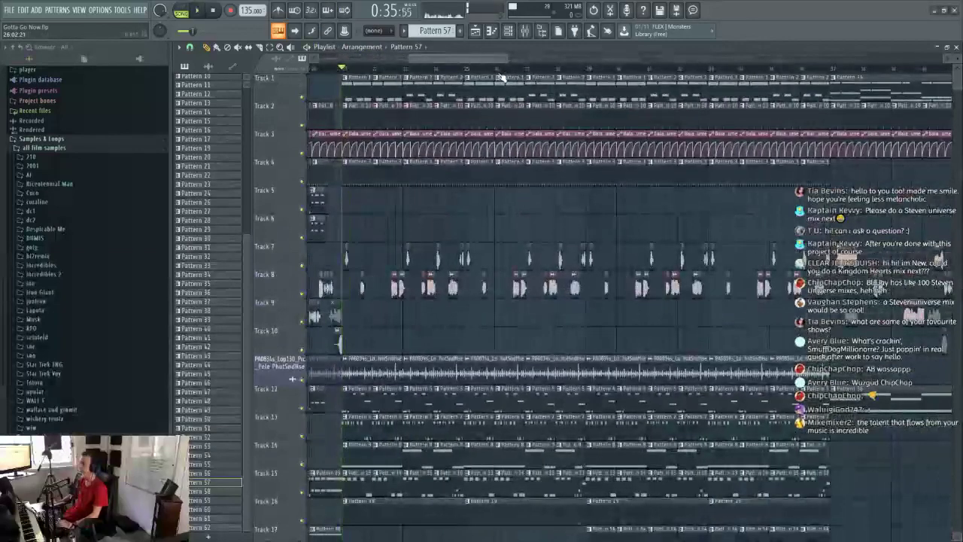
key(space)
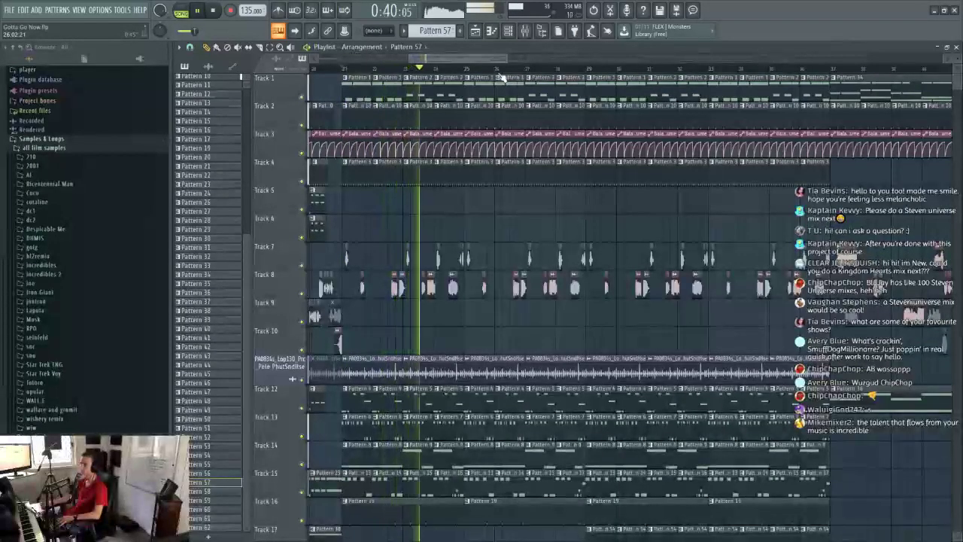
scroll(470, 193, down, 2)
scroll(469, 192, down, 1)
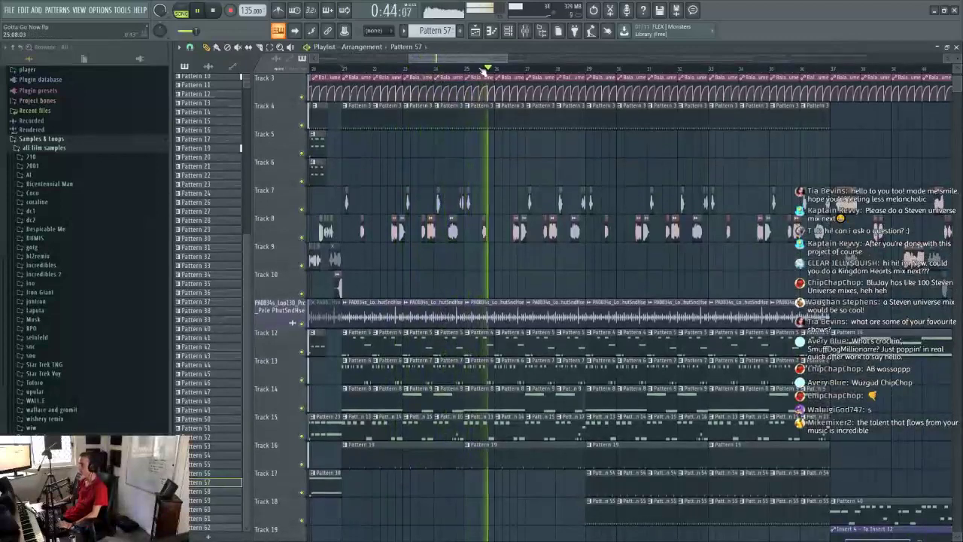
key(space)
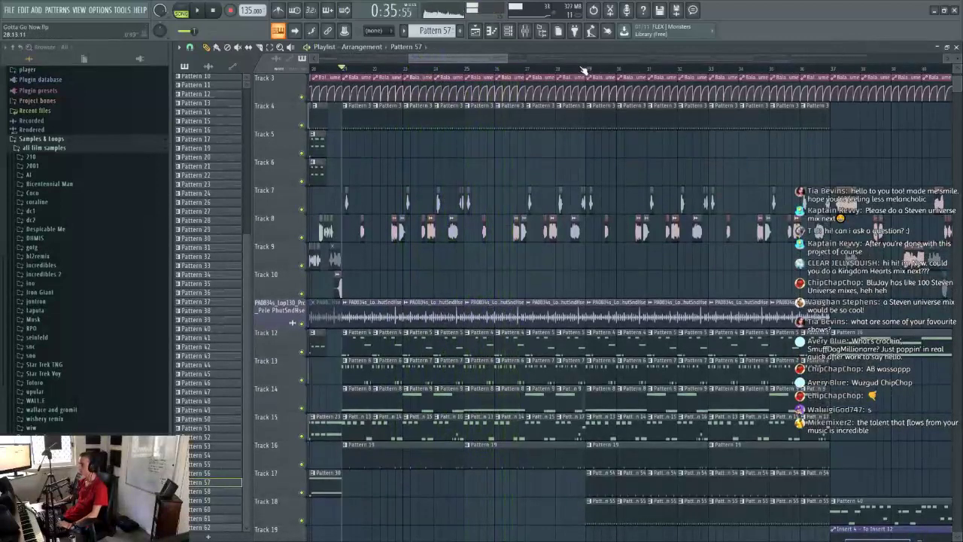
Step: Play the transition into bar 29 from a position late in bar 28 and stop
click(572, 70)
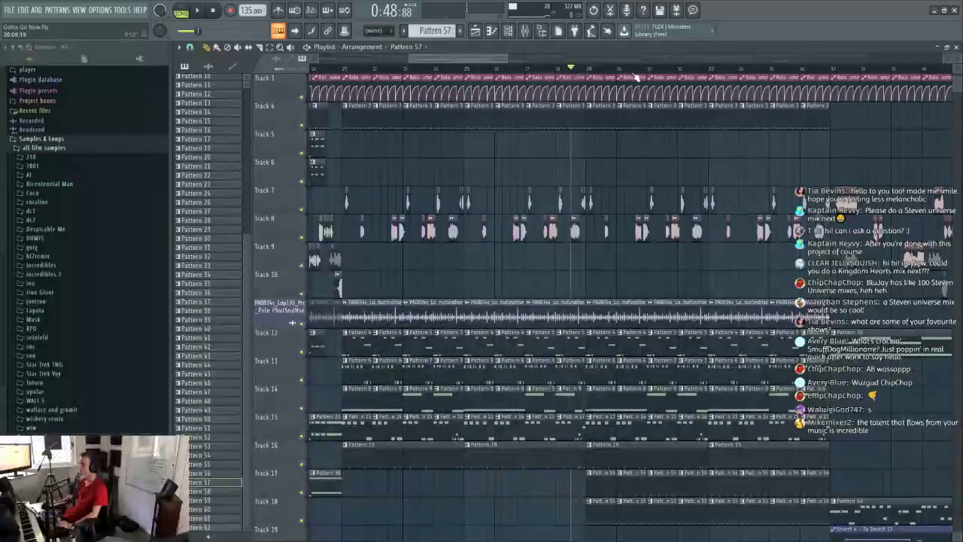
key(space)
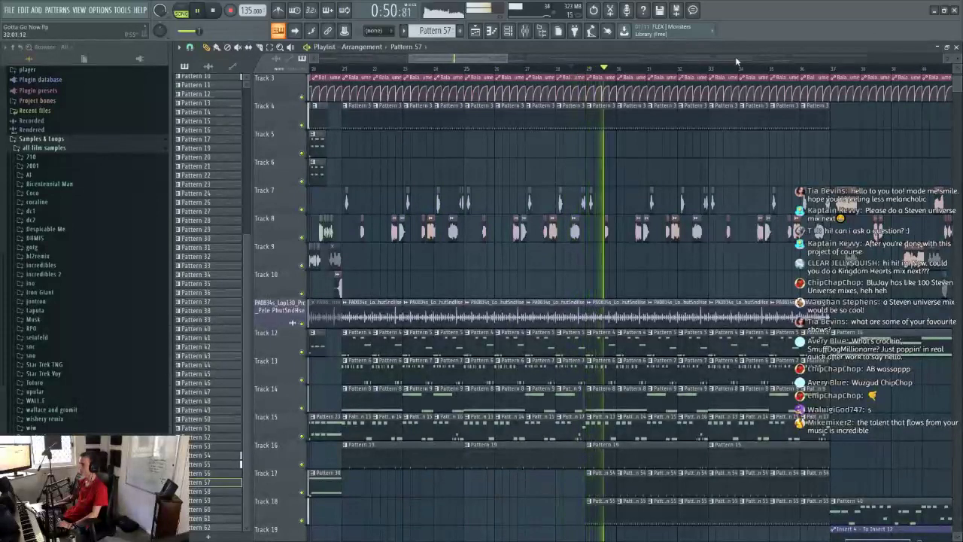
key(space)
Step: Try out the two topmost chrd sample channels against the song from late in bar 28, and stop playback
click(957, 48)
click(274, 88)
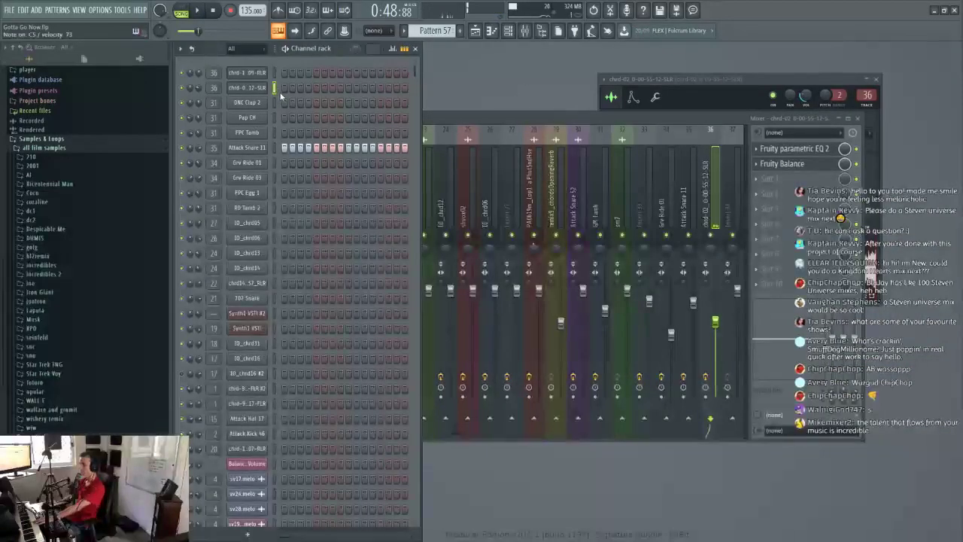
click(275, 73)
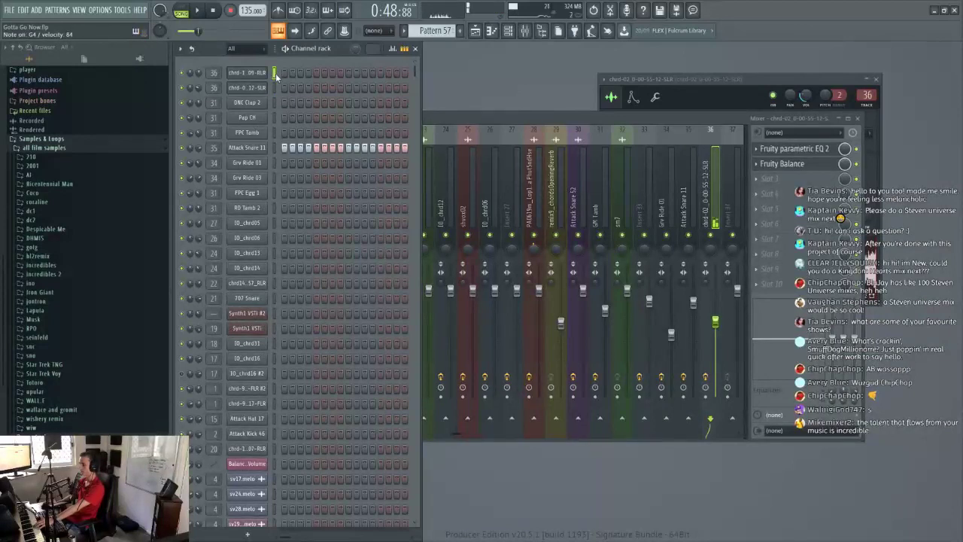
click(197, 9)
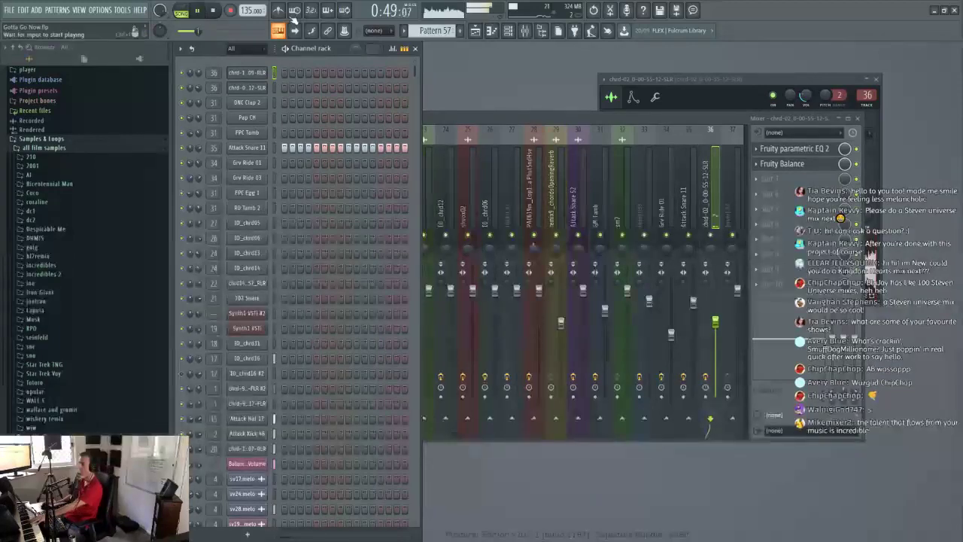
click(475, 30)
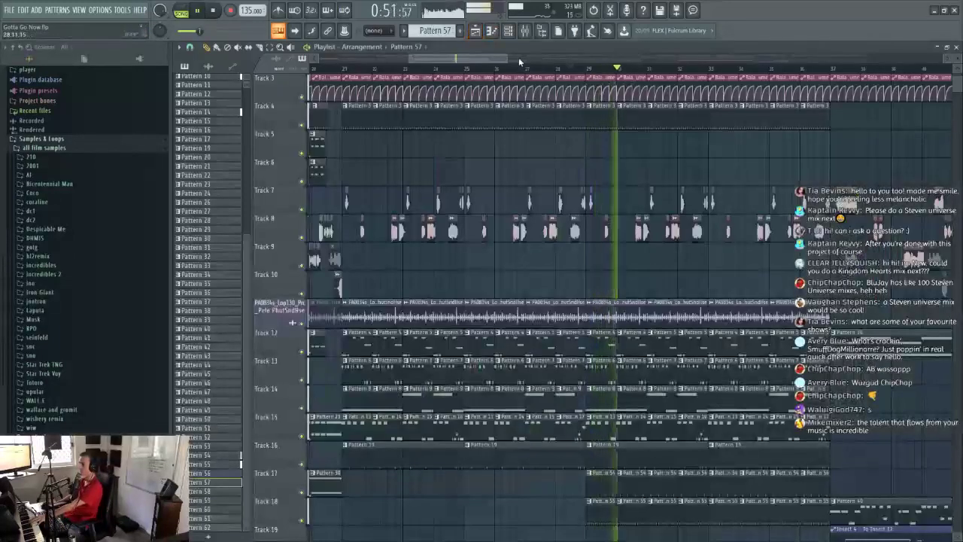
click(957, 47)
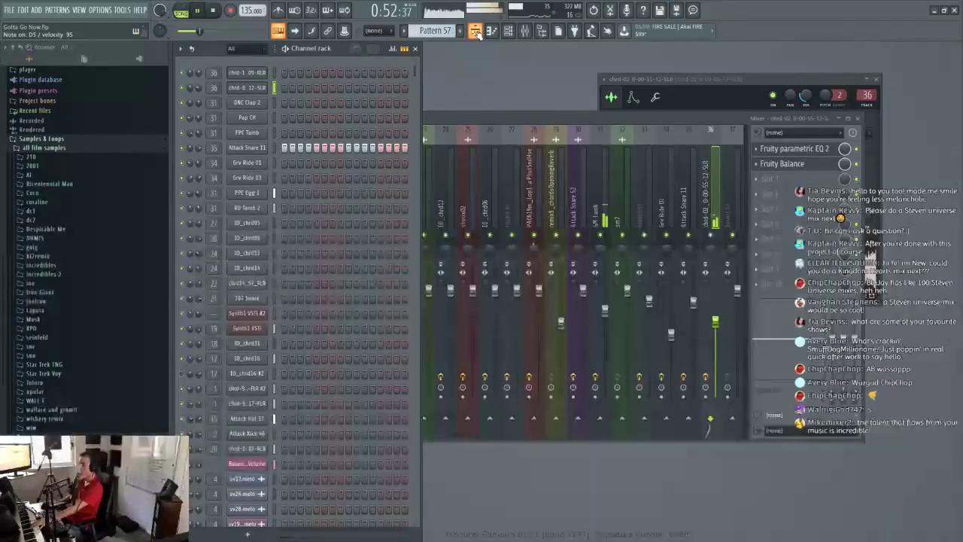
key(F5)
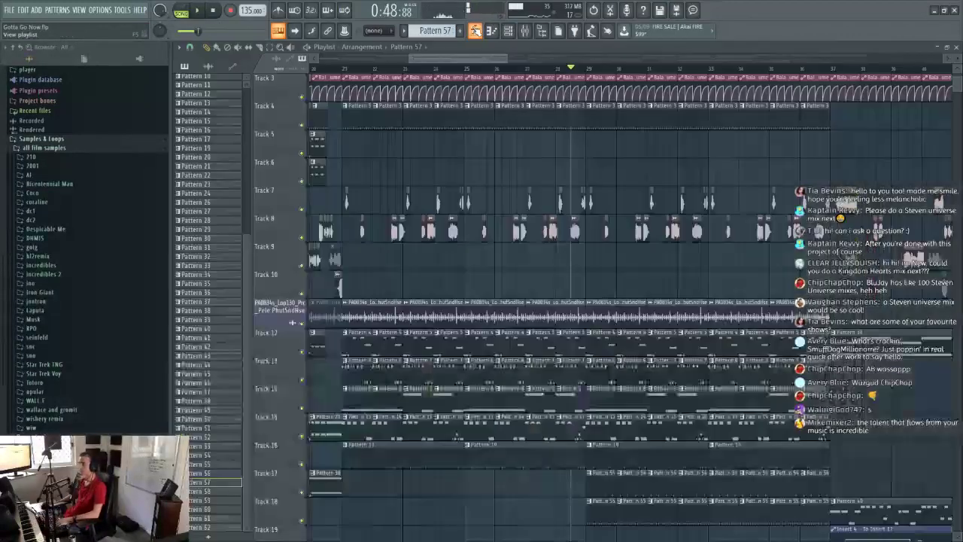
Step: Play from bar 21 and make Pattern 9 the current pattern from its Track 14 clip in bar 28
click(343, 72)
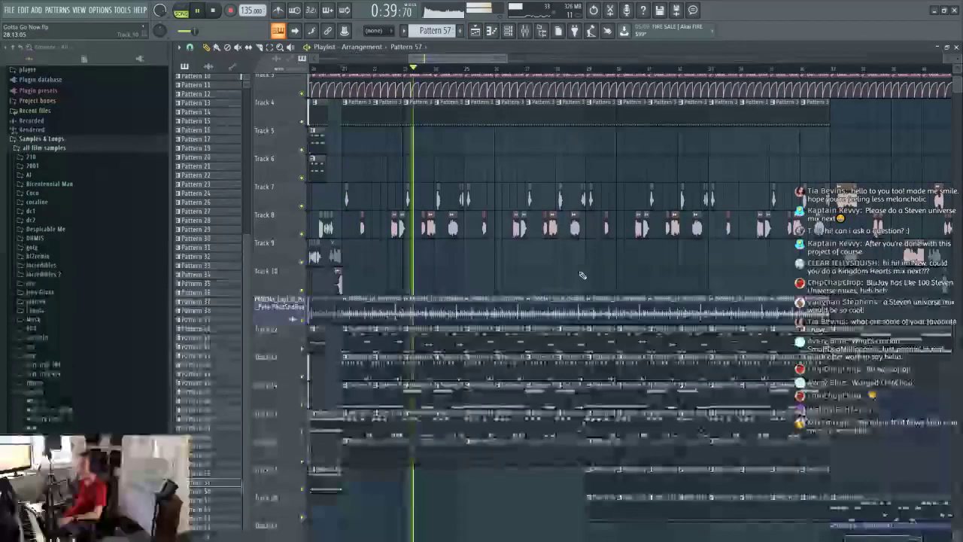
scroll(572, 320, down, 3)
mouse_move(572, 320)
mouse_down()
mouse_move(565, 378)
mouse_move(579, 404)
mouse_move(566, 305)
mouse_up()
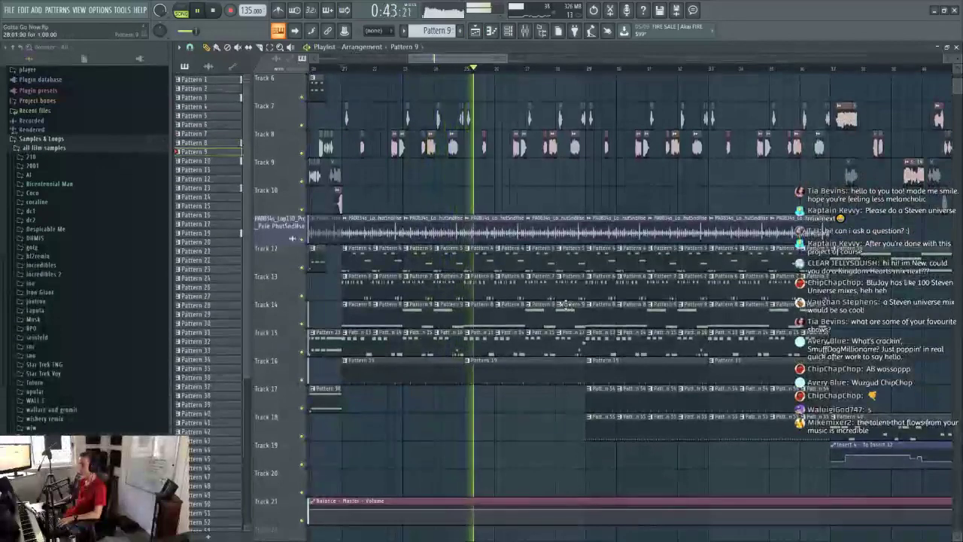
Step: Play on from bar 28 while looking over the arrangement, and stop playback
click(563, 68)
scroll(572, 316, up, 2)
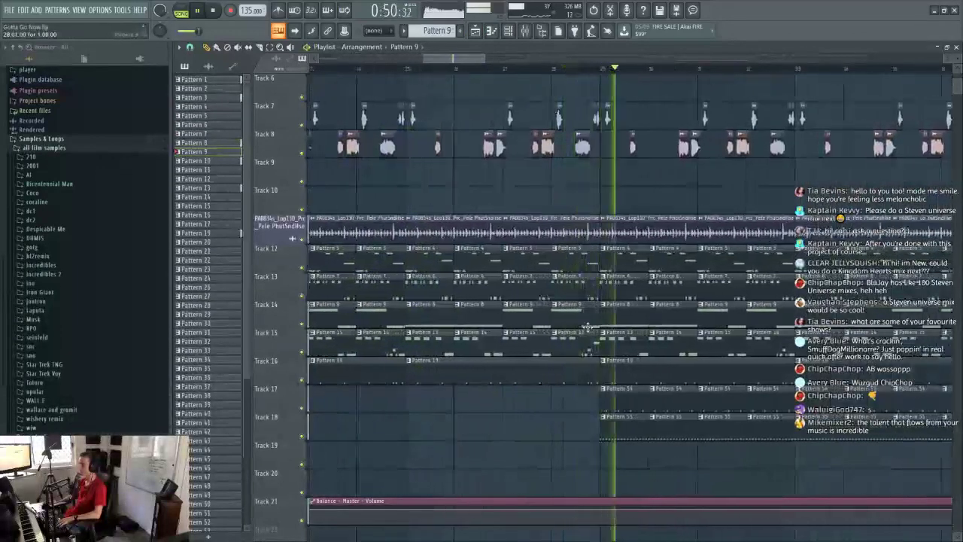
scroll(558, 71, down, 4)
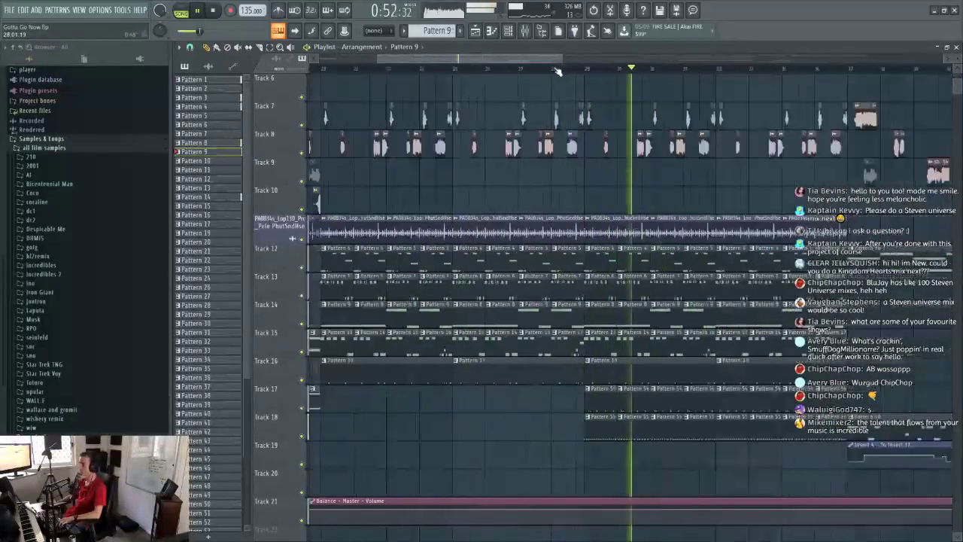
scroll(595, 153, up, 5)
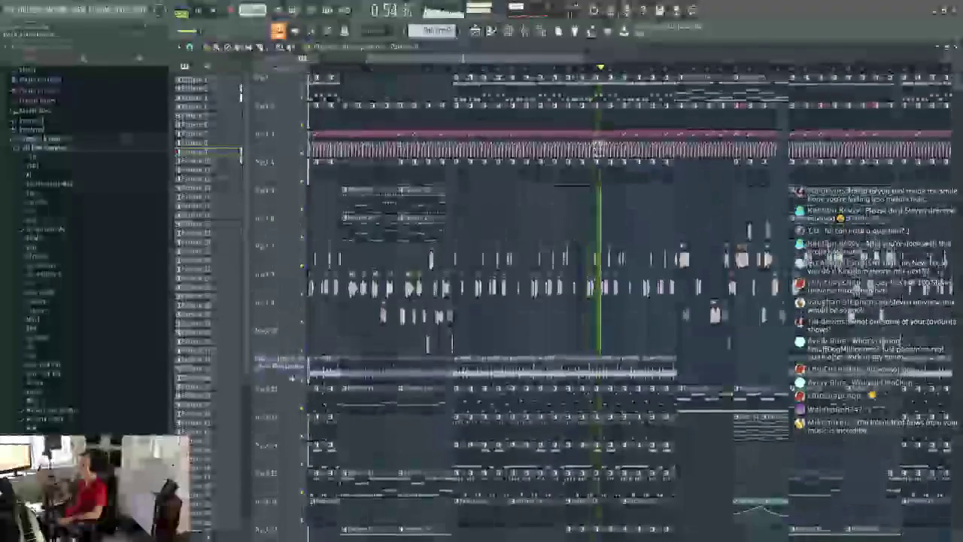
key(space)
Step: Show the channel rack and select the chrd-9..17-FLR channel directly above Attack Hat 17
click(958, 48)
scroll(276, 152, down, 3)
scroll(298, 187, up, 3)
scroll(306, 294, down, 3)
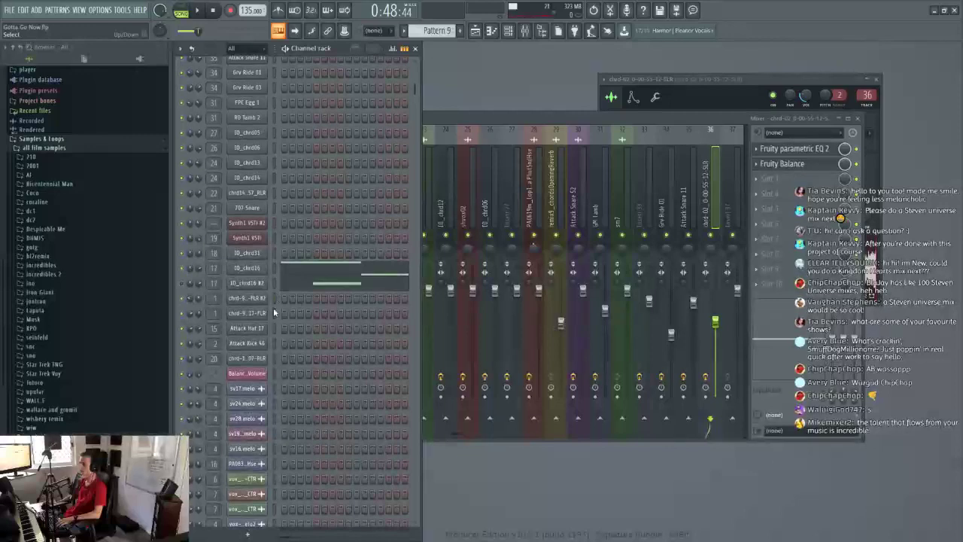
click(273, 298)
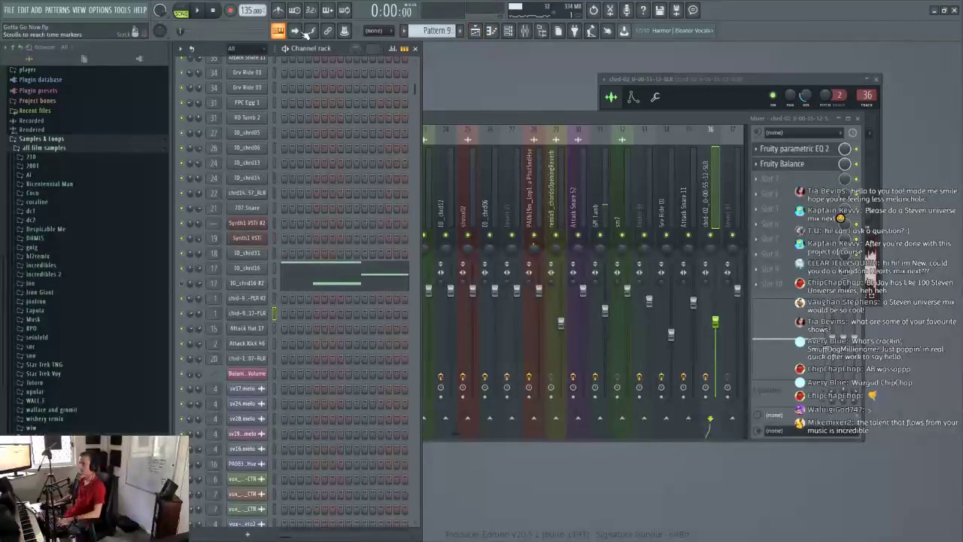
Step: Return to the playlist, look over the arrangement and play the section from bar 21, stopping in bar 25
click(475, 32)
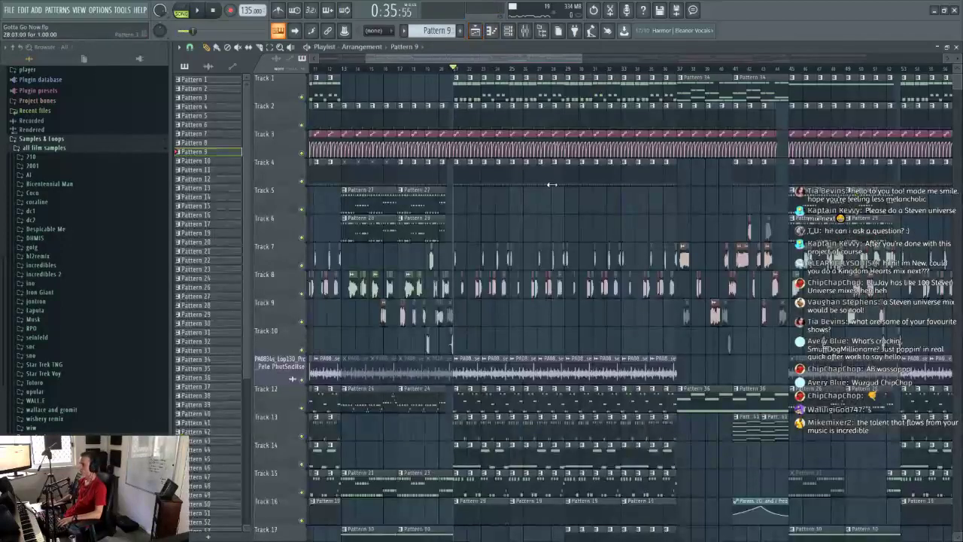
scroll(558, 169, down, 2)
scroll(587, 88, up, 2)
scroll(594, 80, down, 1)
scroll(591, 90, up, 3)
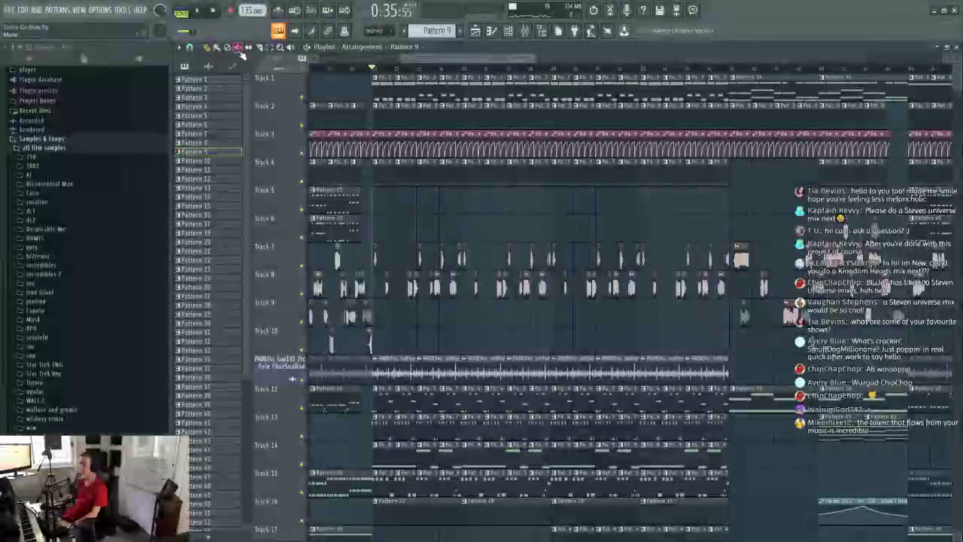
key(space)
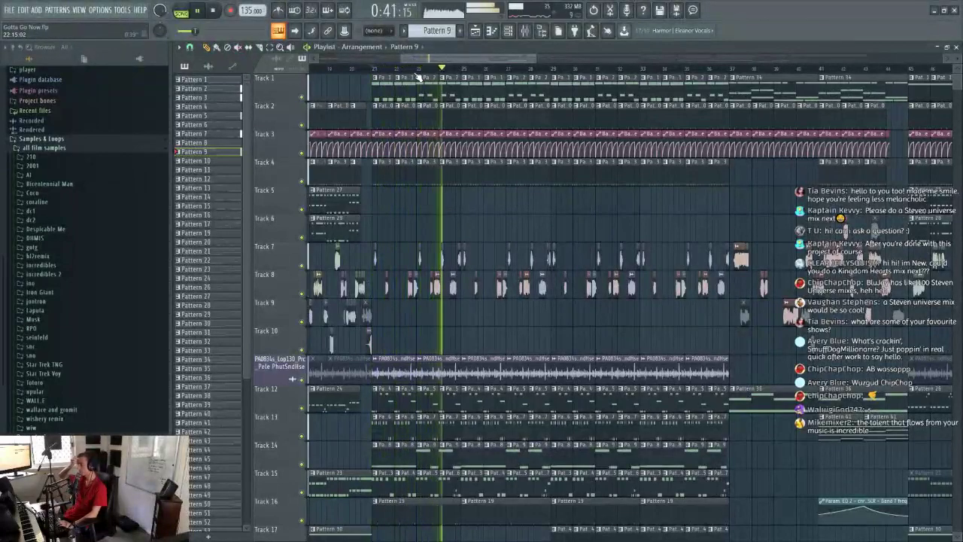
scroll(418, 77, up, 3)
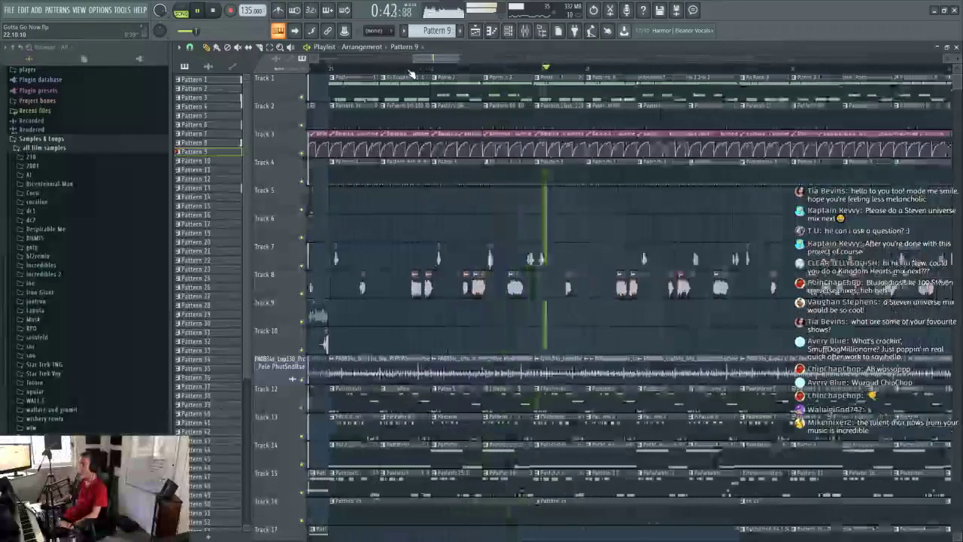
key(space)
Step: Replay the section from bar 21 to check the sample clips on Tracks 7 and 8, and stop
drag(449, 63, 447, 65)
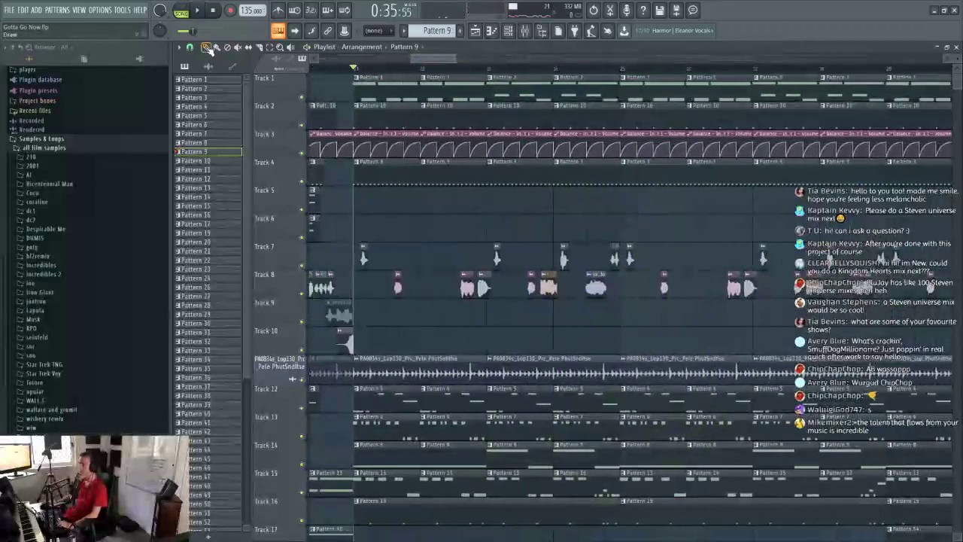
key(space)
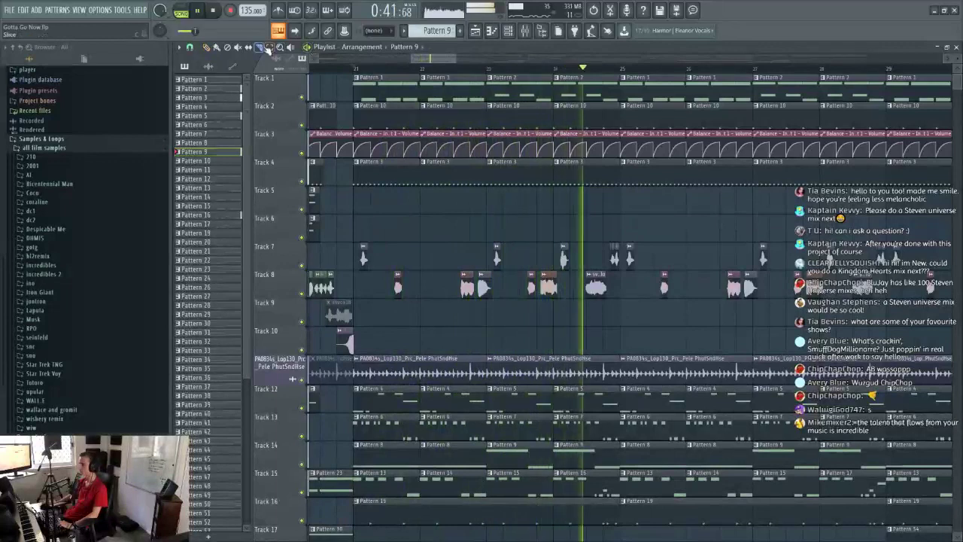
key(space)
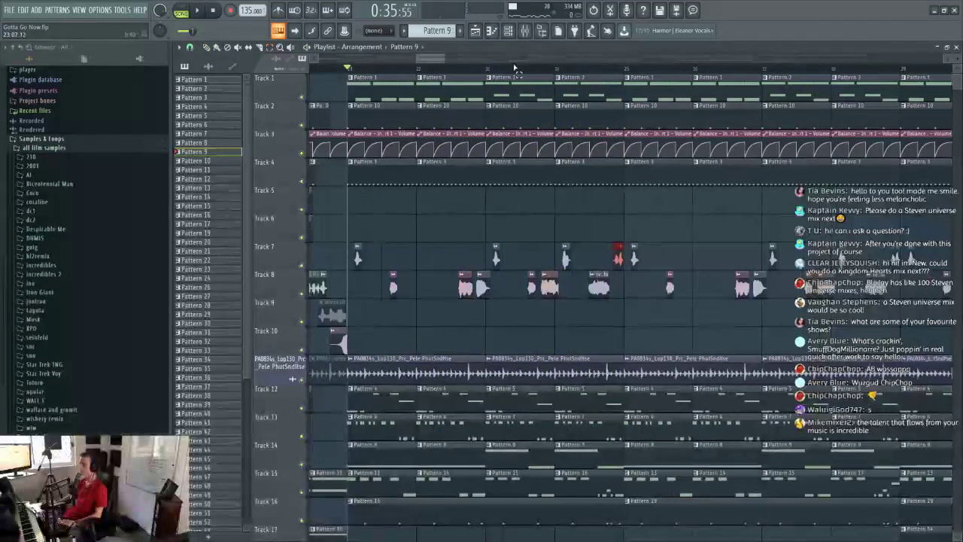
Step: Copy the two short sample clips from late bar 24 on Track 7 to mid-bar 23 on Track 8 and play from bar 23
scroll(511, 68, up, 5)
click(190, 47)
click(205, 160)
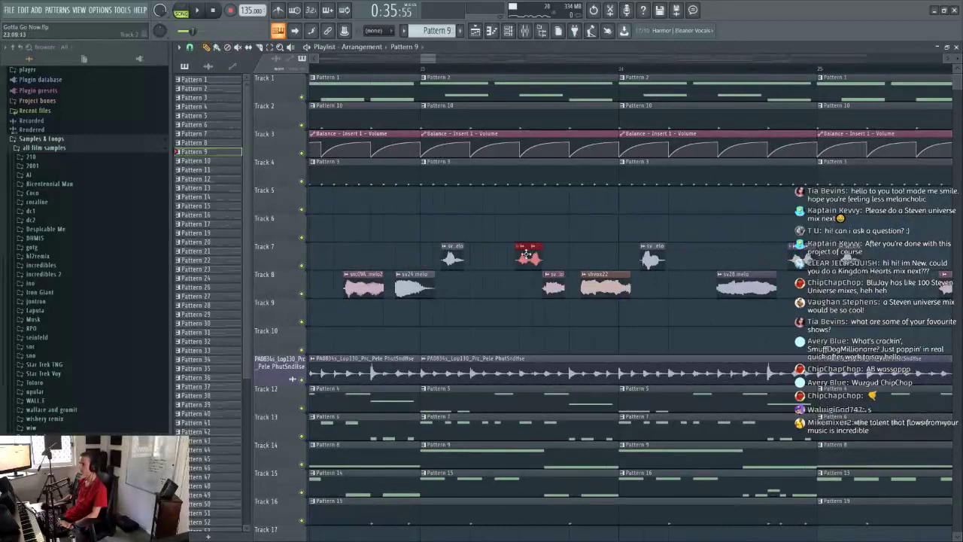
drag(512, 301, 525, 299)
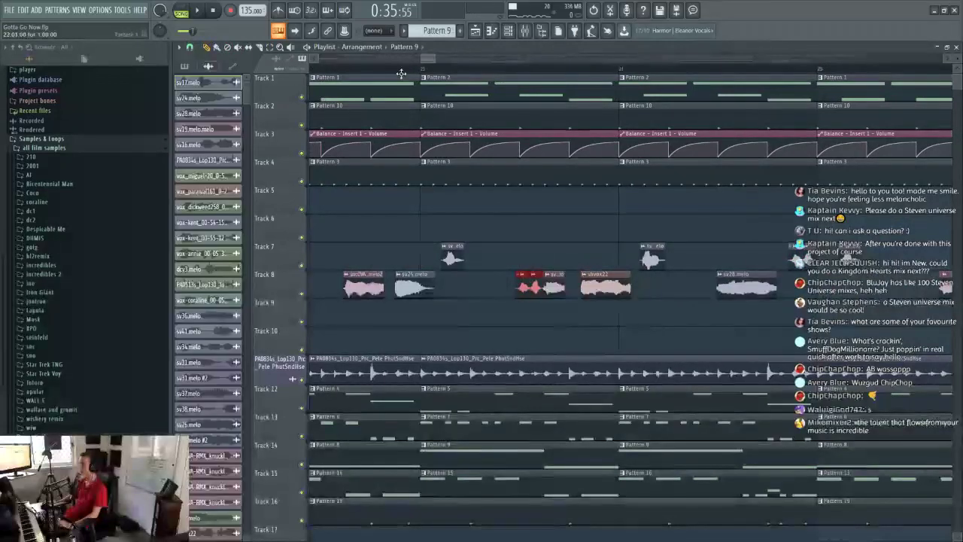
key(space)
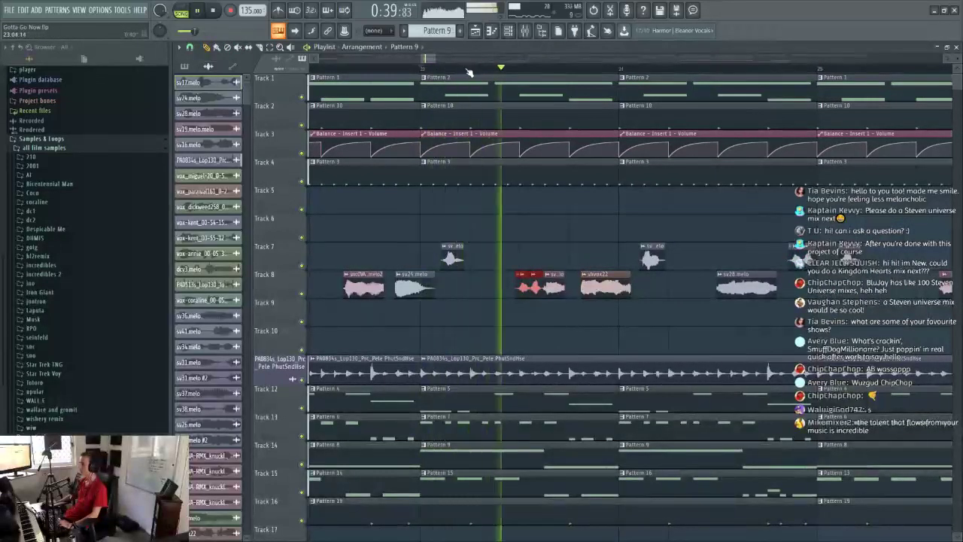
key(space)
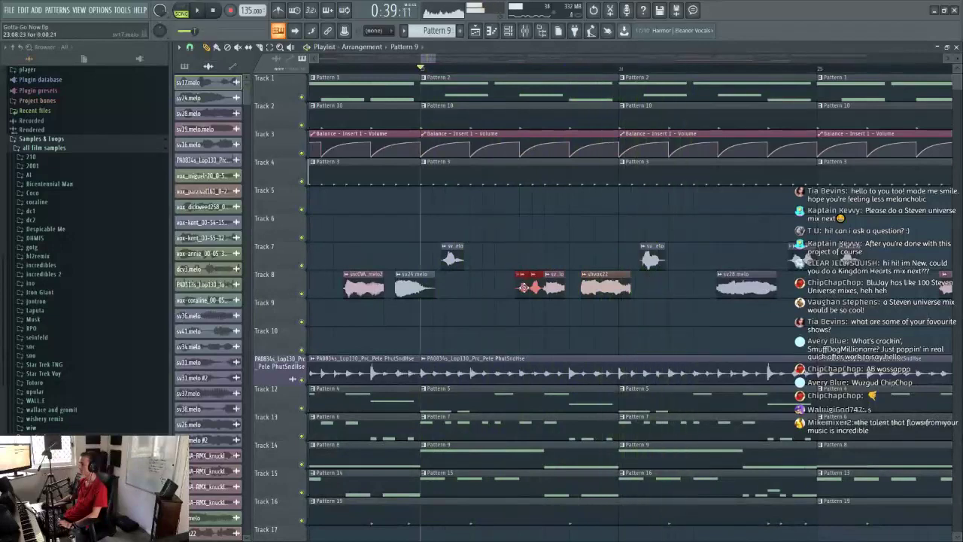
Step: Open the vox folder under snc in the all film samples library and look through its vocal samples
scroll(124, 258, up, 5)
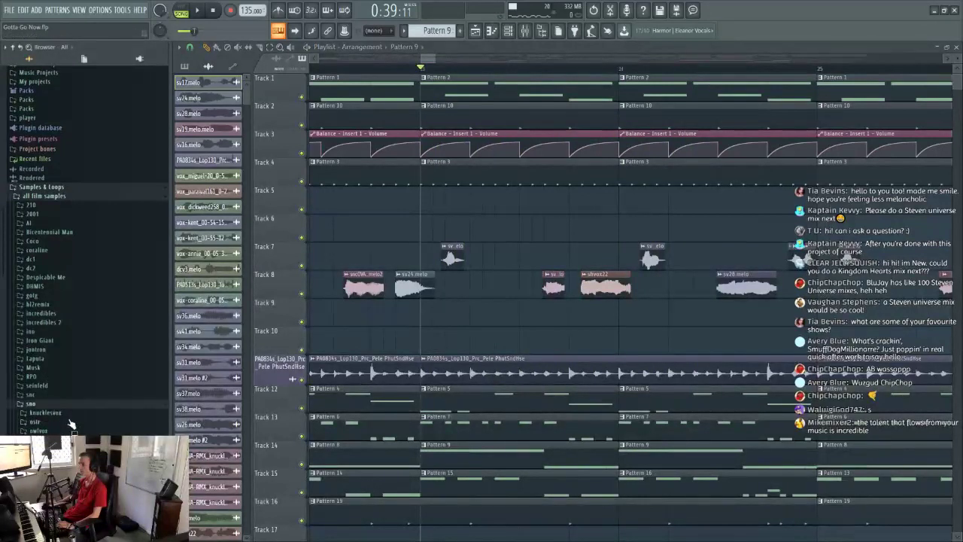
click(59, 395)
click(43, 416)
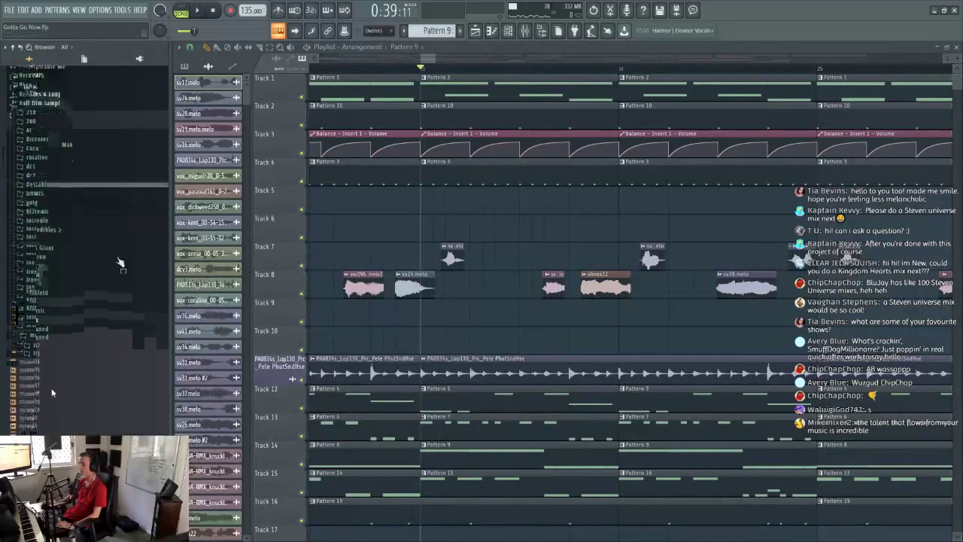
scroll(426, 65, down, 8)
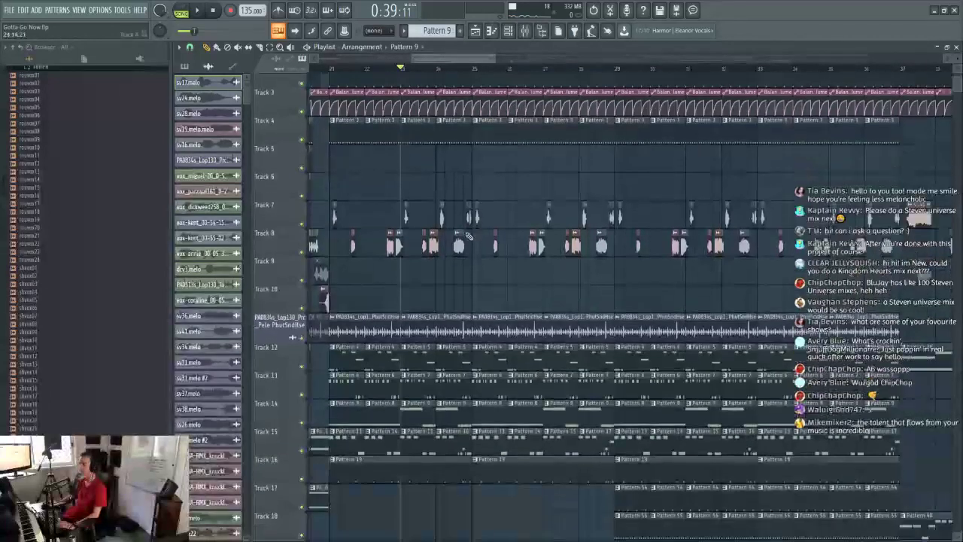
scroll(55, 282, down, 10)
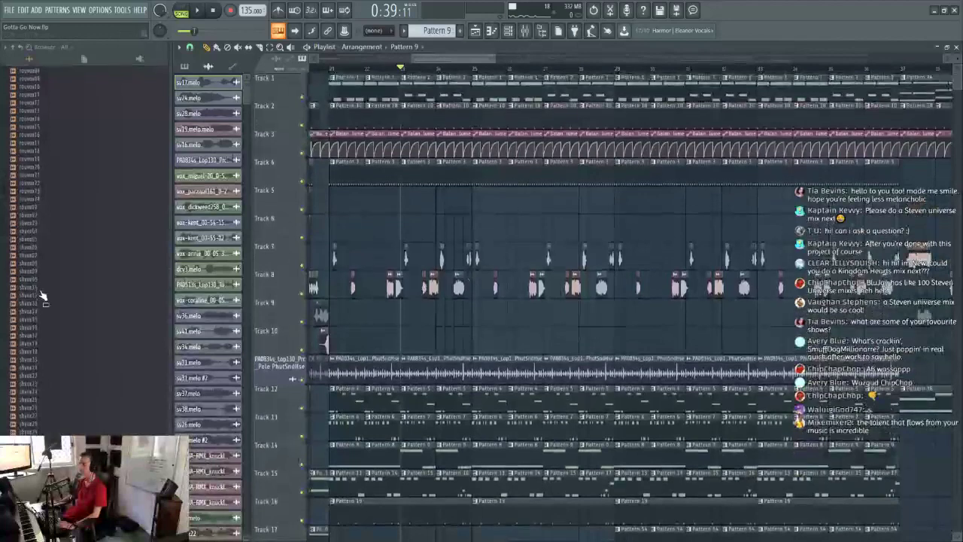
Step: Play the song from bar 21, stop, and audition the sonvox06 sample from the vox folder
click(331, 69)
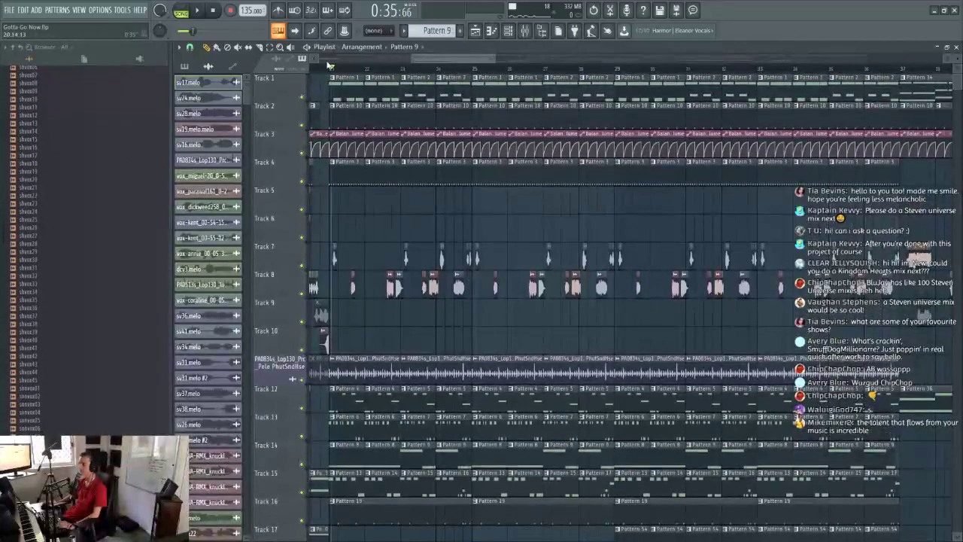
click(190, 49)
click(201, 191)
key(space)
scroll(42, 276, down, 6)
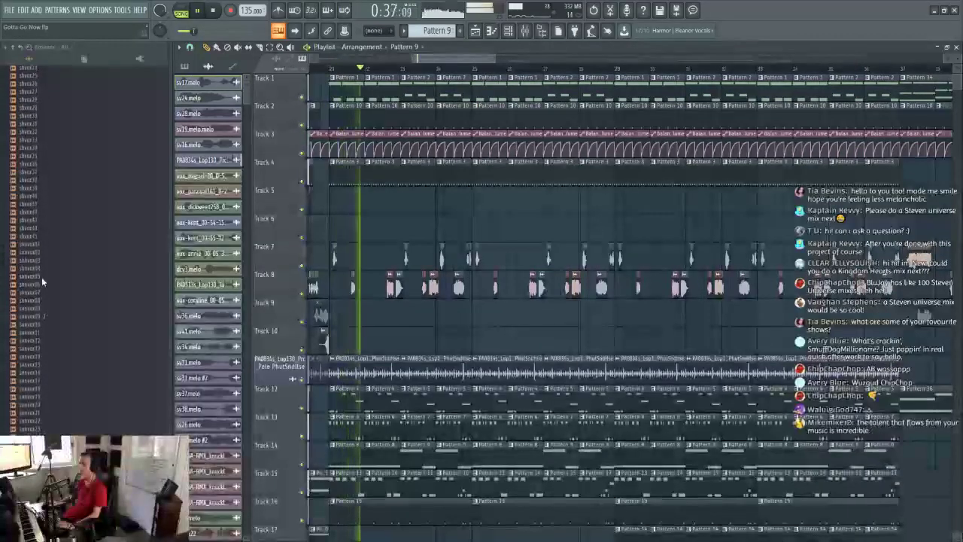
click(41, 285)
key(space)
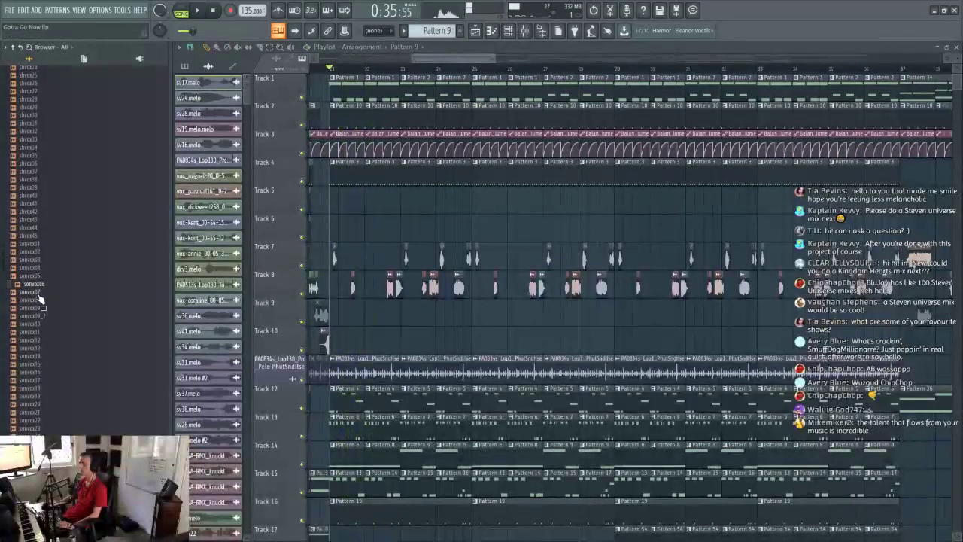
Step: Look through the vox folder's sample list again and audition the sonvox07 sample
scroll(30, 345, up, 15)
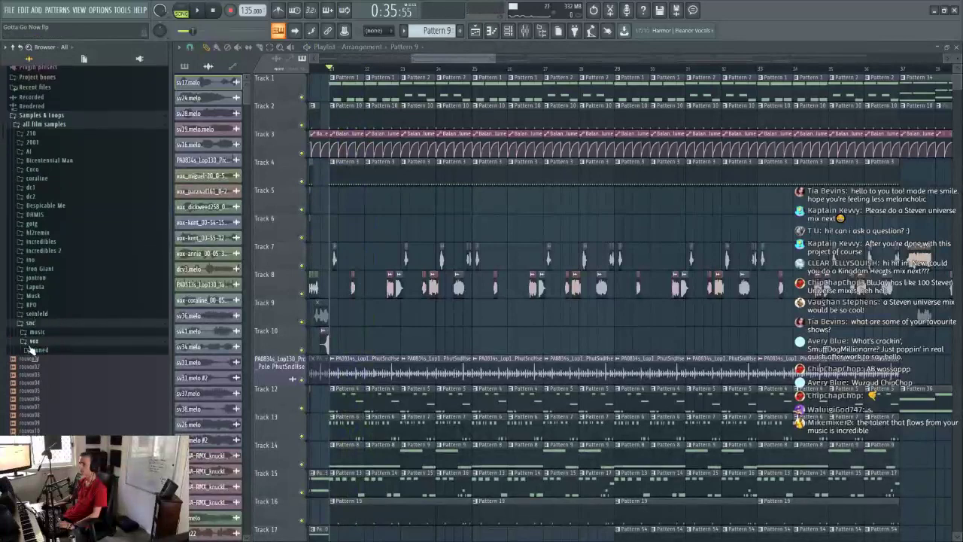
scroll(42, 361, down, 12)
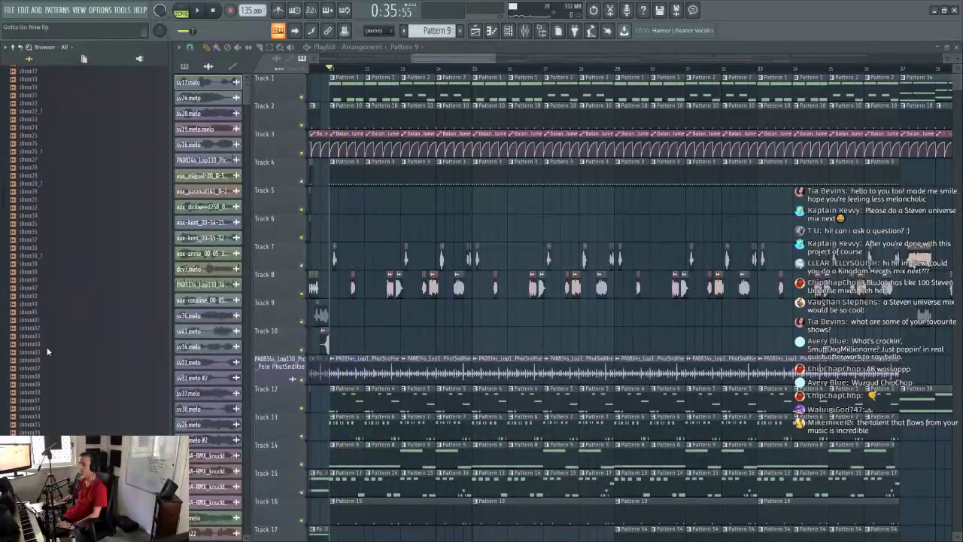
scroll(30, 301, down, 1)
click(36, 312)
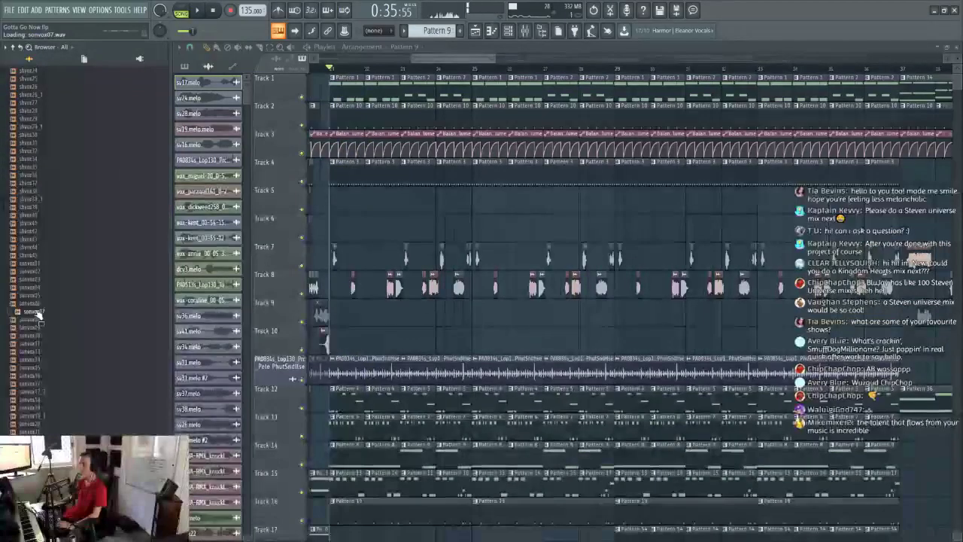
Step: Play the section from bar 21 into bar 25 while following the clips on Tracks 7 and 8, and stop
scroll(359, 71, left, 3)
scroll(597, 71, up, 4)
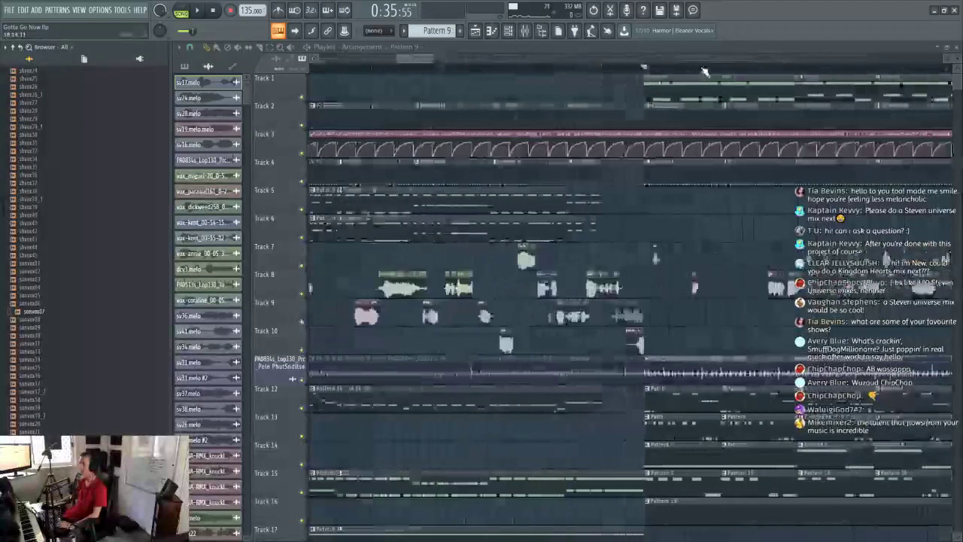
key(space)
drag(424, 59, 439, 59)
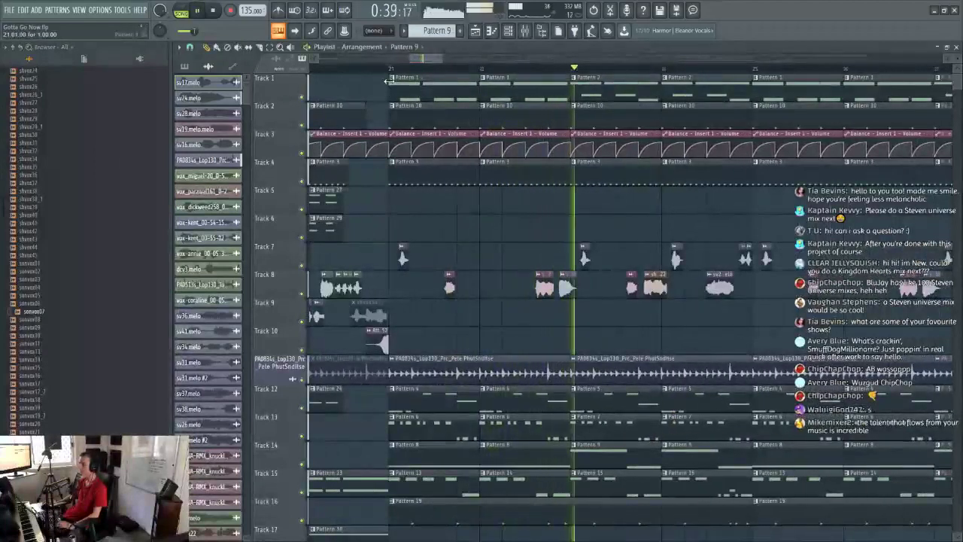
scroll(457, 72, down, 3)
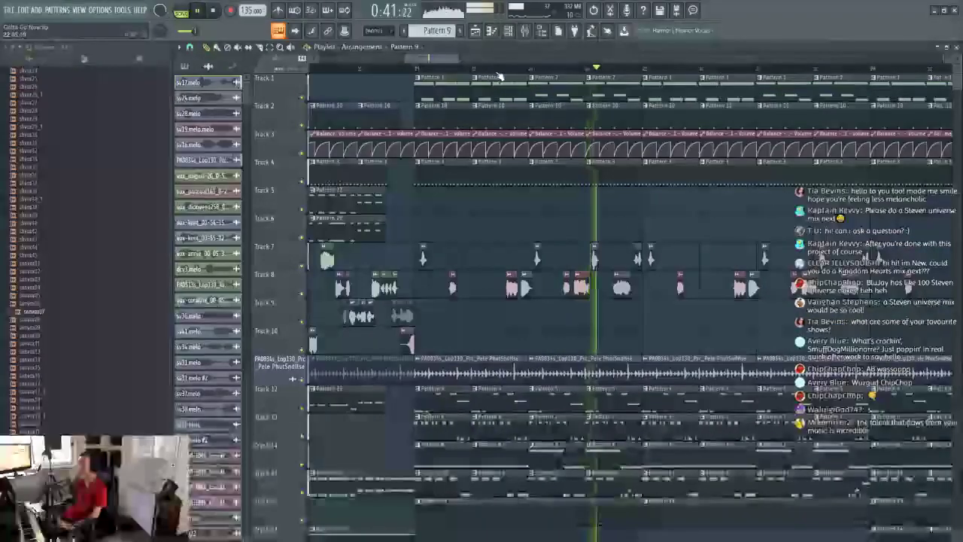
scroll(643, 74, up, 1)
scroll(643, 74, up, 1)
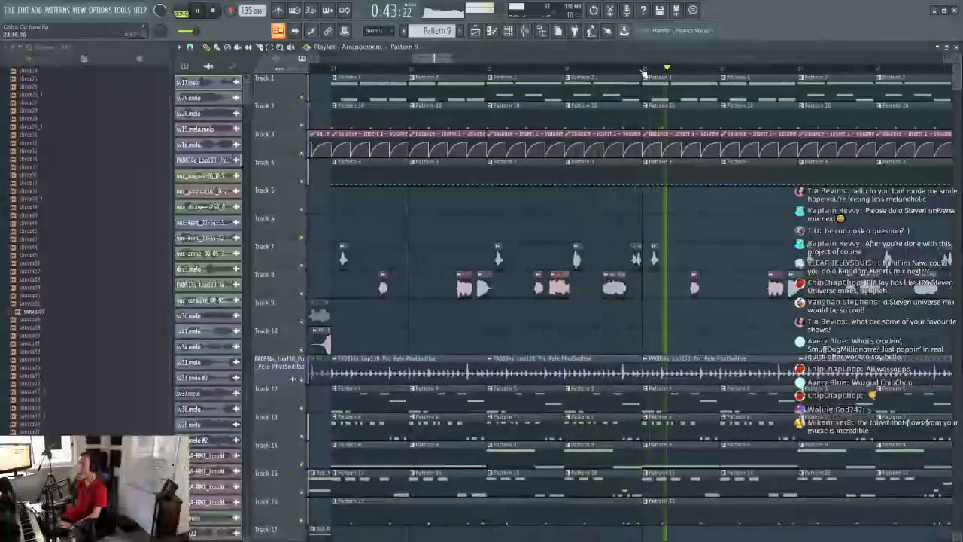
key(space)
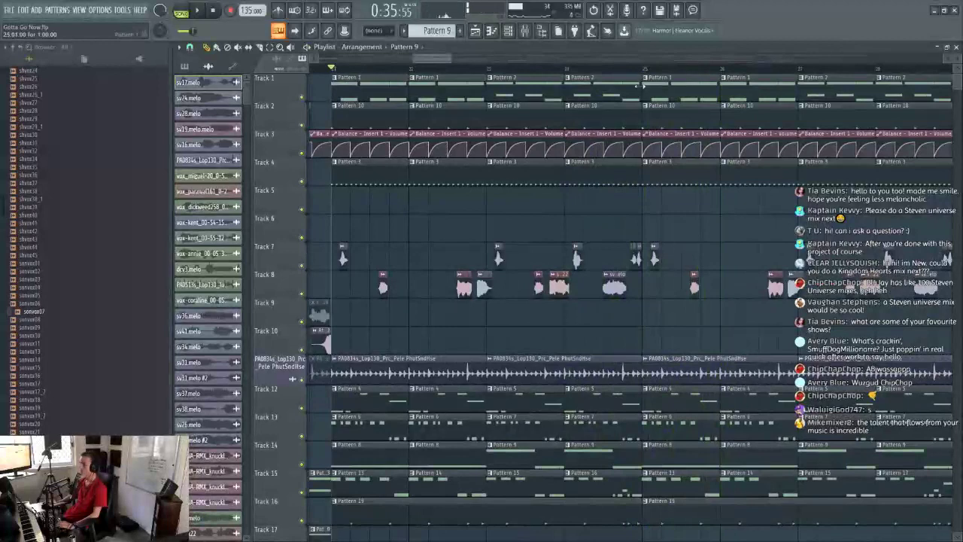
Step: Play the passage from late bar 25 into bar 27 to check the gaps on Tracks 7 and 8, and stop
drag(426, 58, 437, 63)
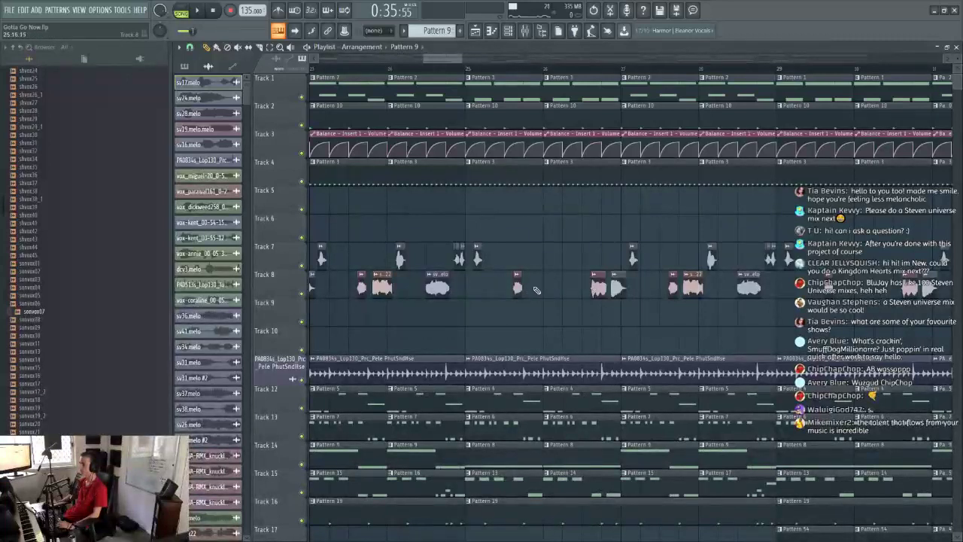
key(space)
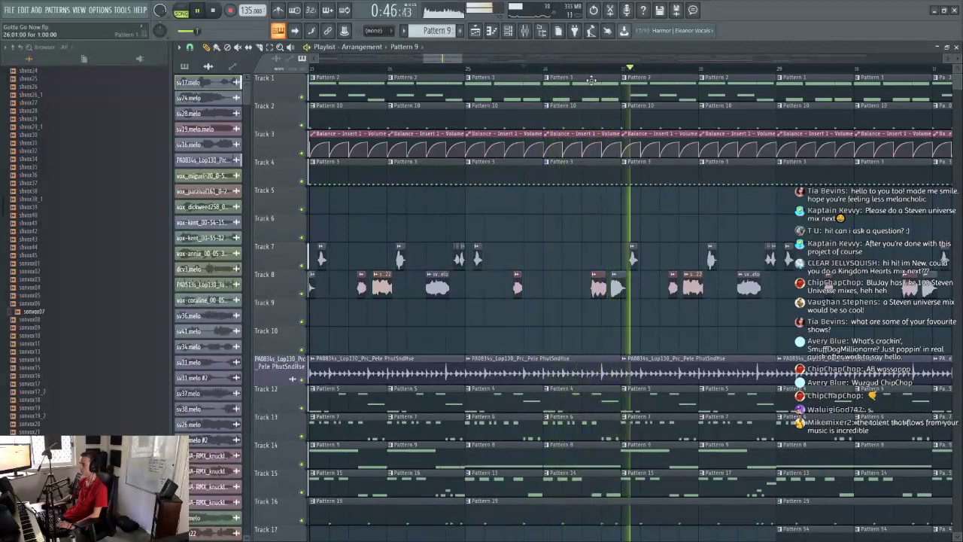
drag(444, 60, 499, 75)
key(space)
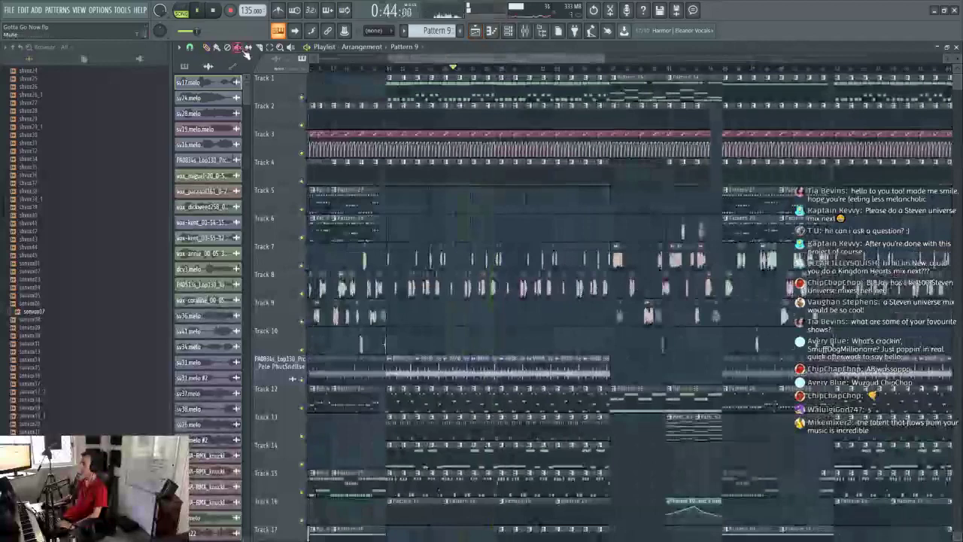
Step: Try the section from bar 21 with pattern clips on Tracks 12 and 13 muted, and return playback to bar 21
scroll(602, 301, down, 3)
click(388, 69)
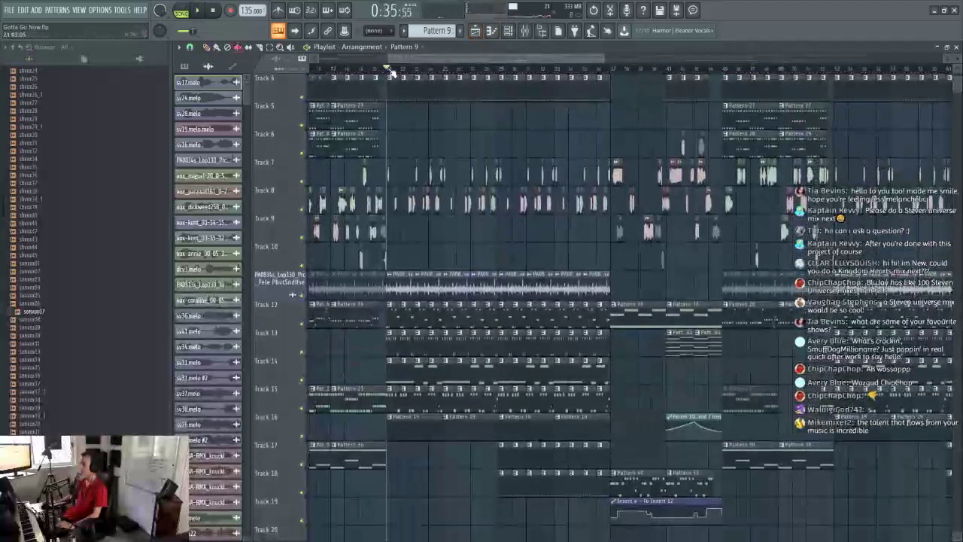
scroll(389, 69, up, 4)
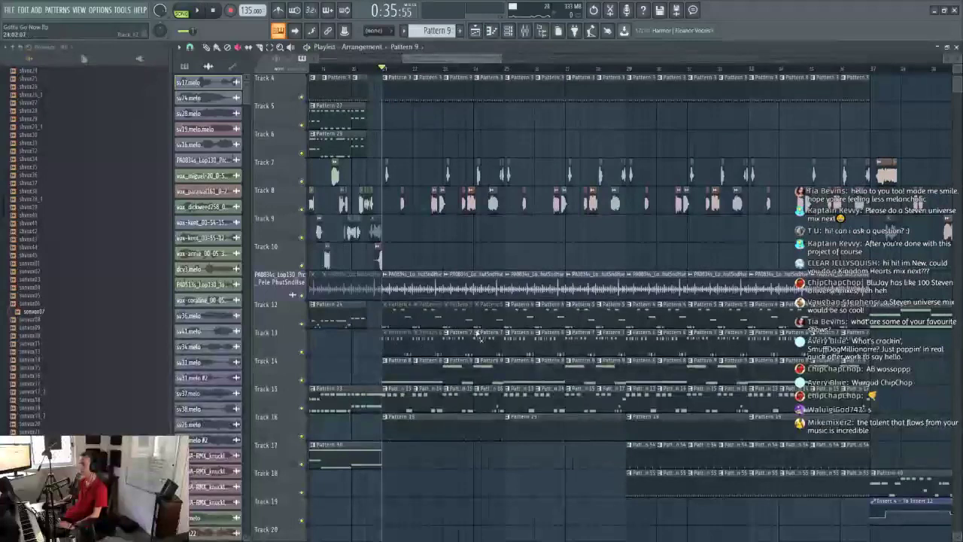
key(space)
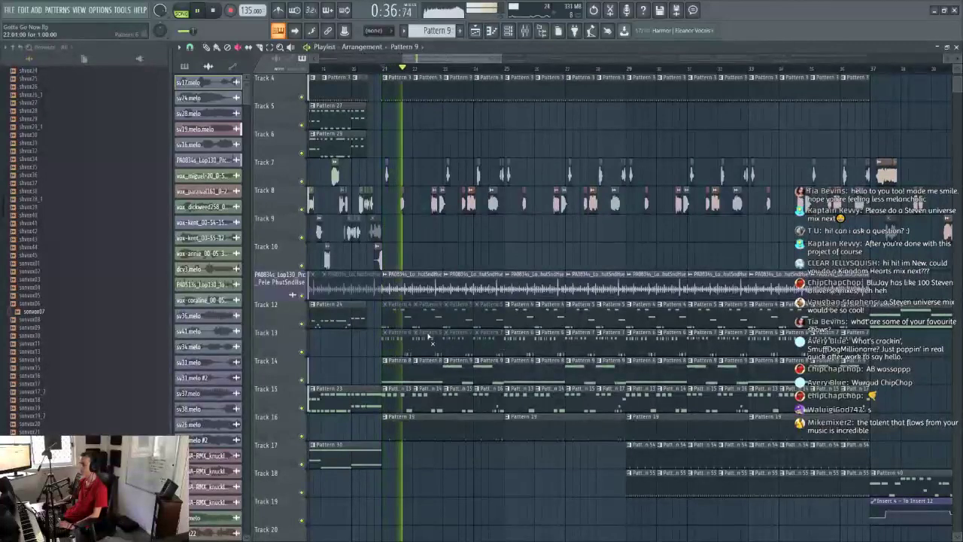
scroll(471, 331, up, 1)
scroll(471, 332, up, 2)
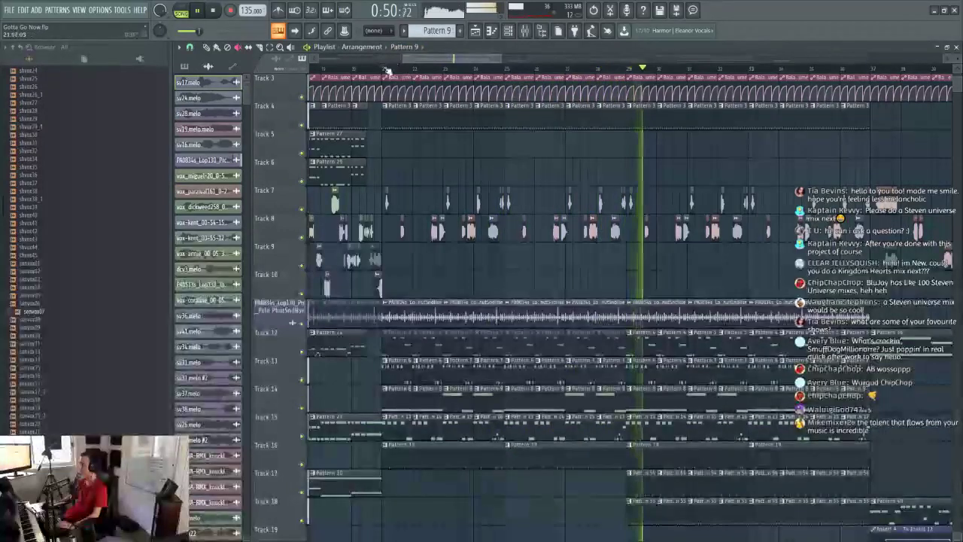
click(386, 69)
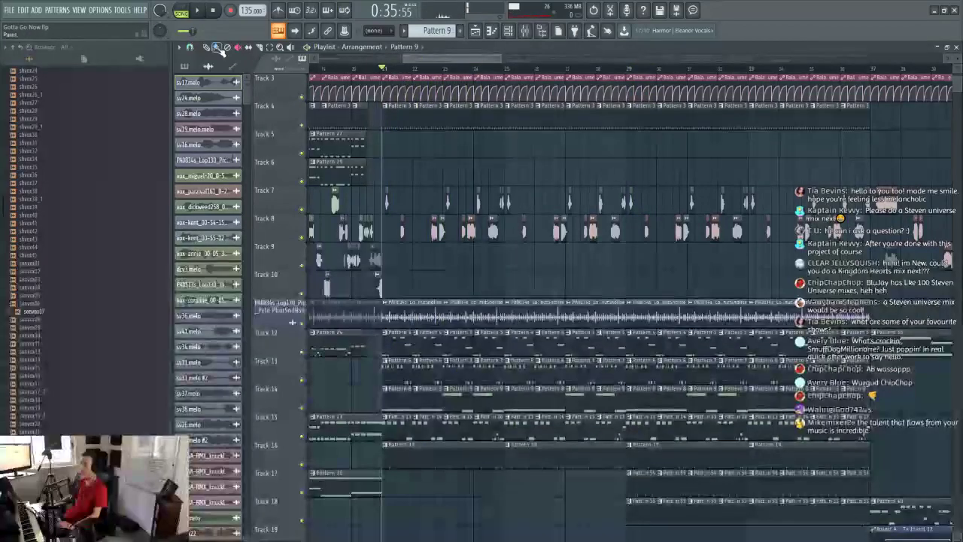
Step: Look over the whole arrangement and examine the section between bars 45 and 53
scroll(480, 75, down, 7)
drag(507, 121, 510, 175)
scroll(498, 200, down, 9)
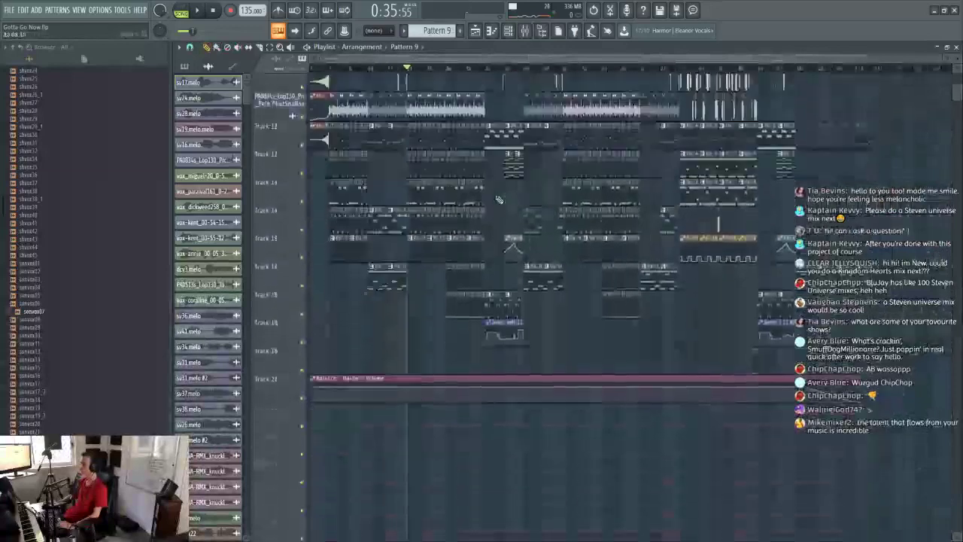
scroll(499, 200, up, 8)
scroll(499, 200, up, 2)
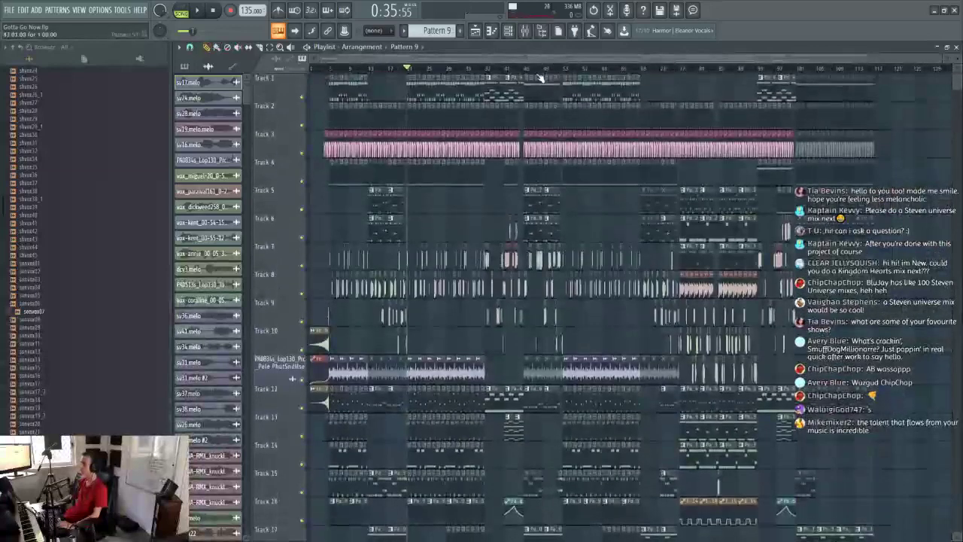
scroll(537, 77, up, 4)
scroll(538, 75, up, 4)
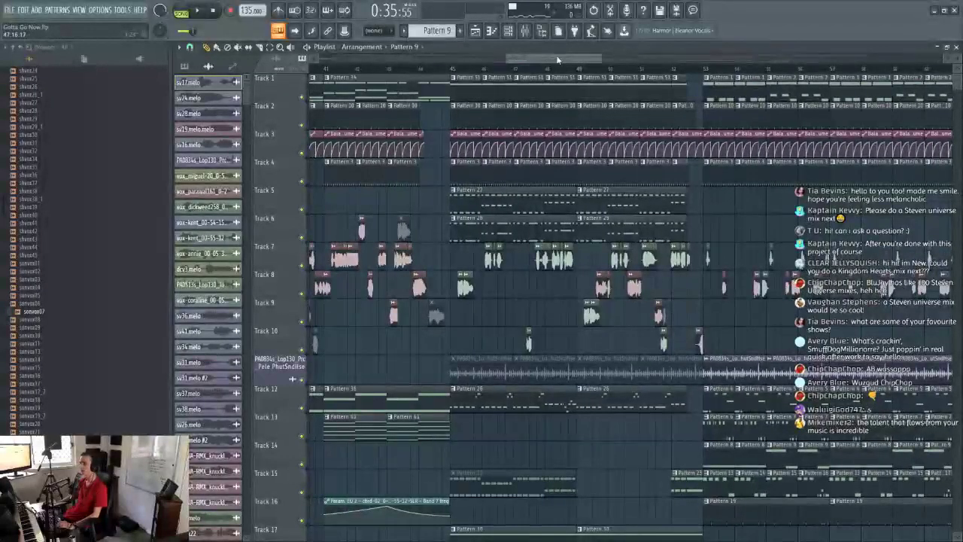
scroll(529, 69, down, 4)
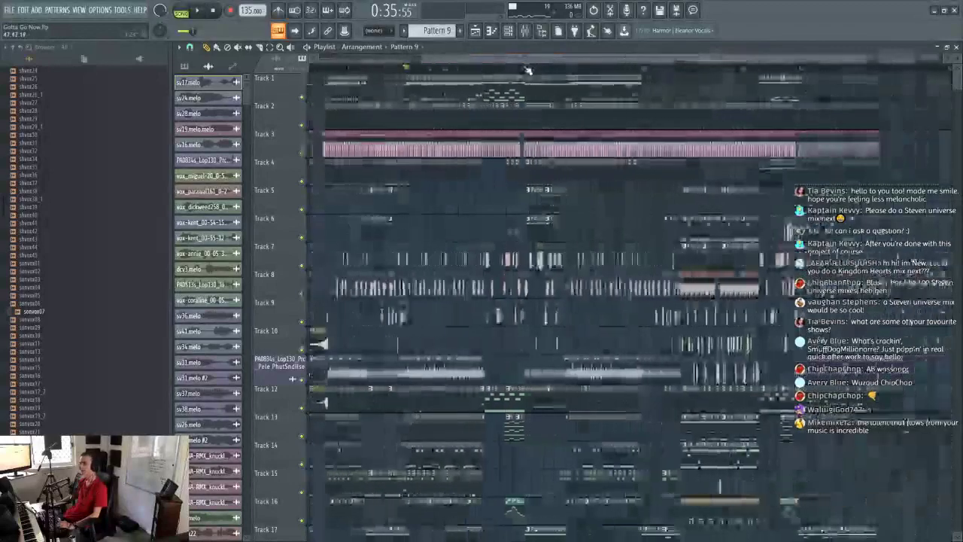
Step: Examine the lower tracks down to Track 21 across the song, including the sections from bar 53 to bar 77
drag(938, 60, 916, 60)
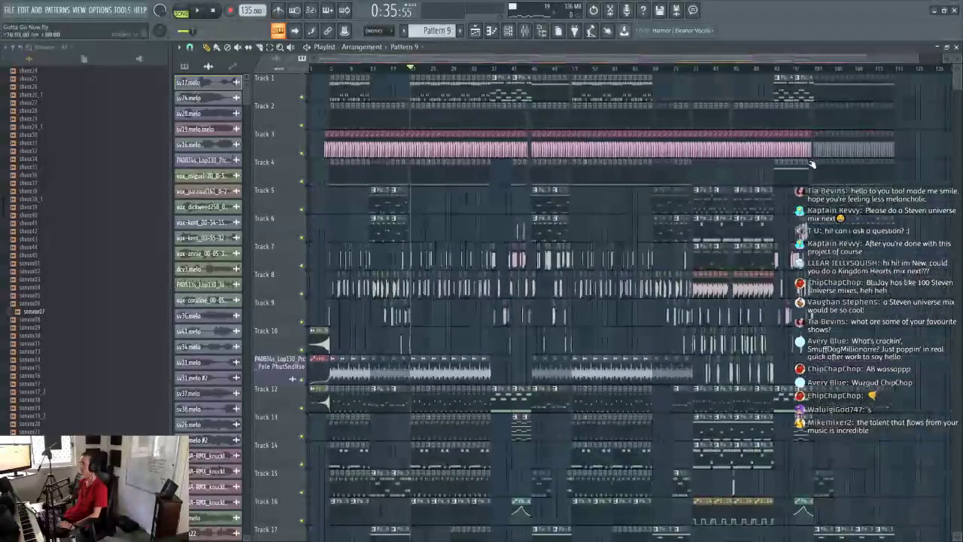
scroll(570, 211, down, 3)
scroll(572, 200, up, 3)
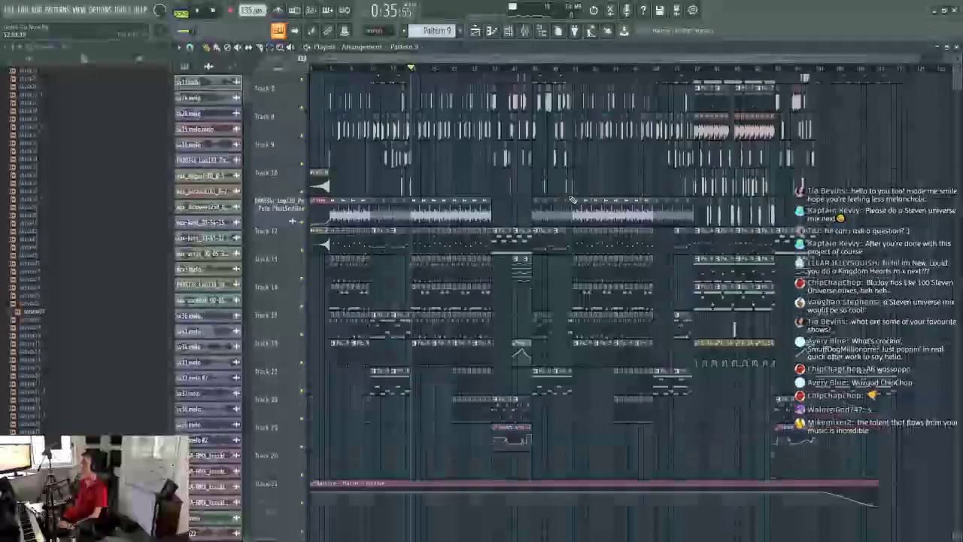
scroll(571, 199, down, 3)
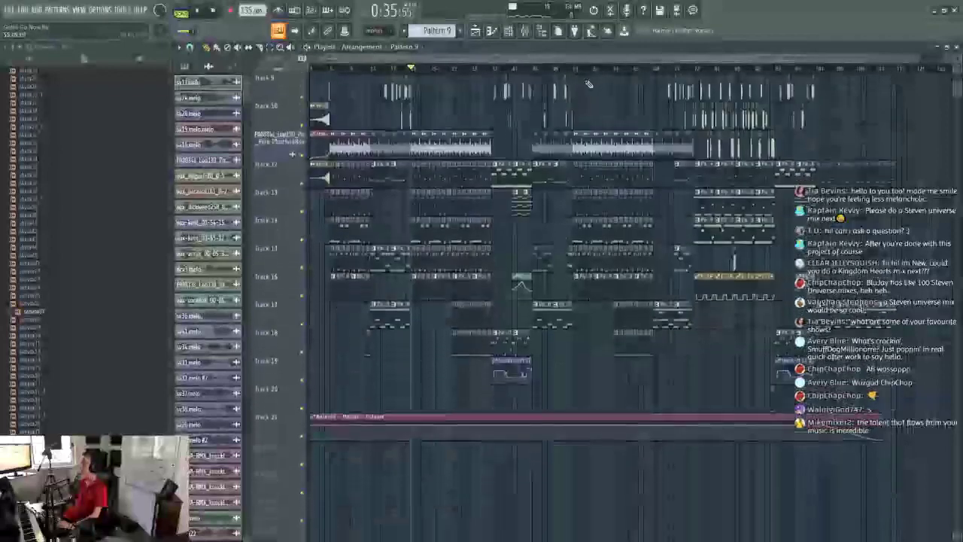
scroll(586, 67, up, 3)
scroll(587, 73, up, 2)
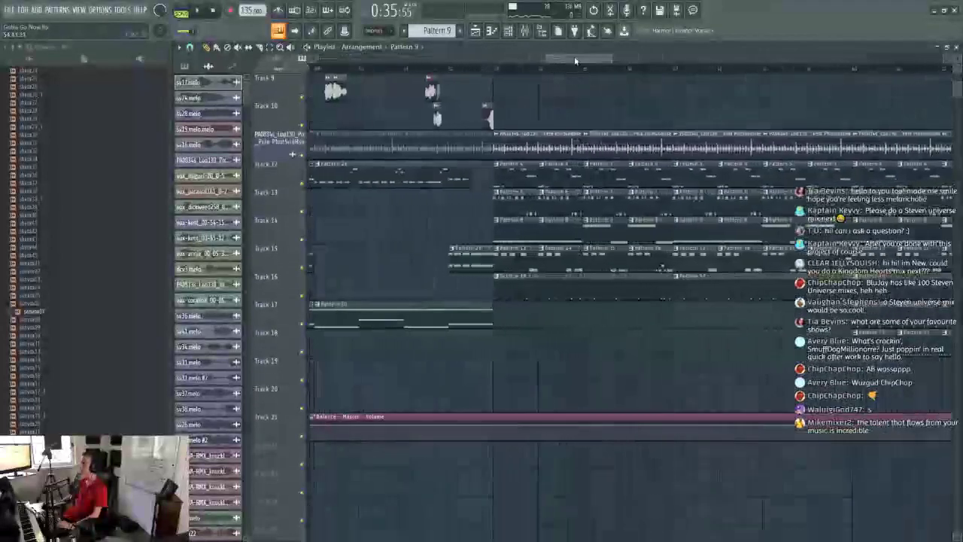
drag(576, 61, 611, 63)
scroll(629, 70, down, 5)
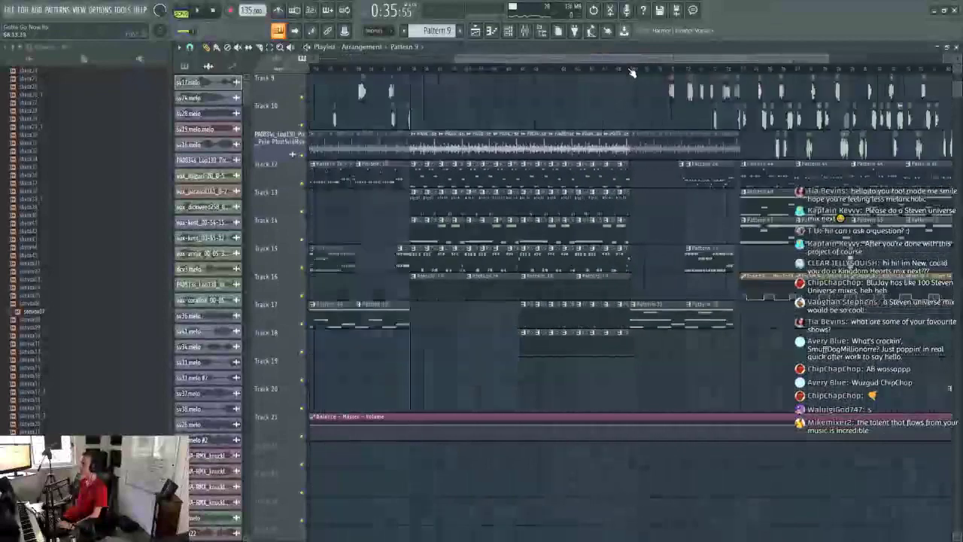
scroll(472, 156, up, 5)
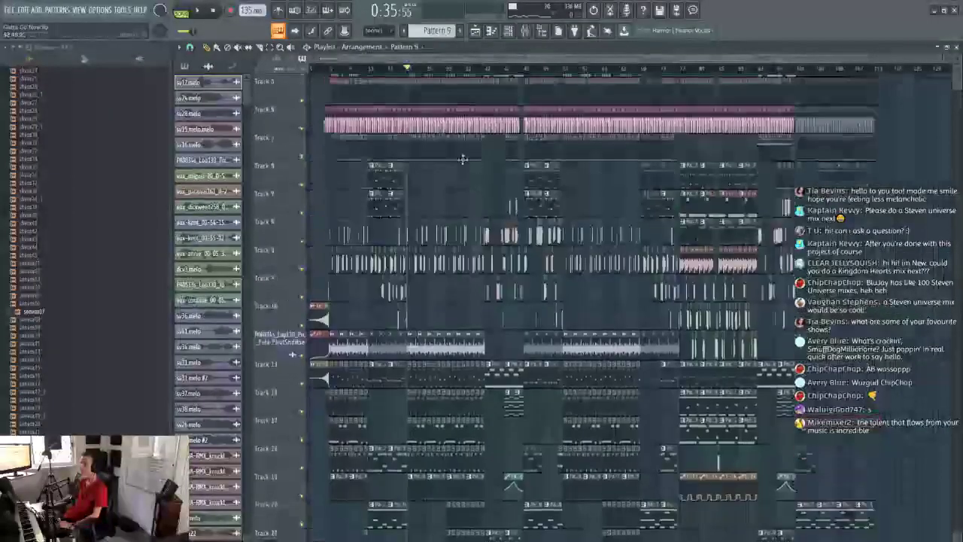
Step: Examine the section between bars 13 and 21 and its transition into bar 21
scroll(392, 74, up, 3)
scroll(391, 74, up, 4)
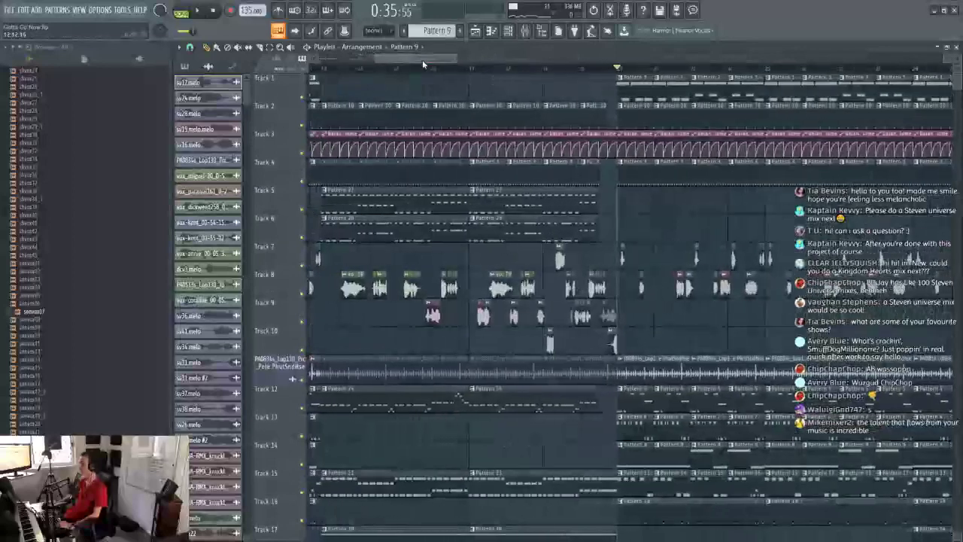
scroll(562, 127, down, 3)
scroll(550, 93, up, 3)
scroll(550, 88, up, 1)
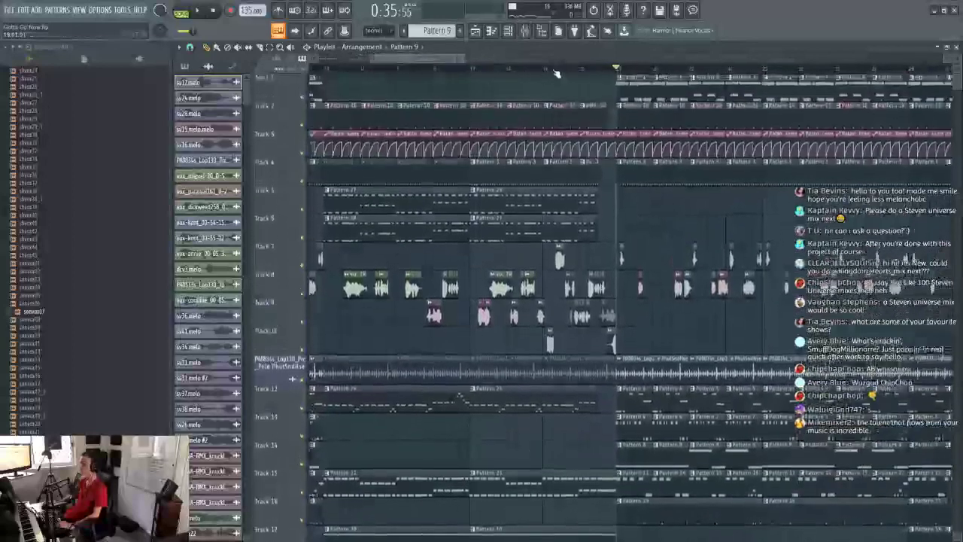
Step: Look over the whole arrangement, and collapse the vox folder in the sample browser
scroll(555, 75, down, 5)
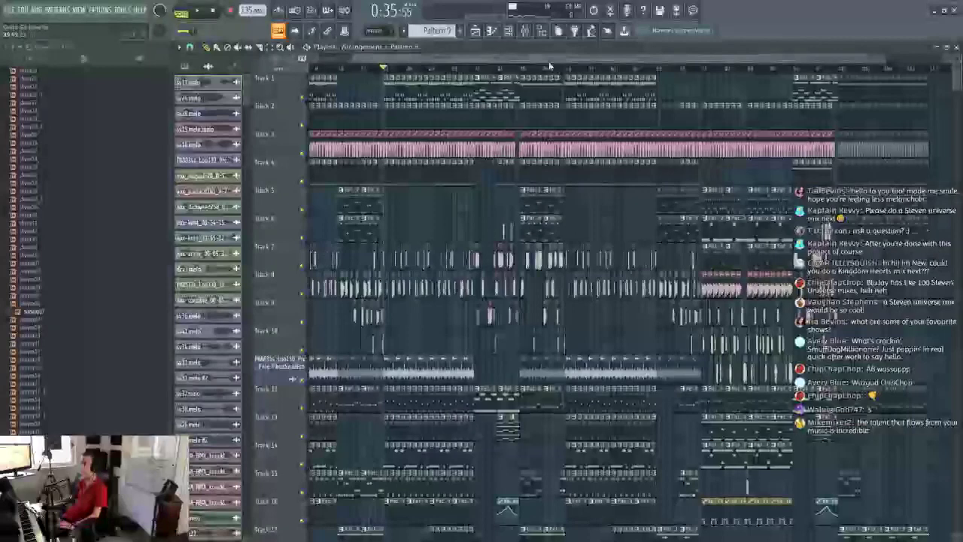
scroll(551, 70, down, 2)
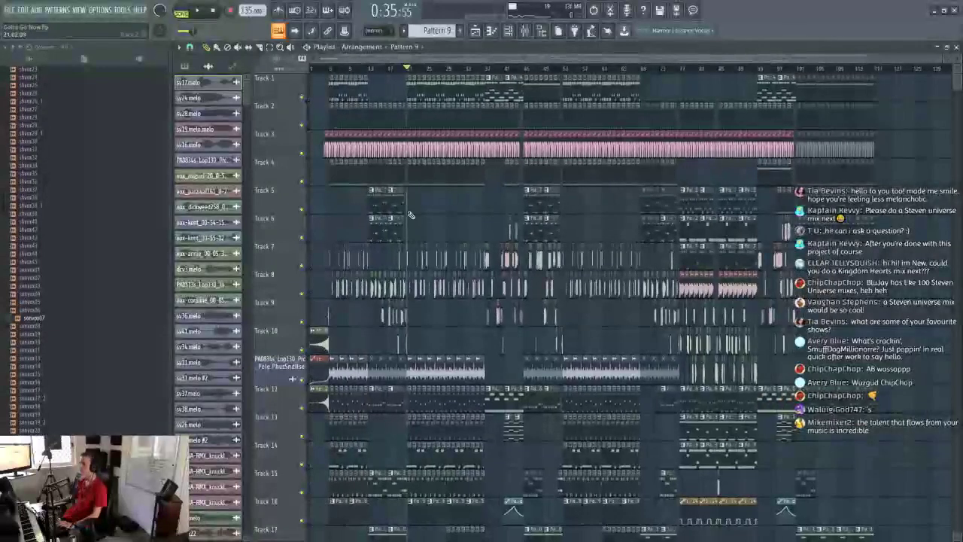
scroll(411, 215, down, 4)
scroll(361, 213, up, 4)
scroll(114, 227, up, 15)
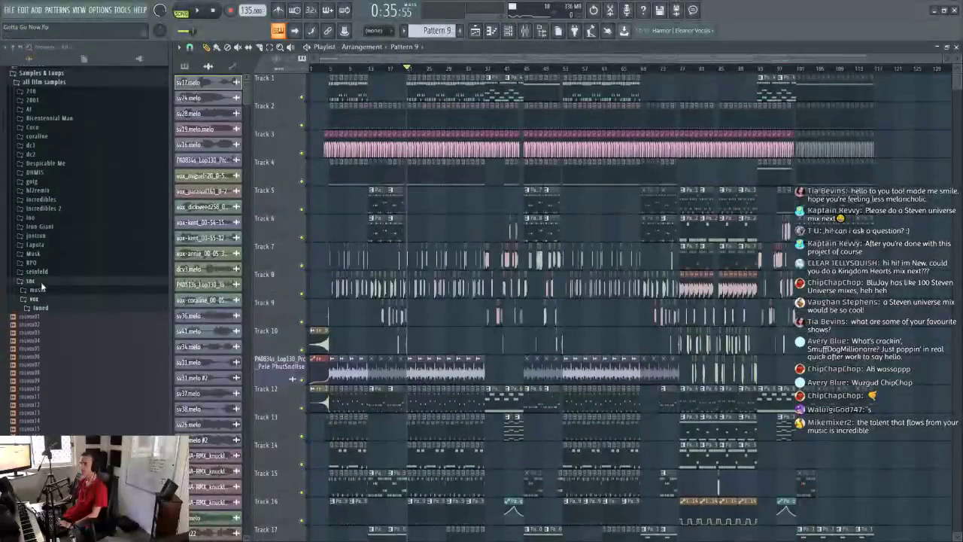
click(36, 299)
scroll(535, 73, up, 5)
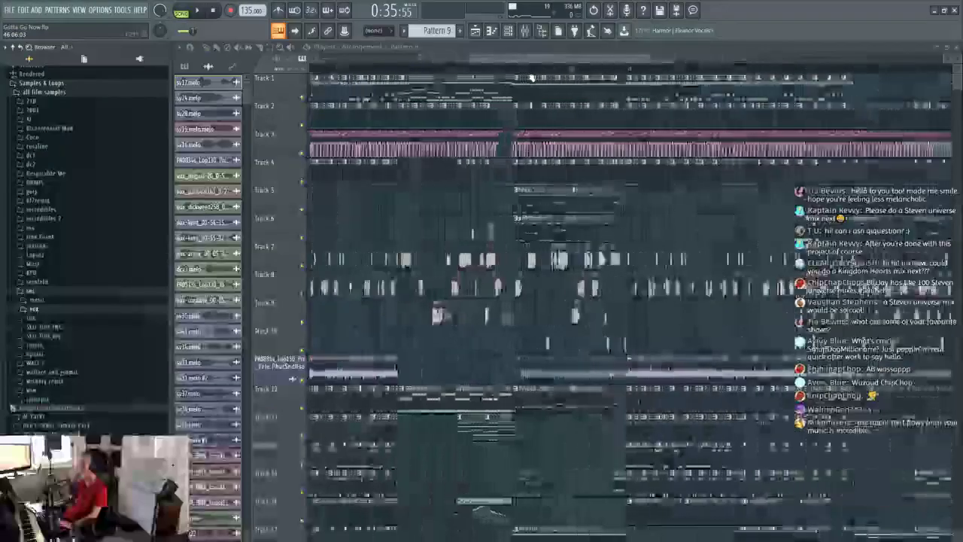
Step: Play the song around bar 45, including the lead-in from bar 41, and examine the upper and lower tracks there
click(526, 66)
key(space)
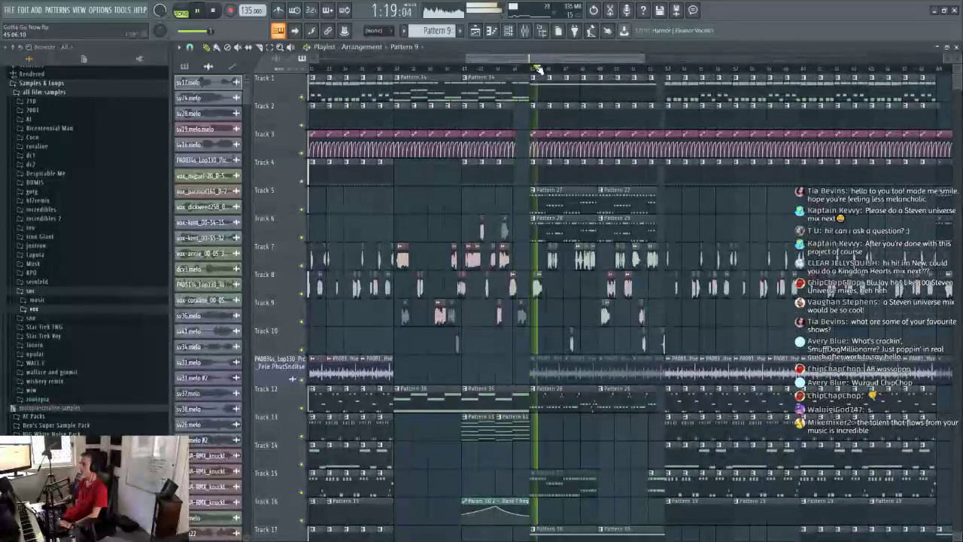
scroll(477, 100, down, 8)
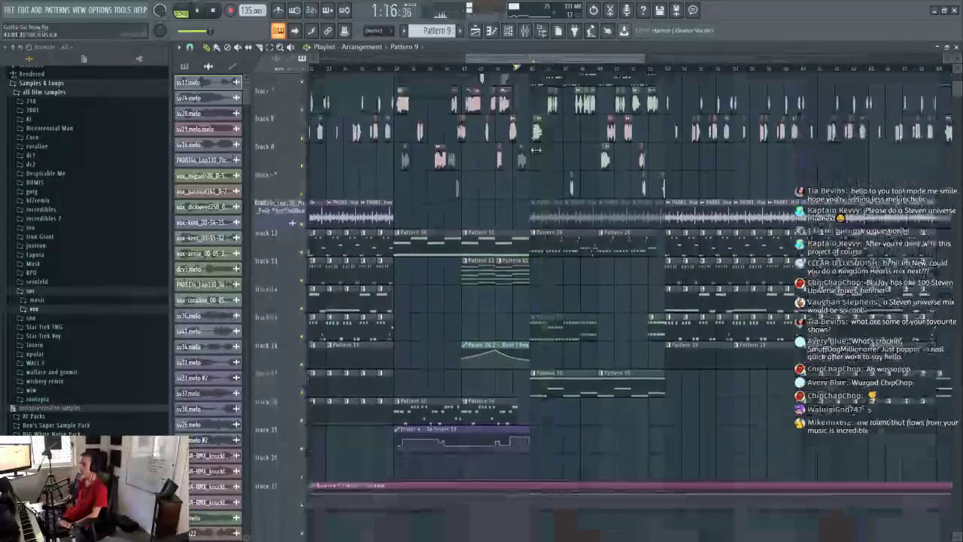
scroll(466, 73, up, 8)
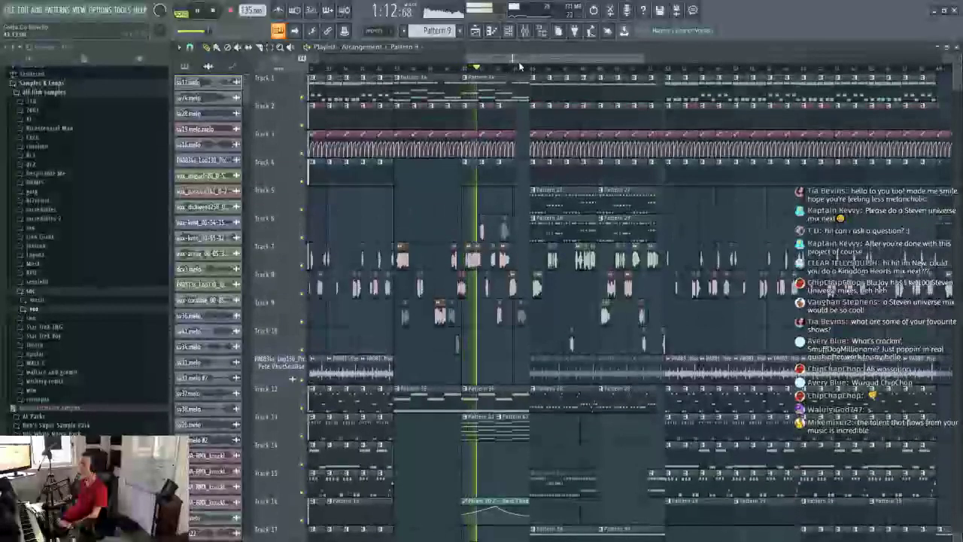
scroll(519, 110, down, 5)
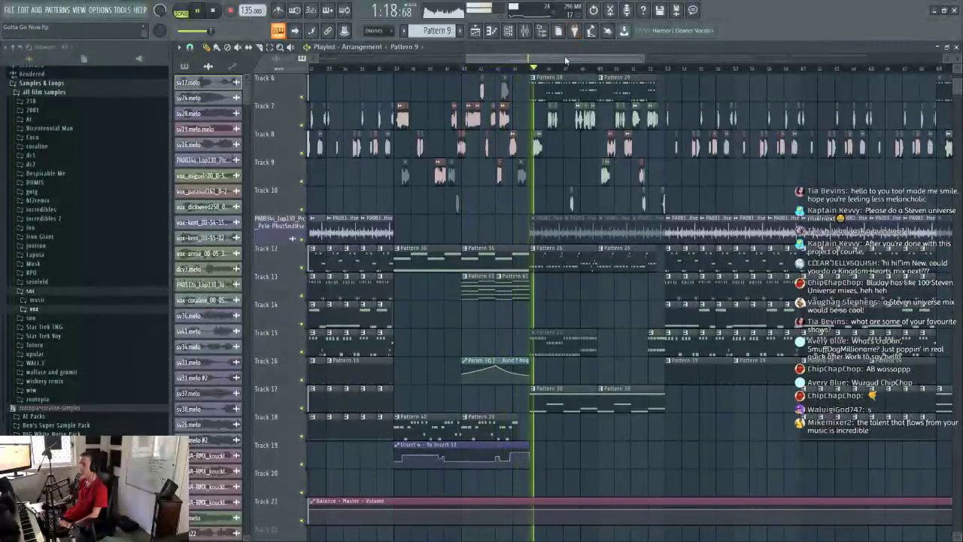
Step: Listen on past bar 45 while examining the tracks of the following sections, stop playback, and review the full arrangement
drag(566, 61, 605, 64)
scroll(588, 101, up, 3)
scroll(588, 101, up, 3)
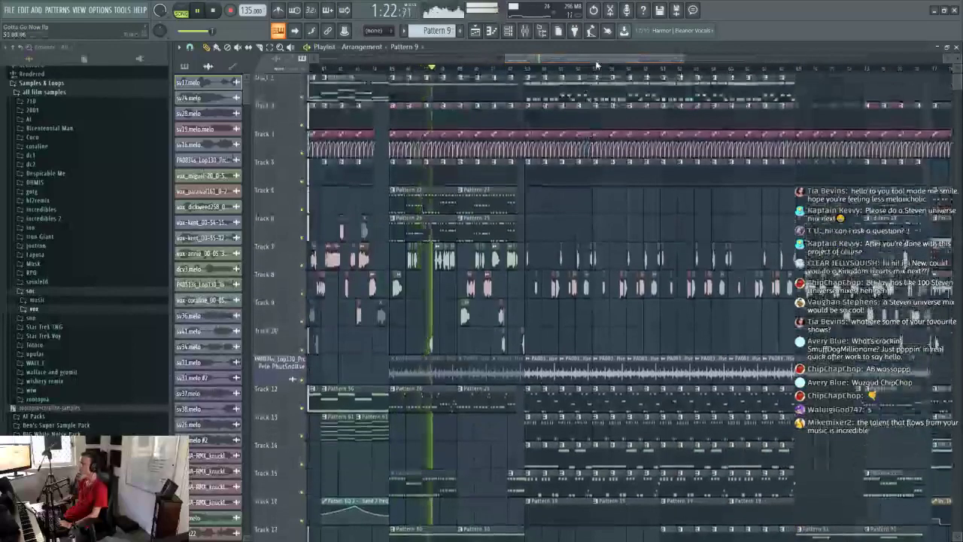
drag(589, 62, 601, 62)
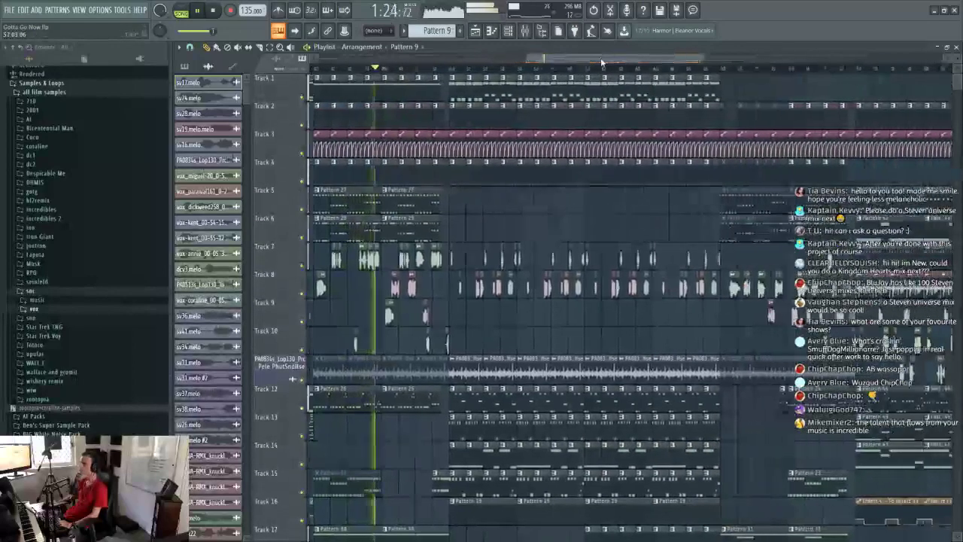
scroll(602, 301, down, 8)
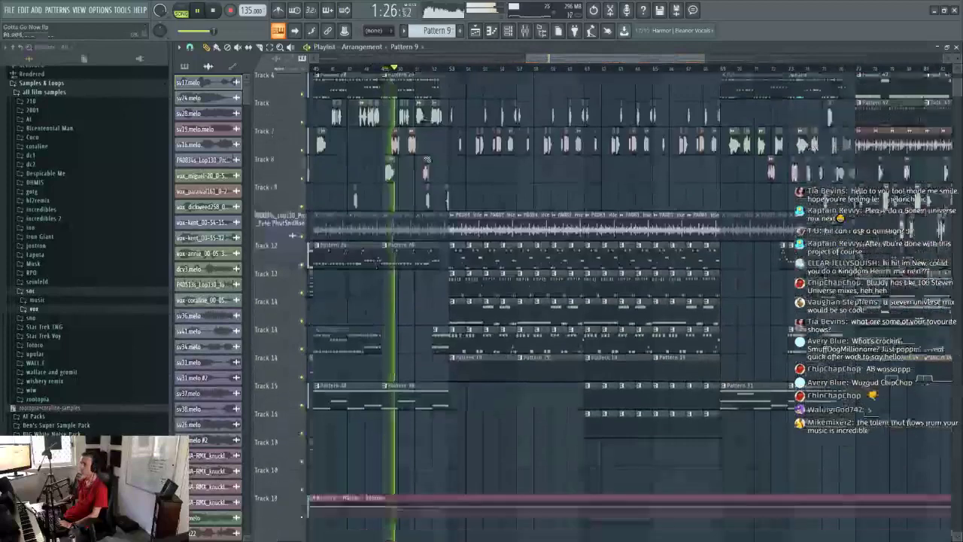
key(space)
scroll(502, 77, down, 5)
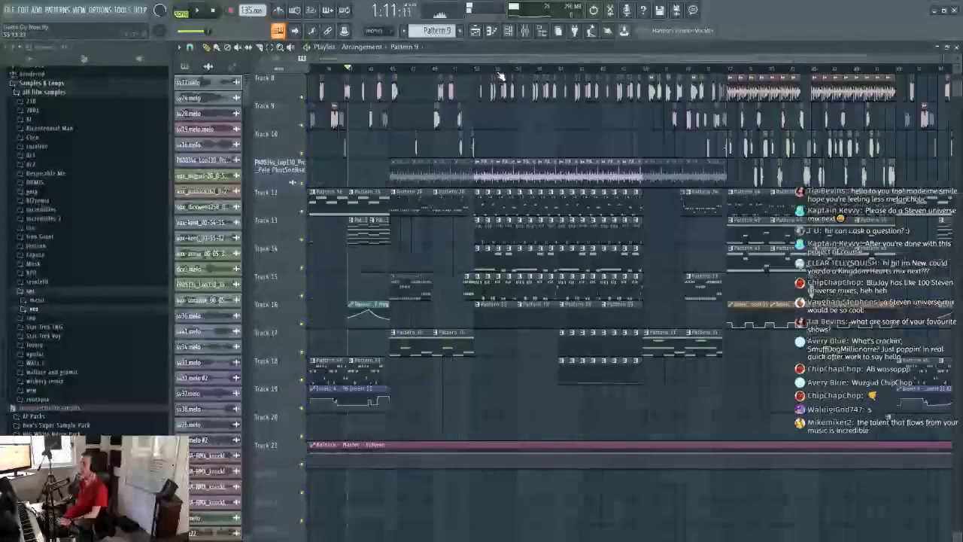
scroll(537, 76, up, 7)
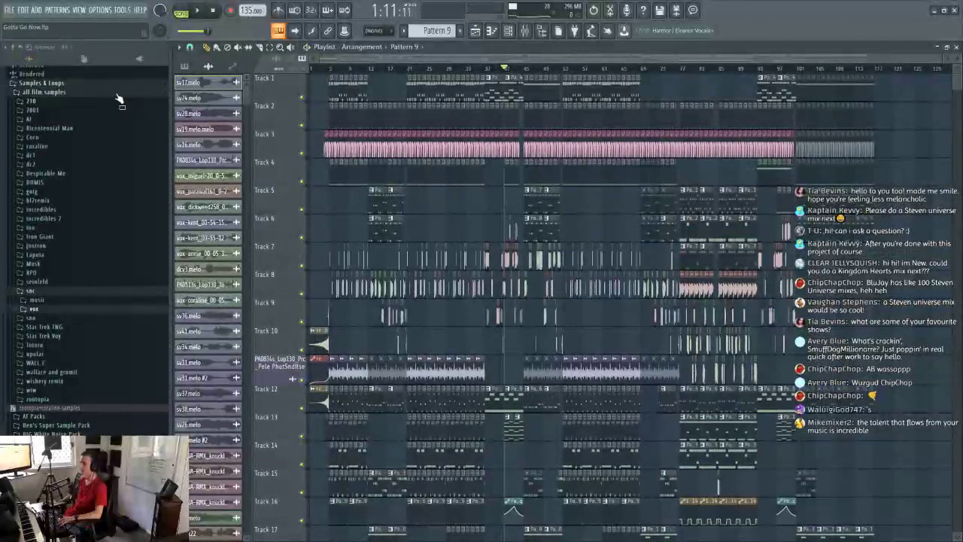
Step: Save the project under its current file name
click(13, 10)
mouse_move(24, 11)
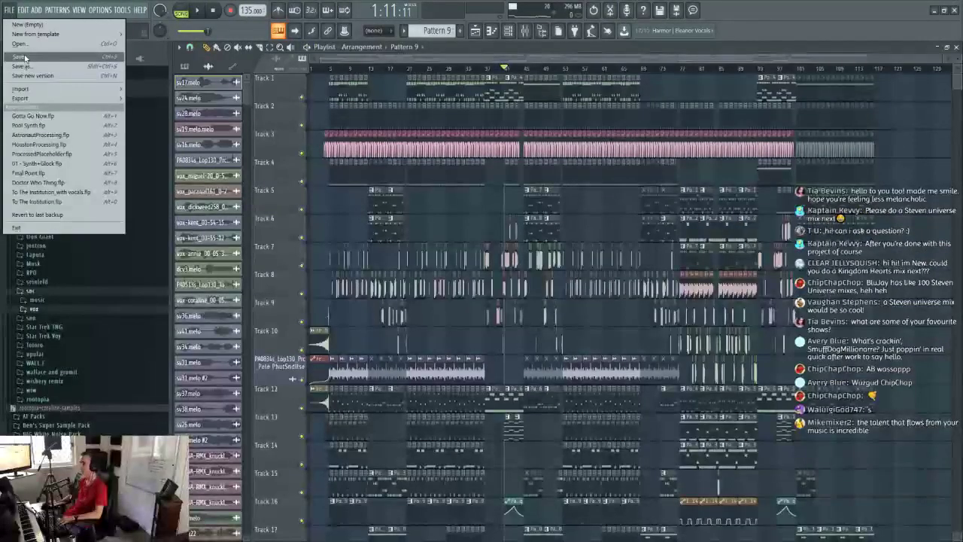
click(25, 57)
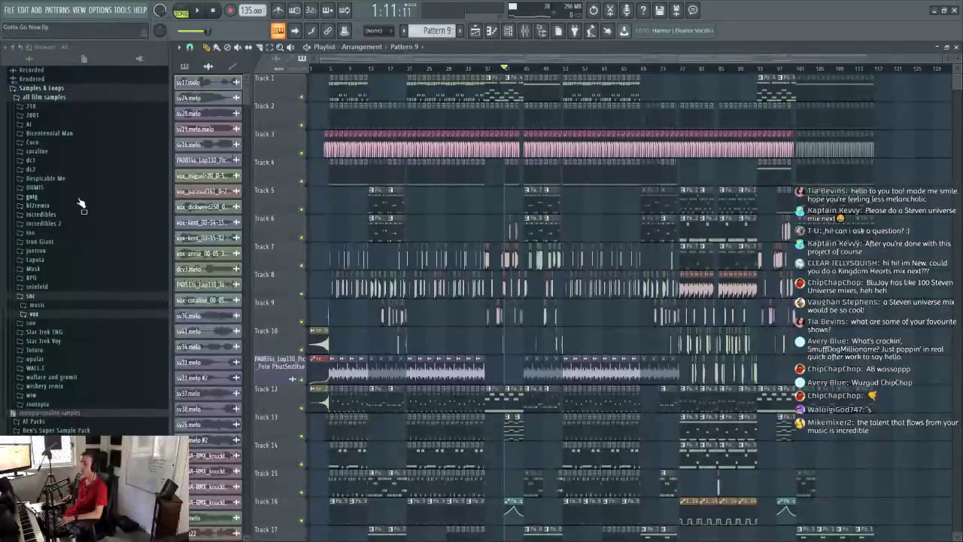